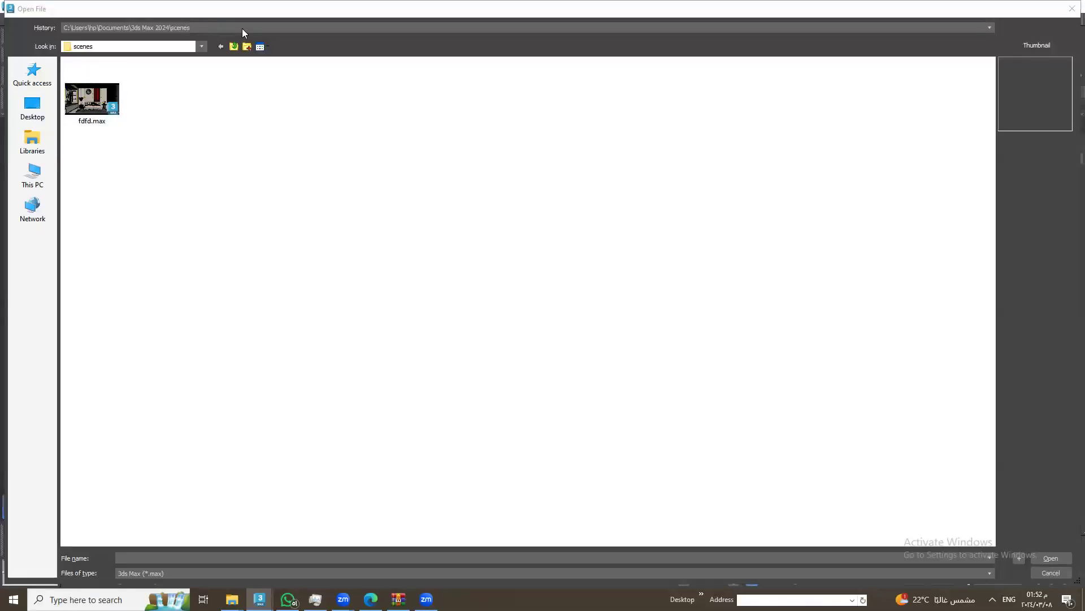
# Open +.max from the bedroom reference folder in the recent-folders history
pyautogui.click(244, 28)
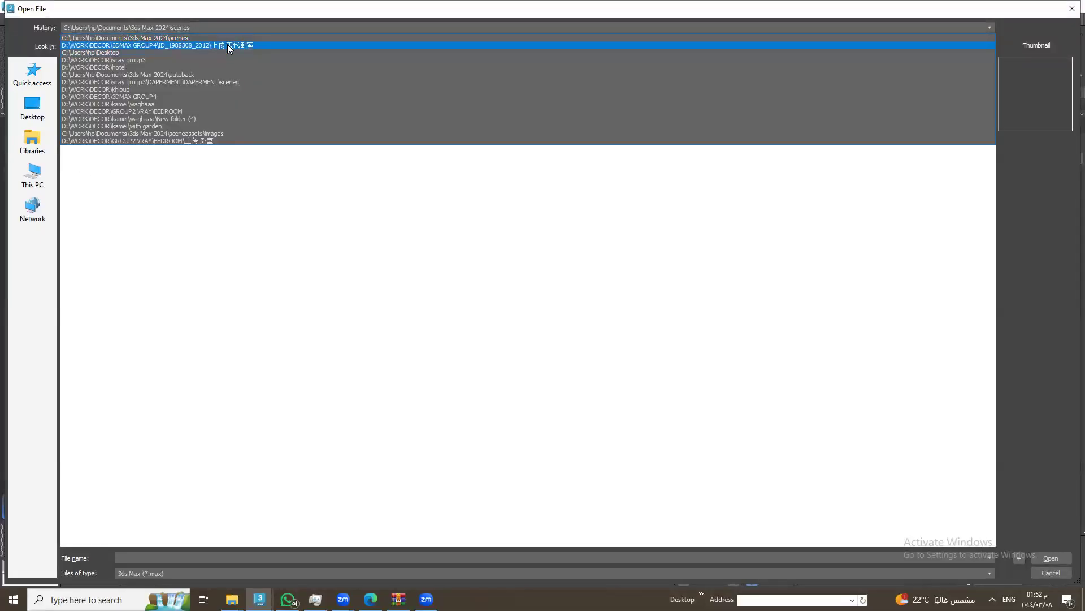
pyautogui.click(227, 44)
pyautogui.click(79, 108)
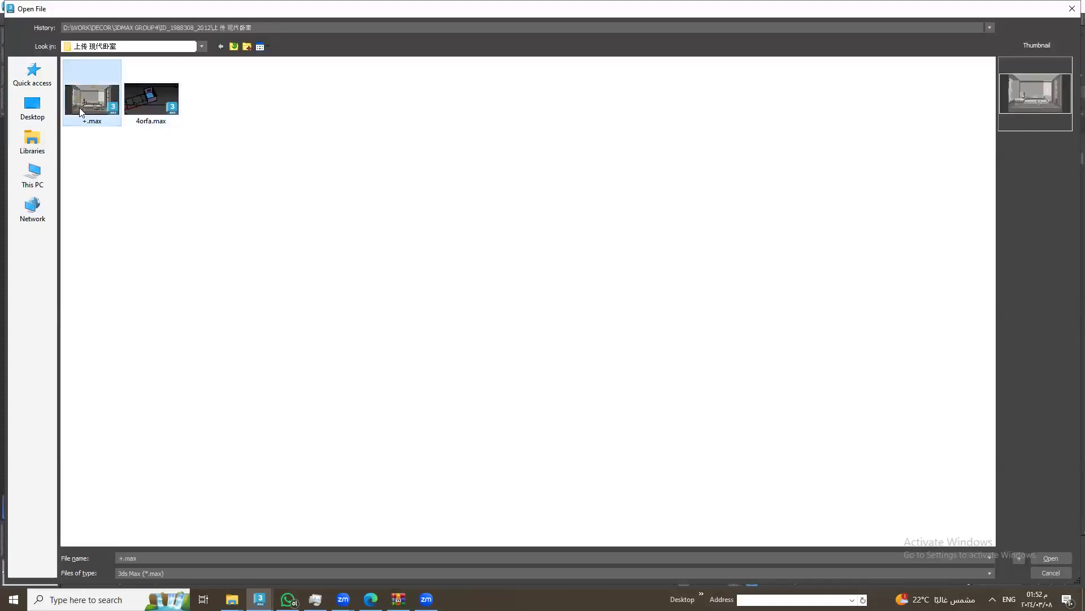
pyautogui.doubleClick(79, 107)
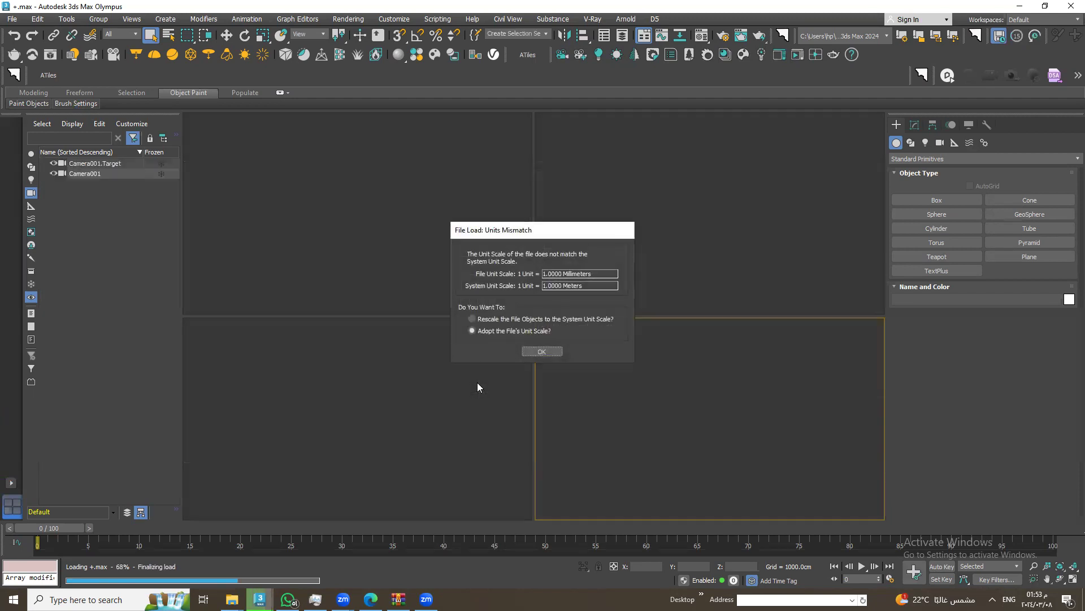
# Adopt the file's unit scale and continue past the missing texture map
pyautogui.click(532, 355)
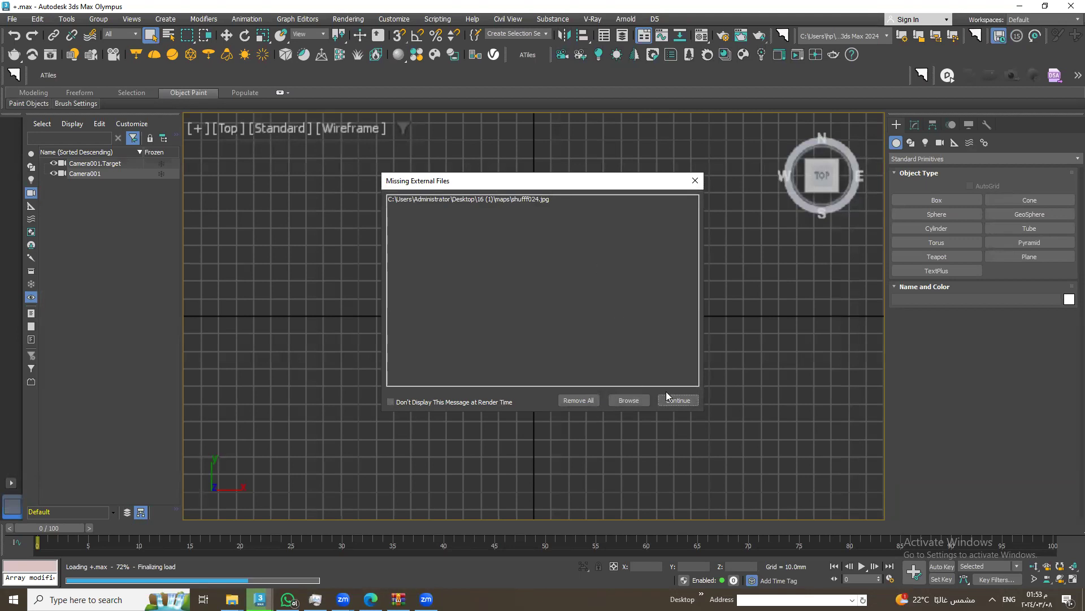
pyautogui.click(678, 400)
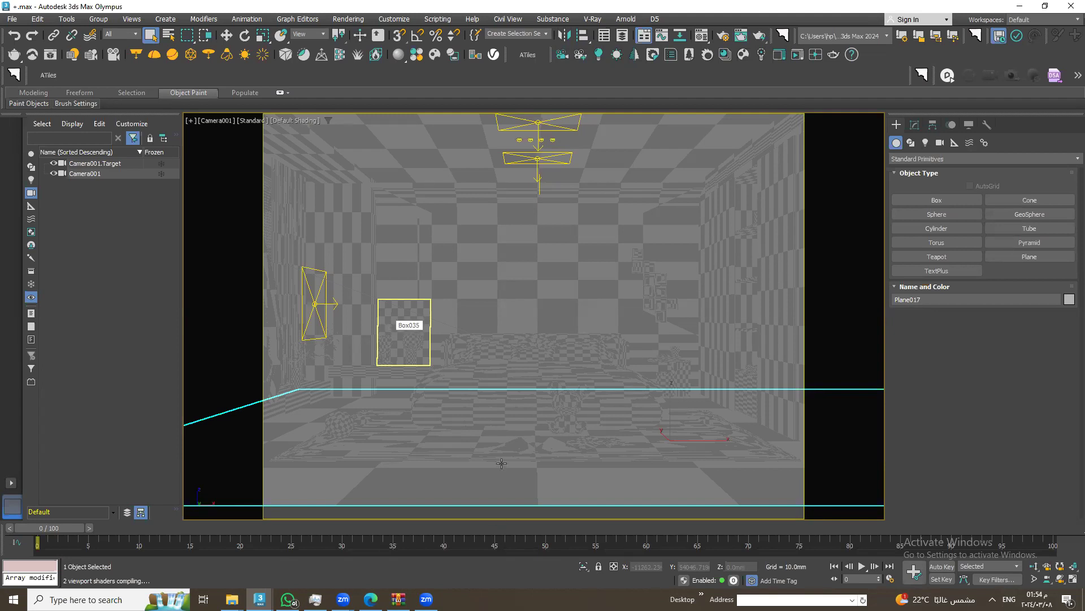
# Set the Camera001 viewport to Standard shading so the bedroom renders shaded
pyautogui.click(499, 421)
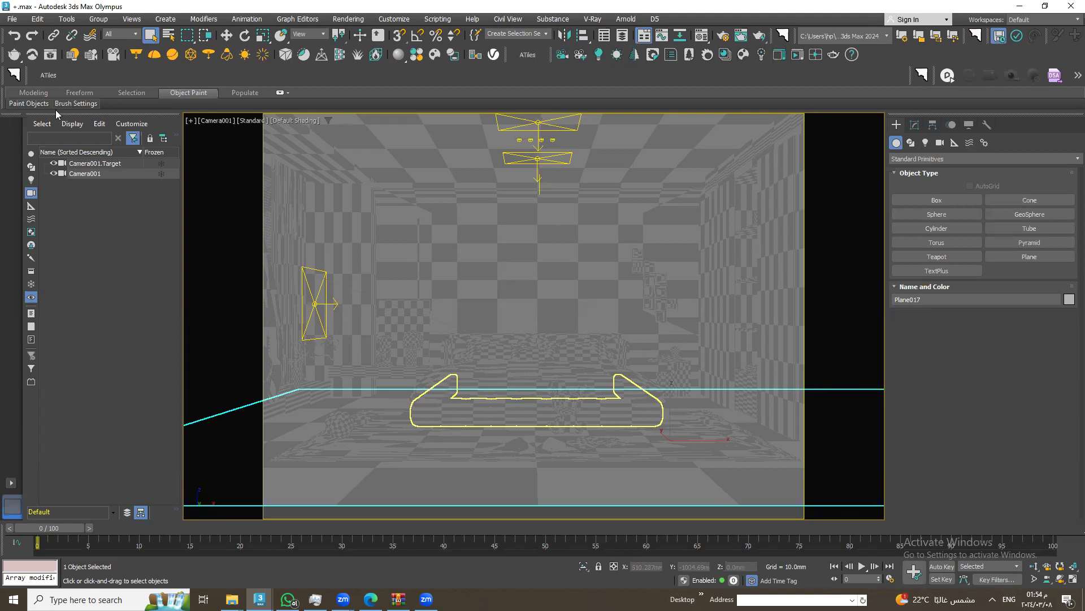
pyautogui.hotkey('ctrl', 'z')
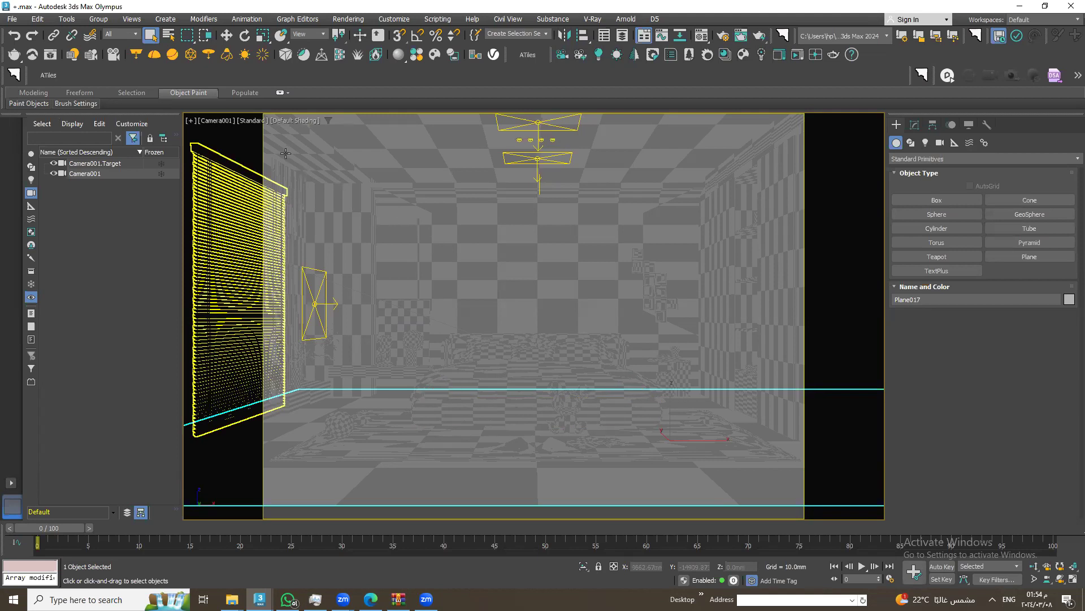
pyautogui.hotkey('ctrl', 'z')
pyautogui.hotkey('ctrl', 'z')
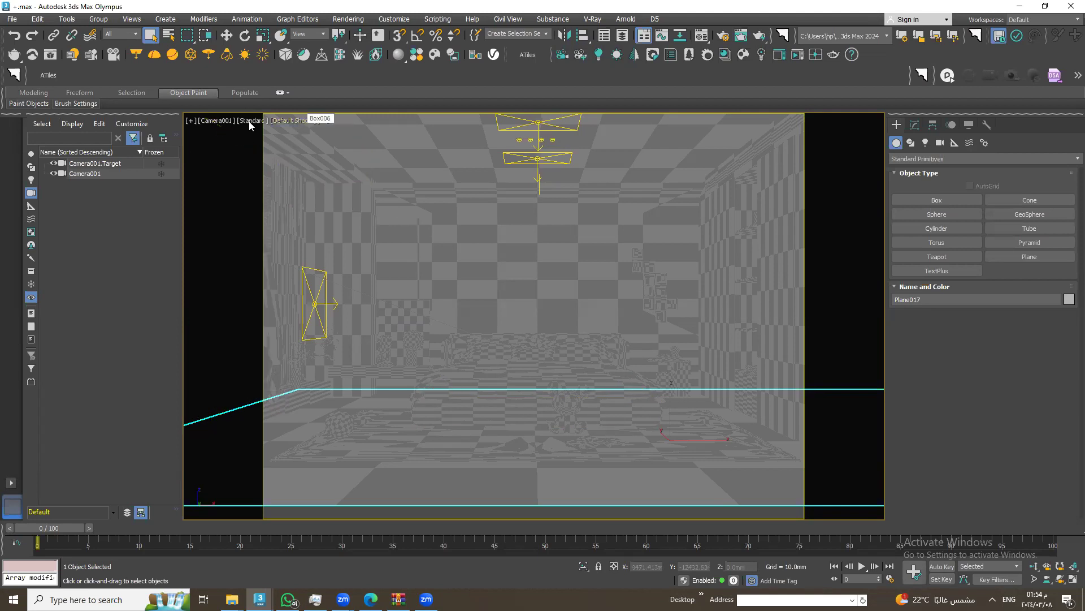
pyautogui.click(249, 121)
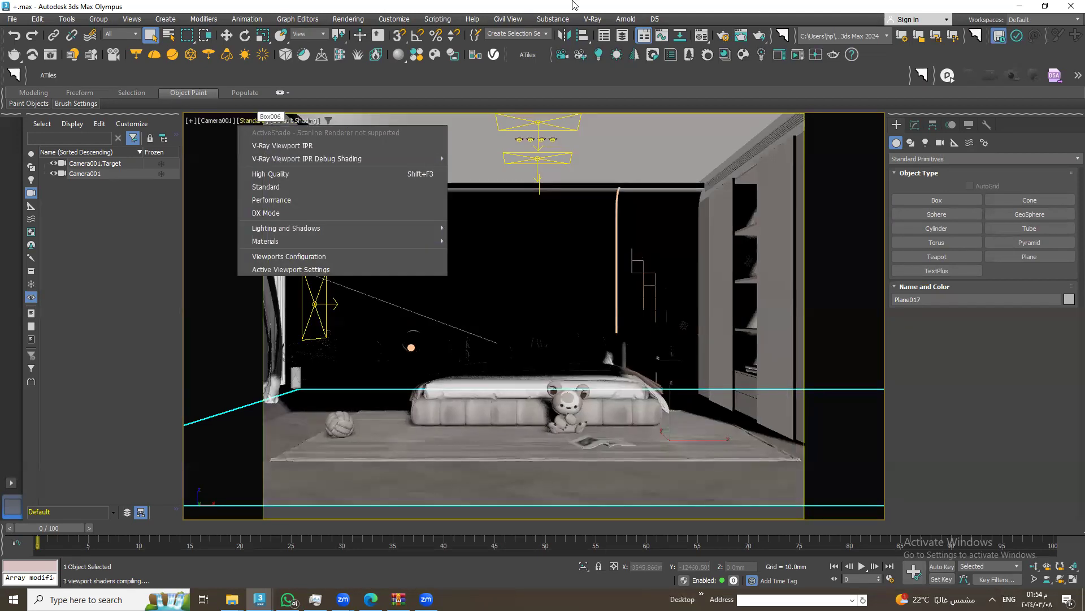
pyautogui.click(511, 103)
pyautogui.click(646, 327)
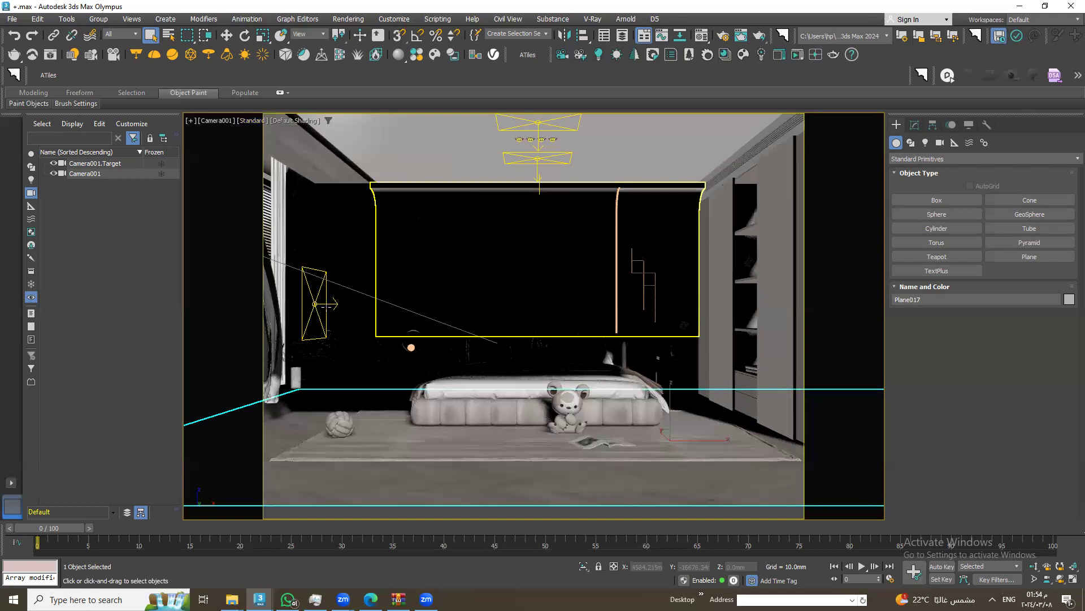
pyautogui.click(252, 120)
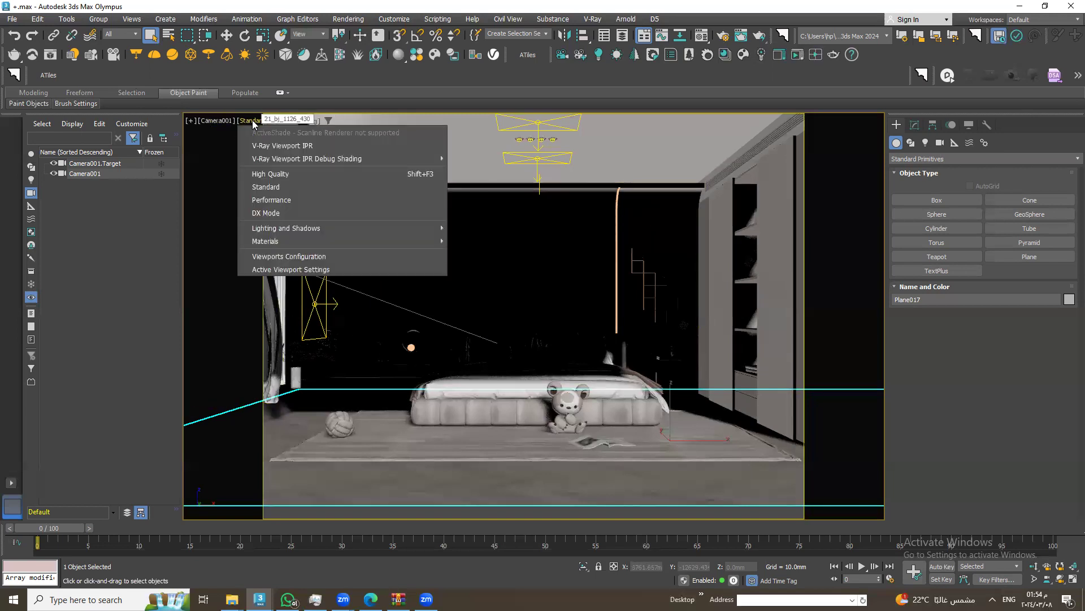
pyautogui.click(286, 186)
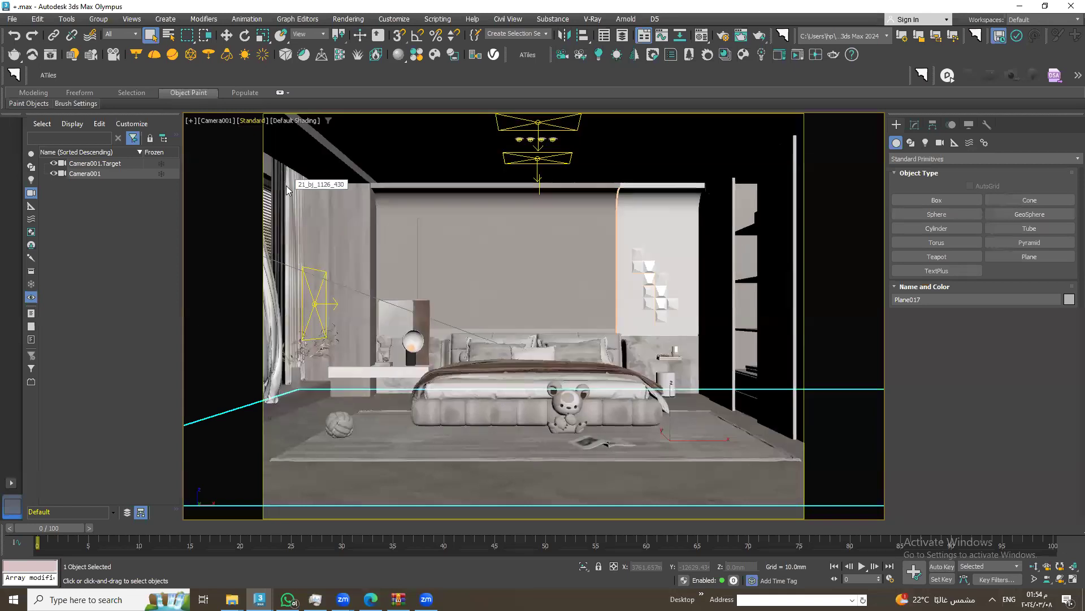
pyautogui.click(251, 121)
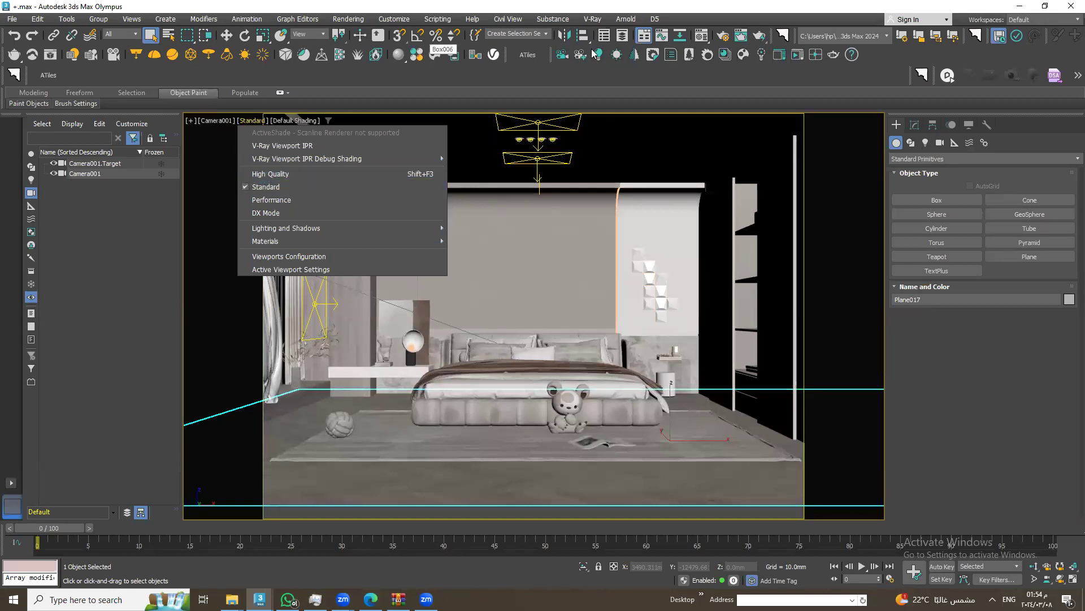
# Select the bed's mattress and activate Select and Move
pyautogui.click(372, 367)
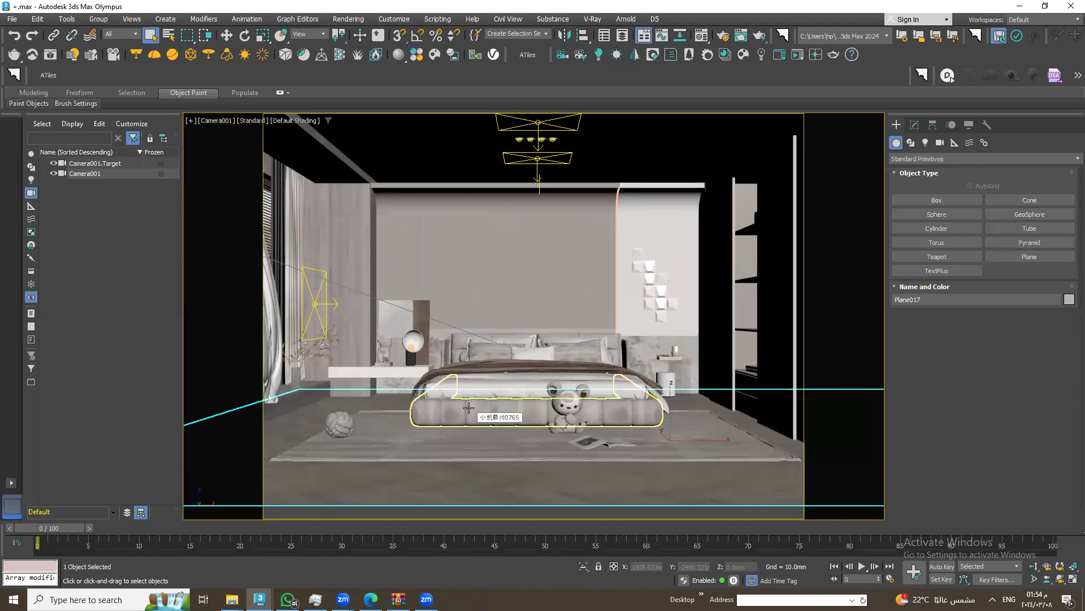
pyautogui.click(474, 399)
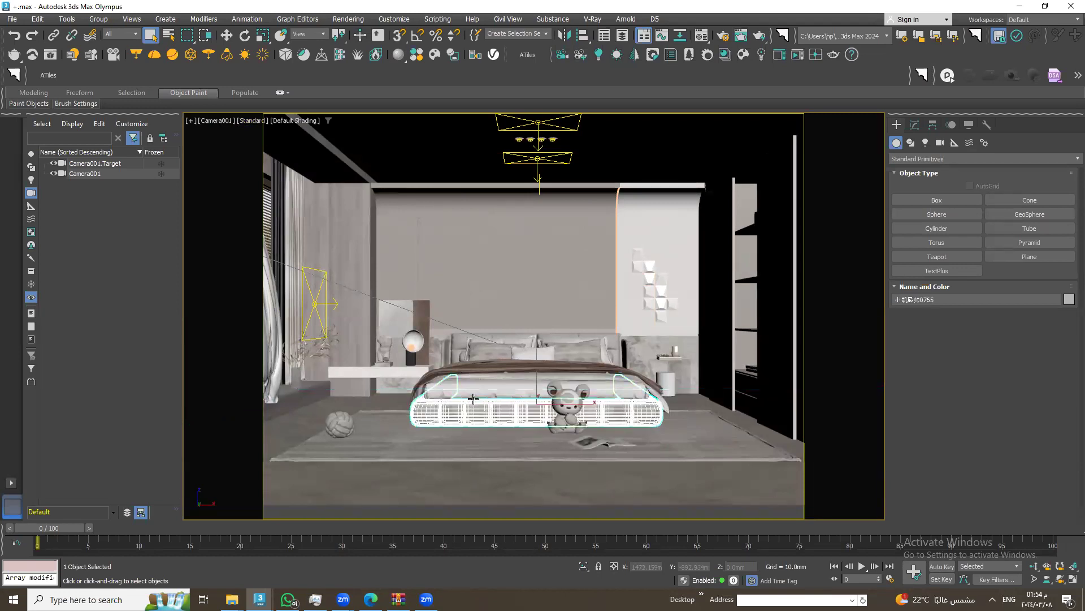
pyautogui.click(474, 386)
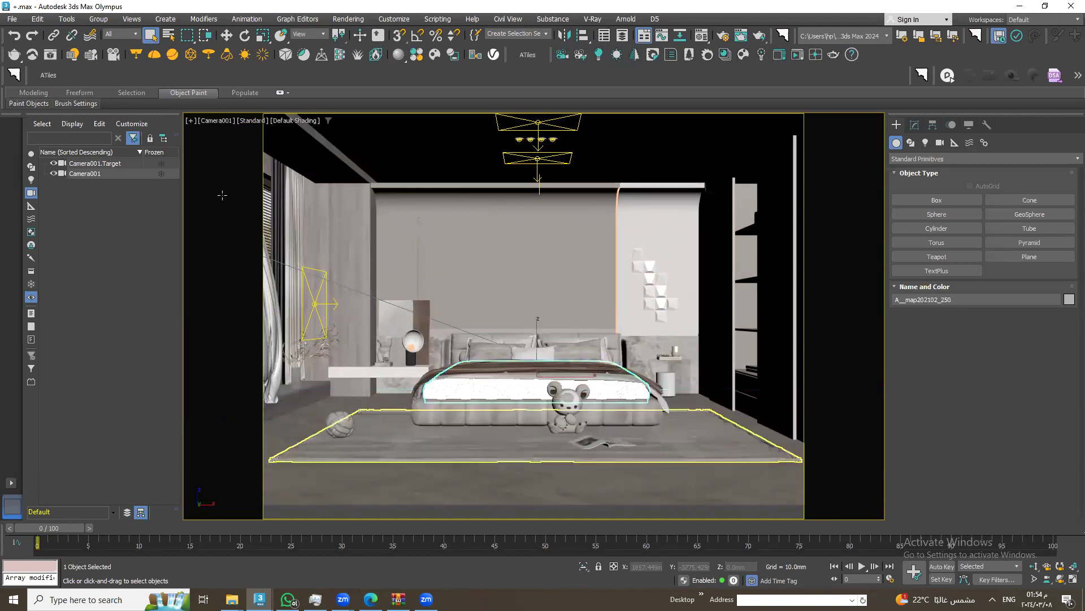
pyautogui.click(226, 35)
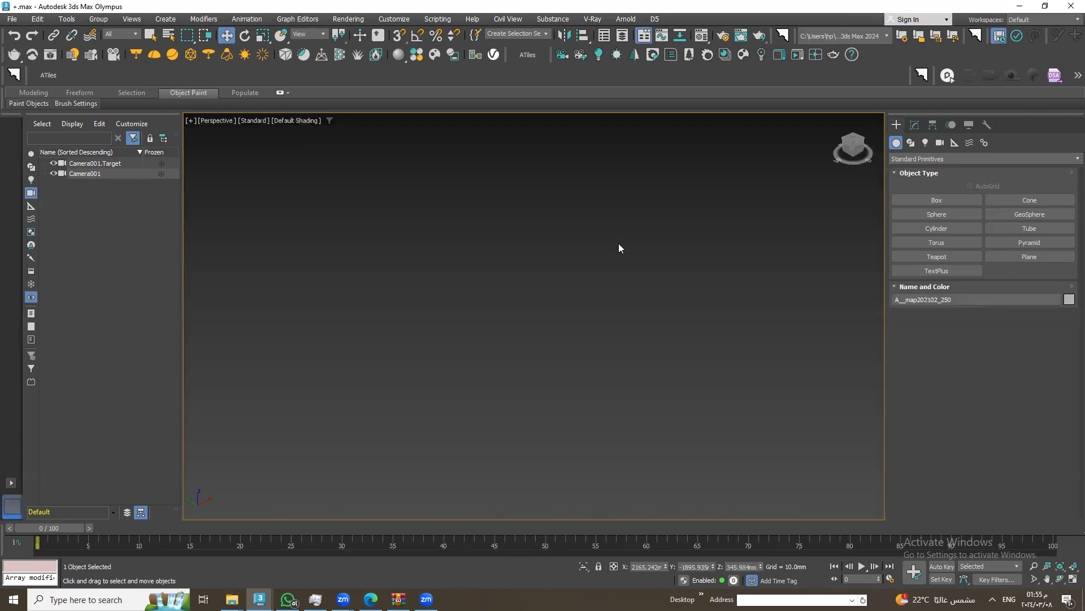
# In Perspective view, frame the selected object and orbit out over the room
pyautogui.press('c')
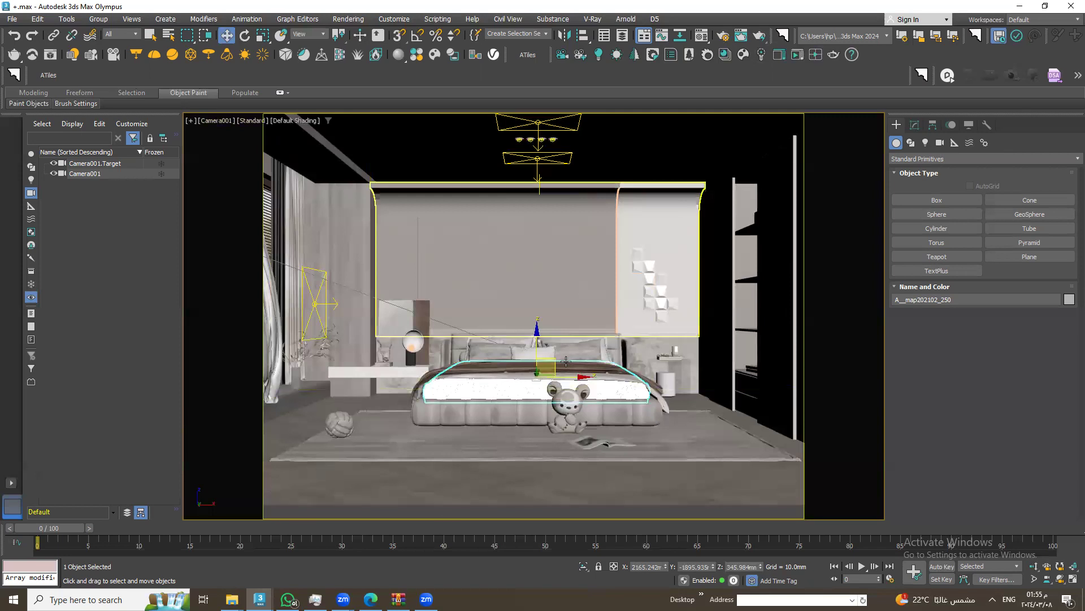
pyautogui.press('p')
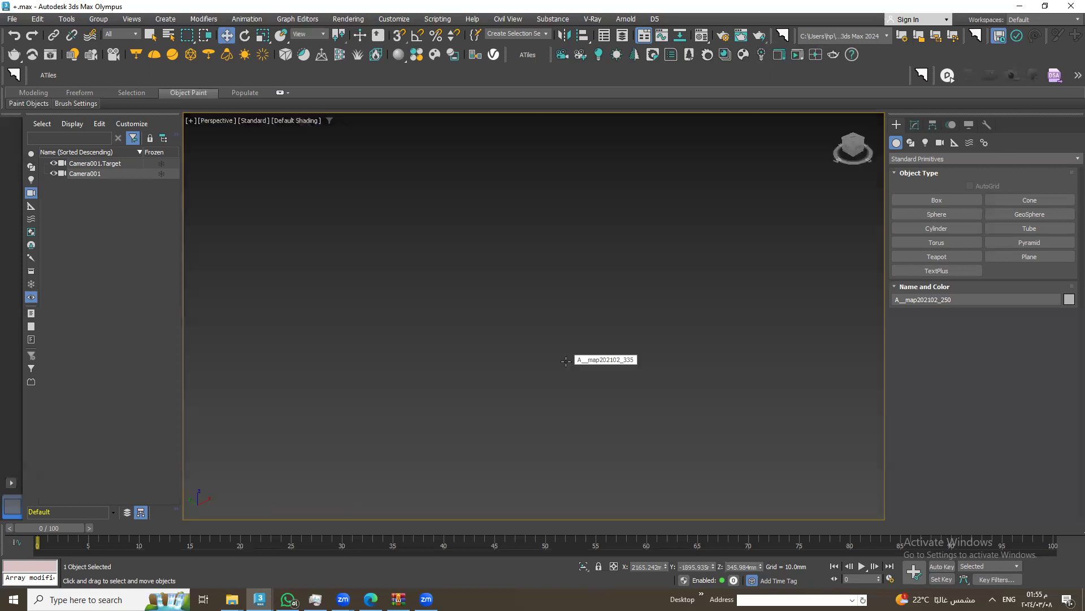
pyautogui.press('z')
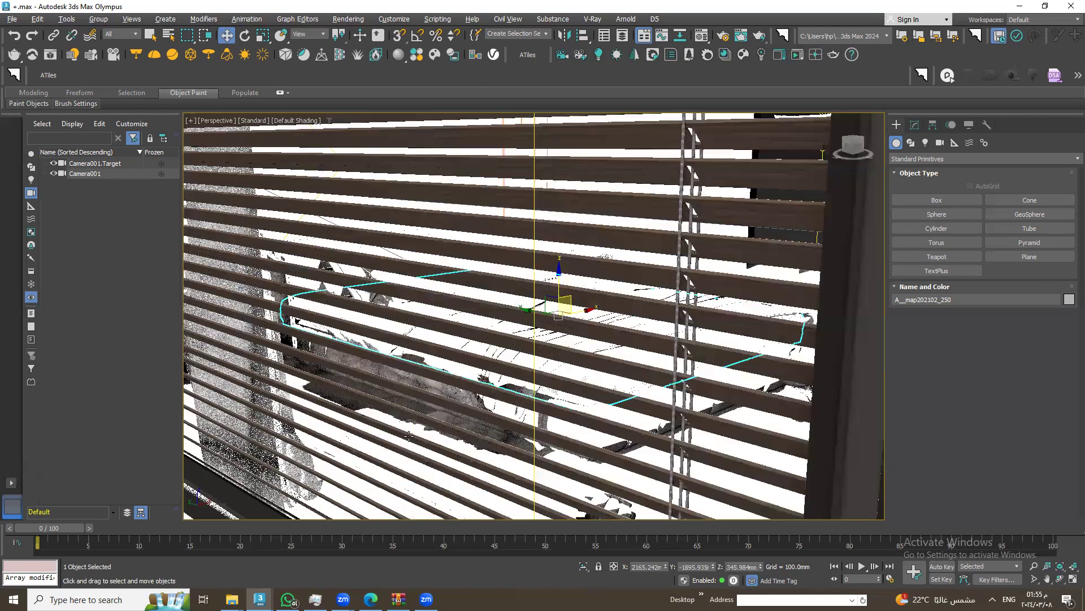
pyautogui.moveTo(403, 445)
pyautogui.keyDown('alt'); pyautogui.mouseDown(button='middle')
pyautogui.moveTo(477, 315)
pyautogui.moveTo(506, 336)
pyautogui.mouseUp(button='middle'); pyautogui.keyUp('alt')
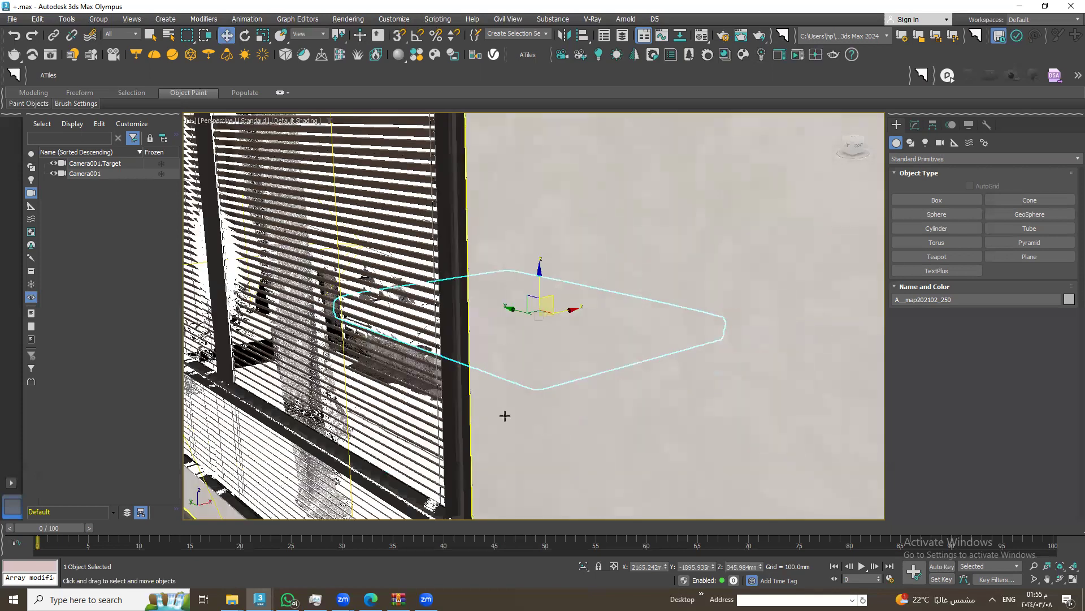
pyautogui.scroll(-5, 521, 412)
pyautogui.scroll(-6, 486, 421)
pyautogui.scroll(3, 453, 444)
# Hide the top slab Box018 and jump to a close interior view
pyautogui.click(498, 395)
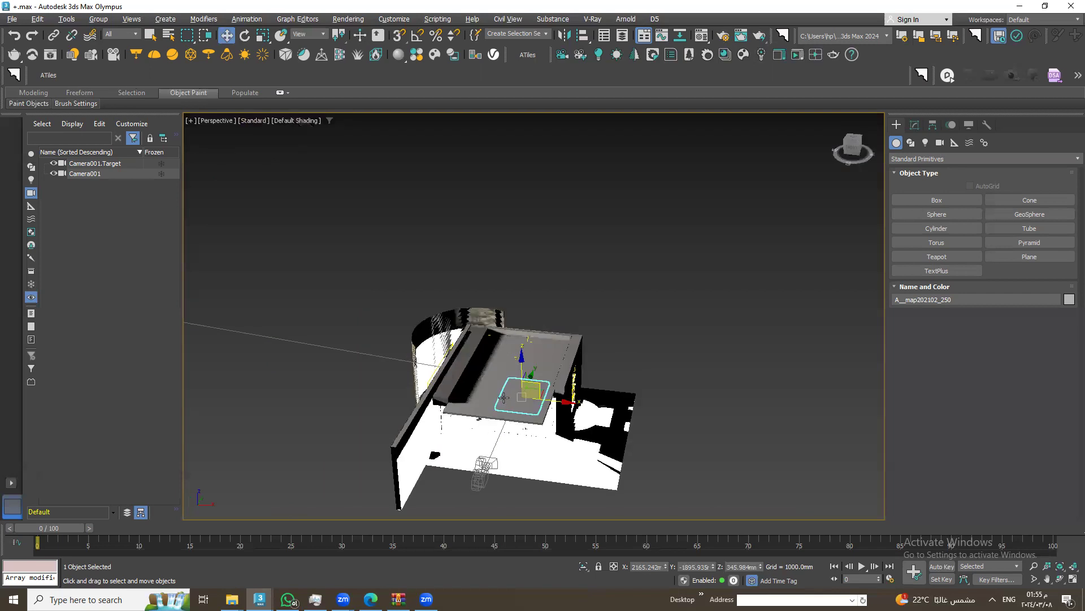
pyautogui.scroll(2, 499, 393)
pyautogui.rightClick(496, 390)
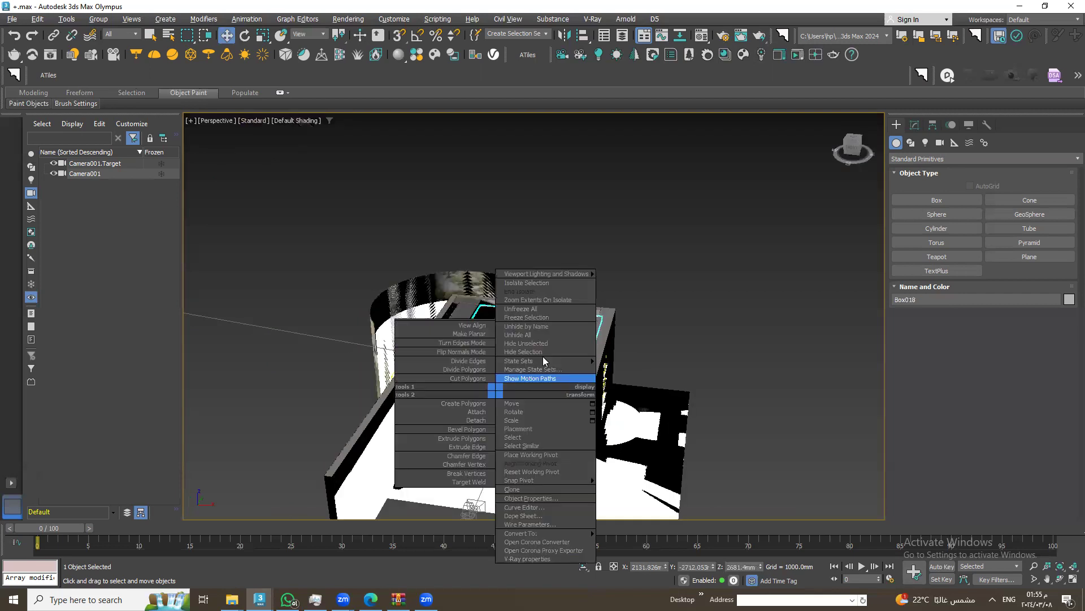
pyautogui.click(544, 351)
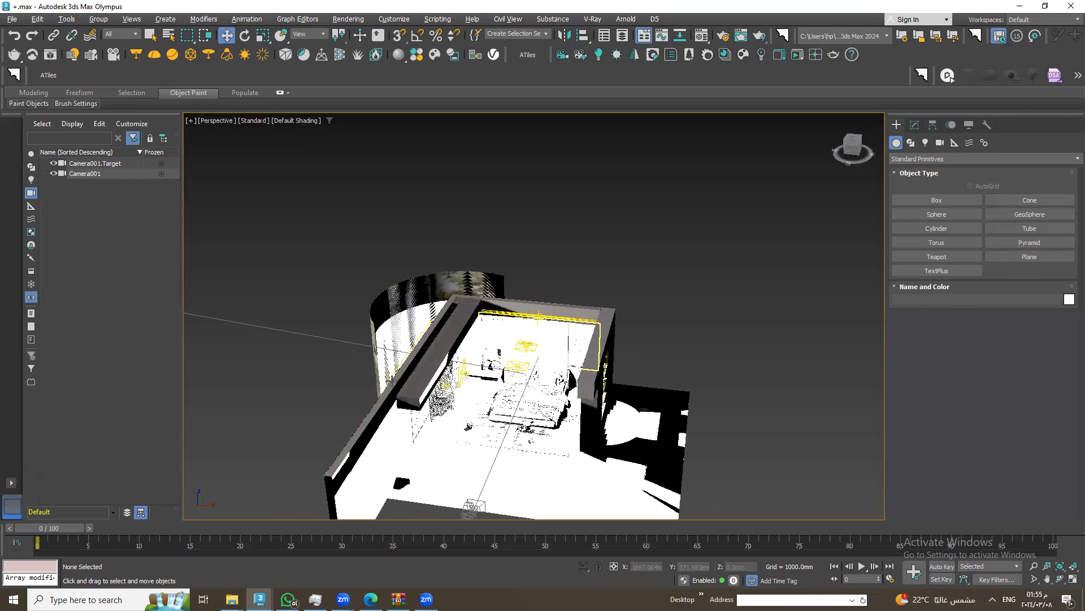
pyautogui.hotkey('shift', 'z')
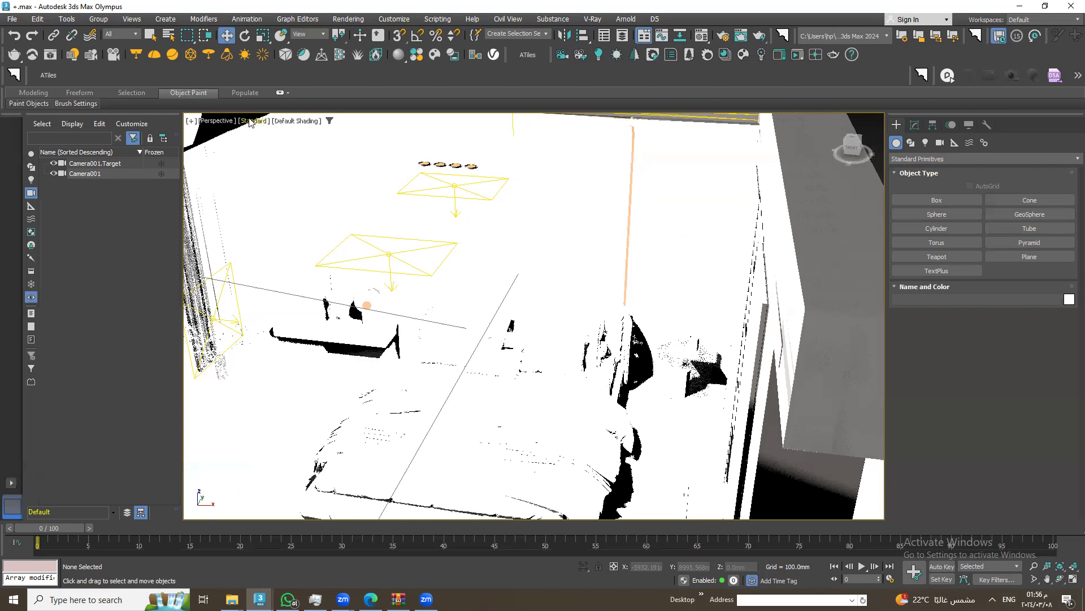
# Restore Standard shading and select the blanket, duvet, pillows, headboard, frame and base
pyautogui.click(250, 122)
pyautogui.click(286, 184)
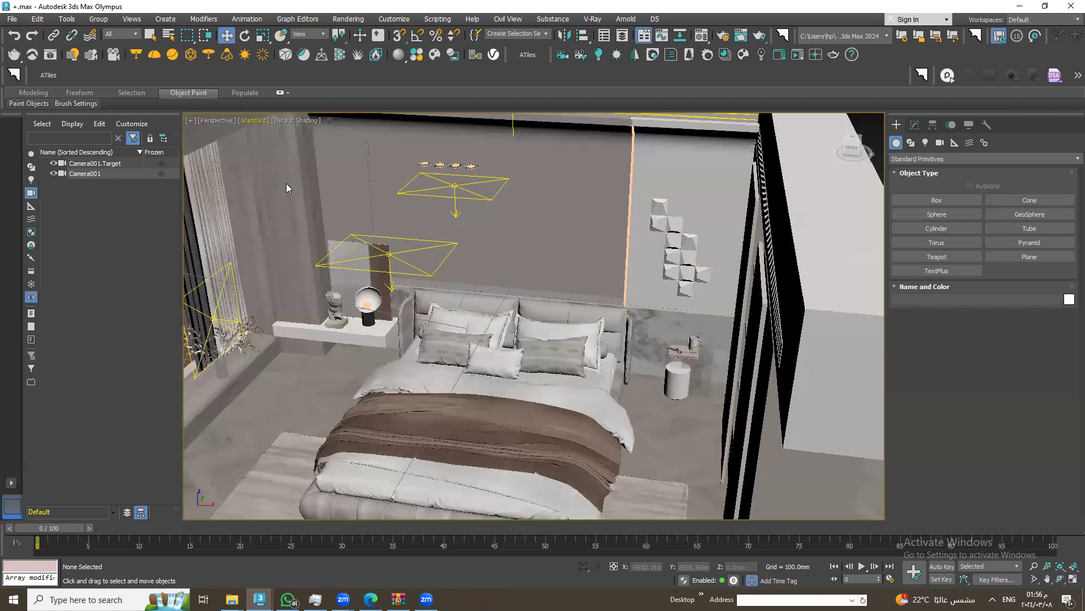
pyautogui.click(592, 445)
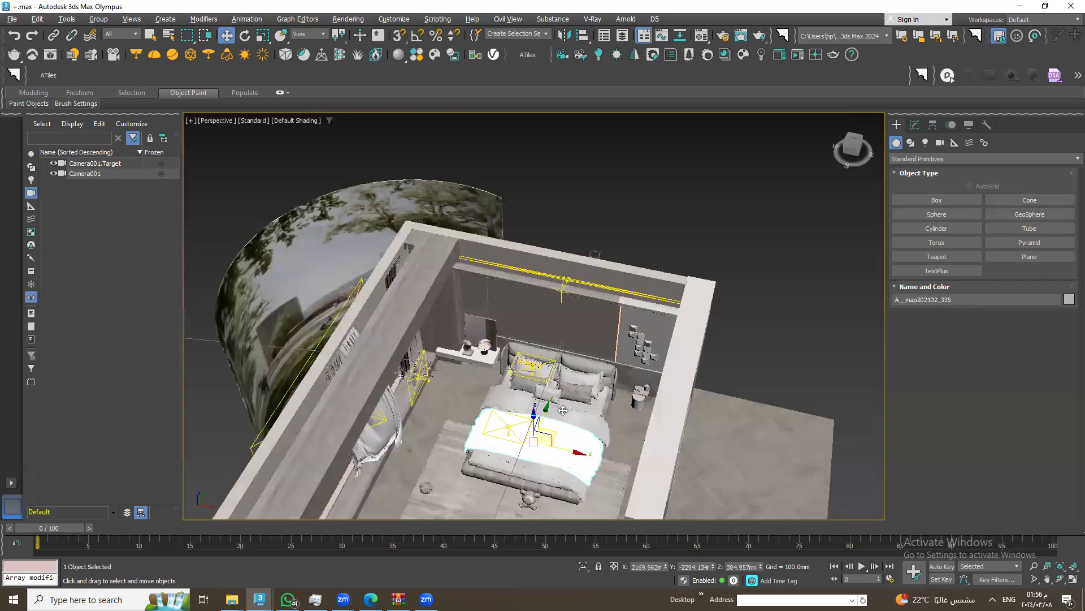
pyautogui.keyDown('alt'); pyautogui.moveTo(563, 411); pyautogui.dragTo(585, 365, button='middle'); pyautogui.keyUp('alt')
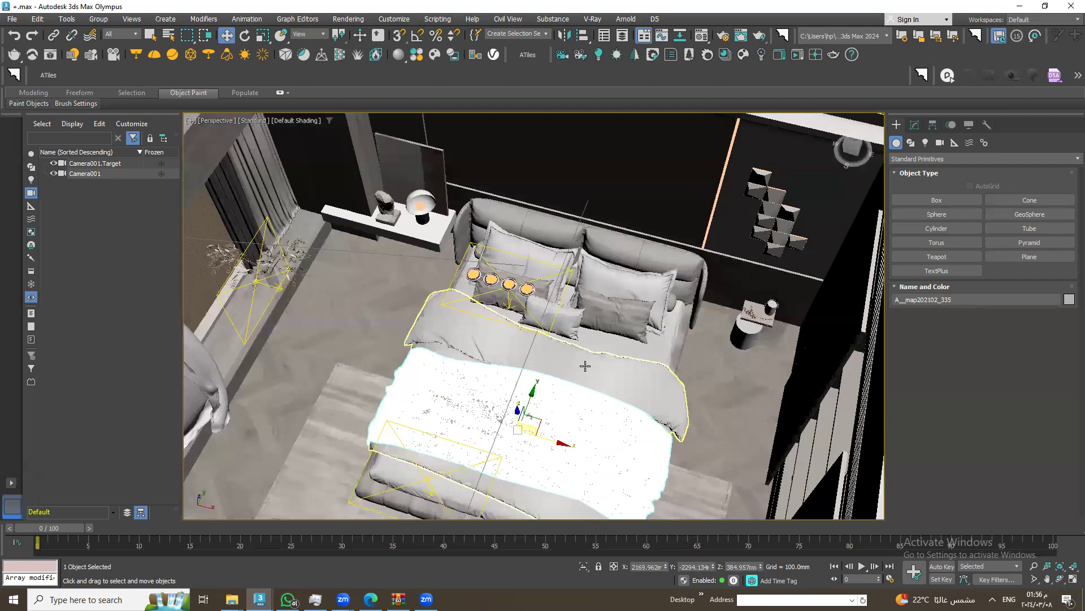
pyautogui.keyDown('ctrl'); pyautogui.click(574, 366); pyautogui.keyUp('ctrl')
pyautogui.keyDown('ctrl'); pyautogui.click(555, 321); pyautogui.keyUp('ctrl')
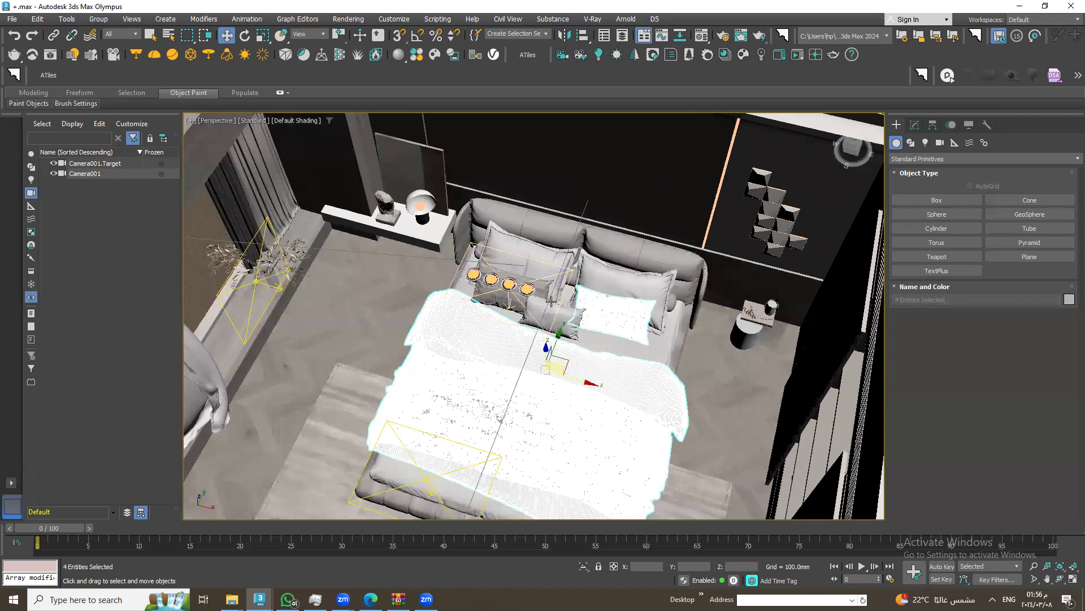
pyautogui.keyDown('ctrl'); pyautogui.click(574, 331); pyautogui.keyUp('ctrl')
pyautogui.keyDown('ctrl'); pyautogui.click(576, 257); pyautogui.keyUp('ctrl')
pyautogui.keyDown('ctrl'); pyautogui.click(620, 283); pyautogui.keyUp('ctrl')
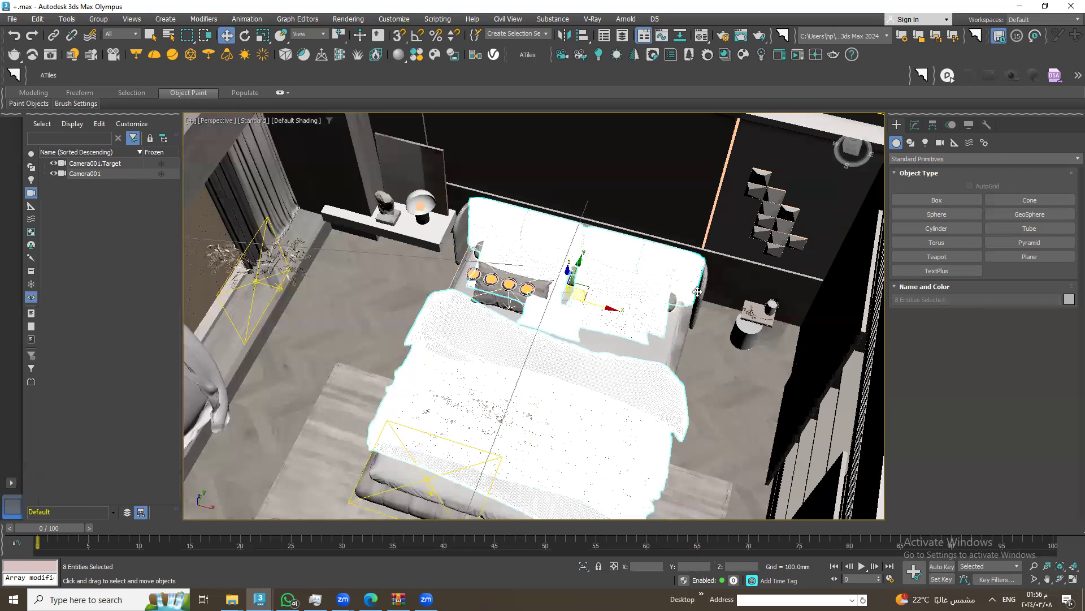
pyautogui.keyDown('ctrl'); pyautogui.click(704, 295); pyautogui.keyUp('ctrl')
pyautogui.keyDown('ctrl'); pyautogui.click(668, 345); pyautogui.keyUp('ctrl')
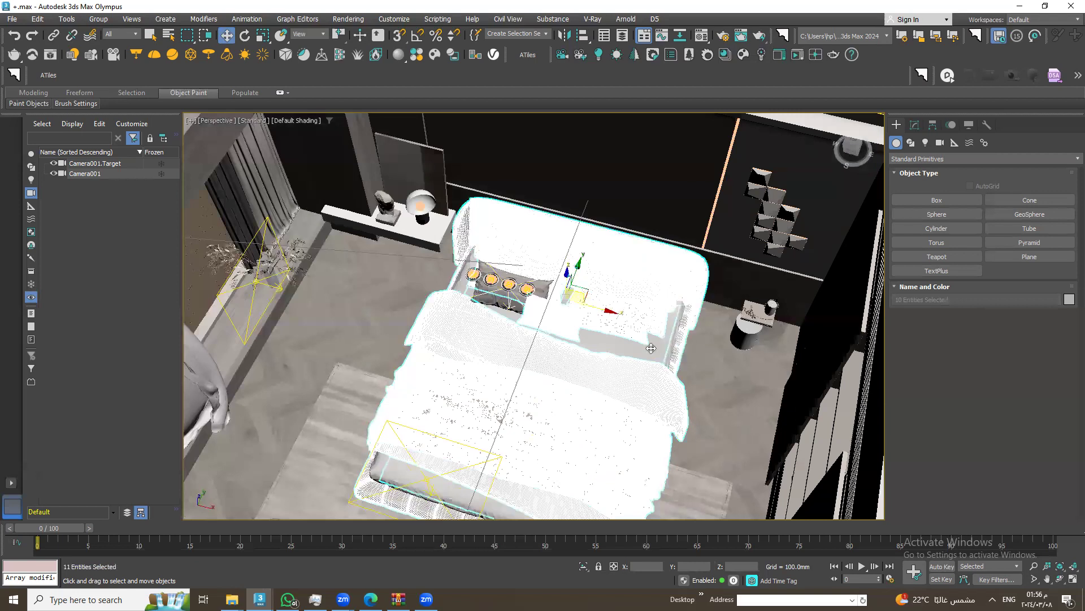
# Add the bed cover and dark pillow to the bed selection
pyautogui.scroll(-5, 574, 388)
pyautogui.keyDown('ctrl'); pyautogui.click(569, 370); pyautogui.keyUp('ctrl')
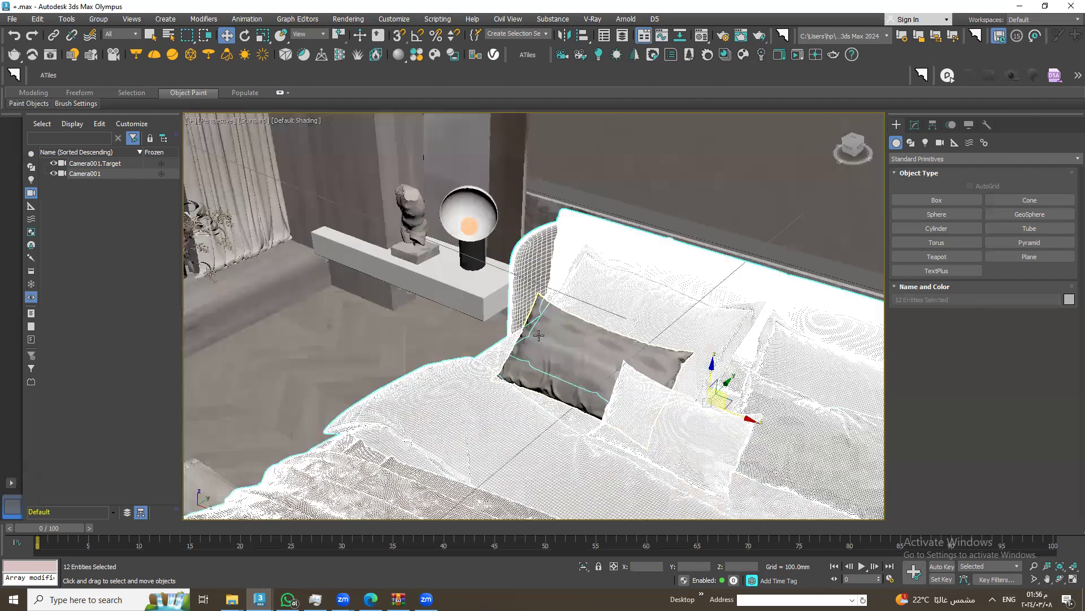
pyautogui.scroll(5, 537, 334)
pyautogui.keyDown('ctrl'); pyautogui.click(606, 368); pyautogui.keyUp('ctrl')
pyautogui.scroll(-1, 571, 418)
pyautogui.scroll(-5, 579, 429)
# Orbit above the bed and drag it toward the lower-right of the room
pyautogui.moveTo(528, 411)
pyautogui.keyDown('alt'); pyautogui.mouseDown(button='middle')
pyautogui.moveTo(538, 461)
pyautogui.moveTo(466, 439)
pyautogui.mouseUp(button='middle'); pyautogui.keyUp('alt')
pyautogui.keyDown('alt'); pyautogui.moveTo(544, 494); pyautogui.dragTo(616, 366, button='middle'); pyautogui.keyUp('alt')
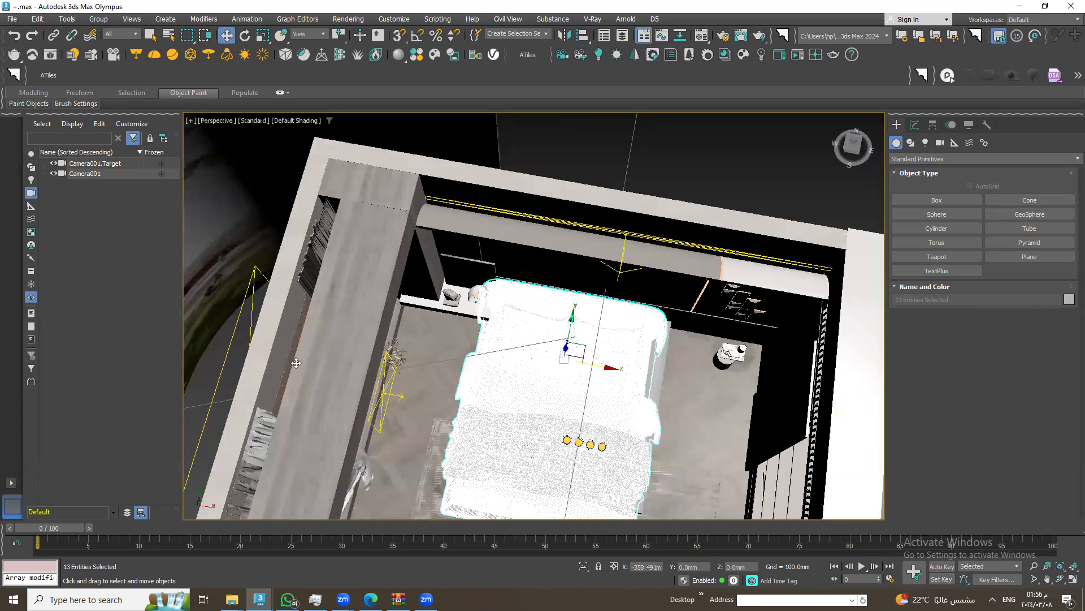
pyautogui.keyDown('alt'); pyautogui.moveTo(748, 397); pyautogui.dragTo(750, 377, button='middle'); pyautogui.keyUp('alt')
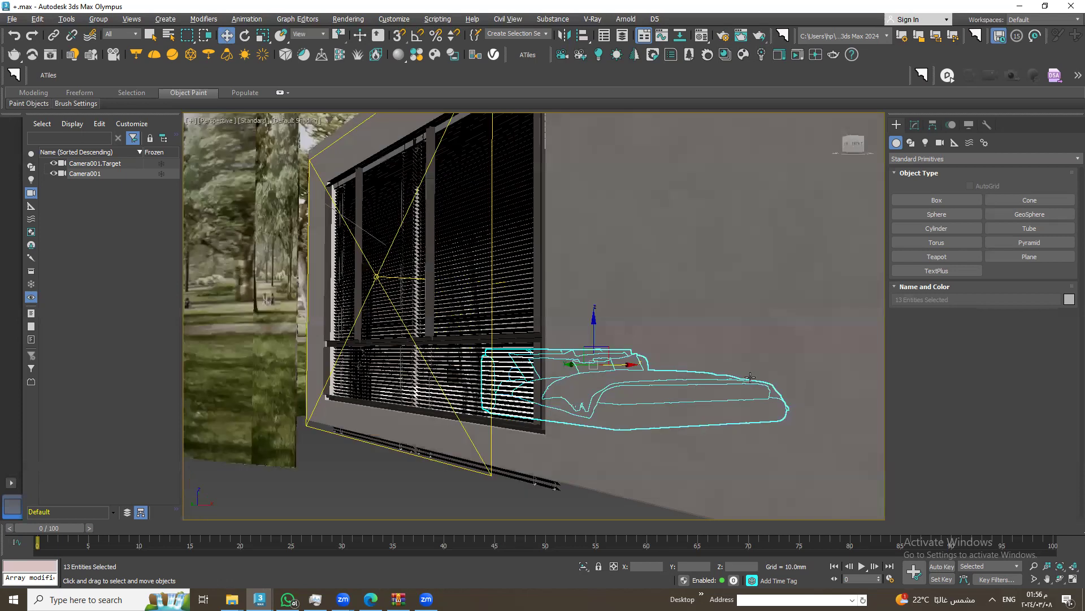
pyautogui.keyDown('alt'); pyautogui.moveTo(623, 362); pyautogui.dragTo(623, 325, button='middle'); pyautogui.keyUp('alt')
pyautogui.keyDown('alt'); pyautogui.moveTo(675, 464); pyautogui.dragTo(601, 418, button='middle'); pyautogui.keyUp('alt')
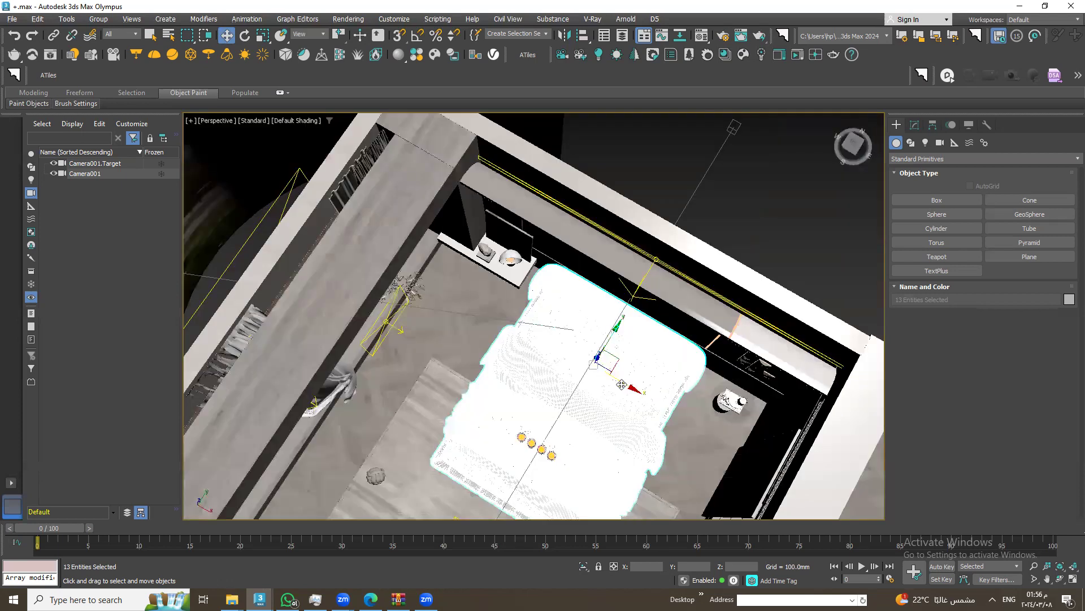
pyautogui.moveTo(622, 385); pyautogui.dragTo(821, 485)
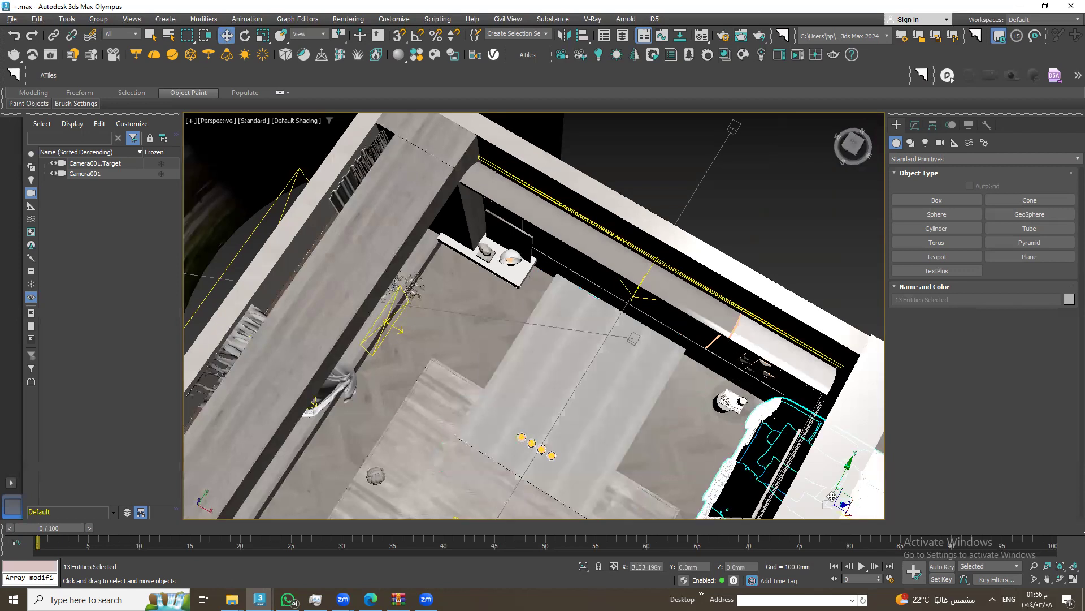
# Try moving the bed lower-right and up-left, undoing each move
pyautogui.hotkey('ctrl', 'z')
pyautogui.moveTo(624, 369); pyautogui.dragTo(779, 463)
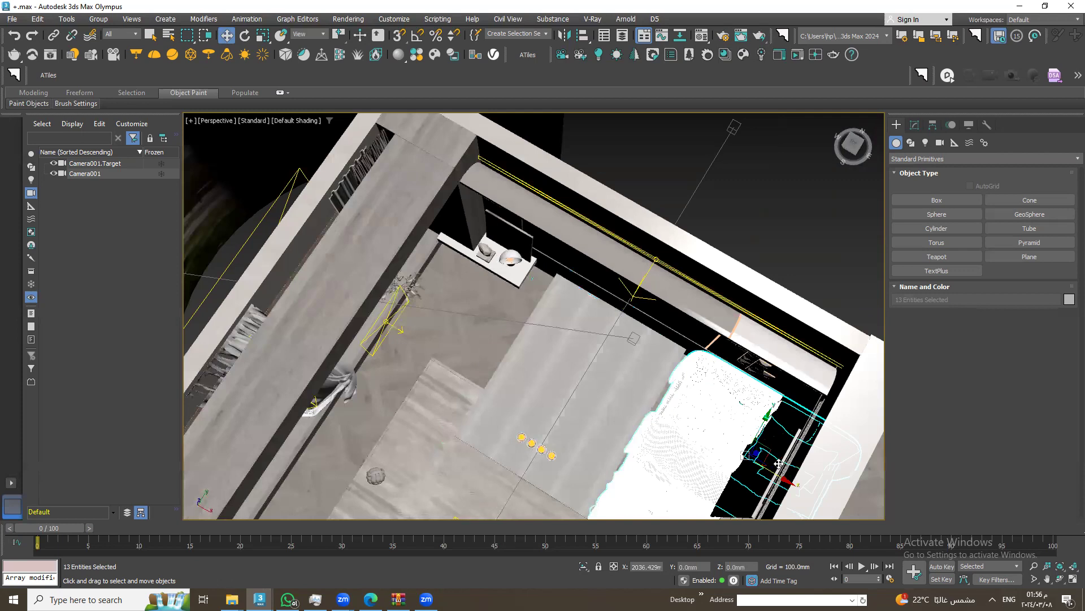
pyautogui.hotkey('ctrl', 'z')
pyautogui.moveTo(554, 379); pyautogui.dragTo(449, 345)
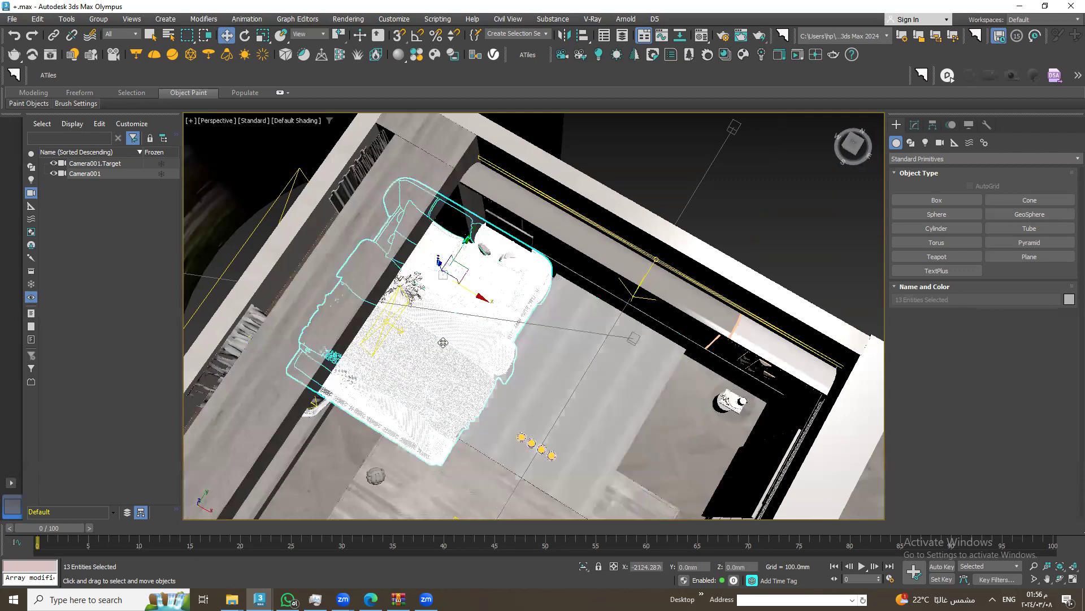
pyautogui.hotkey('ctrl', 'z')
pyautogui.hotkey('ctrl', 'z')
# Try moving the bedding without the pillow and sliding the bed along X, undoing both
pyautogui.keyDown('alt'); pyautogui.click(622, 386); pyautogui.keyUp('alt')
pyautogui.moveTo(622, 385); pyautogui.dragTo(808, 492)
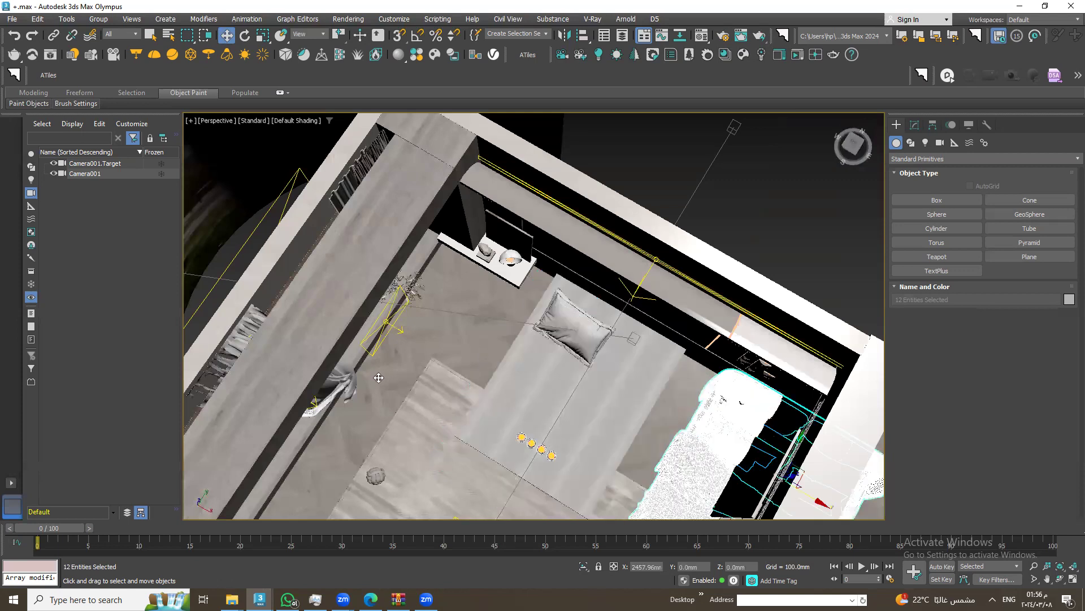
pyautogui.hotkey('ctrl', 'z')
pyautogui.keyDown('ctrl'); pyautogui.click(571, 326); pyautogui.keyUp('ctrl')
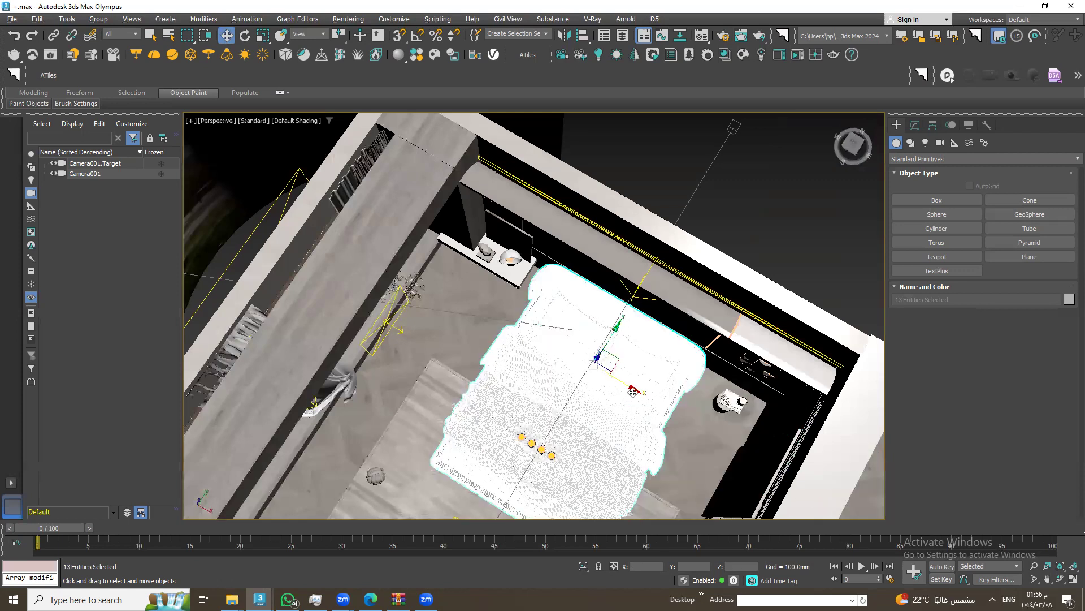
pyautogui.moveTo(632, 390)
pyautogui.mouseDown()
pyautogui.moveTo(718, 416)
pyautogui.moveTo(574, 347)
pyautogui.moveTo(587, 322)
pyautogui.mouseUp()
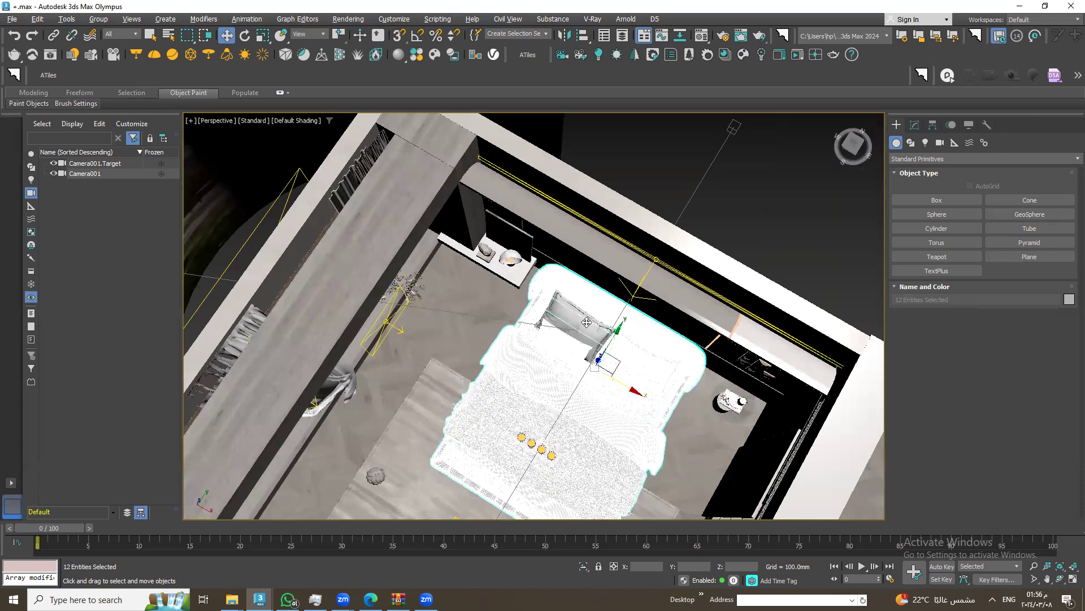
pyautogui.moveTo(599, 407); pyautogui.dragTo(677, 453)
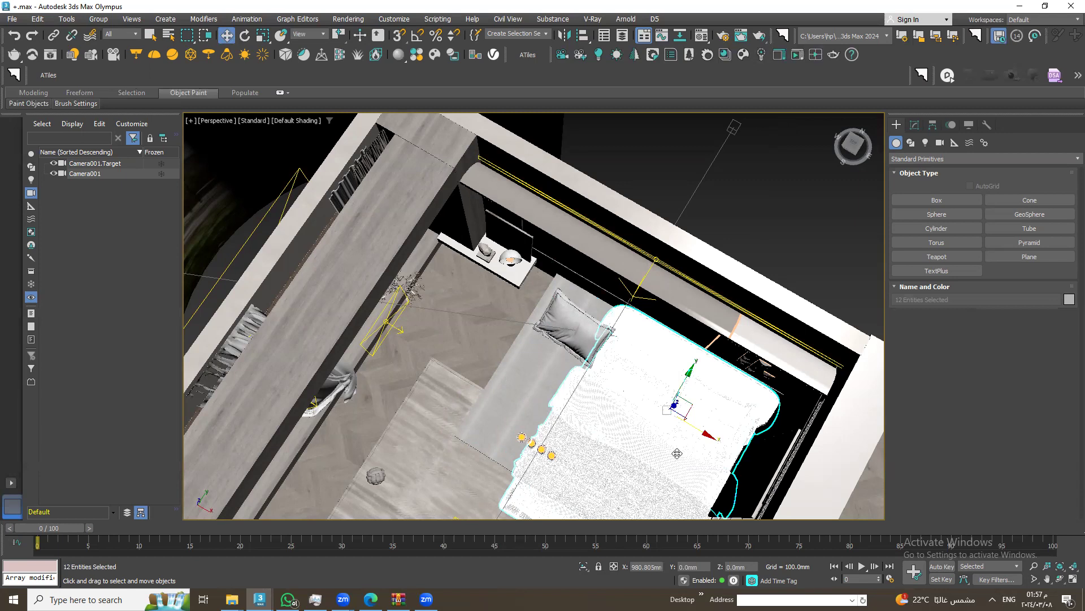
pyautogui.hotkey('ctrl', 'z')
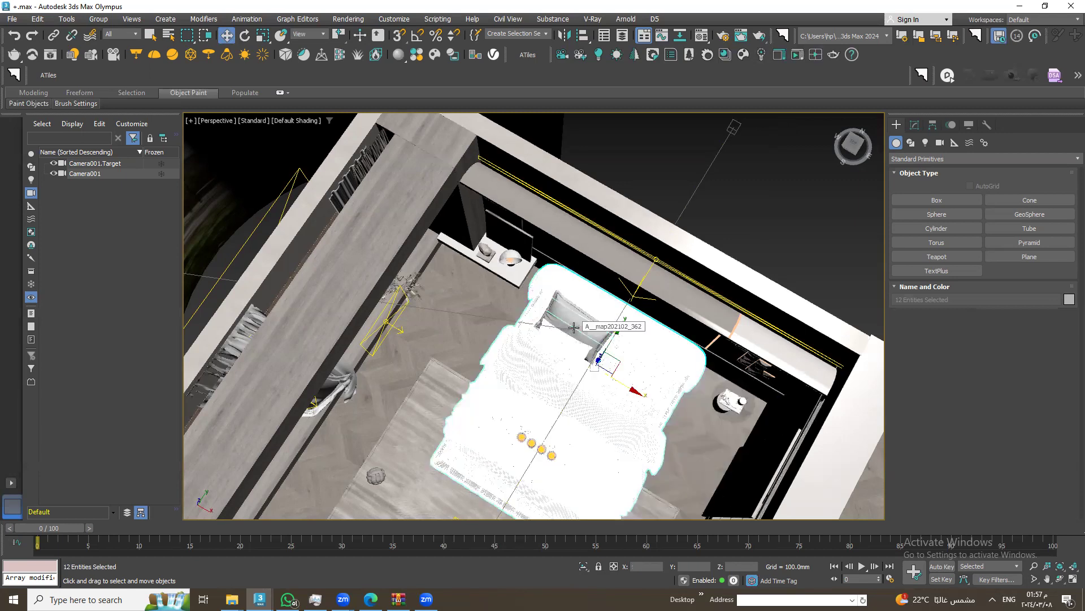
# Try moving the bed with the bedside table, then undo back to the original spot
pyautogui.keyDown('ctrl'); pyautogui.click(590, 331); pyautogui.keyUp('ctrl')
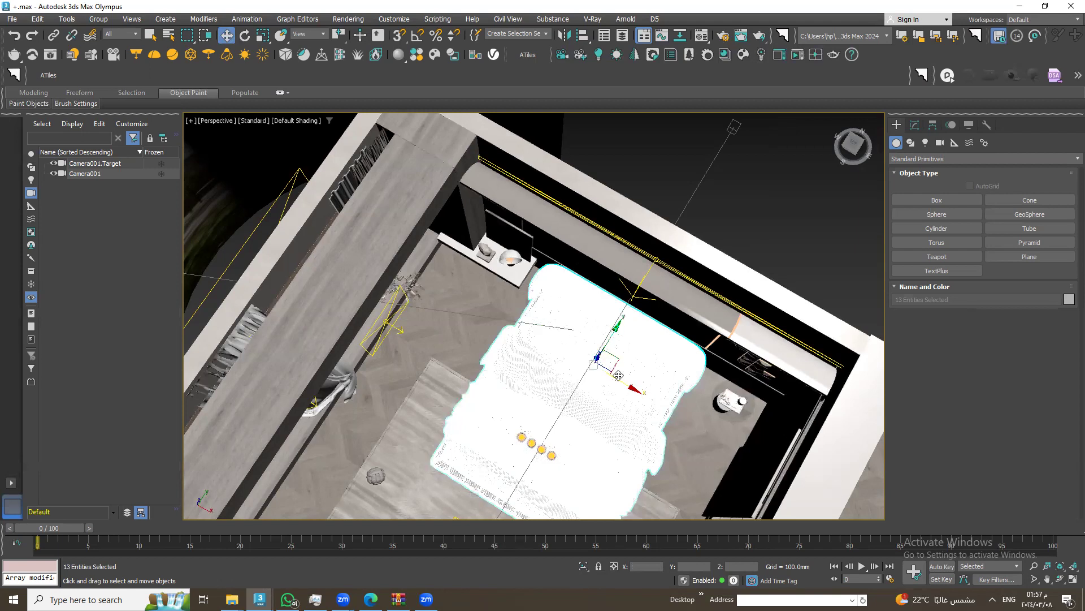
pyautogui.keyDown('ctrl'); pyautogui.click(729, 405); pyautogui.keyUp('ctrl')
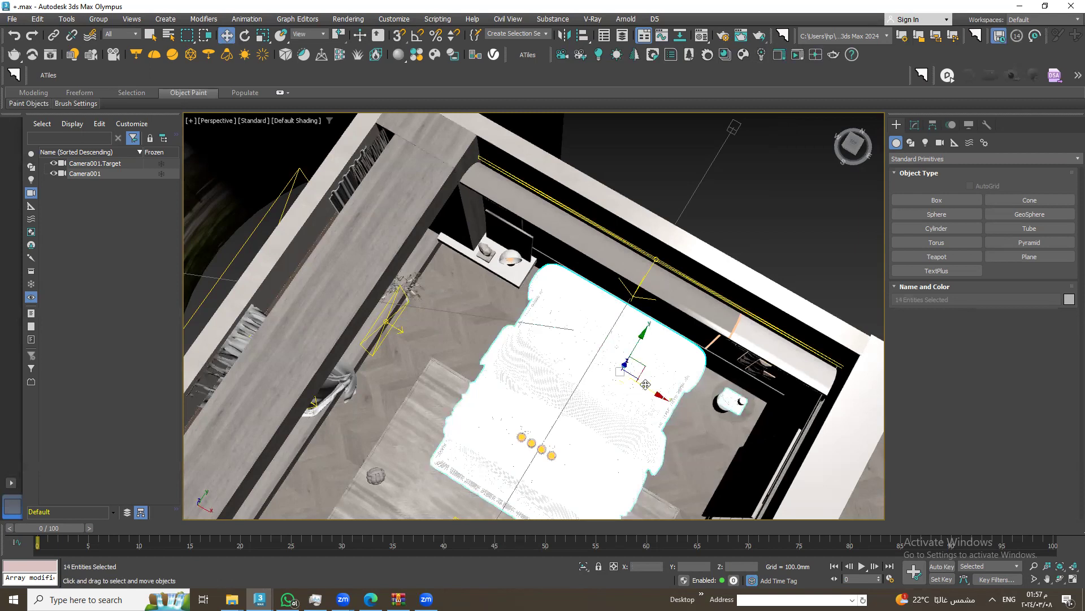
pyautogui.moveTo(729, 476); pyautogui.dragTo(575, 434)
pyautogui.hotkey('ctrl', 'z')
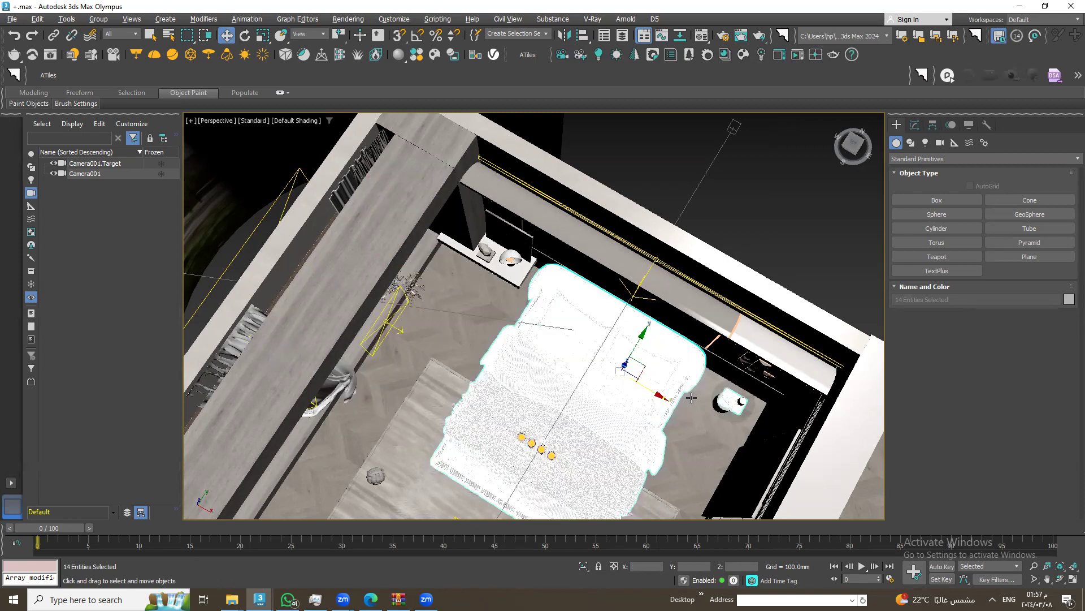
pyautogui.hotkey('ctrl', 'z')
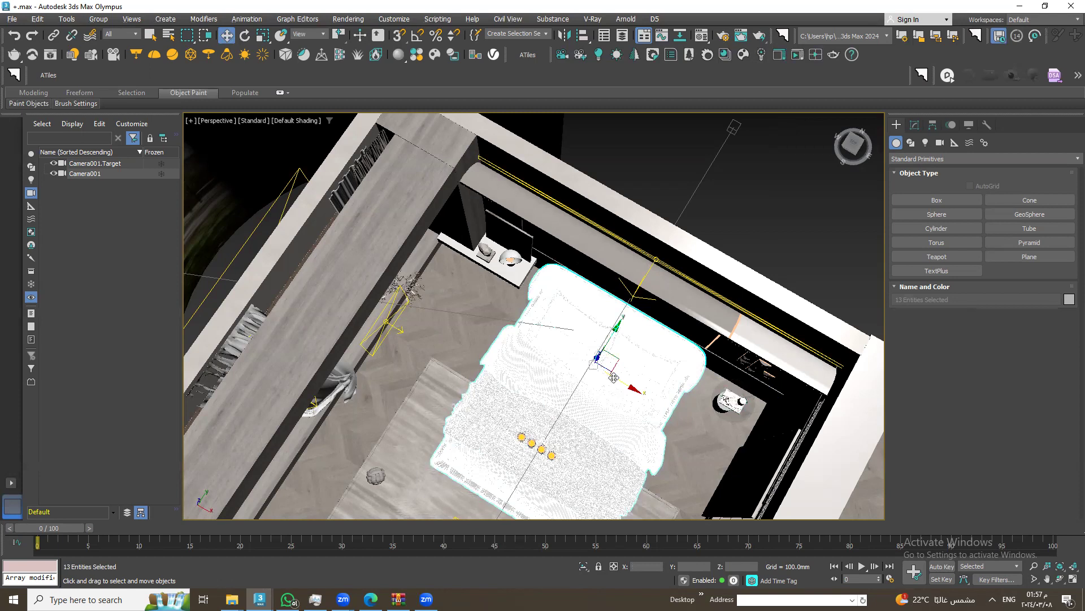
pyautogui.moveTo(673, 455); pyautogui.dragTo(670, 480)
pyautogui.hotkey('ctrl', 'z')
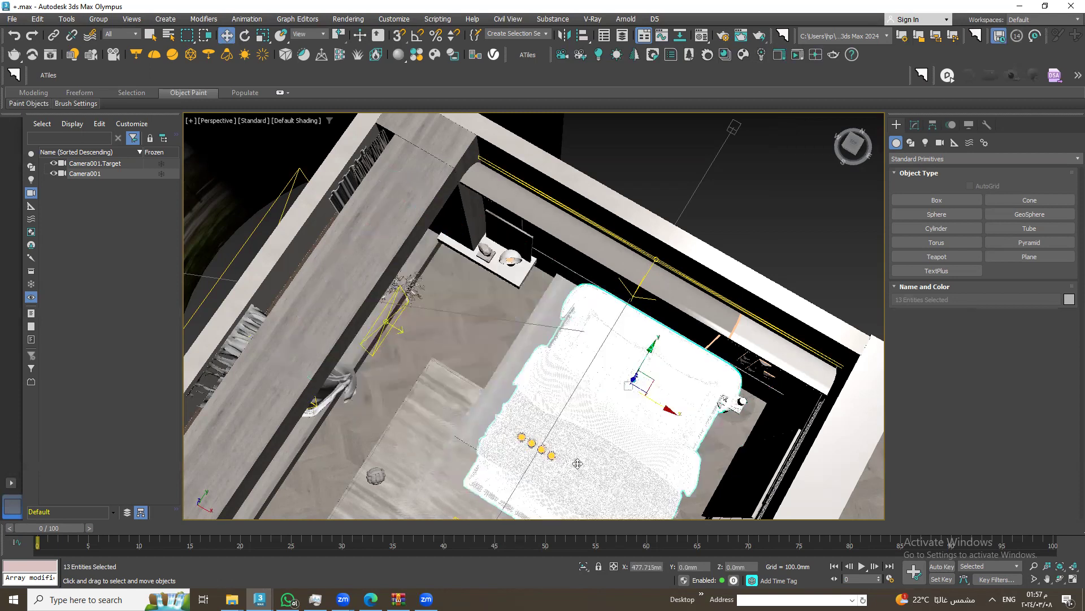
pyautogui.hotkey('ctrl', 'y')
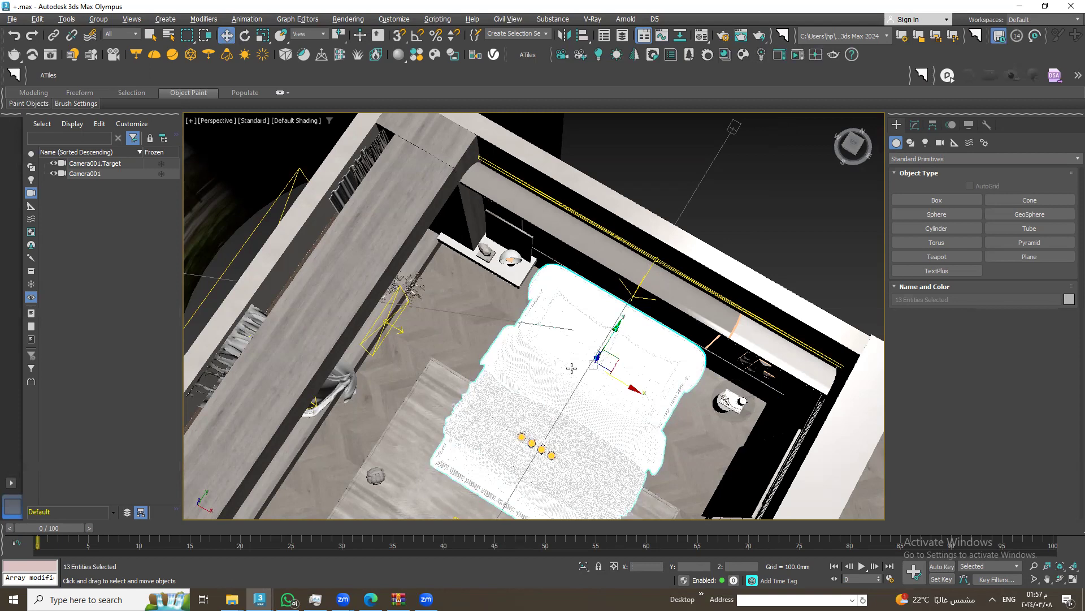
# Reframe around the bed and keep both pillows in the bed selection
pyautogui.hotkey('shift', 'z')
pyautogui.hotkey('shift', 'z')
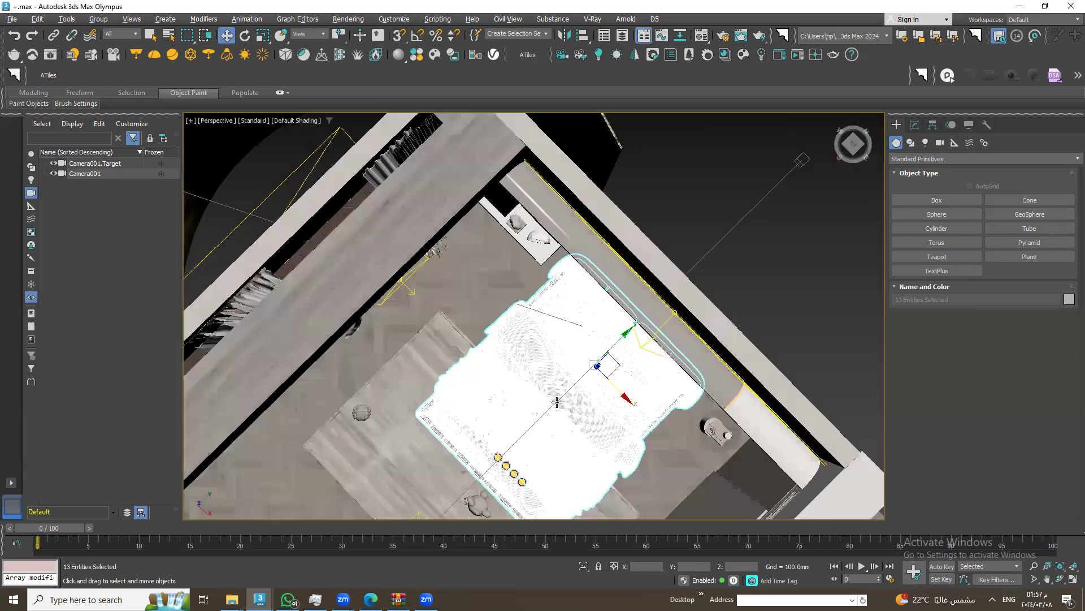
pyautogui.keyDown('alt'); pyautogui.moveTo(819, 434); pyautogui.dragTo(732, 420, button='middle'); pyautogui.keyUp('alt')
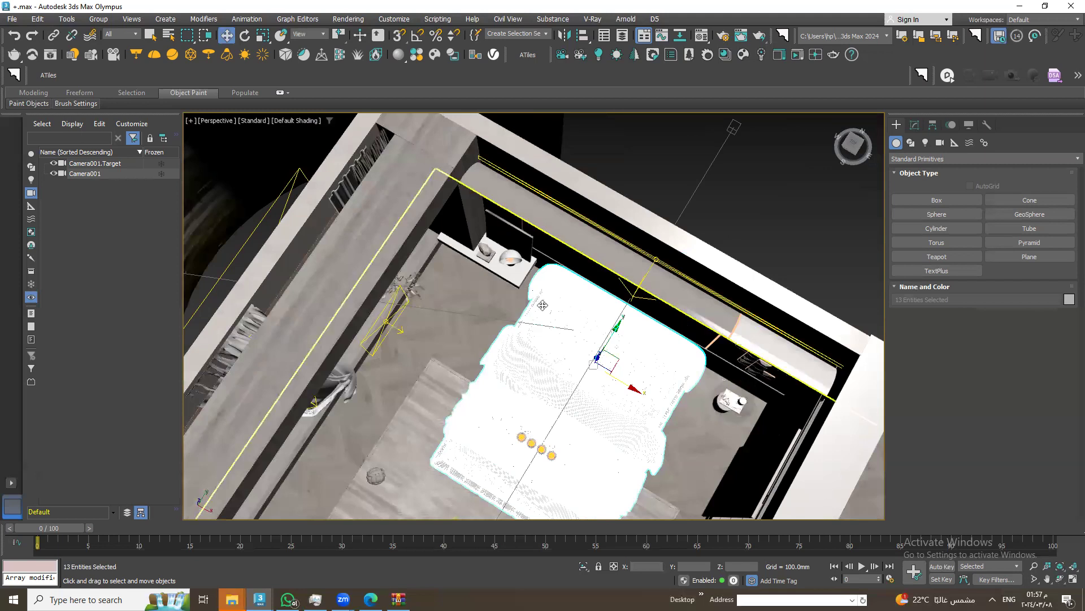
pyautogui.keyDown('alt'); pyautogui.click(576, 328); pyautogui.keyUp('alt')
pyautogui.keyDown('alt'); pyautogui.click(644, 342); pyautogui.keyUp('alt')
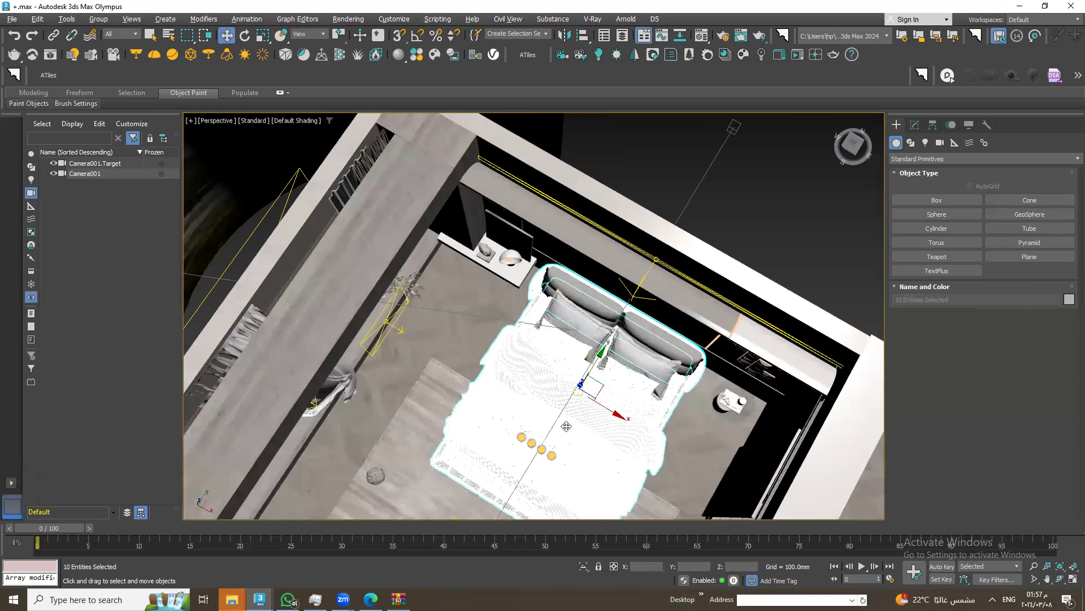
pyautogui.keyDown('ctrl'); pyautogui.click(658, 355); pyautogui.keyUp('ctrl')
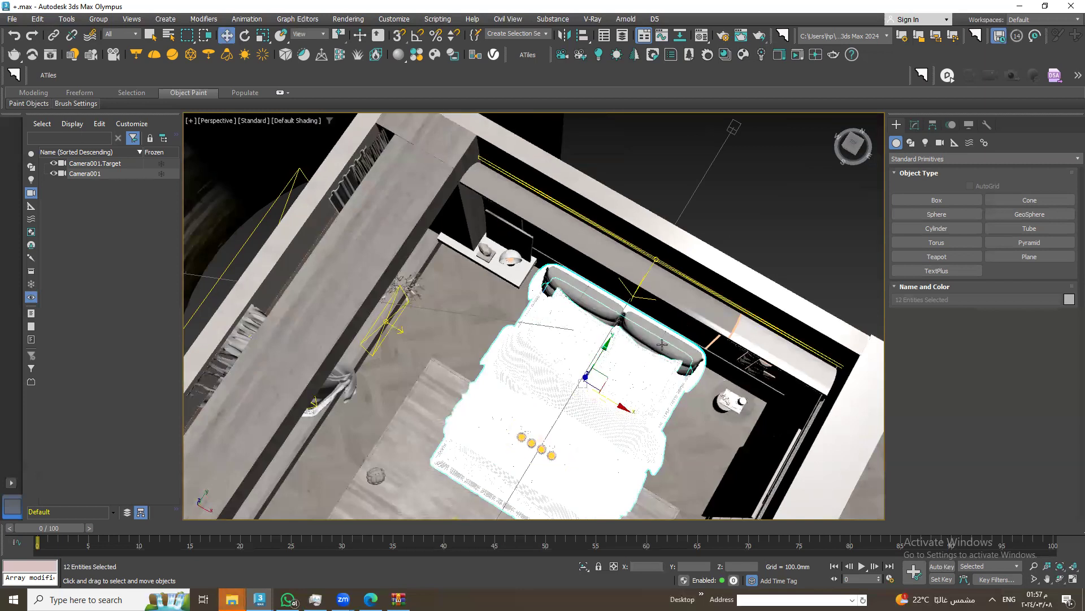
pyautogui.keyDown('ctrl'); pyautogui.click(571, 295); pyautogui.keyUp('ctrl')
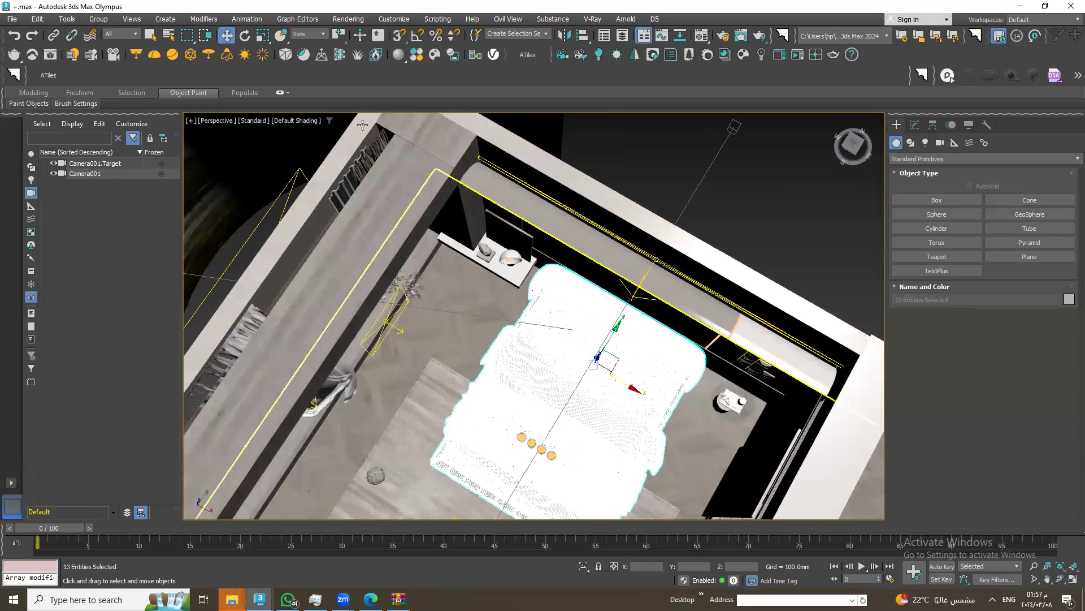
# Toggle edged-face display on and off, then orbit to a room perspective
pyautogui.click(295, 121)
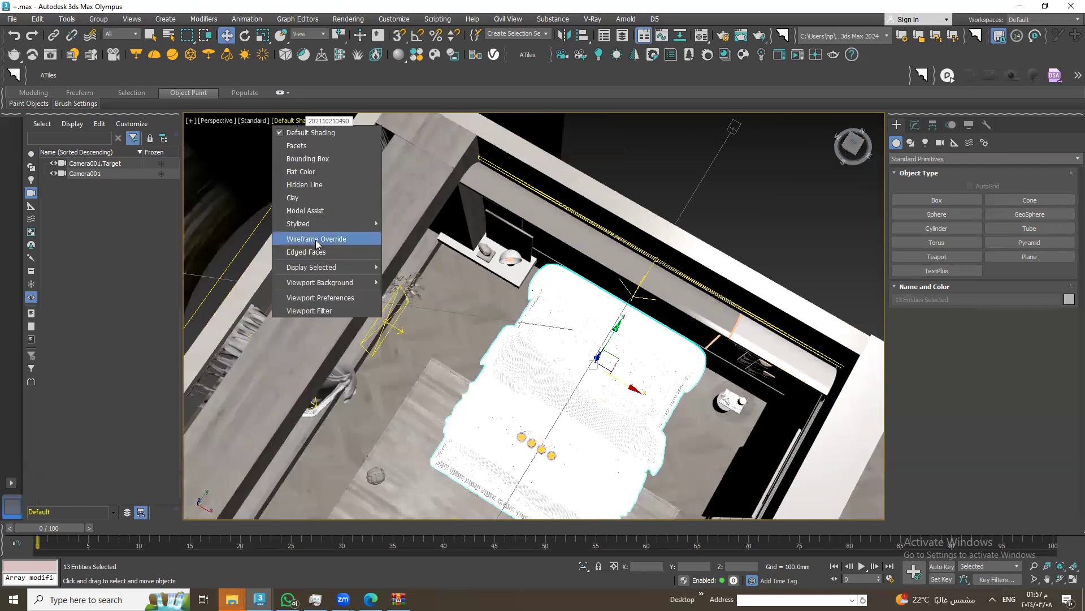
pyautogui.click(309, 252)
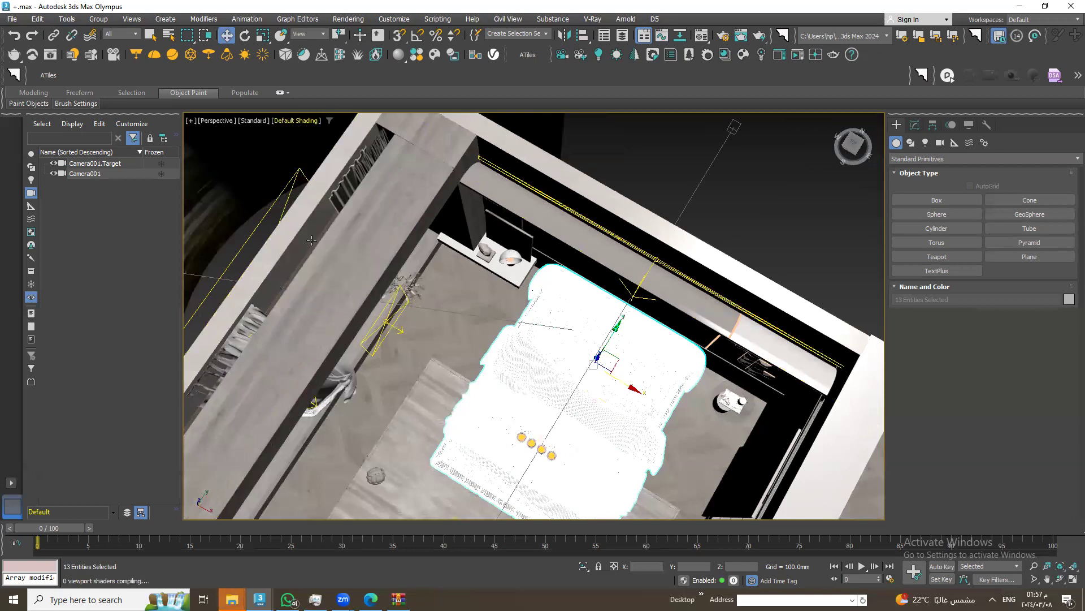
pyautogui.click(305, 122)
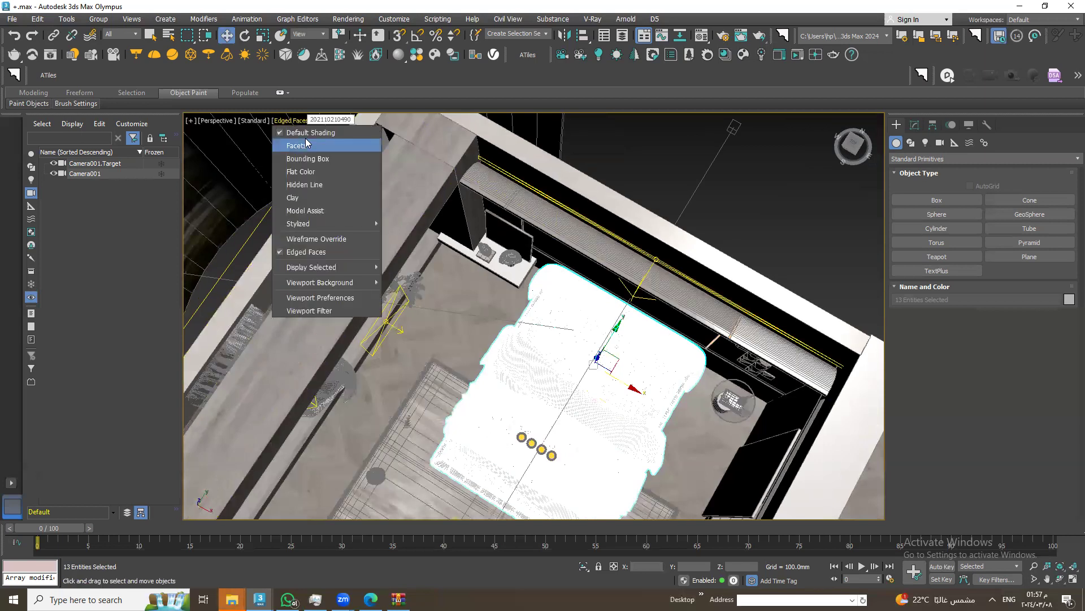
pyautogui.click(305, 252)
pyautogui.keyDown('alt'); pyautogui.moveTo(565, 316); pyautogui.dragTo(567, 381, button='middle'); pyautogui.keyUp('alt')
pyautogui.scroll(5, 567, 381)
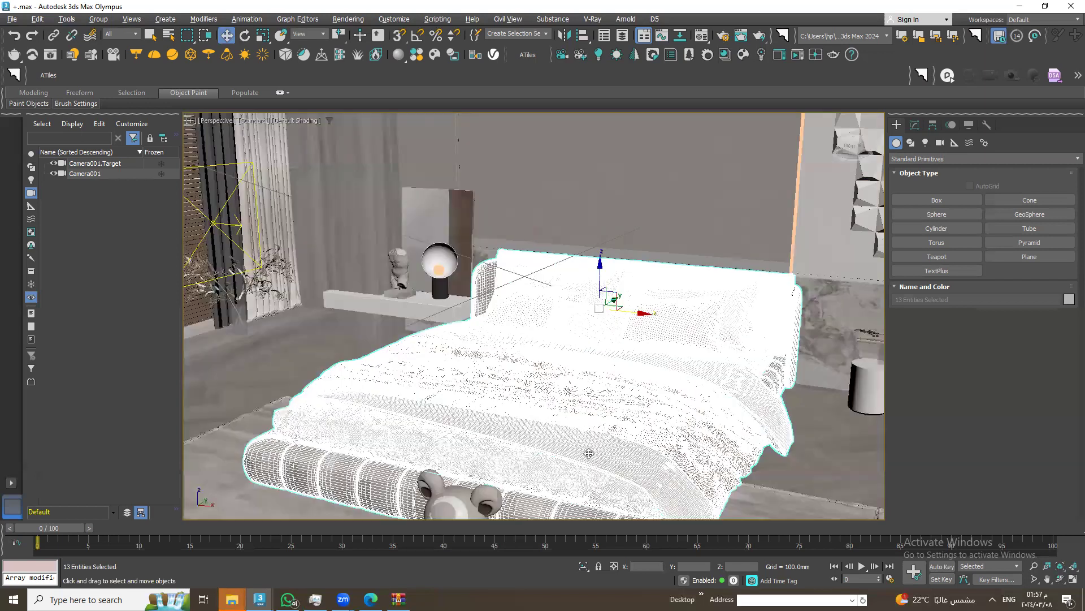
# Uncheck Display Selected With Edged Faces so the bed shows normal shading
pyautogui.click(298, 121)
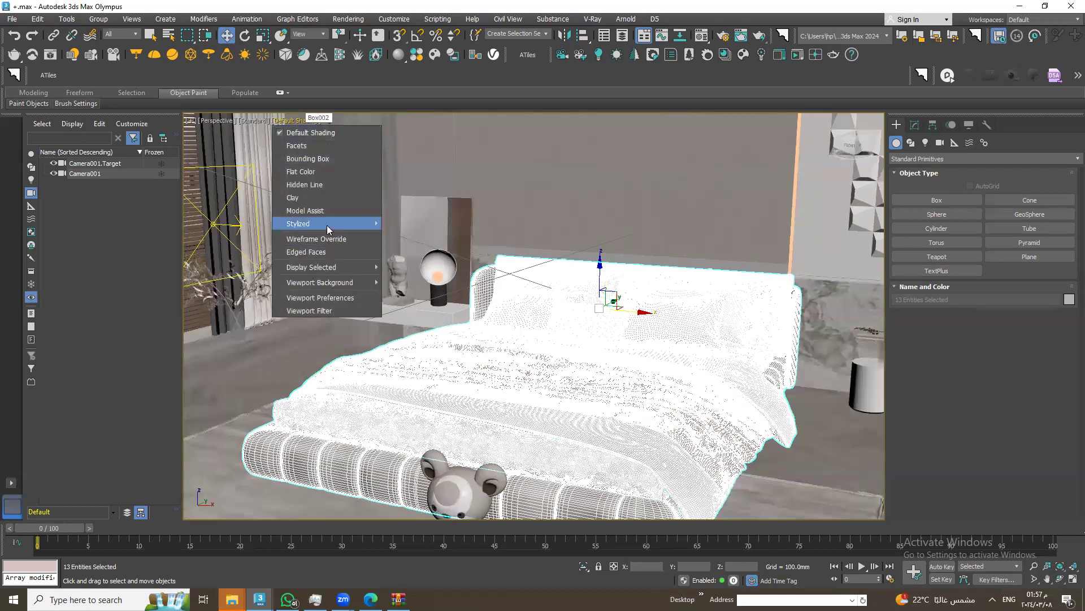
pyautogui.moveTo(311, 267)
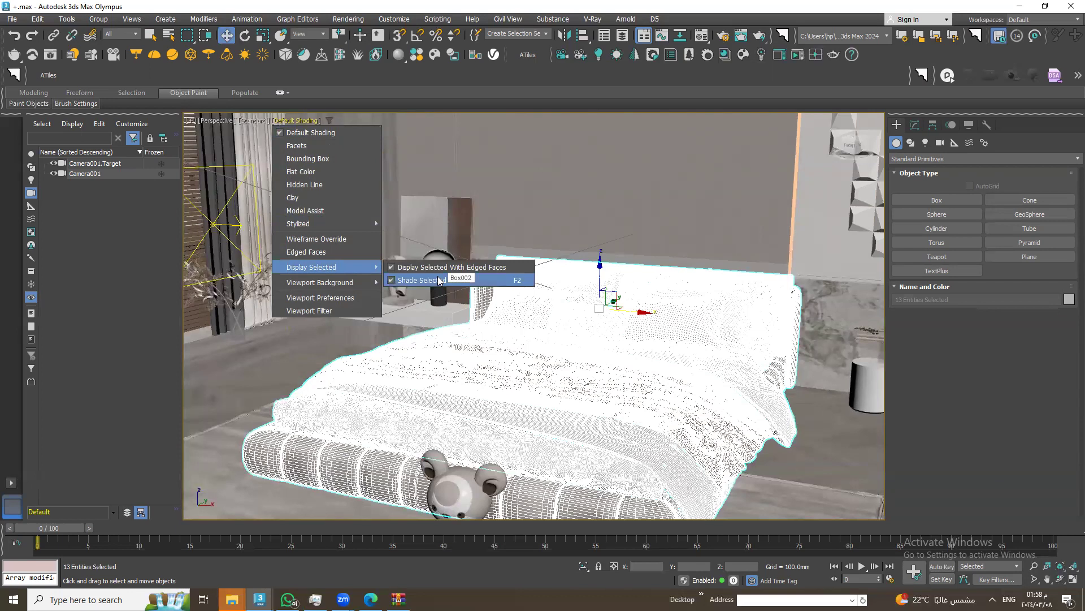
pyautogui.click(438, 268)
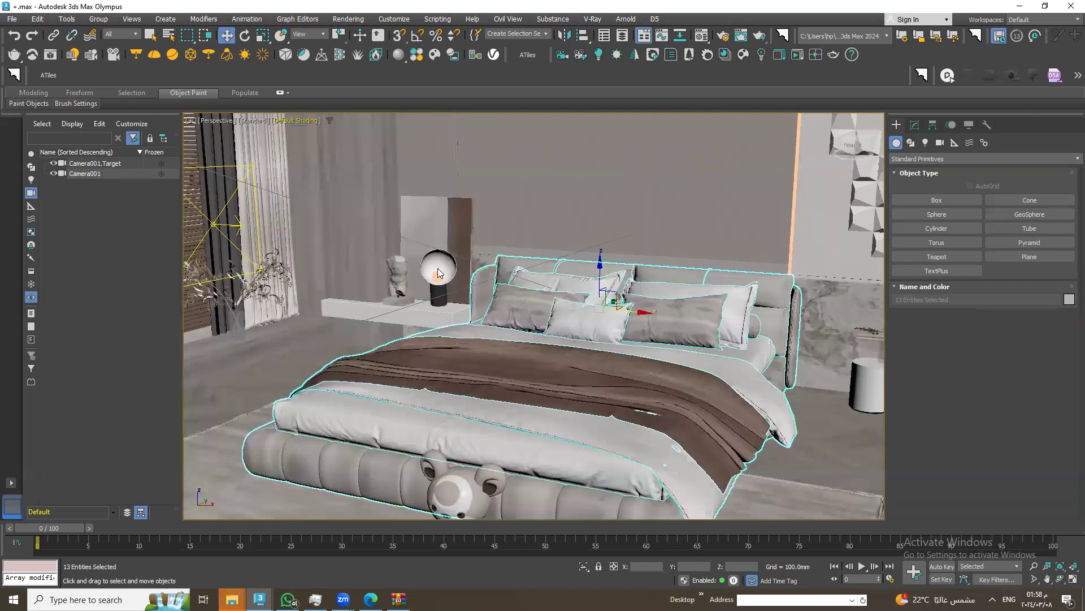
pyautogui.click(286, 122)
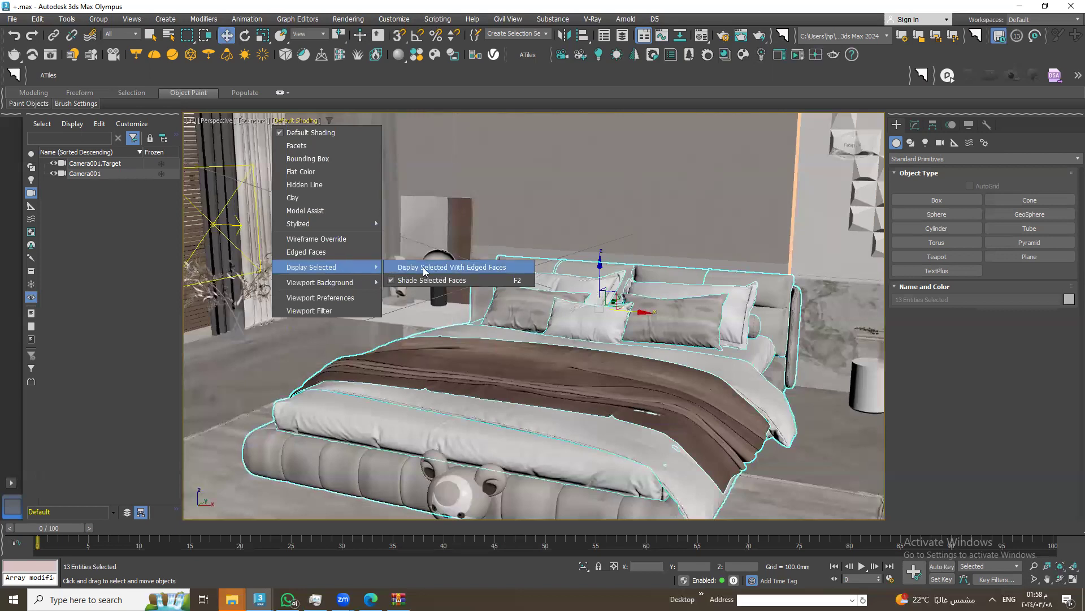
pyautogui.moveTo(311, 266)
pyautogui.click(438, 268)
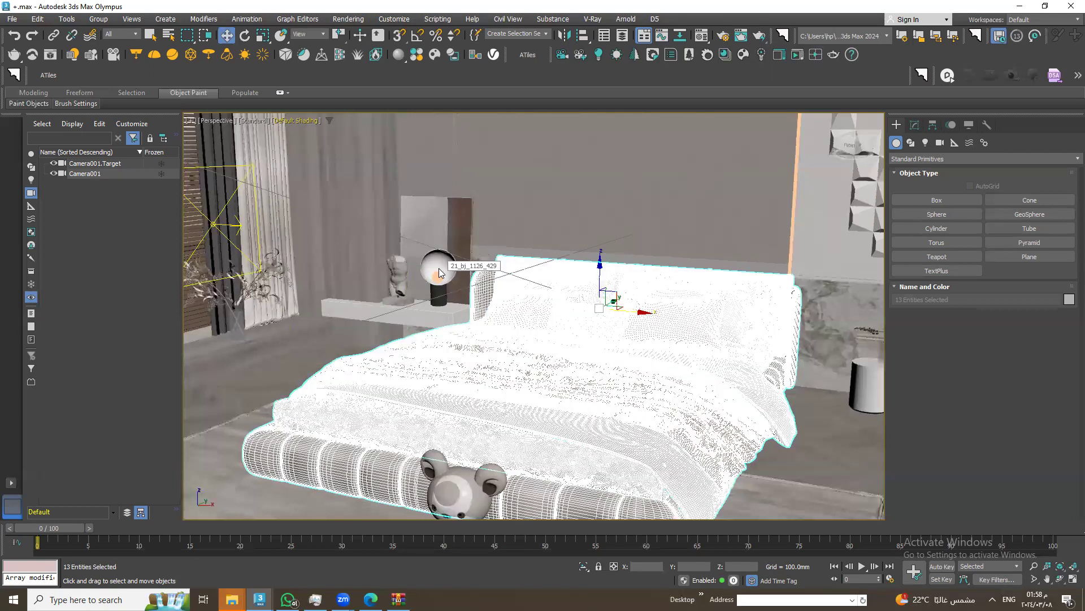
pyautogui.click(285, 122)
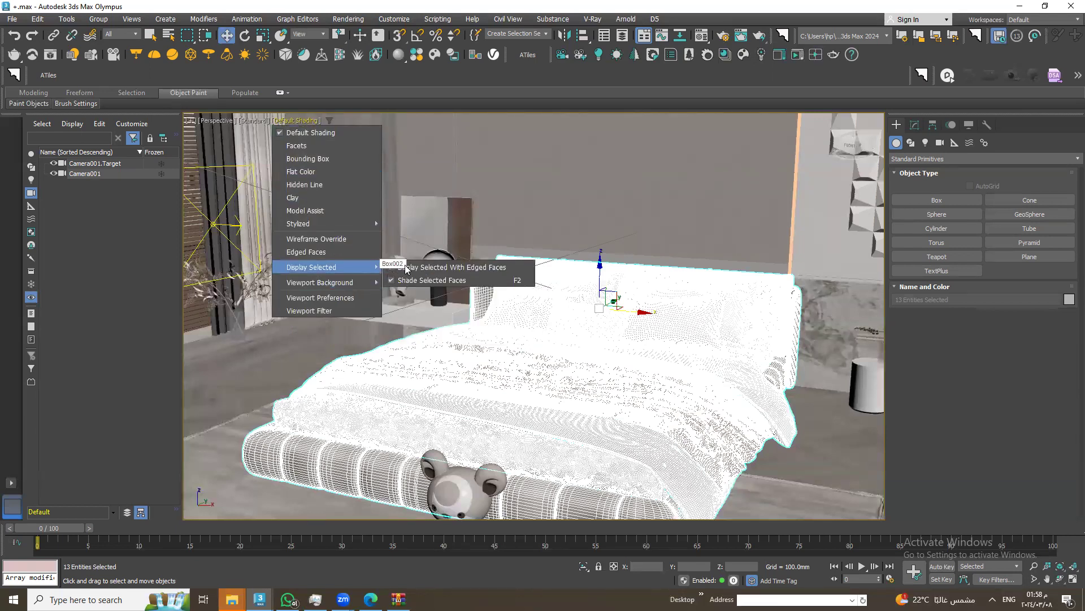
pyautogui.click(455, 267)
# Orbit to an overhead view and cancel an accidental bed move
pyautogui.scroll(-5, 566, 360)
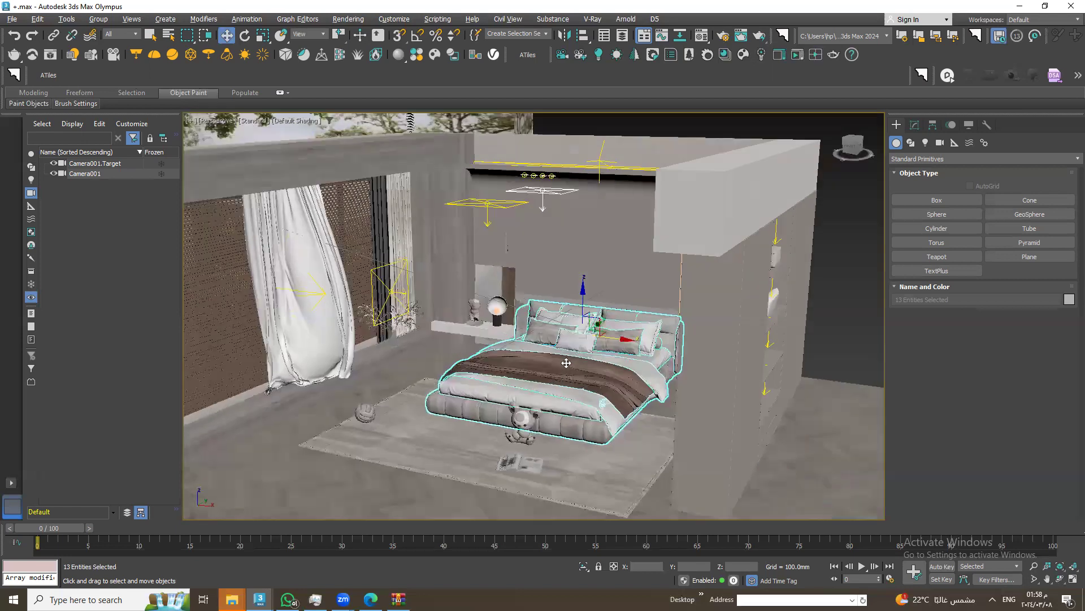
pyautogui.keyDown('alt'); pyautogui.moveTo(566, 359); pyautogui.dragTo(599, 328, button='middle'); pyautogui.keyUp('alt')
pyautogui.moveTo(600, 328); pyautogui.dragTo(603, 311)
pyautogui.rightClick(603, 311)
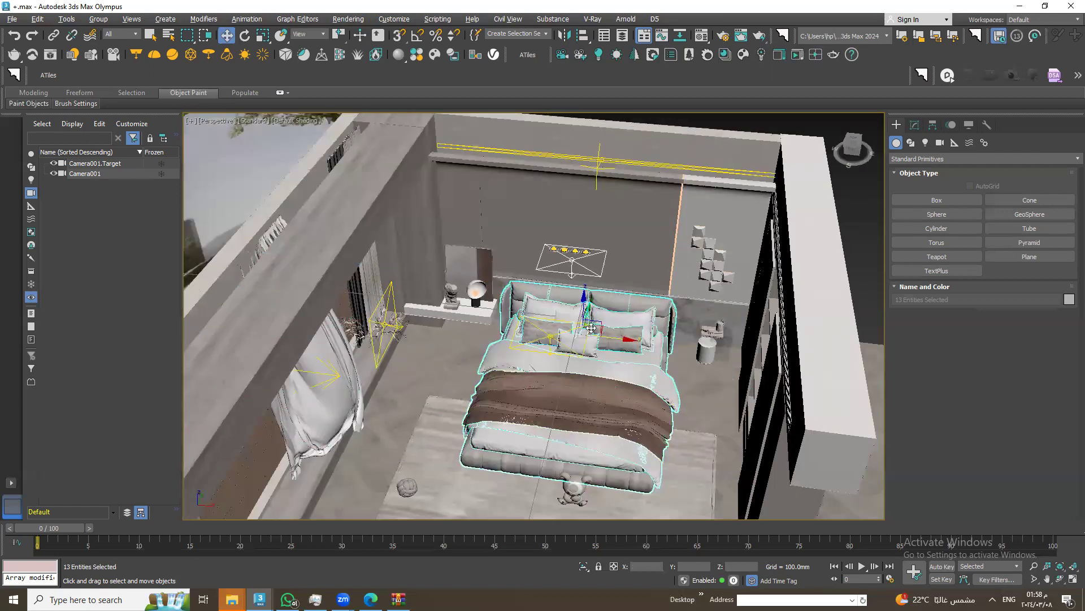
# Group the 13 bed parts under the name 'srer'
pyautogui.click(99, 18)
pyautogui.click(110, 38)
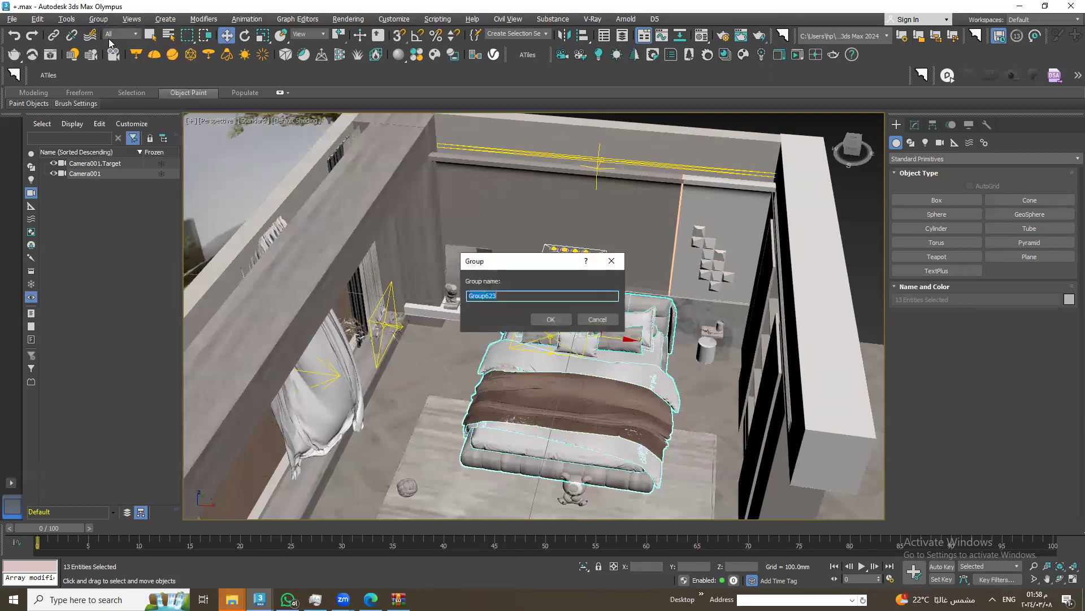
pyautogui.write('s')
pyautogui.write('rer')
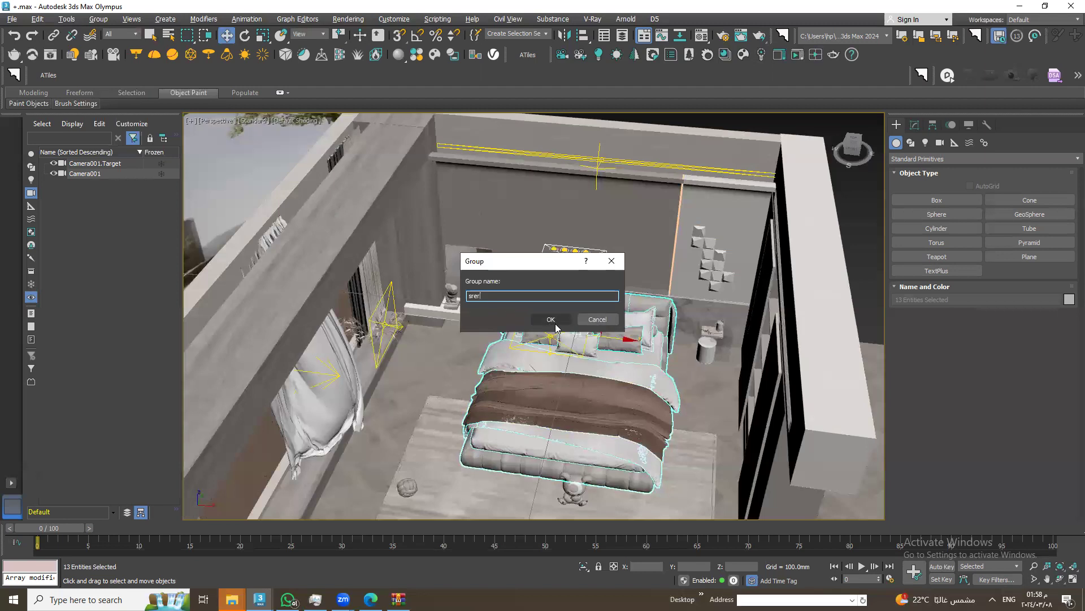
pyautogui.click(552, 320)
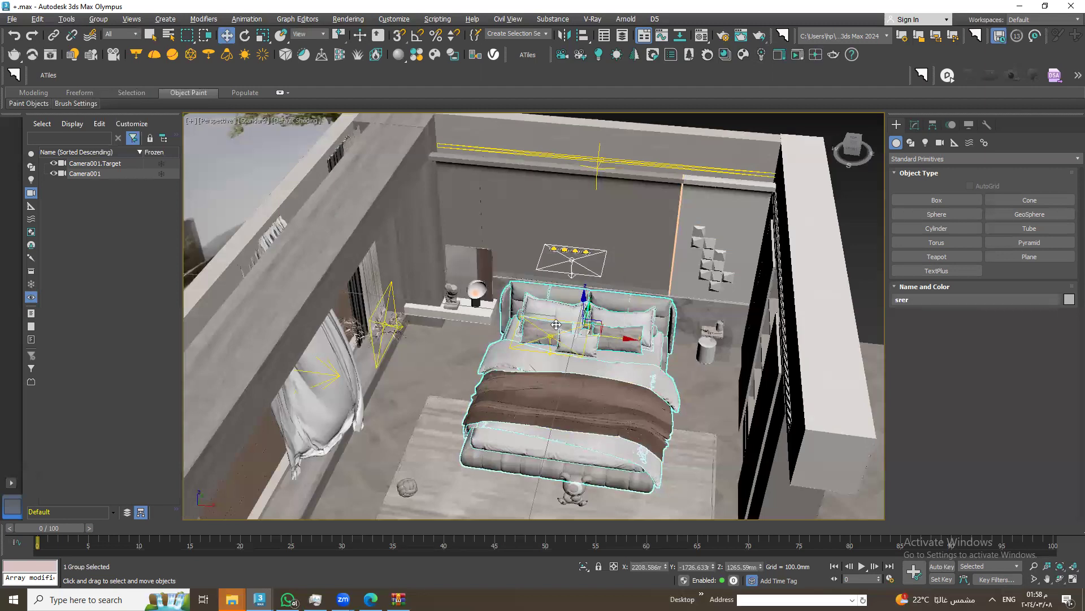
pyautogui.click(12, 20)
pyautogui.moveTo(38, 157)
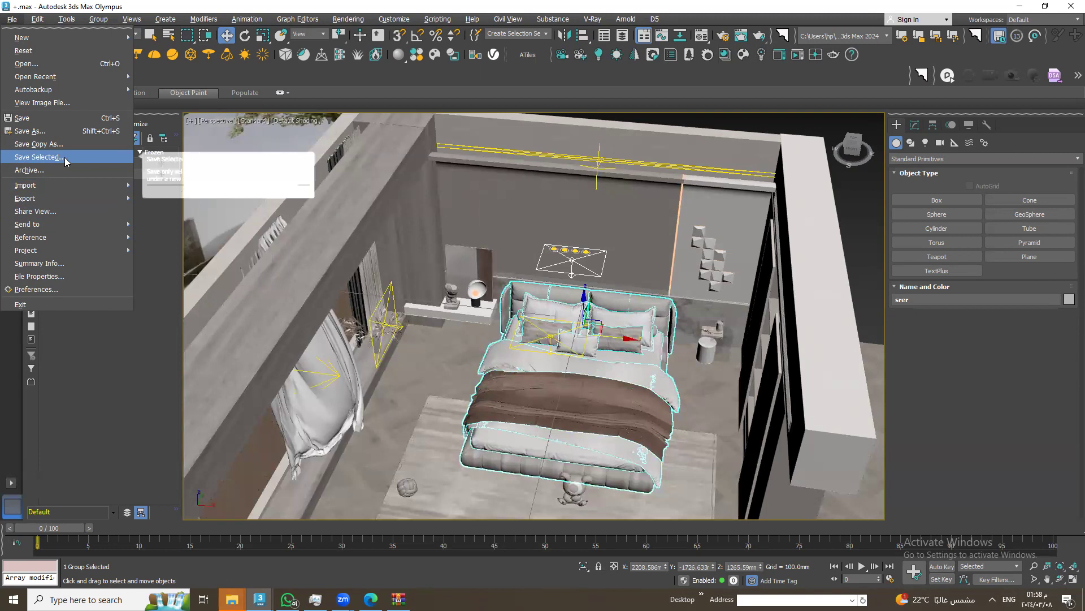
# Save only the bed group as sreer.max, then switch to the 4orfa.max window
pyautogui.click(63, 157)
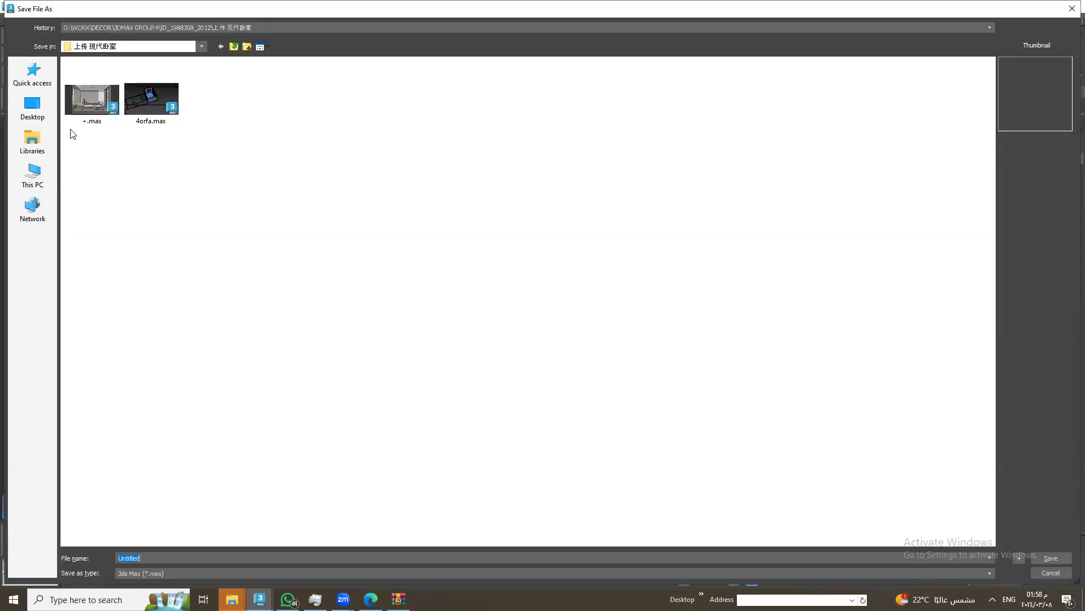
pyautogui.write('sree')
pyautogui.write('r')
pyautogui.click(1047, 558)
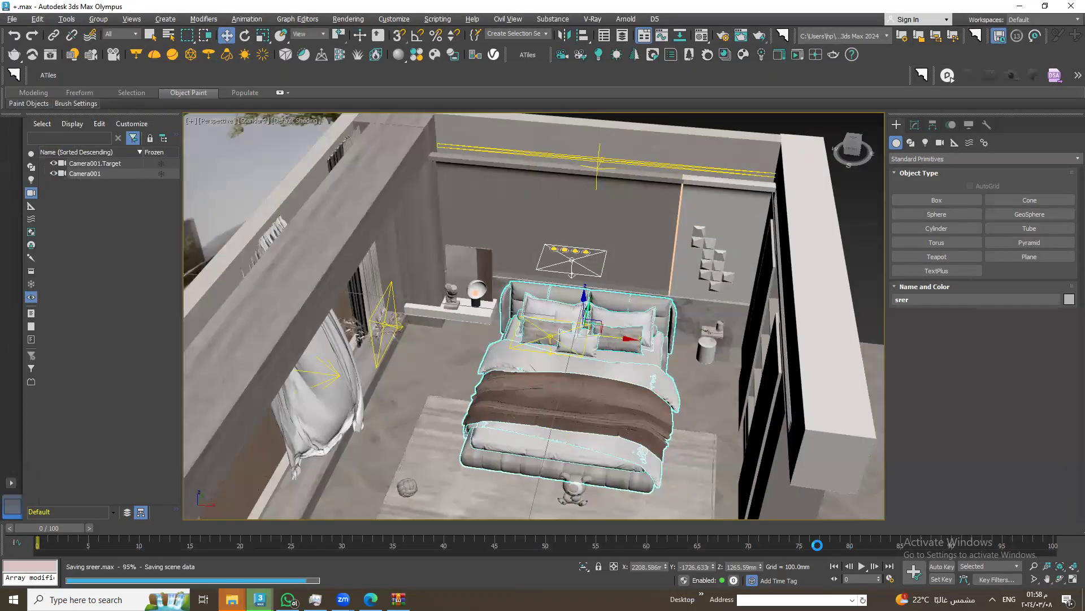
pyautogui.moveTo(259, 599)
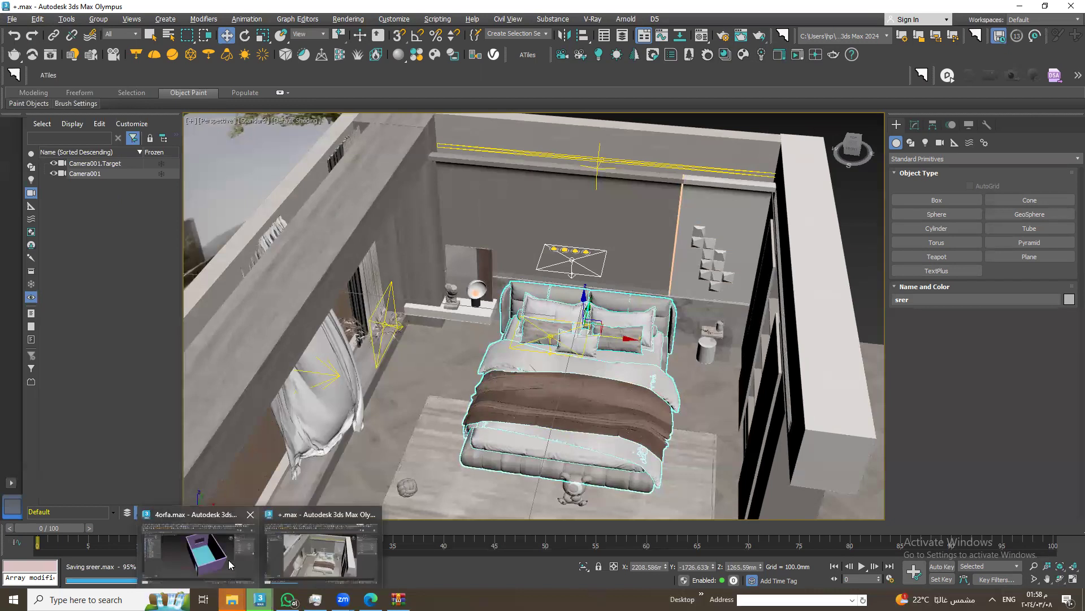
pyautogui.click(231, 565)
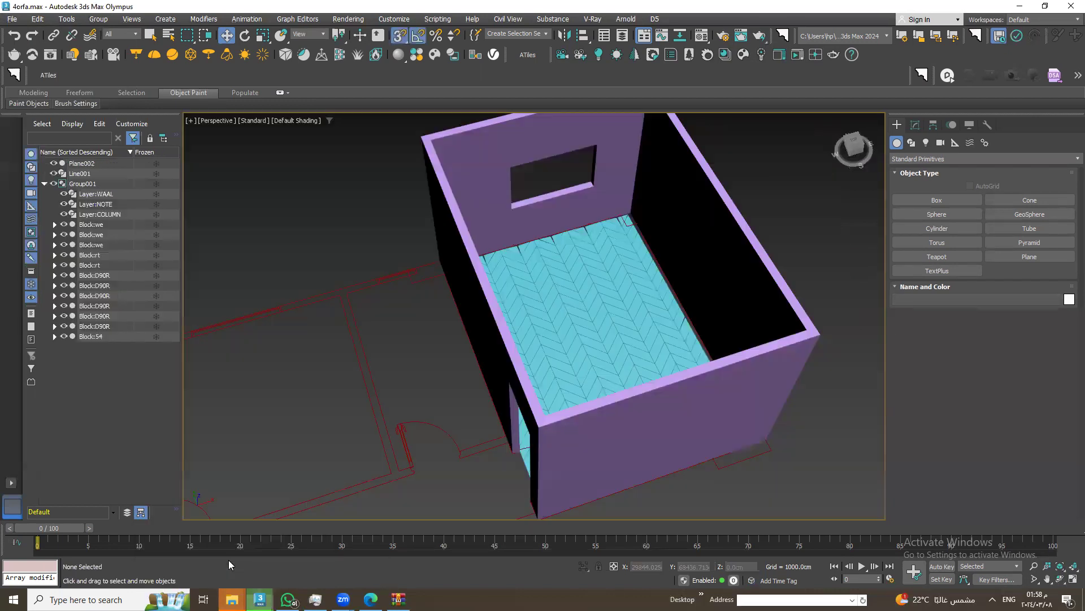
# Merge the srer group from D:\WORK\DECOR\sreer.max into the room scene
pyautogui.click(12, 18)
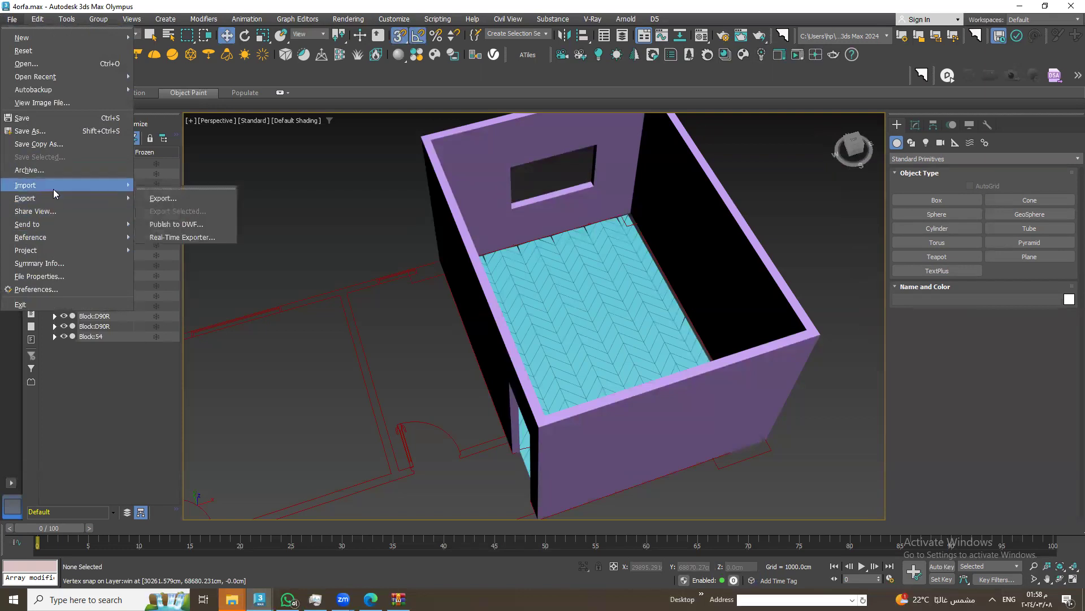
pyautogui.moveTo(25, 185)
pyautogui.click(179, 199)
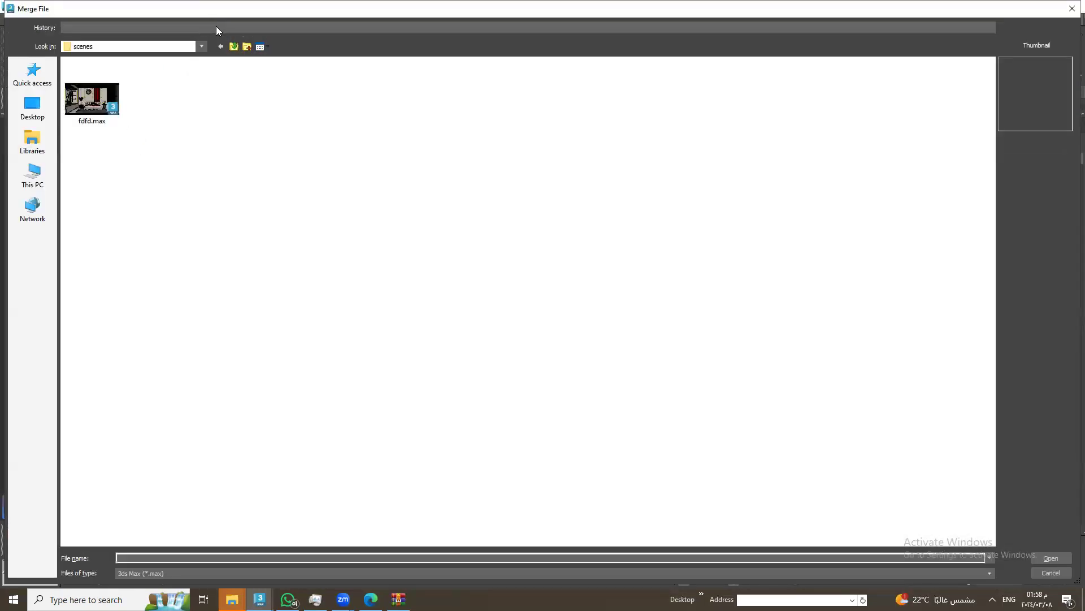
pyautogui.click(216, 26)
pyautogui.click(183, 45)
pyautogui.doubleClick(197, 106)
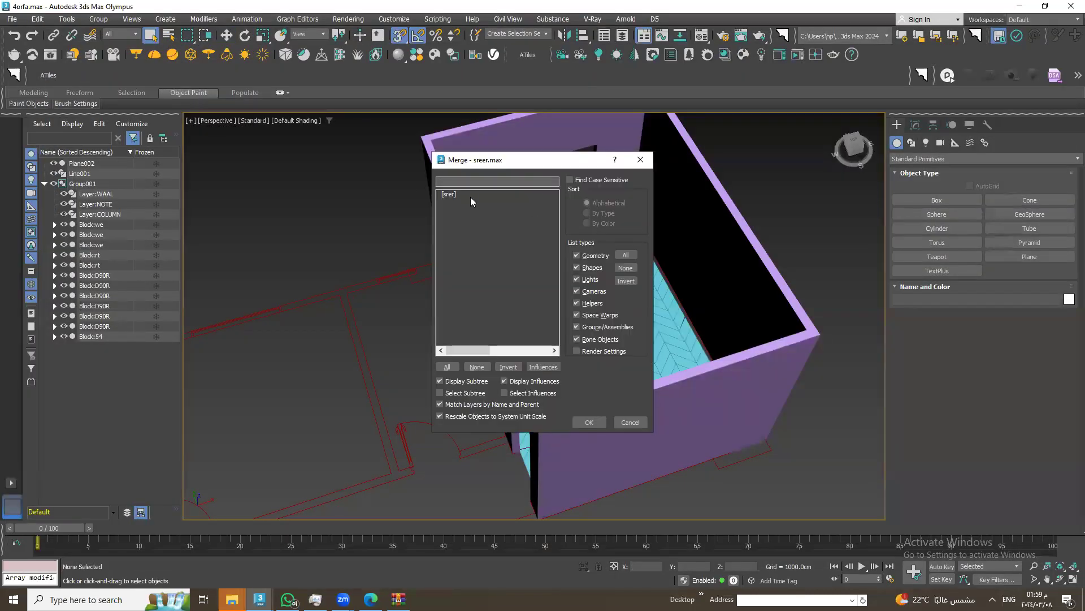
pyautogui.click(467, 194)
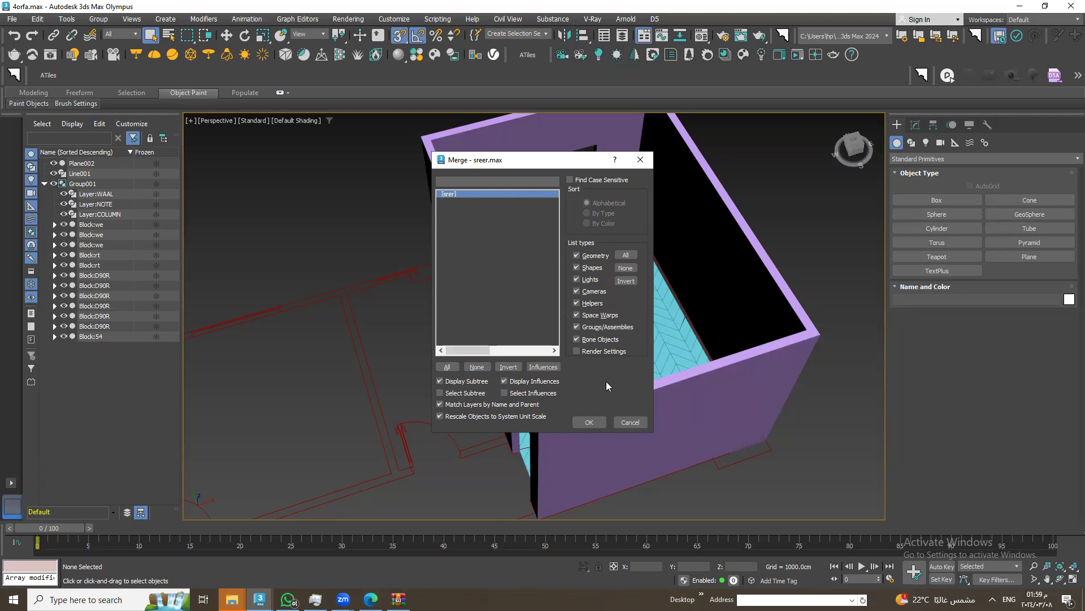
pyautogui.click(590, 423)
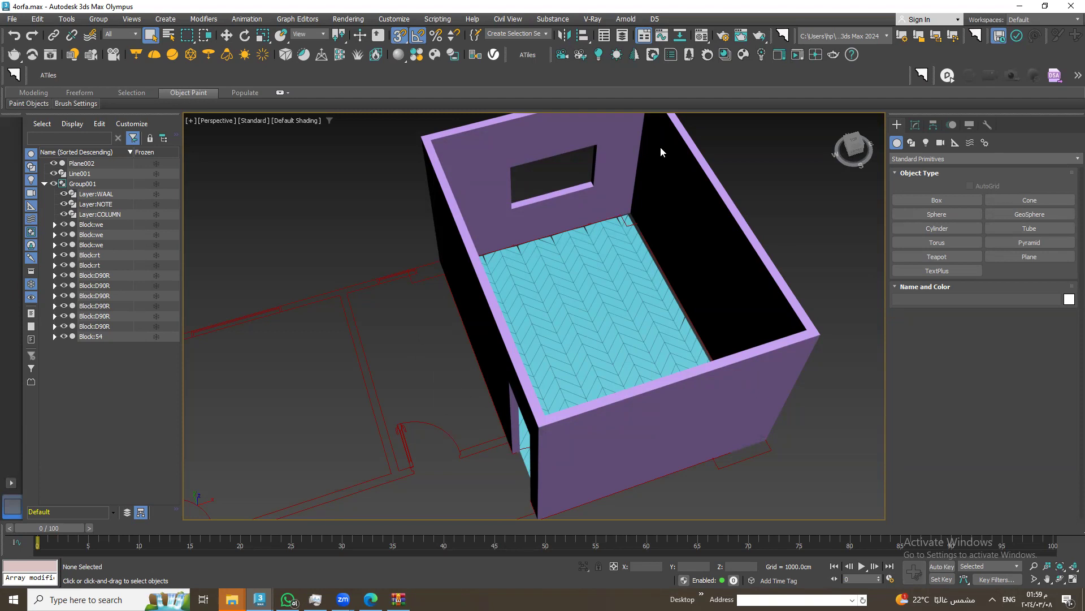
# Select srer in the Scene Explorer and pan the view to centre the room and floor plan
pyautogui.click(782, 412)
pyautogui.scroll(-3, 782, 413)
pyautogui.scroll(-2, 572, 397)
pyautogui.scroll(-5, 571, 377)
pyautogui.scroll(5, 571, 378)
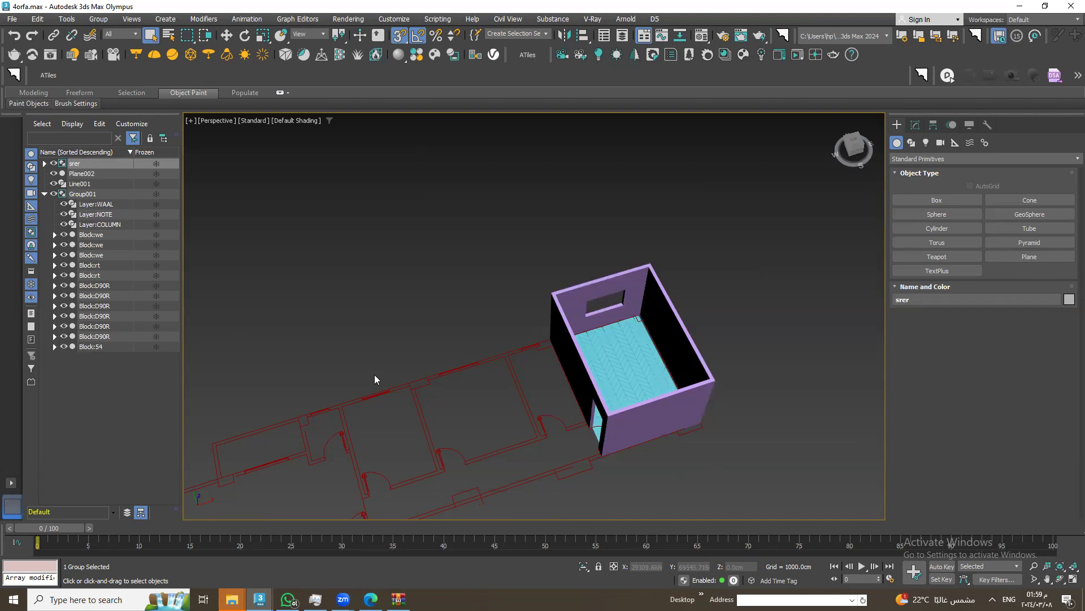
pyautogui.moveTo(374, 374); pyautogui.dragTo(312, 379, button='middle')
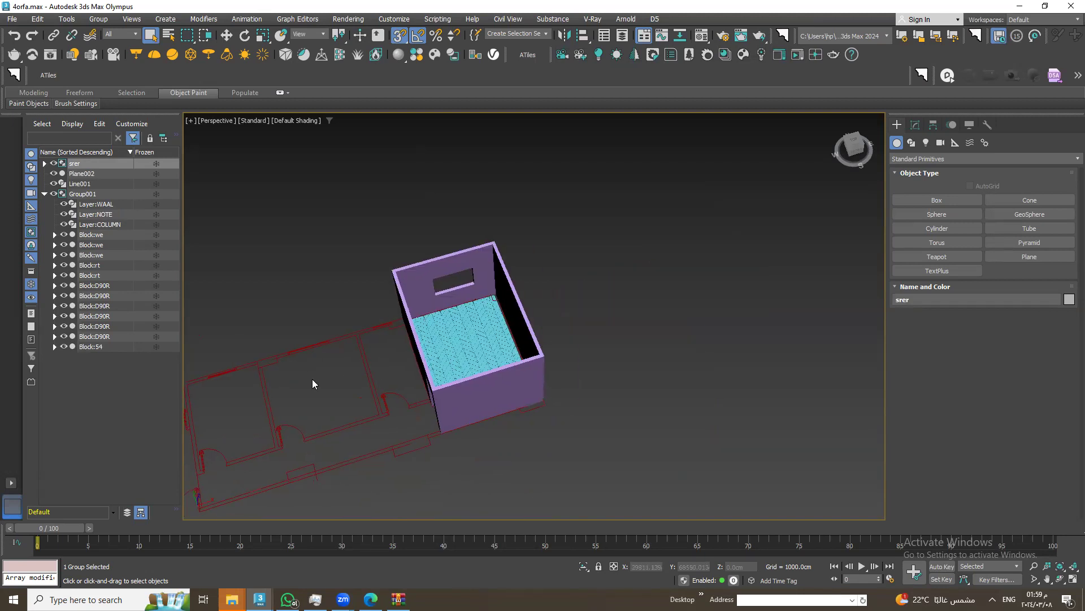
pyautogui.click(11, 20)
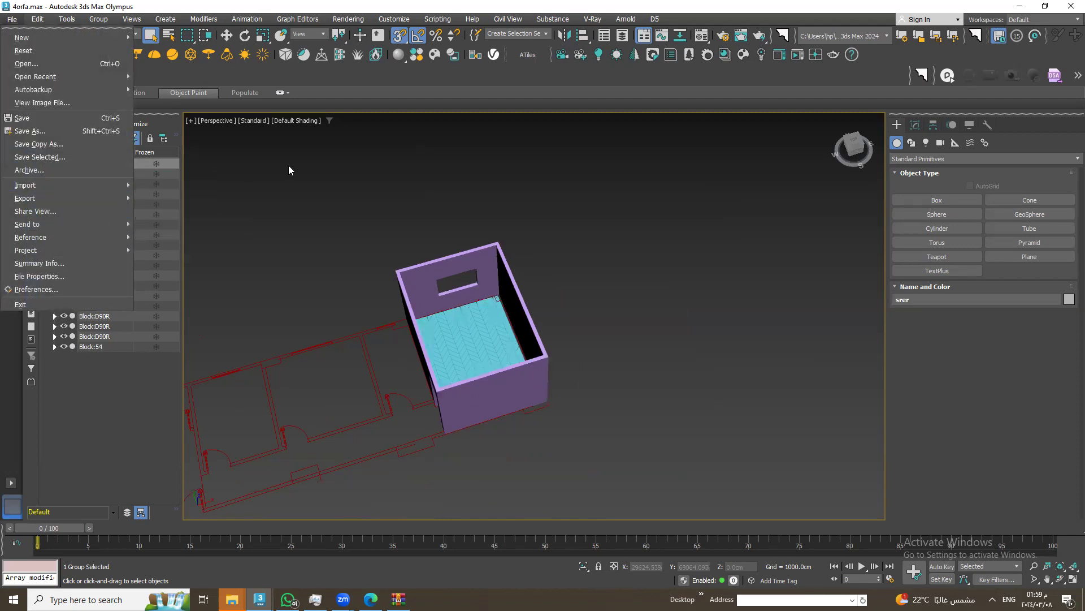
pyautogui.click(531, 5)
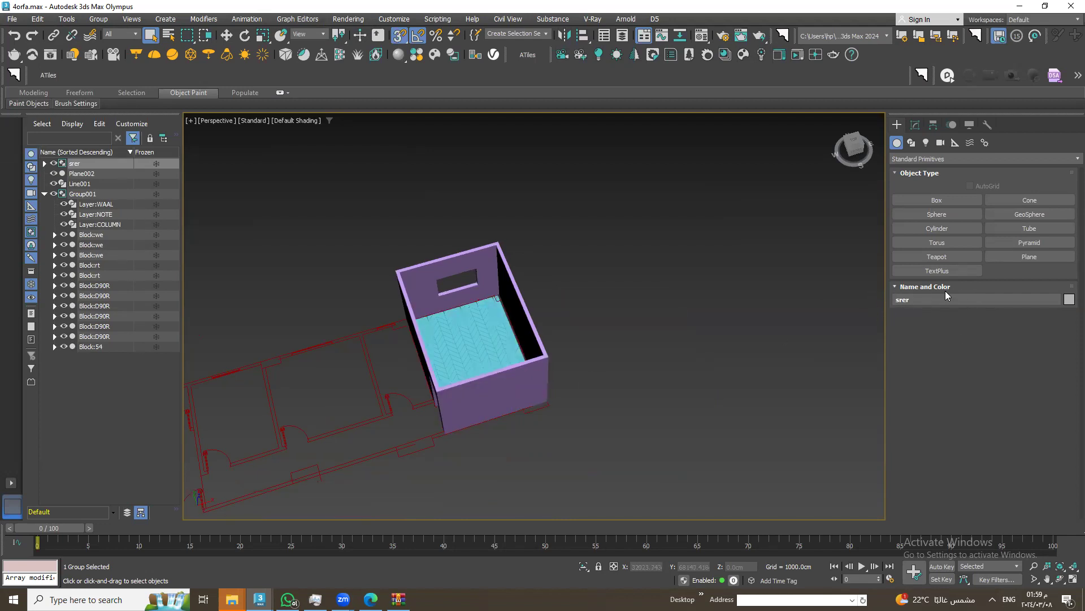
# Align srer to Plane002 center-to-center on X, Y and Z position
pyautogui.click(69, 21)
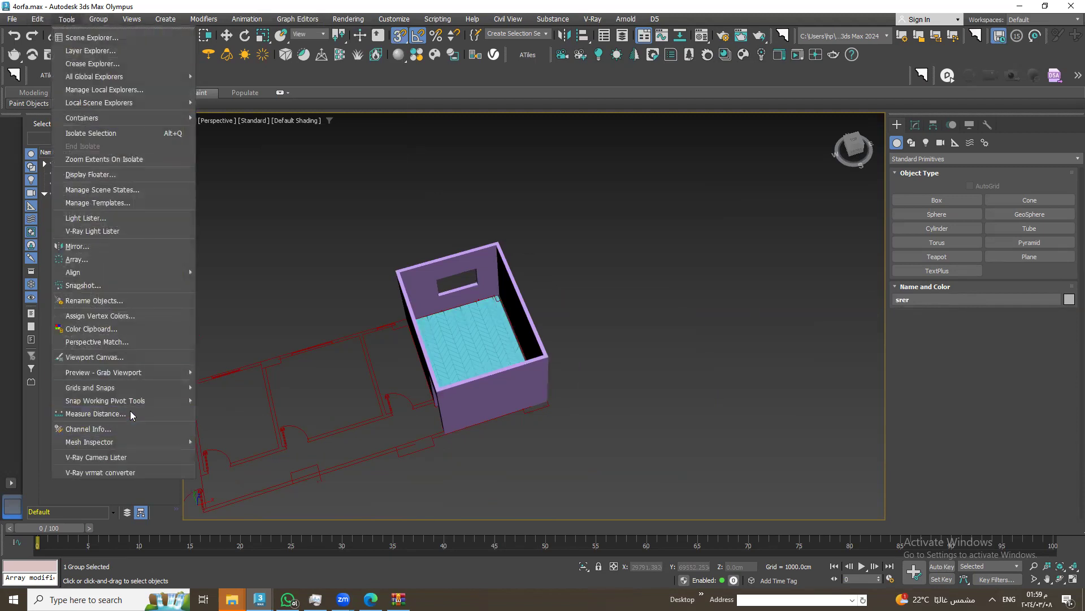
pyautogui.moveTo(128, 272)
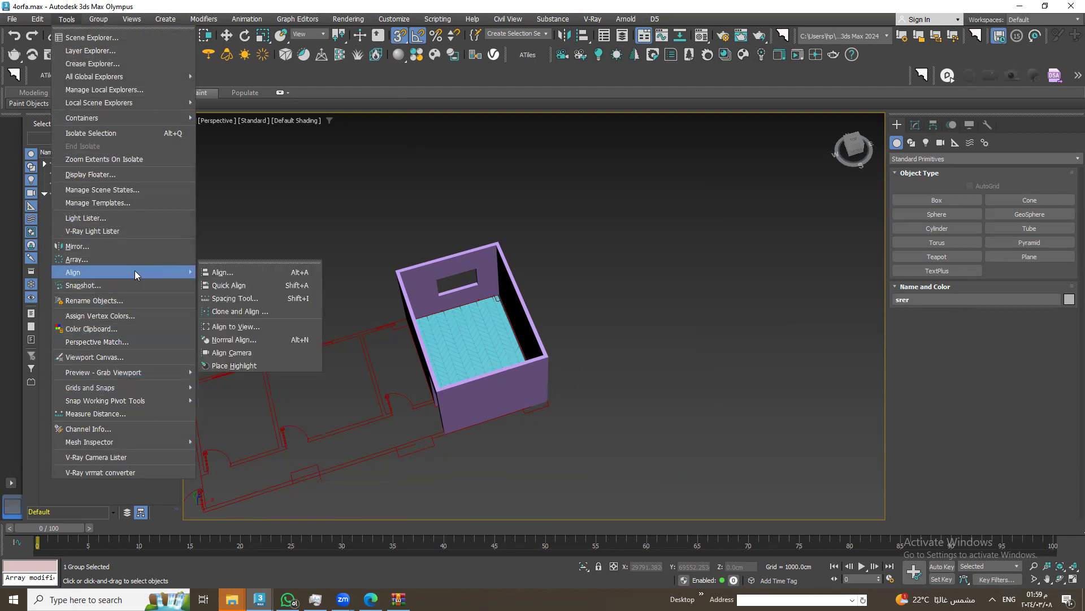
pyautogui.click(252, 270)
pyautogui.click(455, 325)
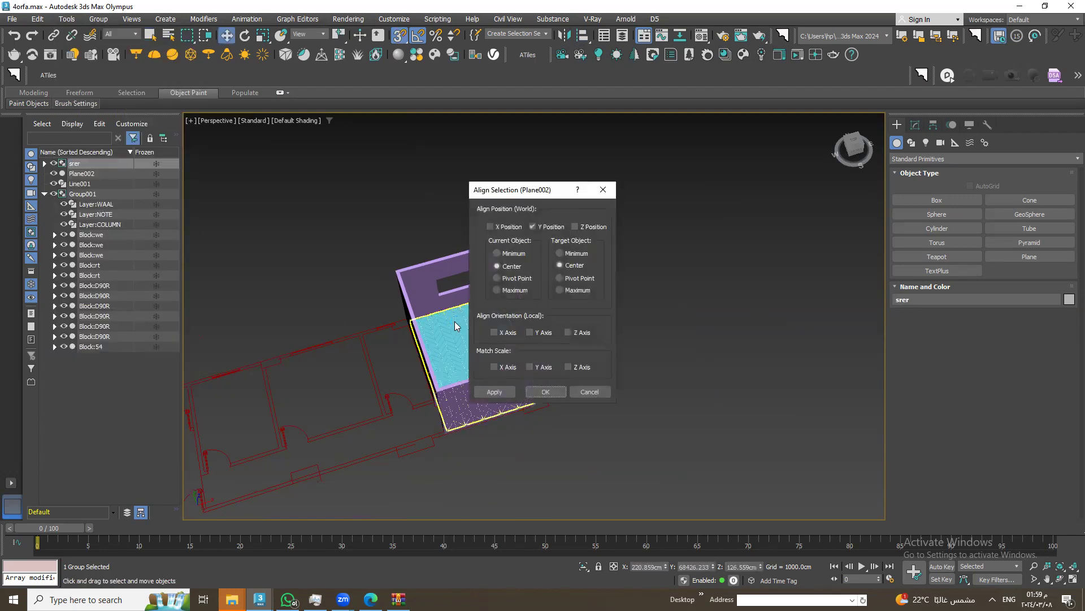
pyautogui.click(502, 226)
pyautogui.click(586, 226)
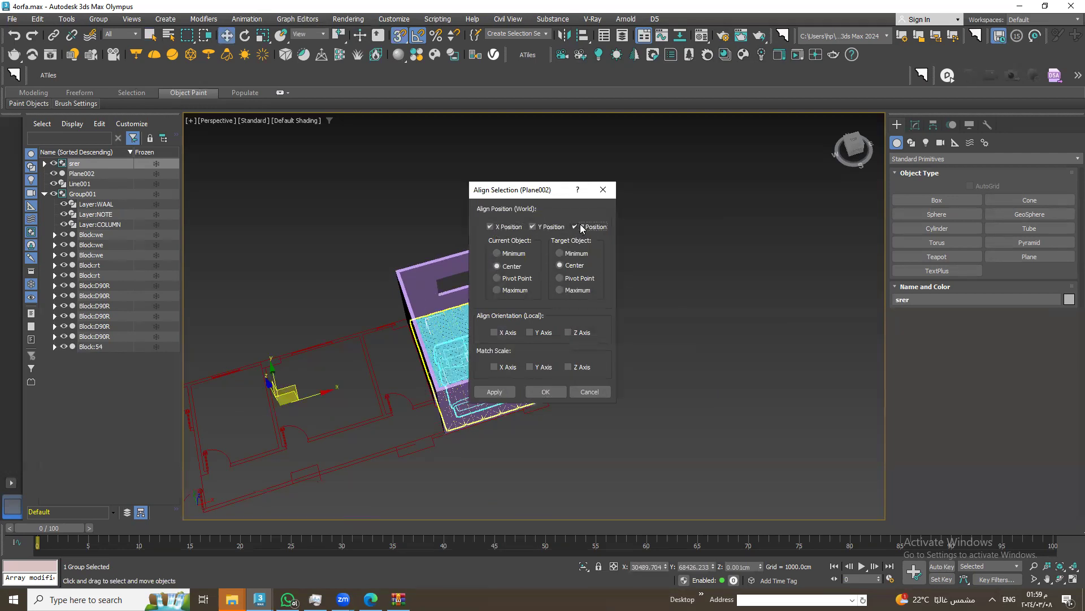
pyautogui.click(575, 226)
pyautogui.moveTo(562, 191); pyautogui.dragTo(799, 141)
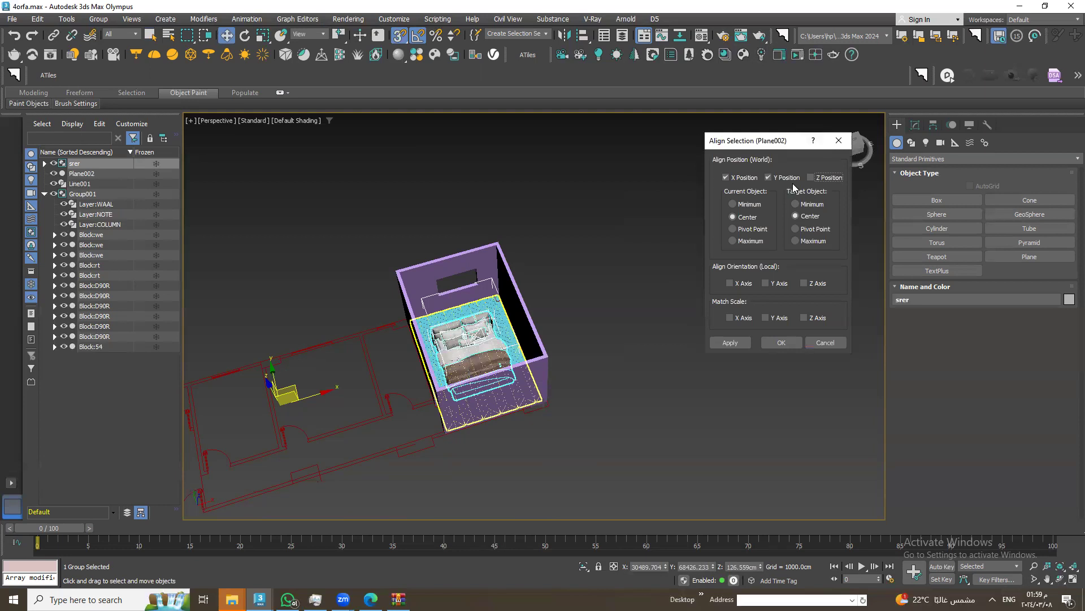
pyautogui.click(782, 342)
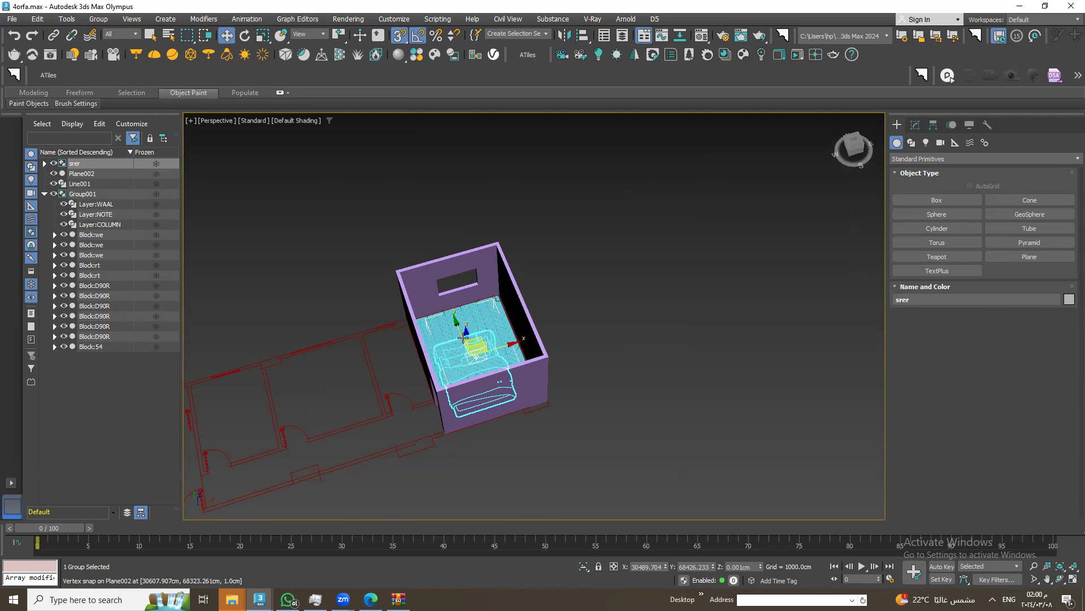
# Drag the bed group toward the back wall, then undo that move
pyautogui.scroll(2, 466, 334)
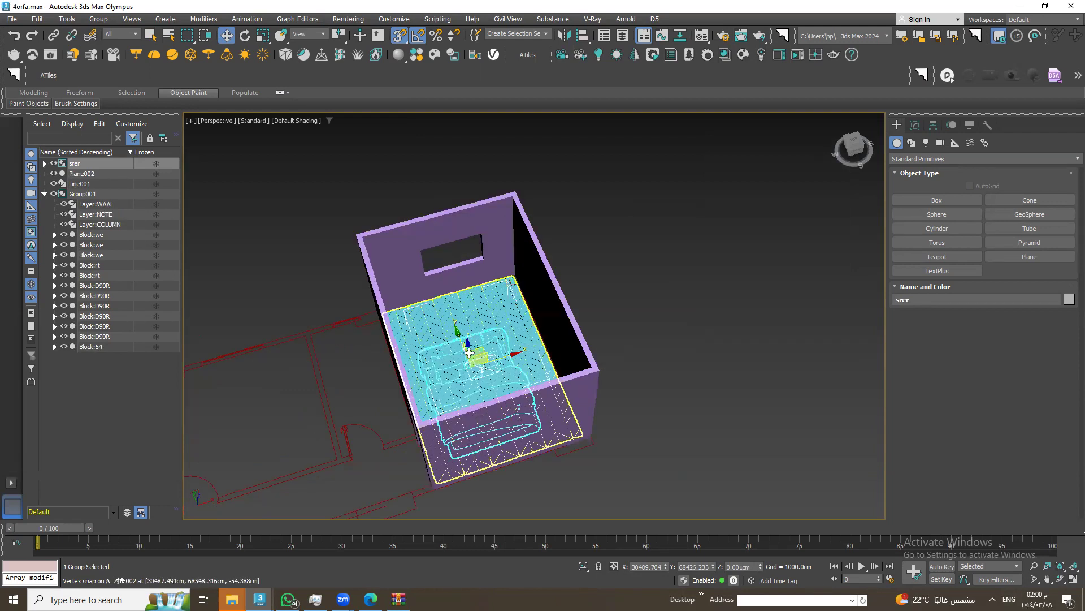
pyautogui.scroll(2, 468, 346)
pyautogui.moveTo(480, 366); pyautogui.dragTo(462, 320)
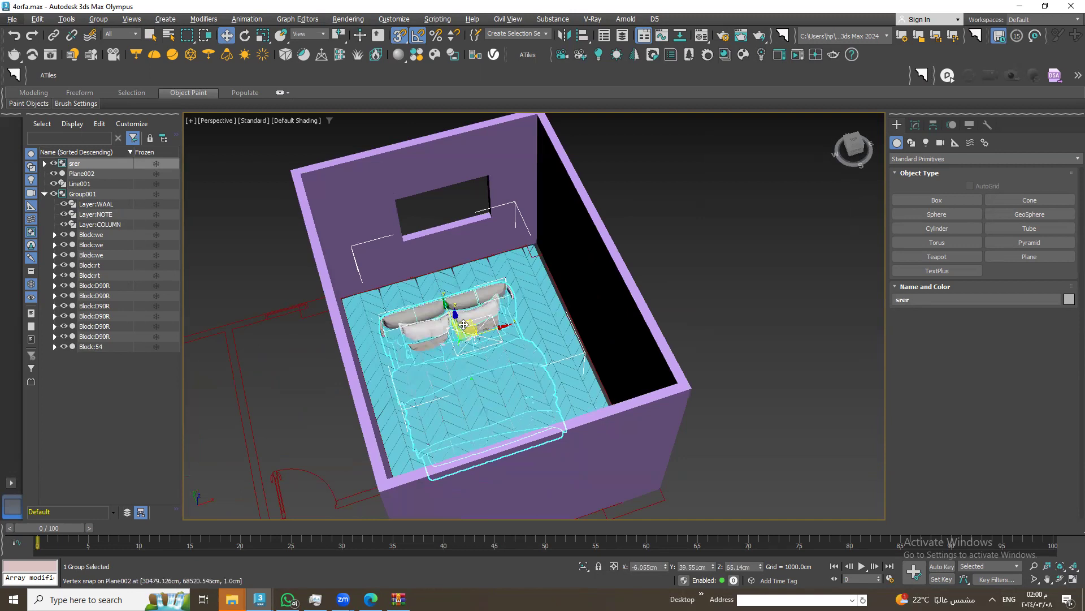
pyautogui.hotkey('ctrl', 'z')
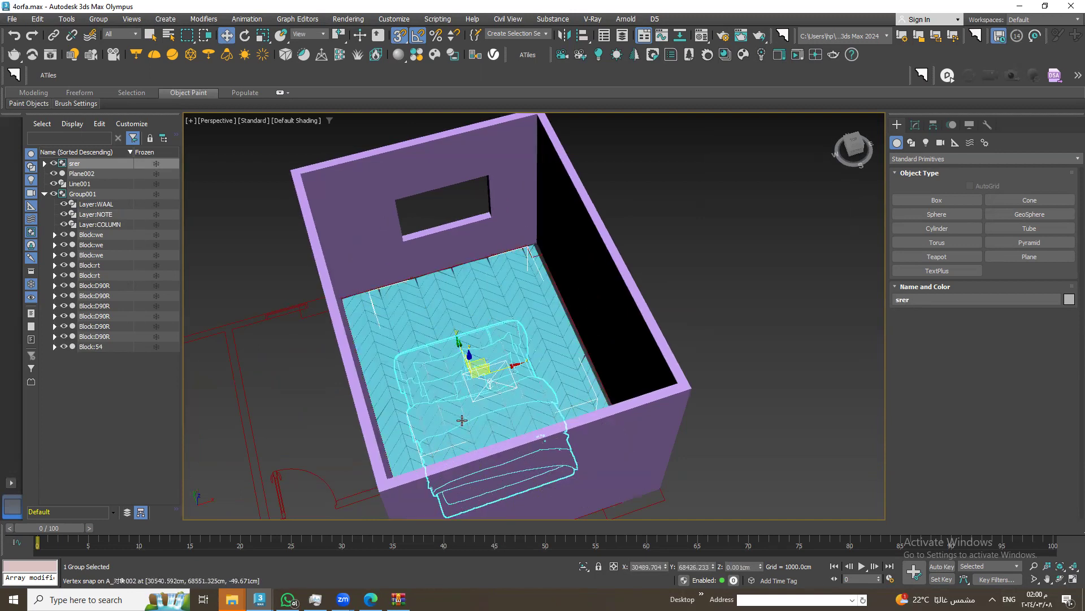
# Zoom and orbit to inspect the bed from a low angle, then from above the room
pyautogui.scroll(2, 465, 370)
pyautogui.scroll(2, 480, 376)
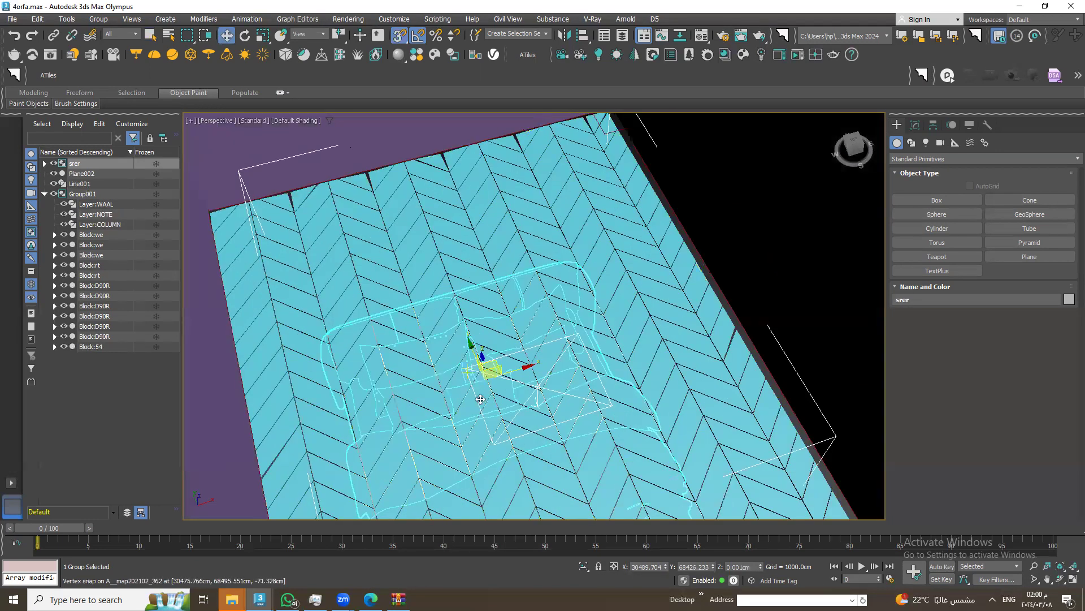
pyautogui.keyDown('alt'); pyautogui.moveTo(495, 380); pyautogui.dragTo(437, 109, button='middle'); pyautogui.keyUp('alt')
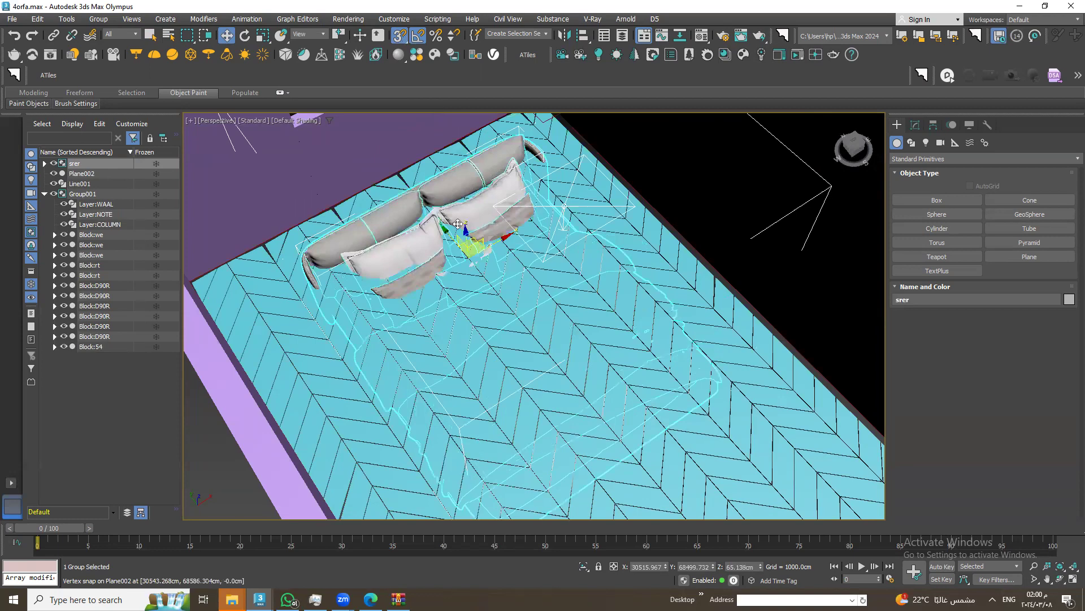
pyautogui.keyDown('alt'); pyautogui.moveTo(457, 223); pyautogui.dragTo(447, 254, button='middle'); pyautogui.keyUp('alt')
pyautogui.scroll(-5, 447, 282)
pyautogui.scroll(-4, 429, 316)
pyautogui.keyDown('alt'); pyautogui.moveTo(418, 340); pyautogui.dragTo(398, 367, button='middle'); pyautogui.keyUp('alt')
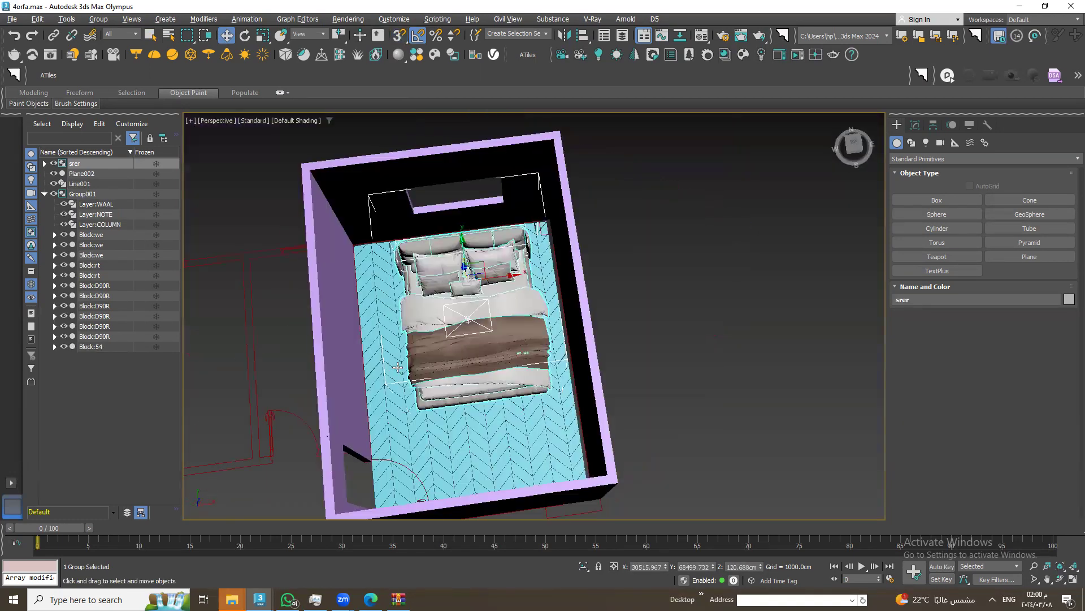
pyautogui.scroll(4, 398, 367)
pyautogui.scroll(4, 508, 417)
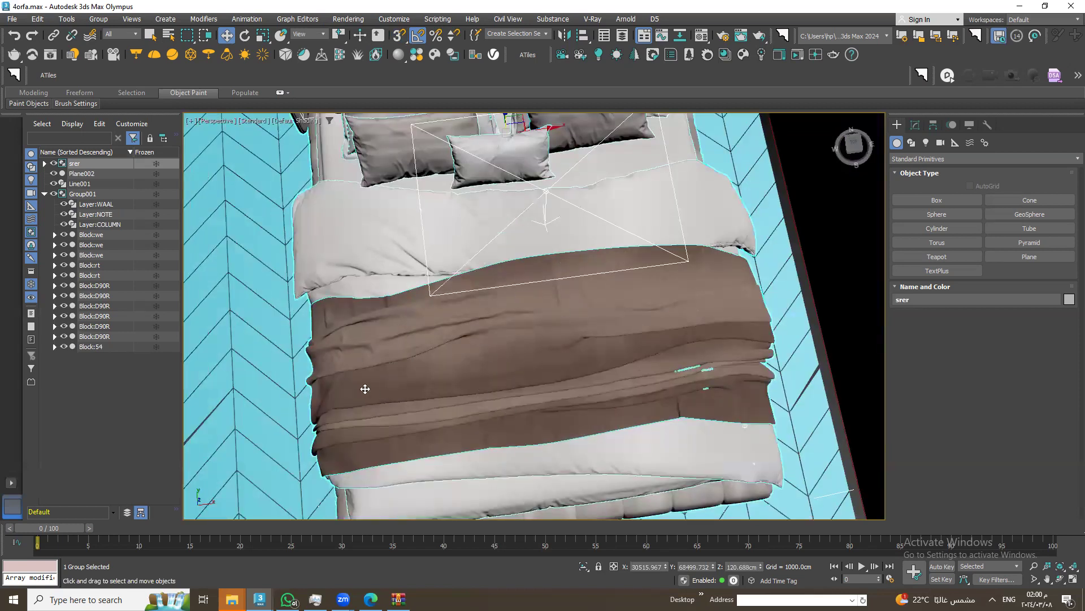
pyautogui.scroll(-5, 365, 389)
pyautogui.scroll(4, 444, 298)
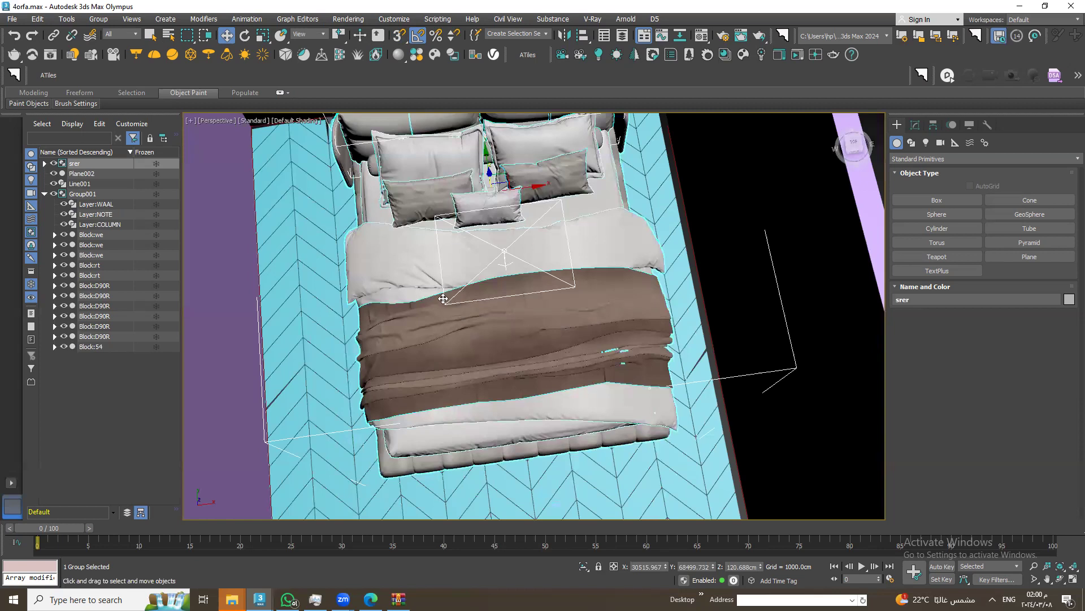
pyautogui.scroll(-2, 529, 184)
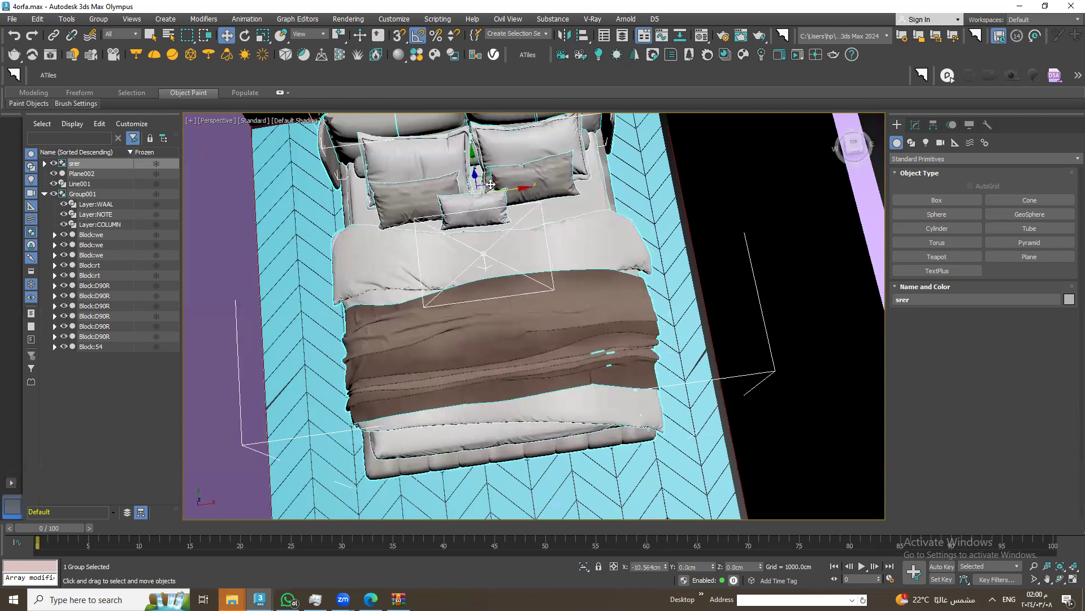
pyautogui.scroll(-4, 462, 217)
pyautogui.scroll(2, 462, 217)
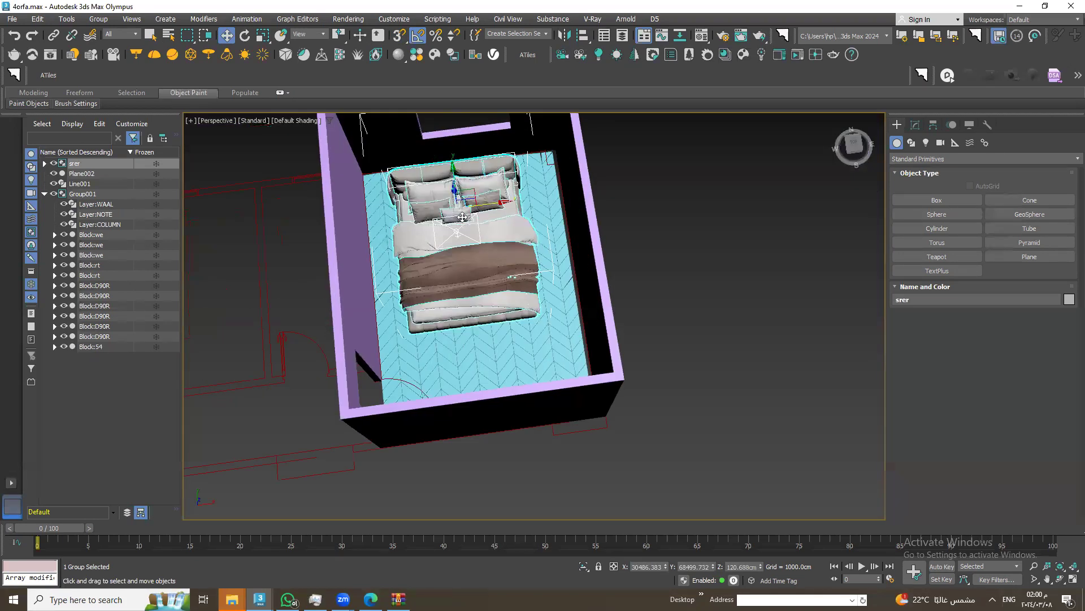
pyautogui.scroll(2, 463, 217)
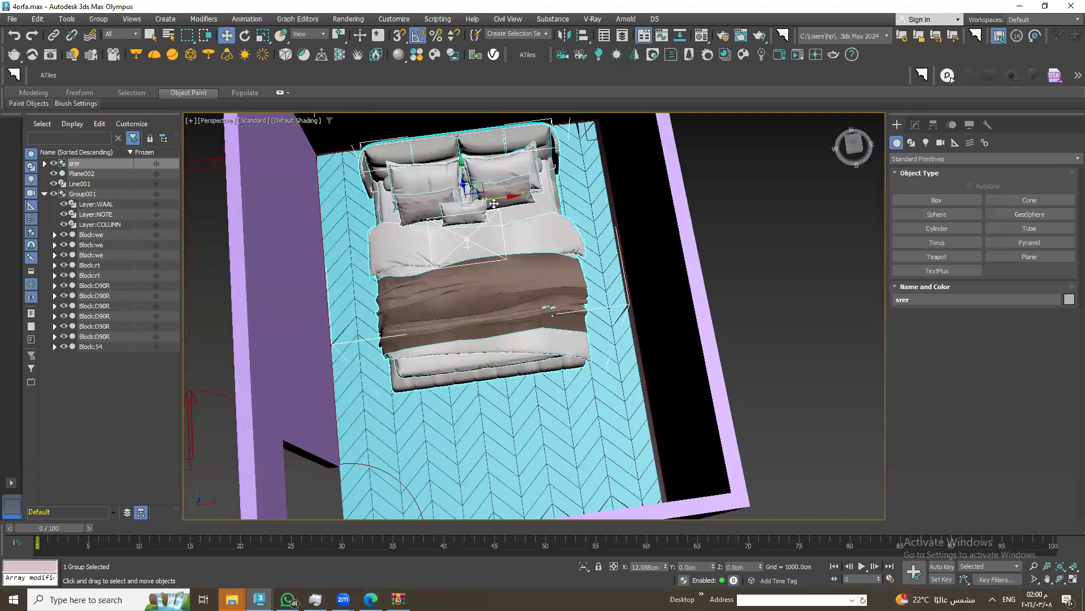
# Pan to the top wall and zoom, then try nudging the bed and cancel the move
pyautogui.moveTo(482, 202); pyautogui.dragTo(470, 376, button='middle')
pyautogui.scroll(2, 458, 304)
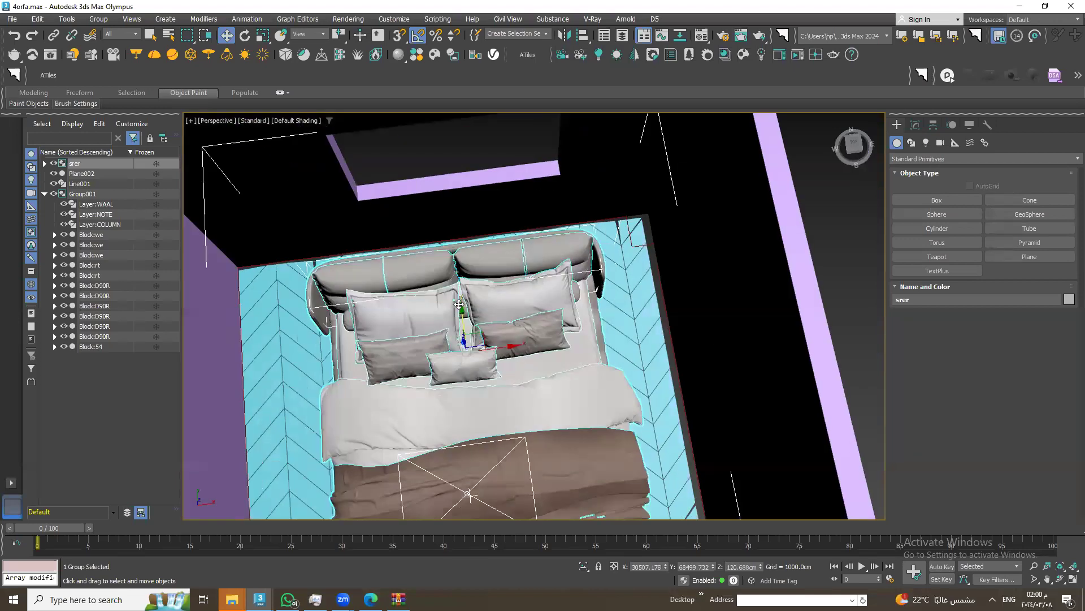
pyautogui.scroll(1, 459, 296)
pyautogui.scroll(1, 460, 287)
pyautogui.scroll(-2, 460, 287)
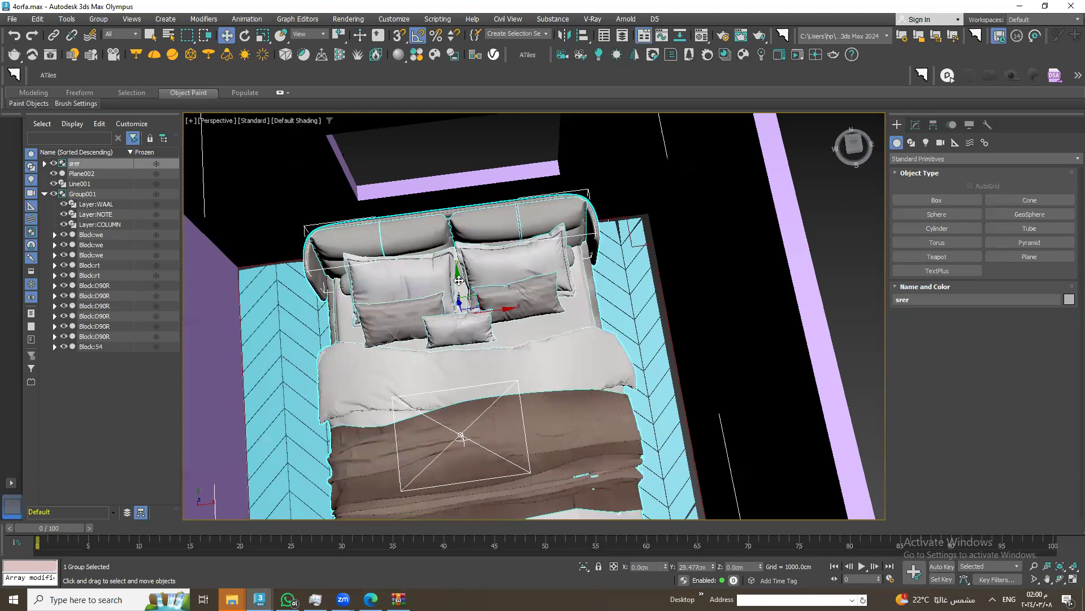
pyautogui.scroll(-2, 463, 294)
pyautogui.scroll(-1, 466, 299)
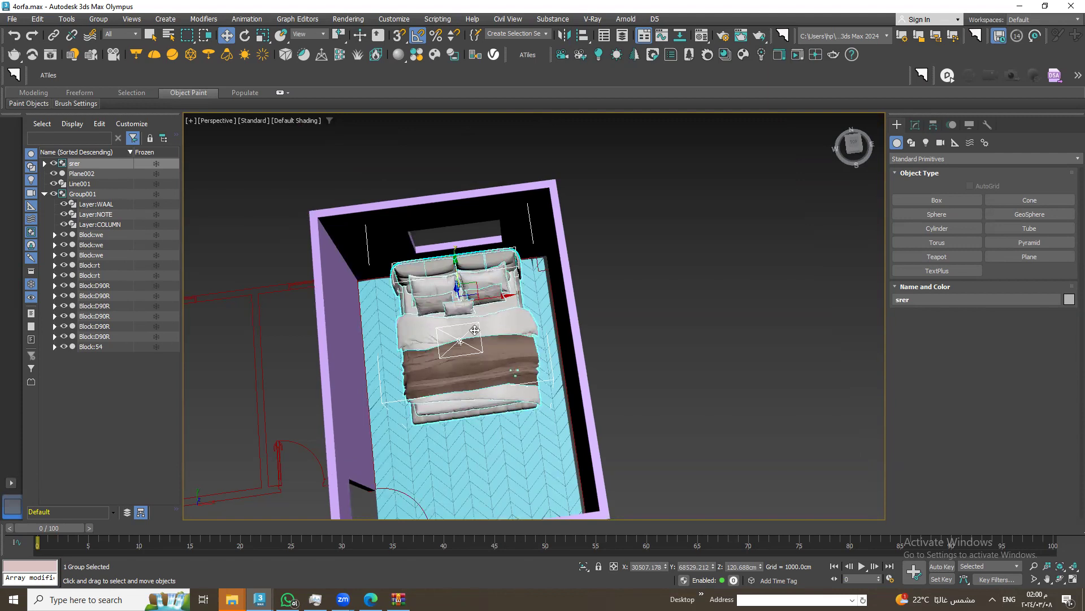
pyautogui.scroll(2, 475, 330)
pyautogui.scroll(2, 457, 305)
pyautogui.scroll(2, 440, 271)
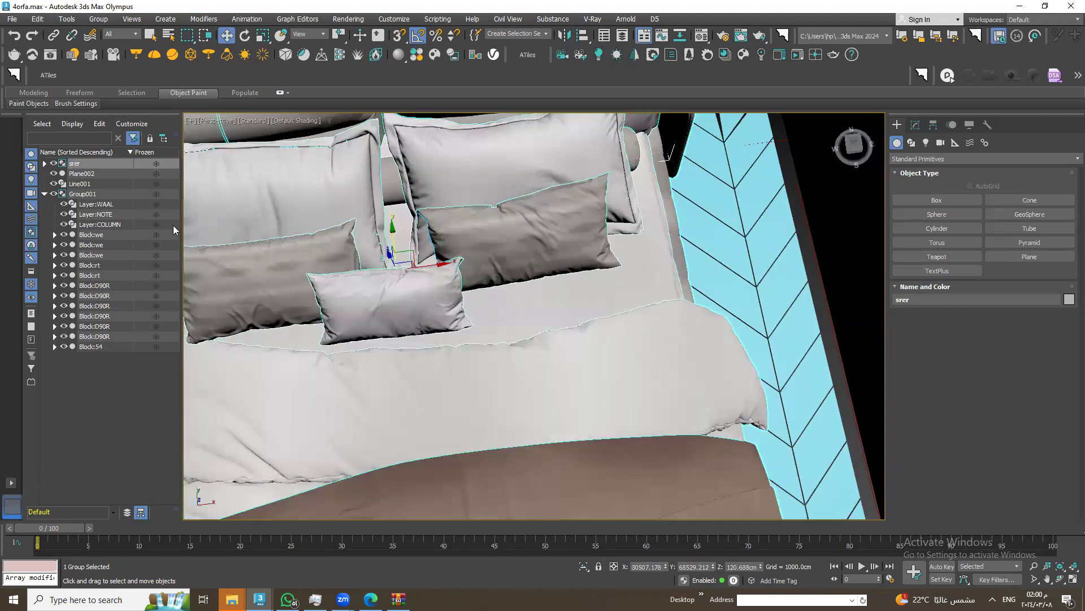
pyautogui.scroll(-8, 583, 268)
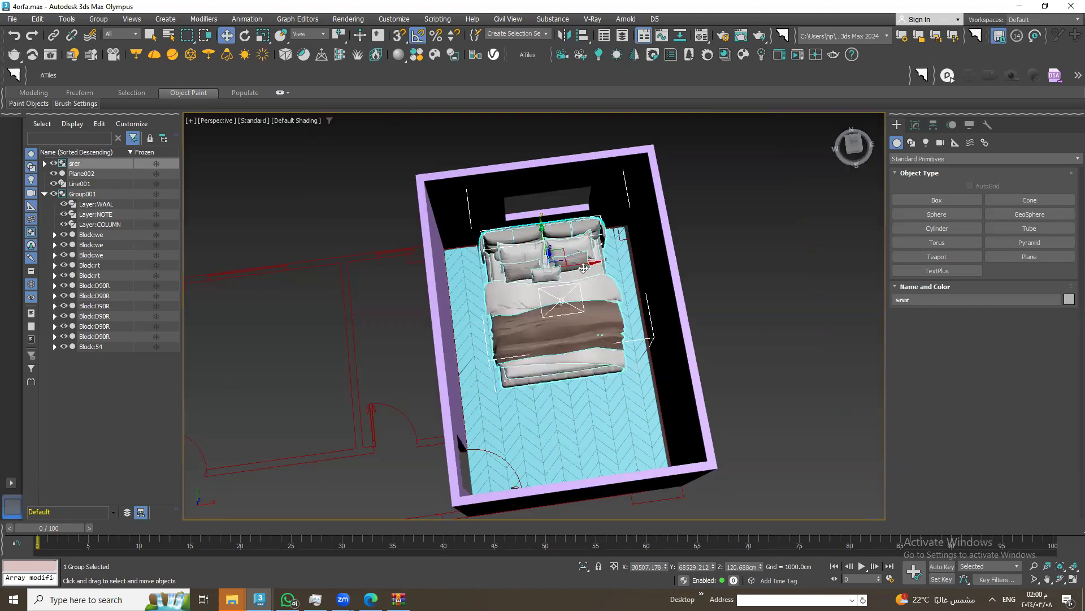
pyautogui.moveTo(568, 264)
pyautogui.mouseDown()
pyautogui.moveTo(564, 278)
pyautogui.moveTo(589, 265)
pyautogui.mouseUp()
pyautogui.rightClick(563, 278)
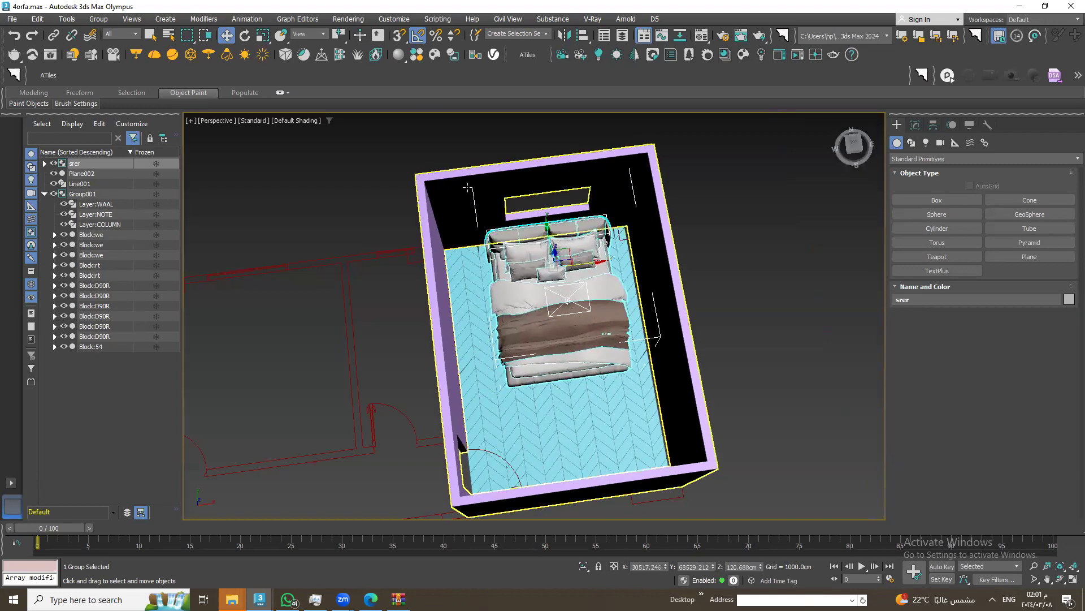
# Start adding a new External Files path in Configure Project Paths
pyautogui.click(402, 20)
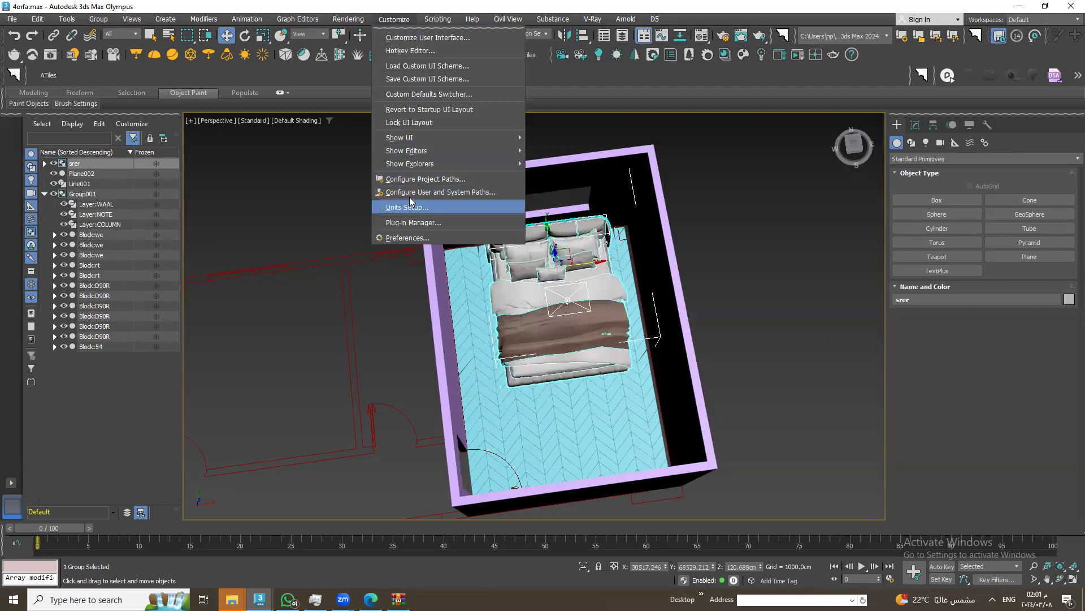
pyautogui.click(468, 180)
pyautogui.click(457, 213)
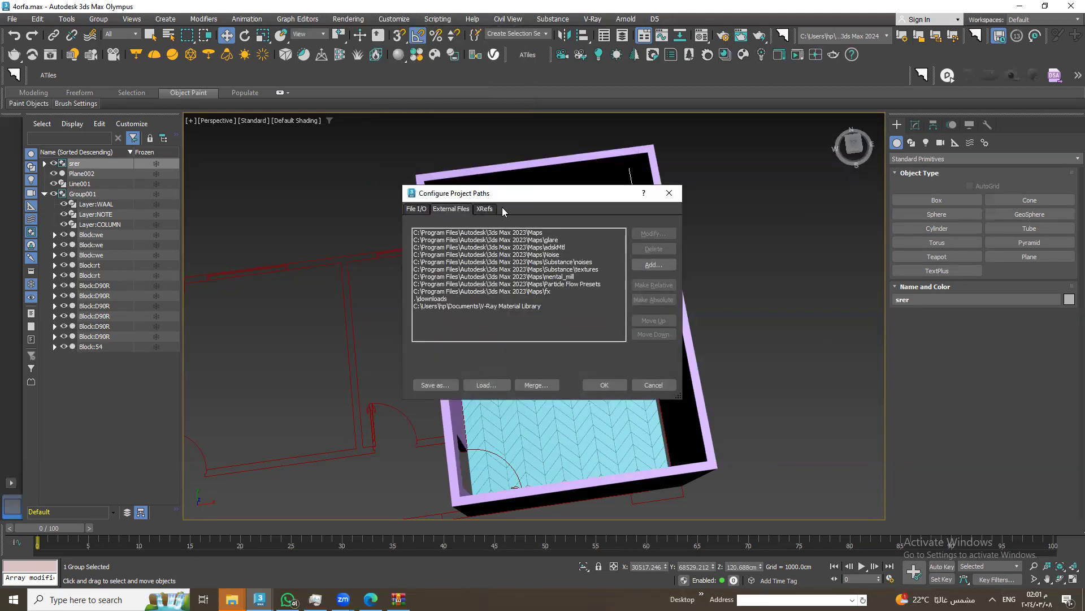
pyautogui.click(654, 265)
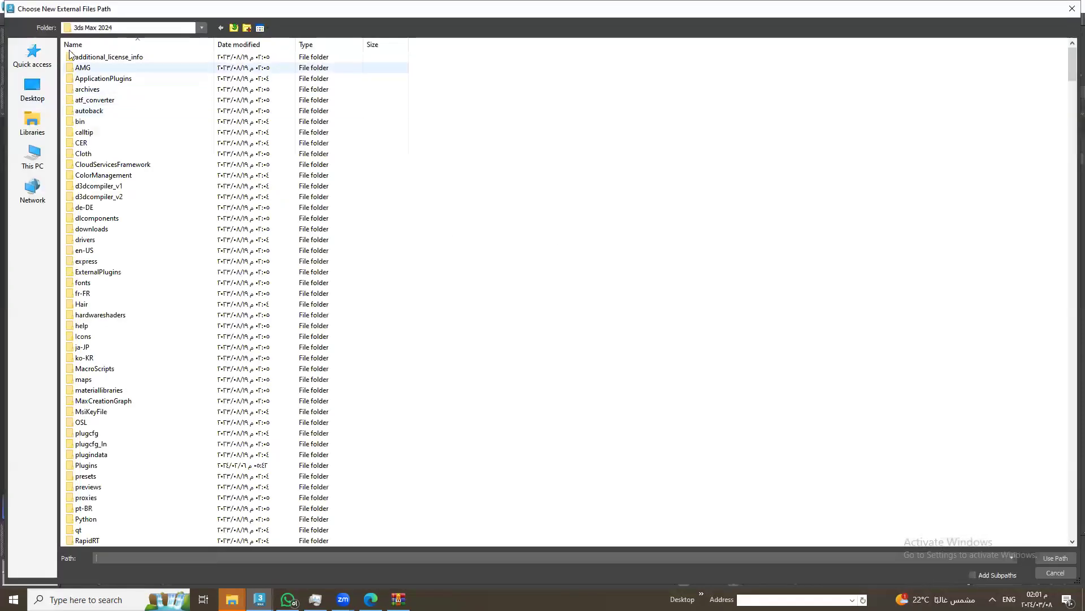
# Browse to D:\WORK\DECOR, peek into vray group3, and return to DECOR
pyautogui.click(201, 28)
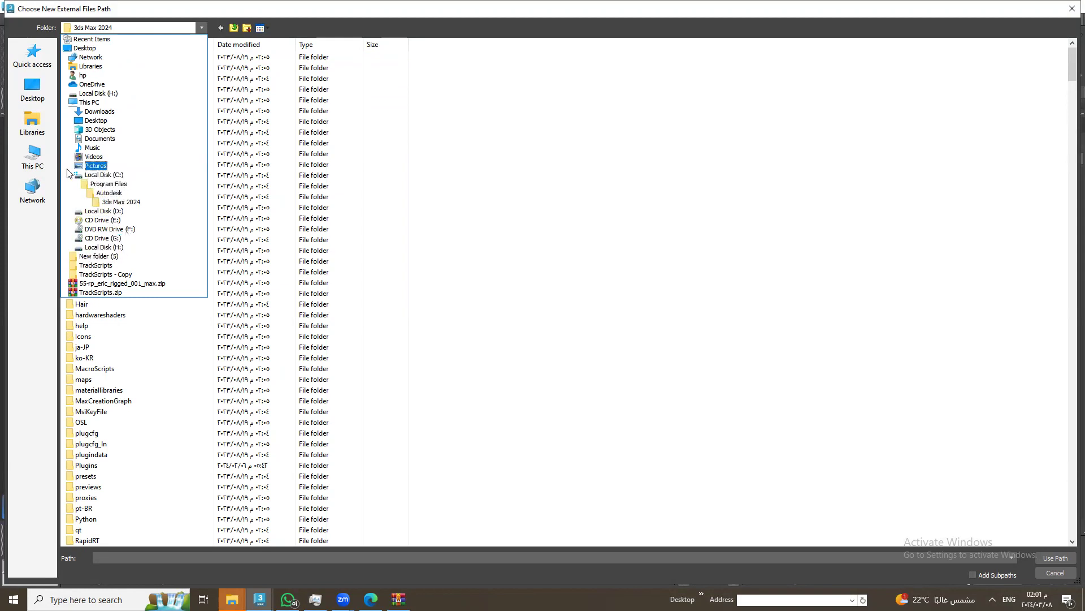
pyautogui.click(120, 212)
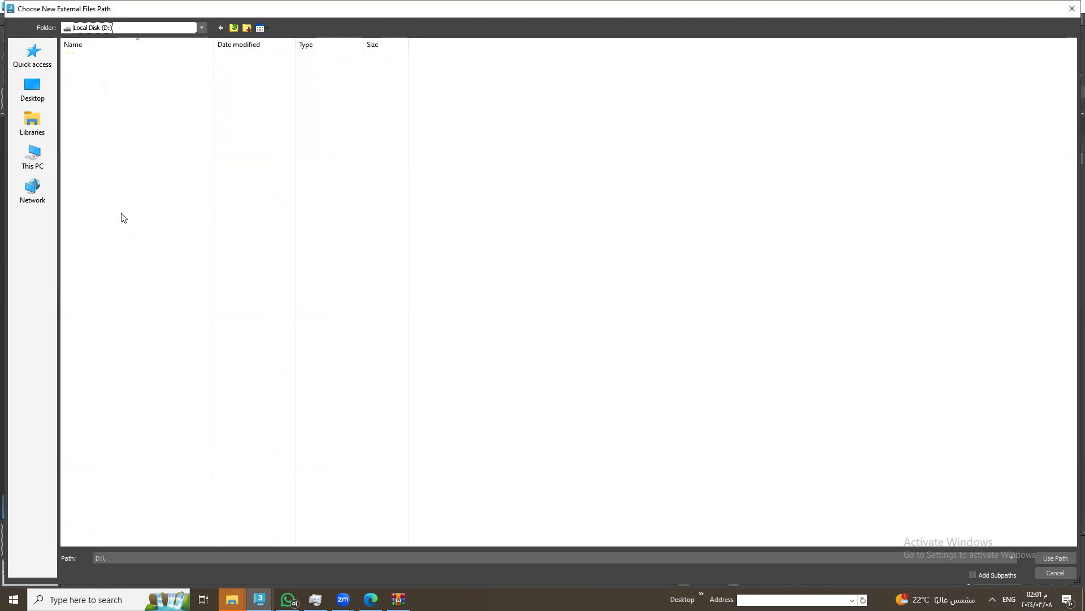
pyautogui.doubleClick(80, 326)
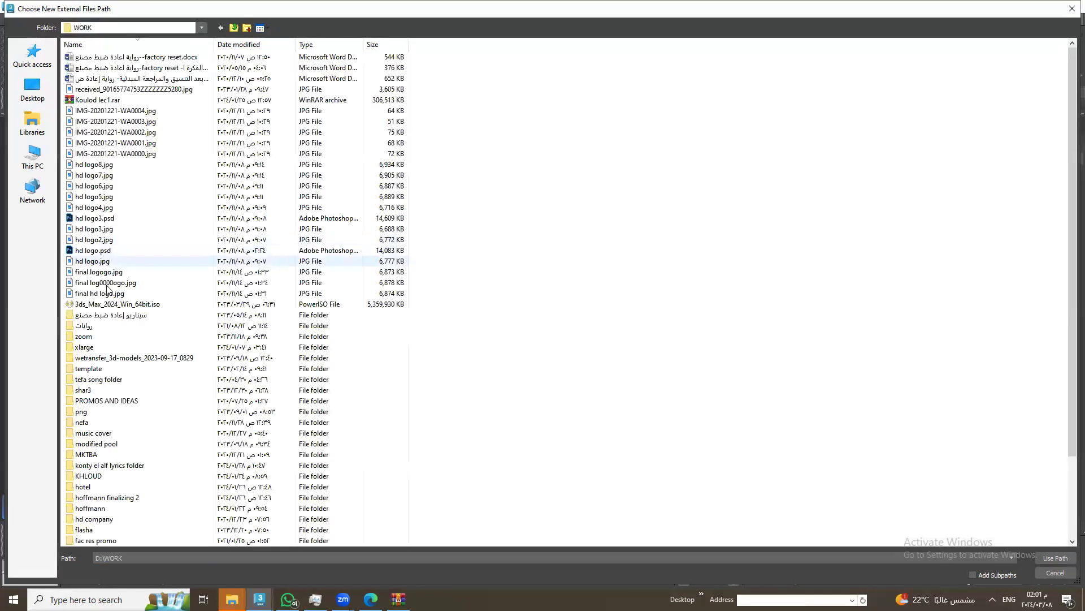
pyautogui.scroll(-2, 107, 300)
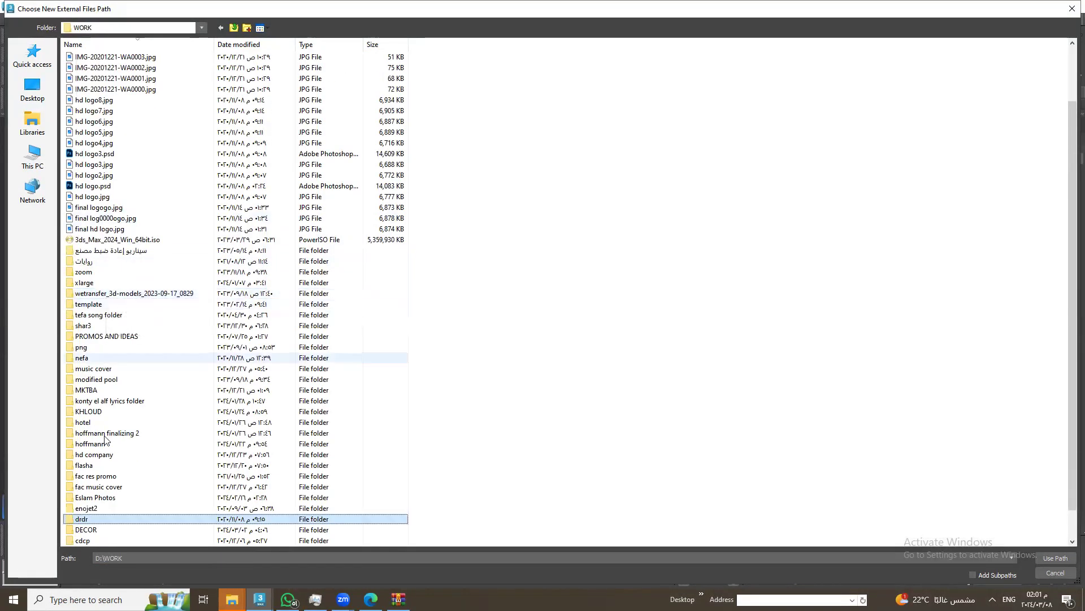
pyautogui.doubleClick(109, 529)
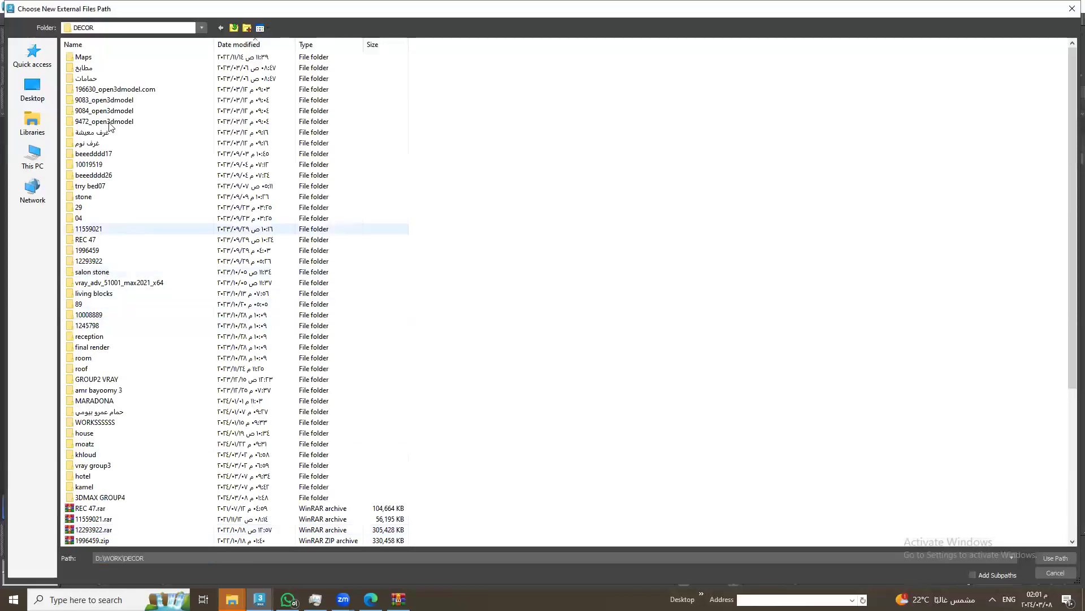
pyautogui.scroll(-1, 111, 357)
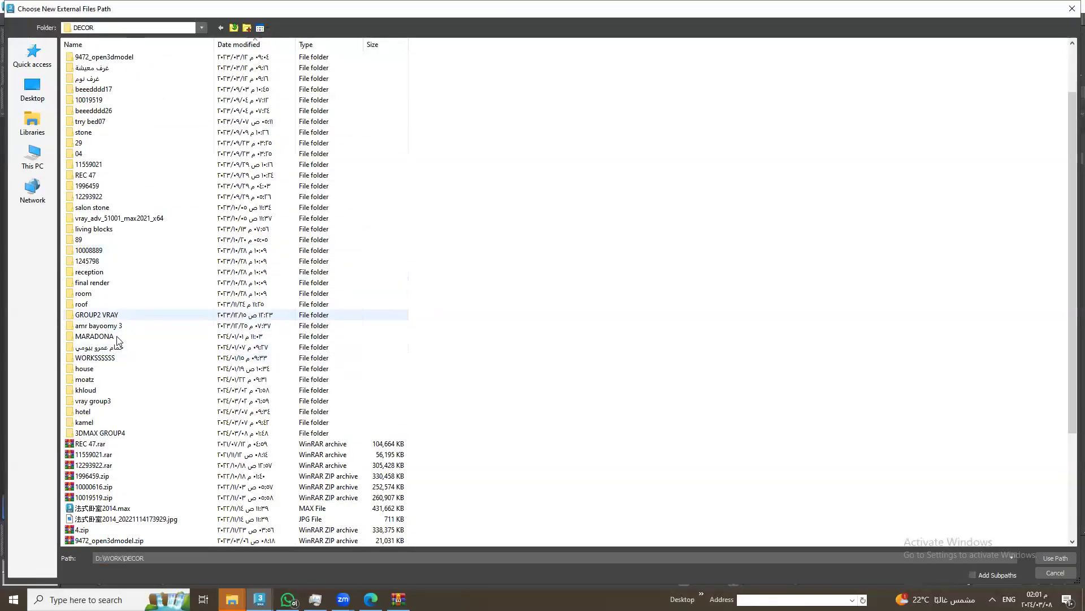
pyautogui.click(104, 403)
pyautogui.doubleClick(104, 403)
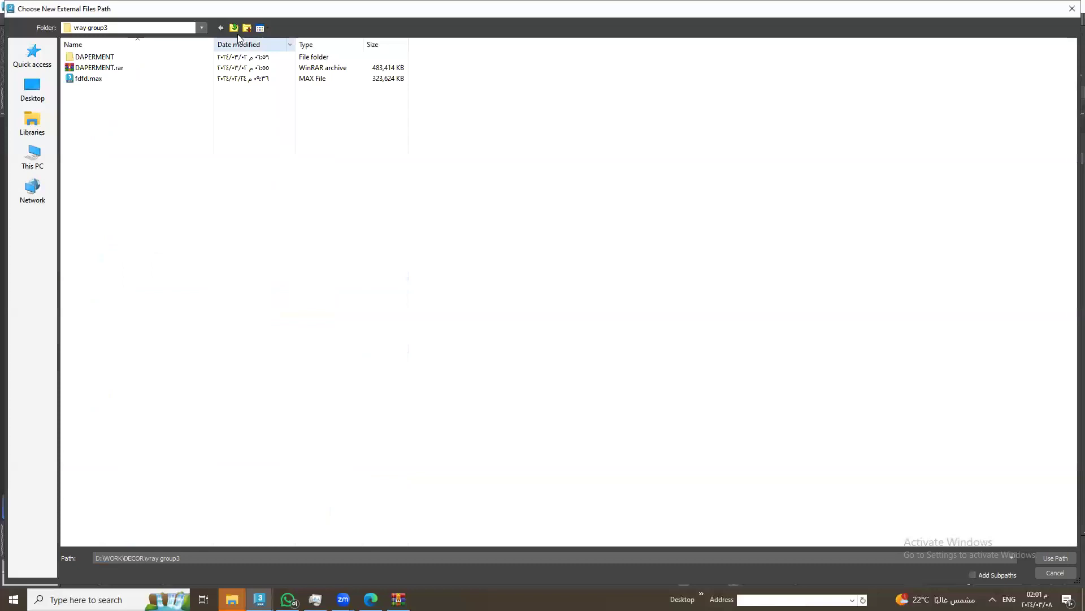
pyautogui.click(220, 27)
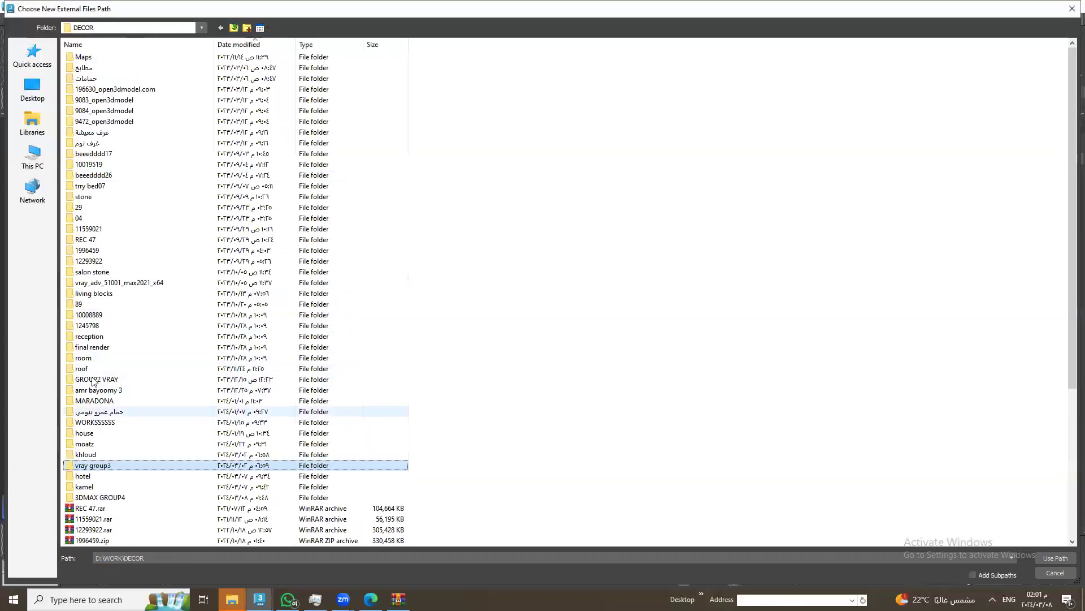
# Open 3DMAX GROUP4\ID_1988308_2012's texture folder, then cancel without adding the path
pyautogui.click(116, 382)
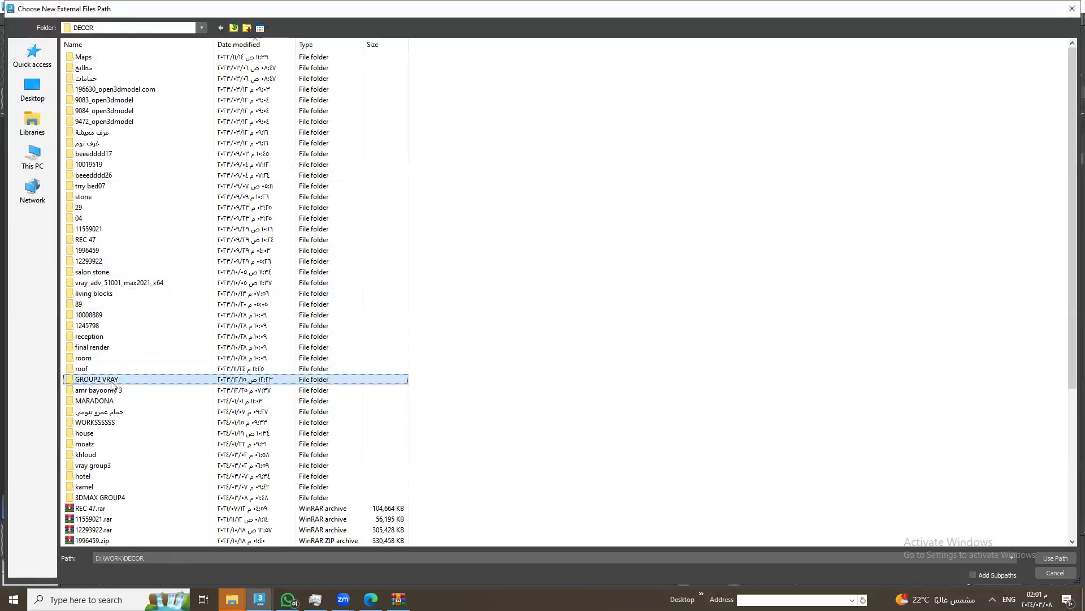
pyautogui.click(111, 347)
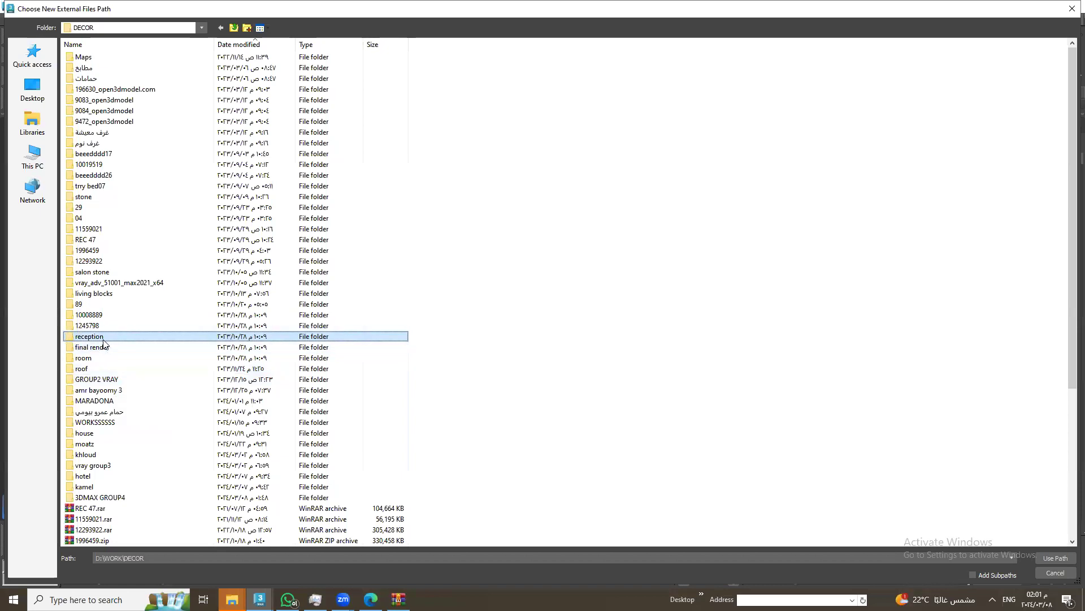
pyautogui.press('3')
pyautogui.press('Return')
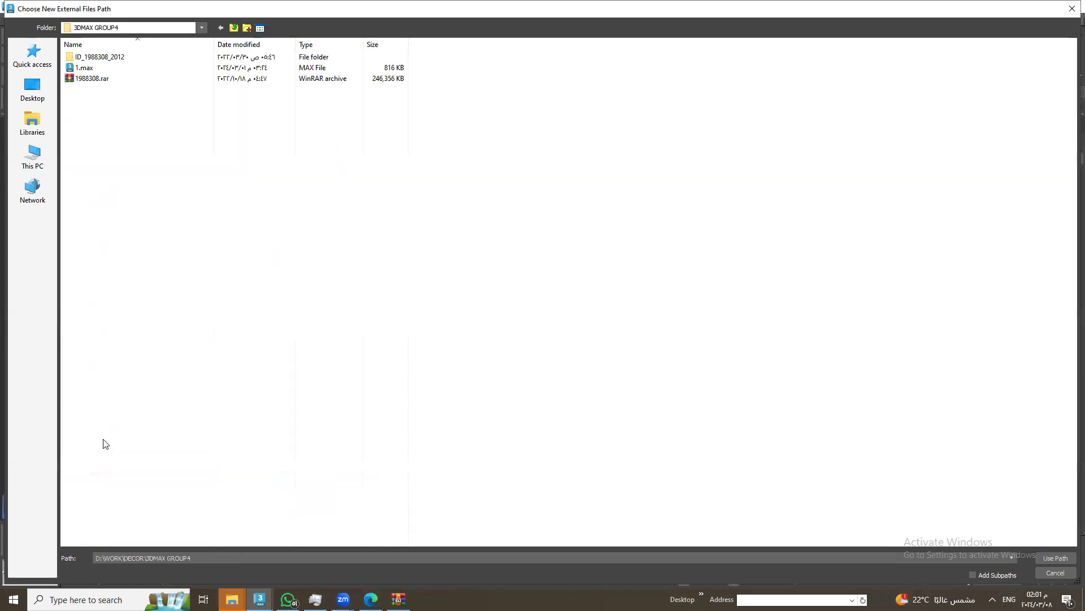
pyautogui.click(125, 59)
pyautogui.doubleClick(125, 59)
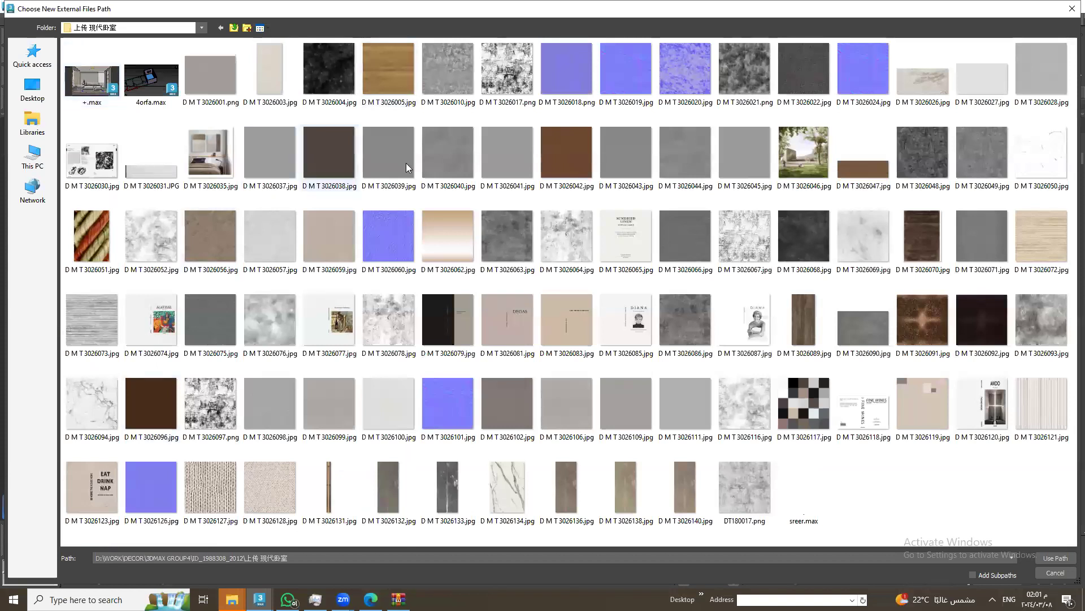
pyautogui.click(1055, 572)
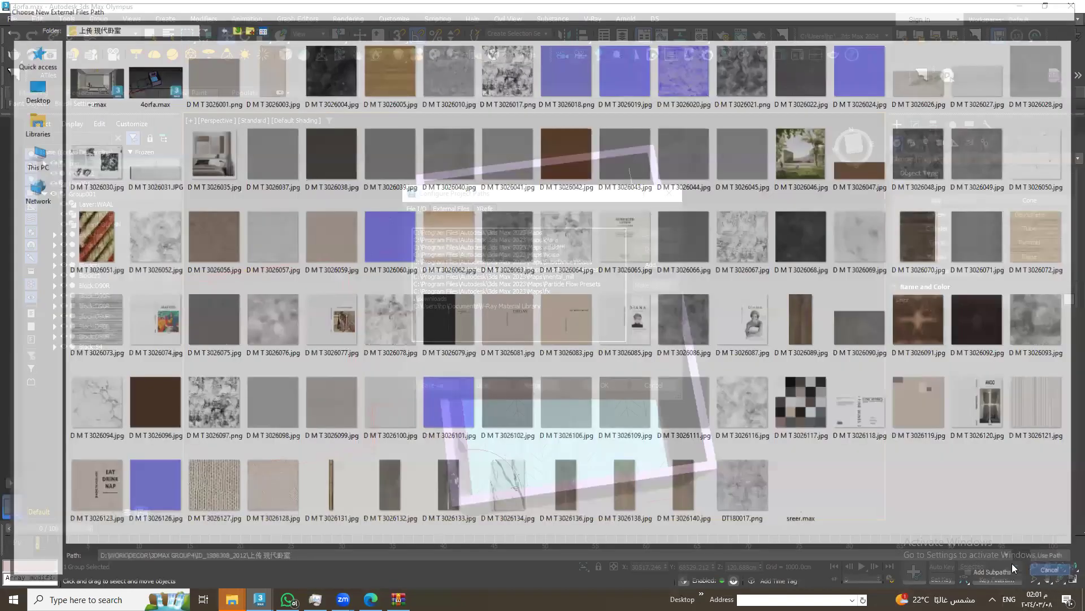
# Close the project paths settings and shift the bed slightly down-left
pyautogui.click(669, 192)
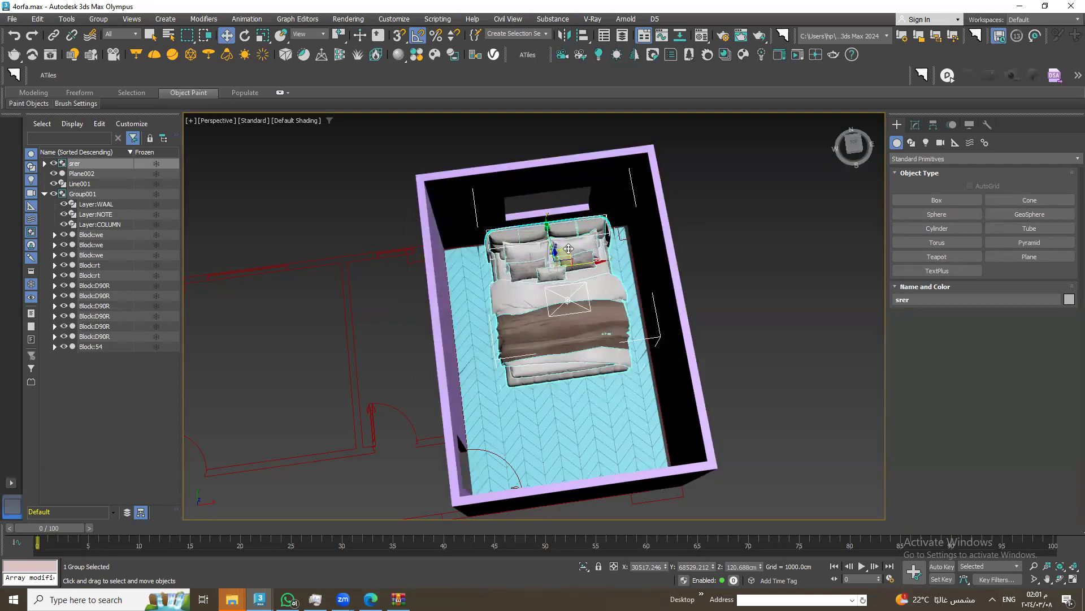
pyautogui.moveTo(587, 304); pyautogui.dragTo(572, 320)
pyautogui.scroll(5, 572, 320)
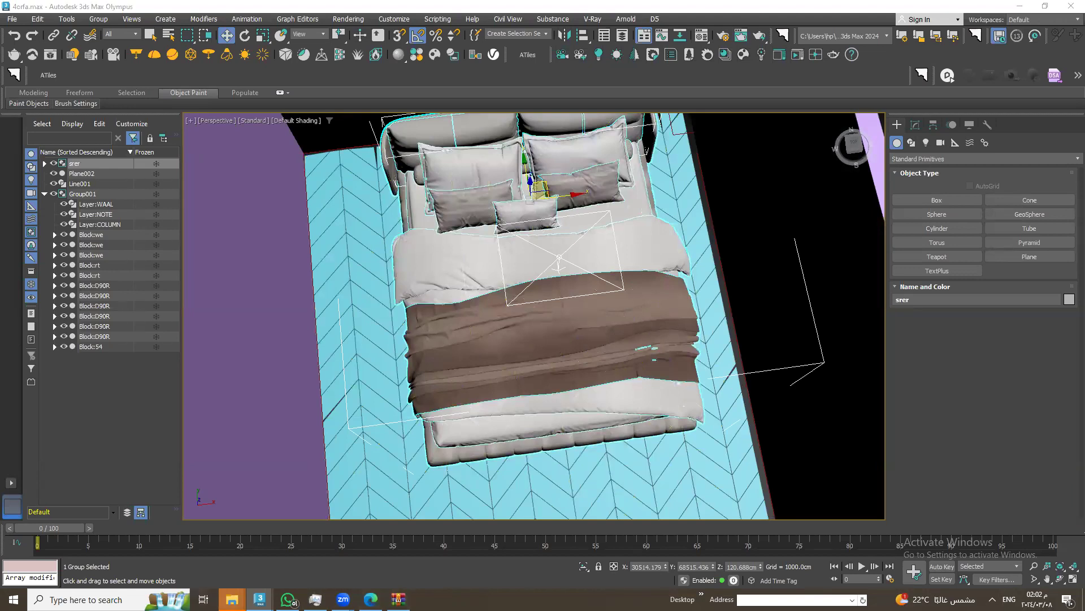
# In File Explorer, go to 1-new collection\2-BedRoom\Bedroom and open 1839317.1.jpeg
pyautogui.moveTo(232, 599)
pyautogui.click(130, 547)
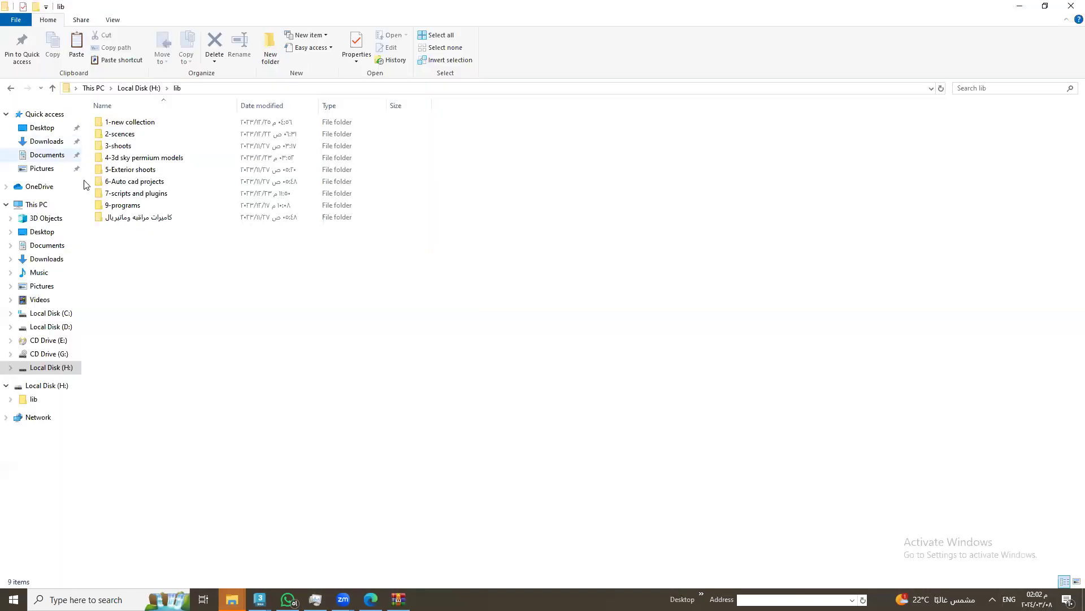
pyautogui.doubleClick(133, 122)
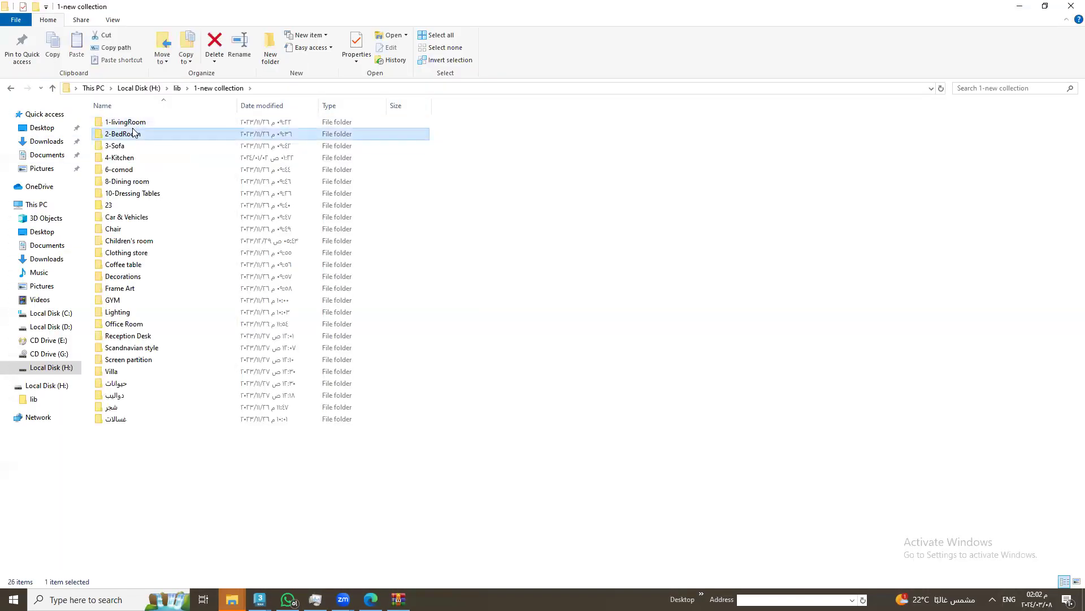
pyautogui.doubleClick(134, 134)
pyautogui.doubleClick(136, 123)
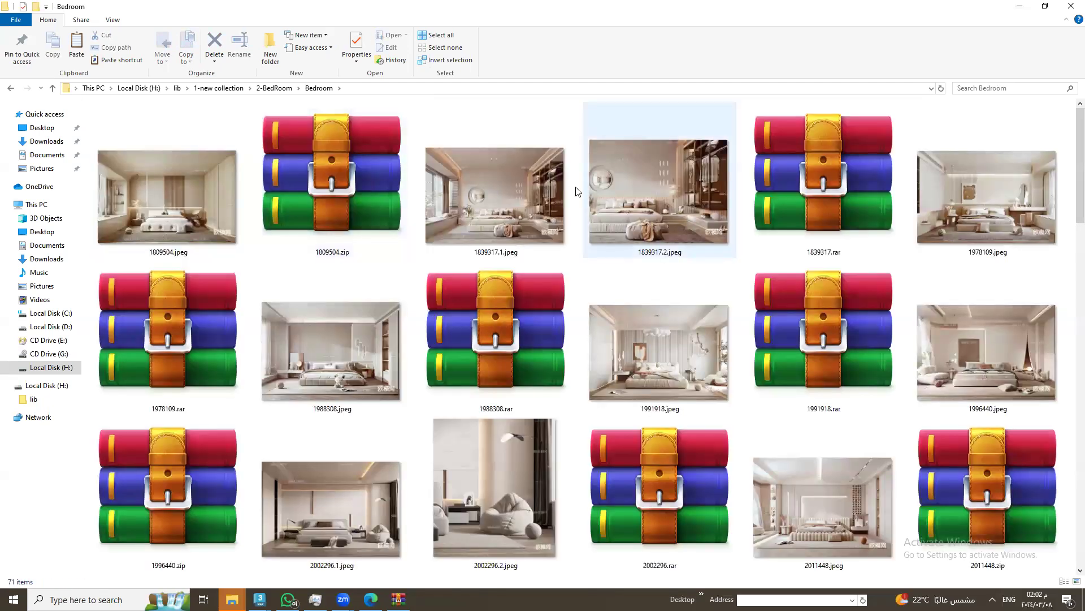
pyautogui.doubleClick(539, 185)
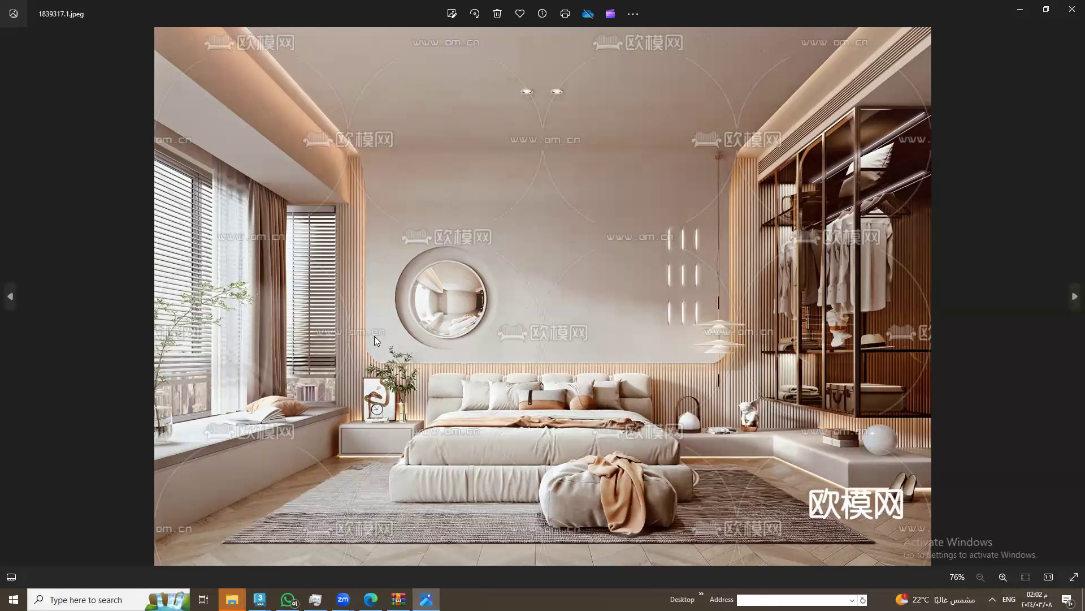
# Zoom in and out on 1839317.1.jpeg in Photos, then close the viewer
pyautogui.scroll(2, 379, 407)
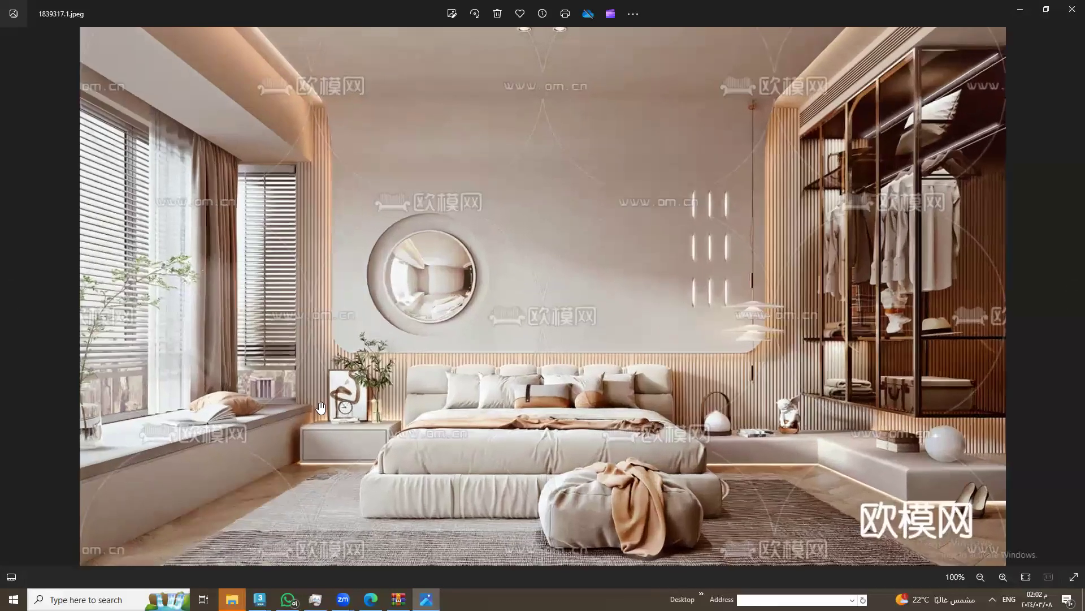
pyautogui.scroll(3, 342, 367)
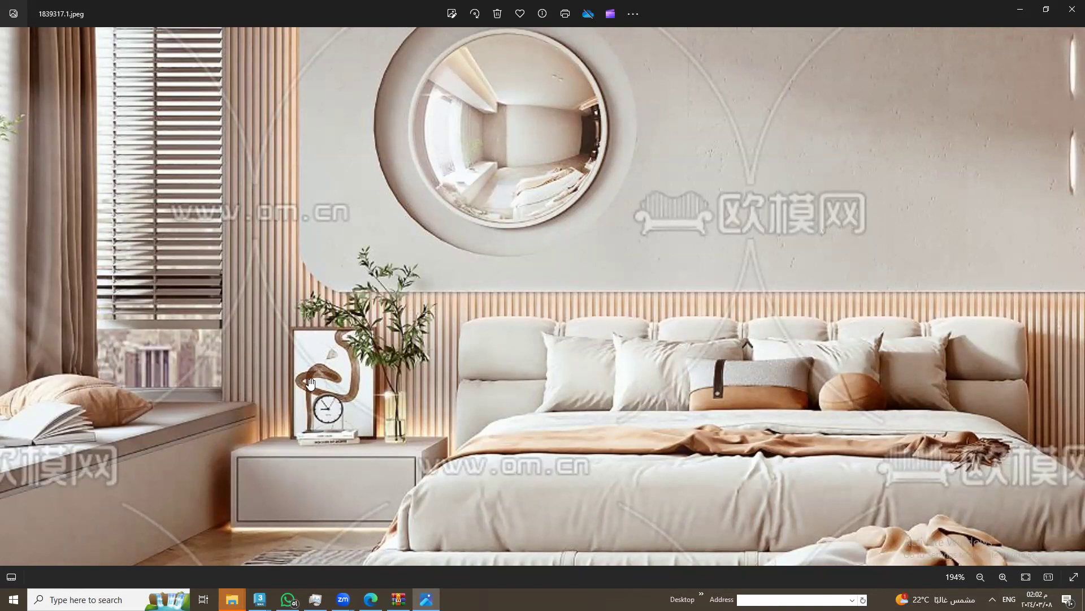
pyautogui.scroll(-3, 311, 382)
pyautogui.scroll(-1, 167, 196)
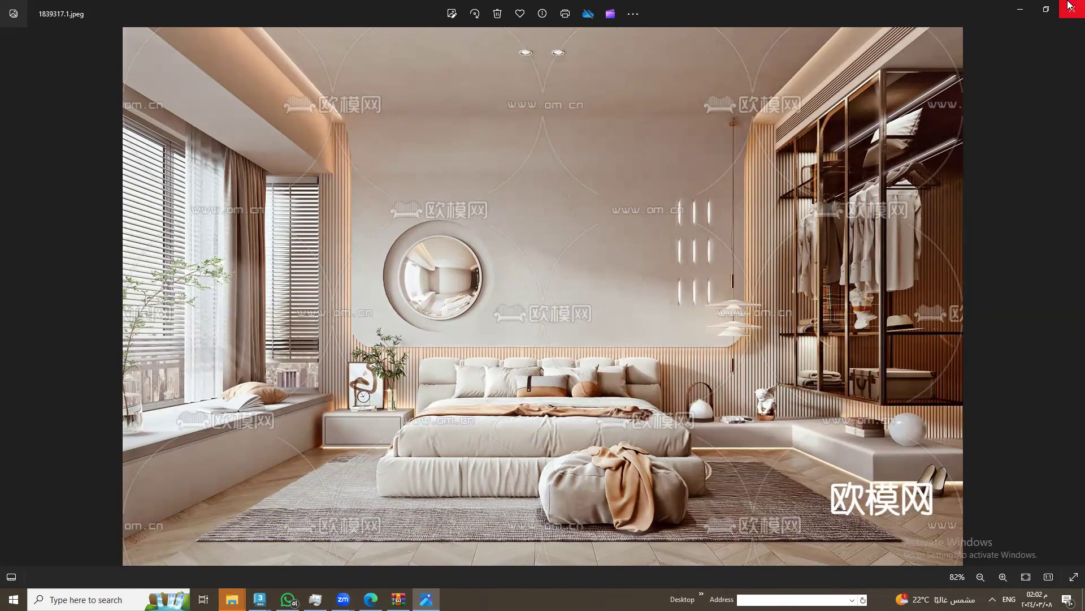
pyautogui.click(1021, 9)
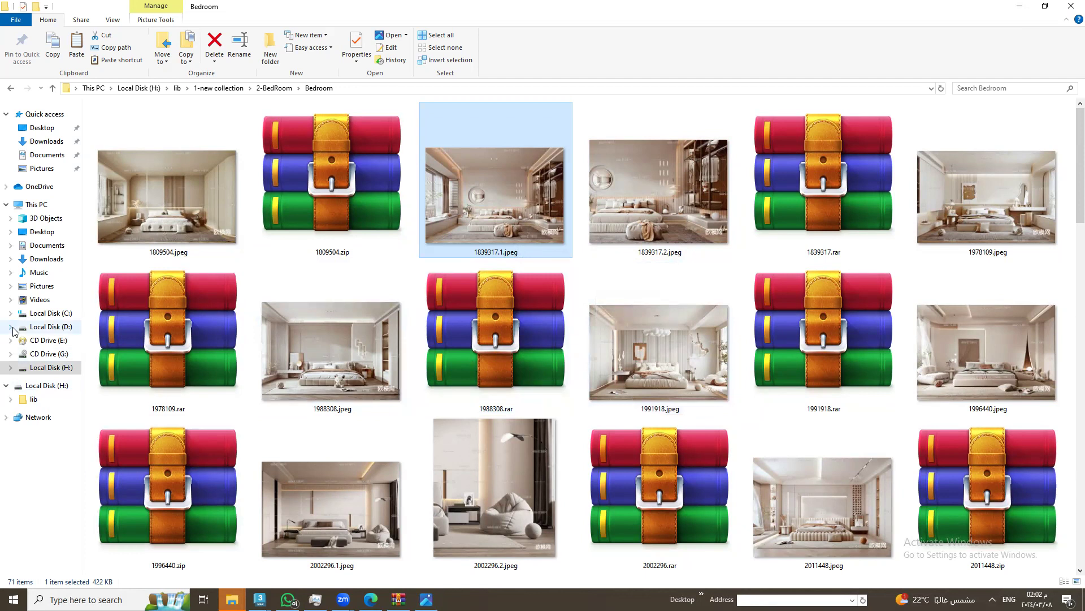
# Scroll to the end of the Bedroom folder and open 12187134.jpeg
pyautogui.scroll(-5, 273, 392)
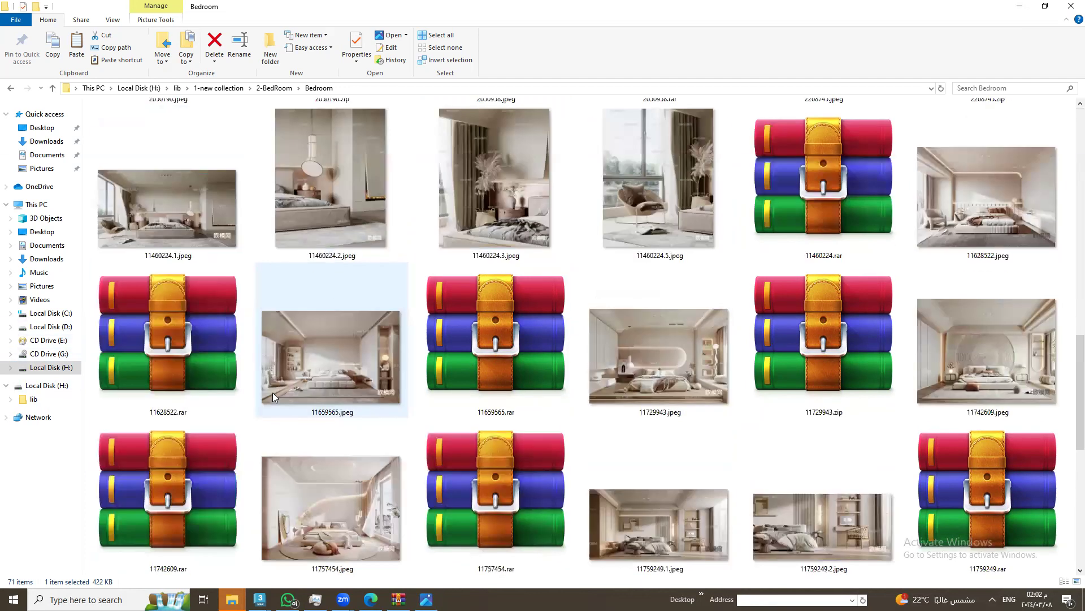
pyautogui.scroll(-5, 272, 392)
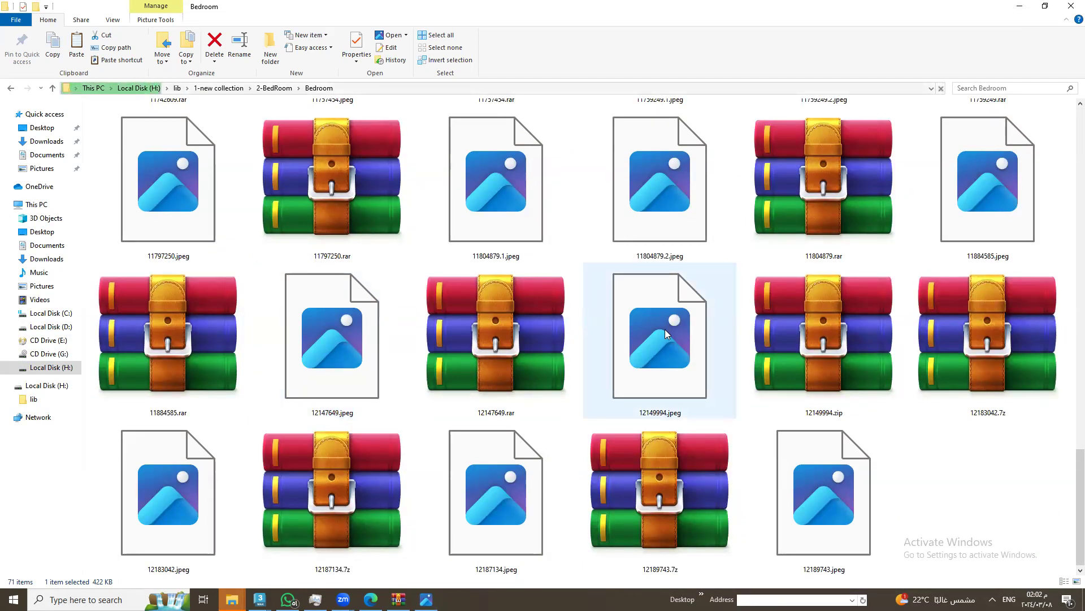
pyautogui.click(540, 541)
pyautogui.doubleClick(540, 542)
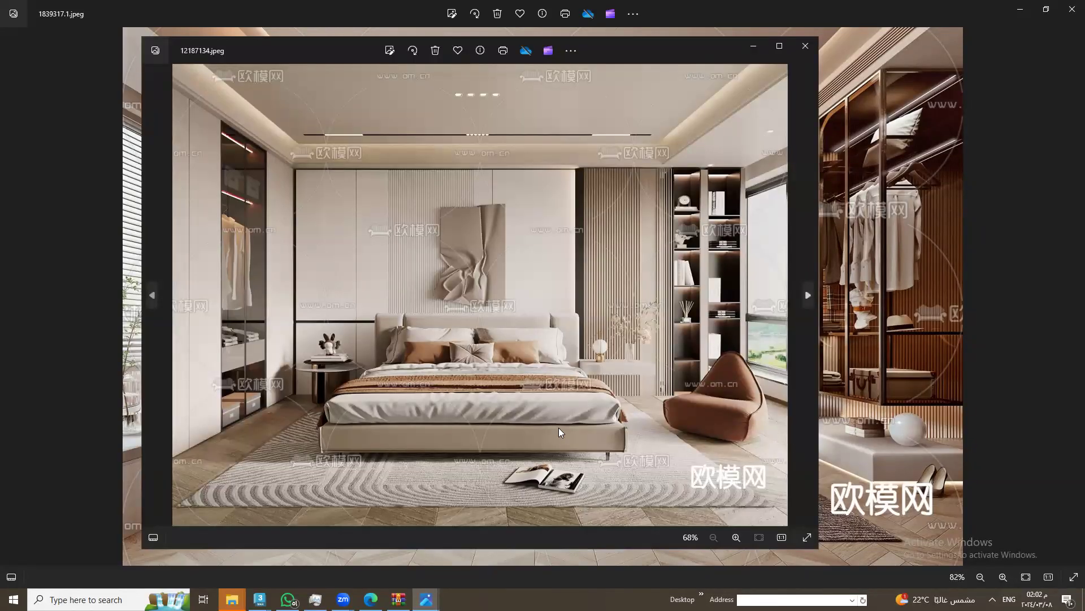
# Close the earlier 1839317.1.jpeg viewer and bring the Bedroom folder window forward
pyautogui.click(1021, 9)
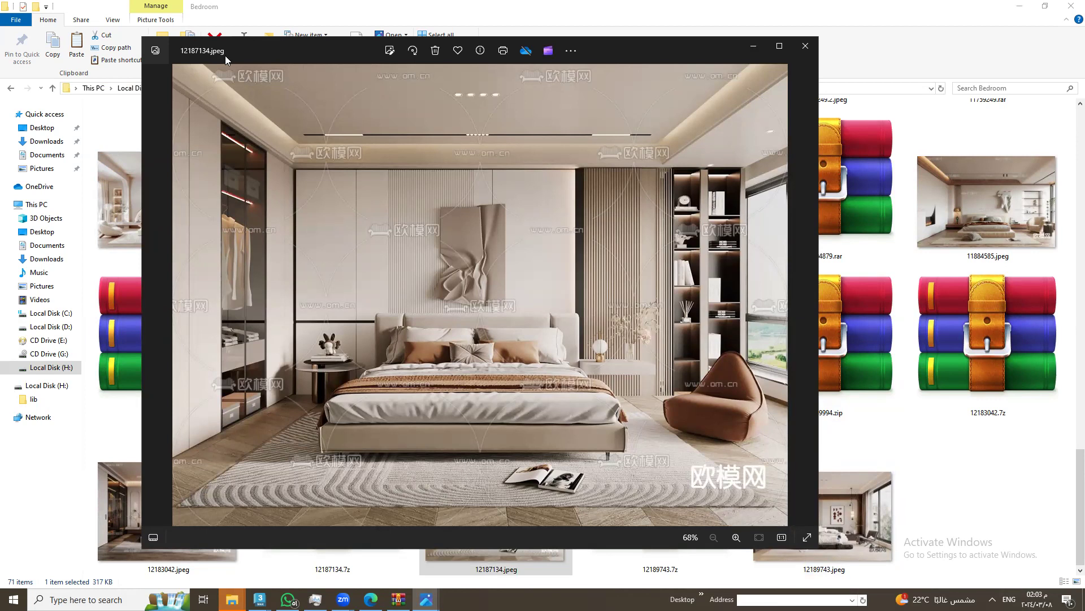
pyautogui.click(1057, 501)
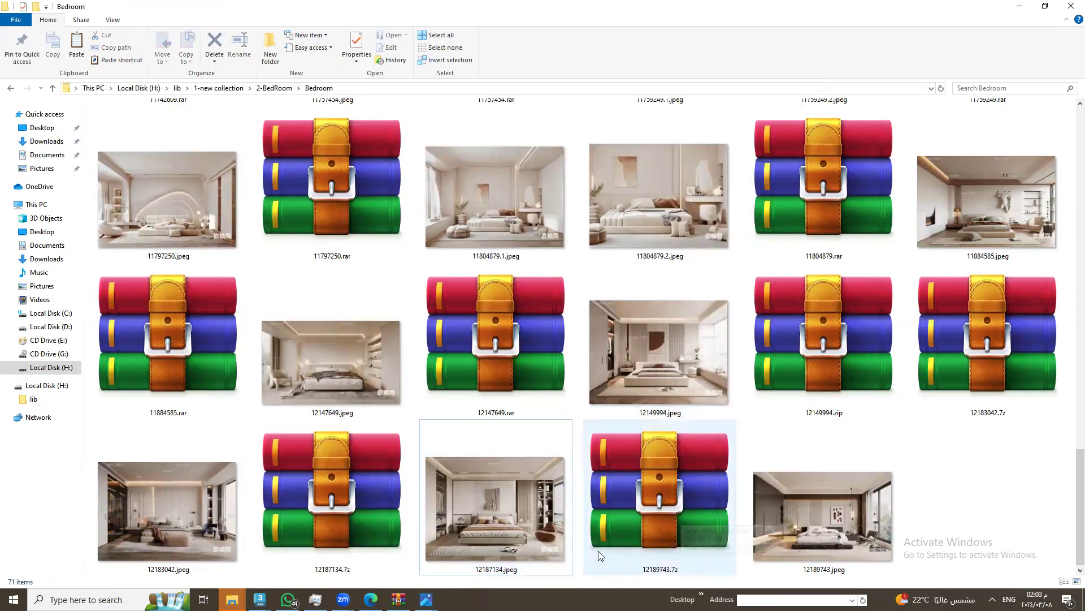
# Copy the 12187134.7z archive
pyautogui.click(298, 476)
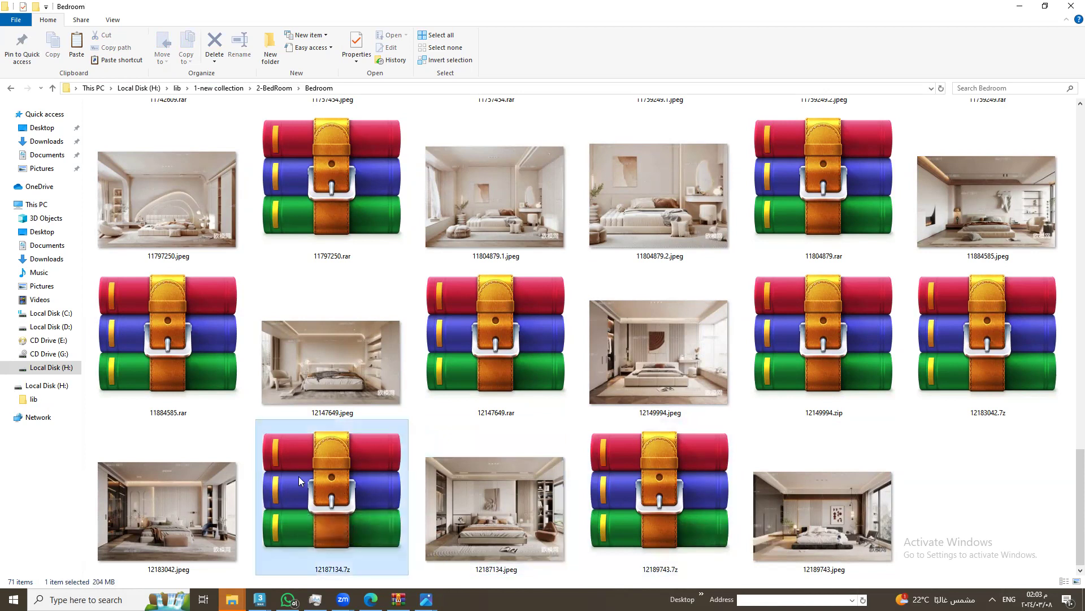
pyautogui.rightClick(298, 476)
pyautogui.press('Escape')
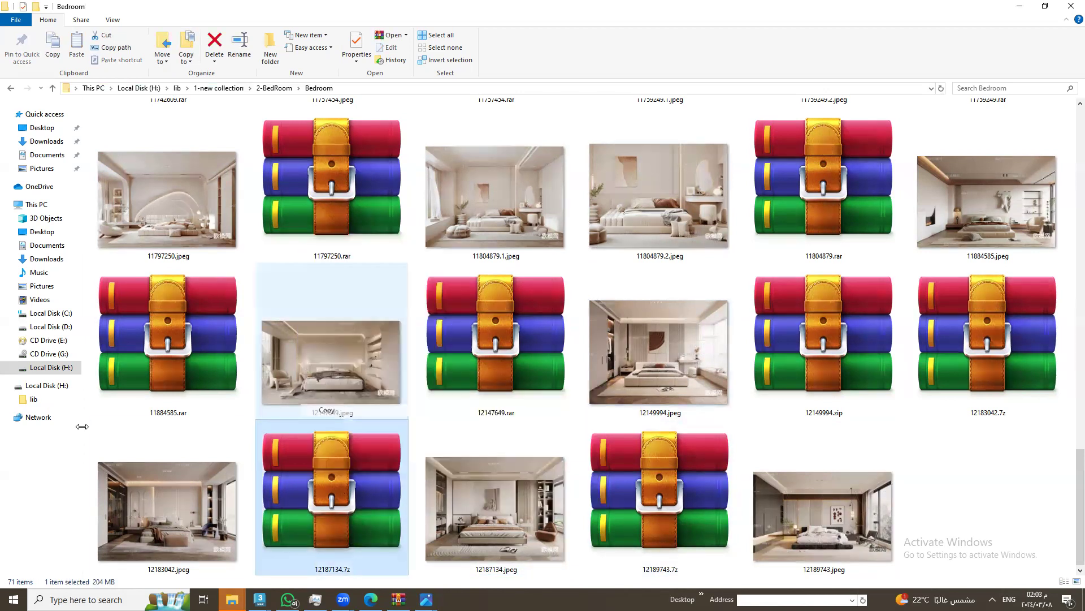
# Browse drive D into WORK\DECOR and locate the 3DMAX GROUP4 folder
pyautogui.click(51, 327)
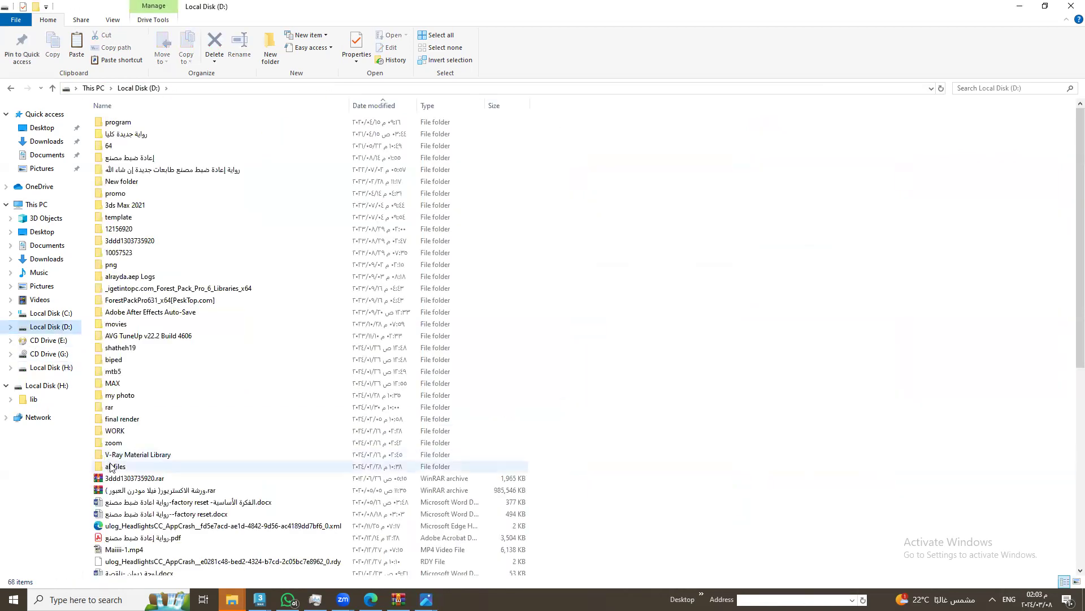
pyautogui.doubleClick(127, 433)
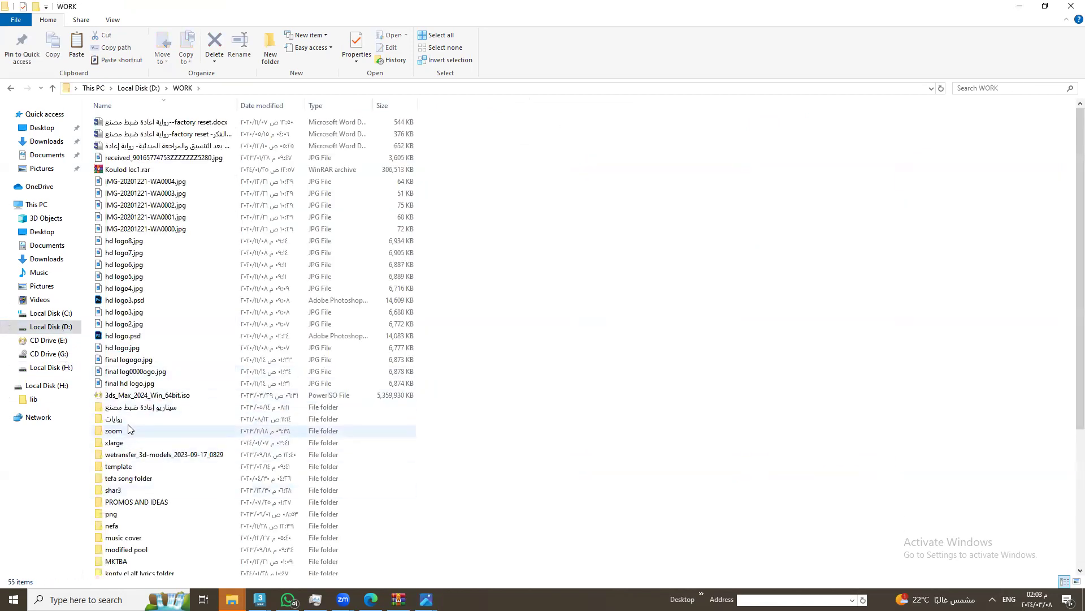
pyautogui.scroll(-5, 136, 469)
pyautogui.doubleClick(128, 520)
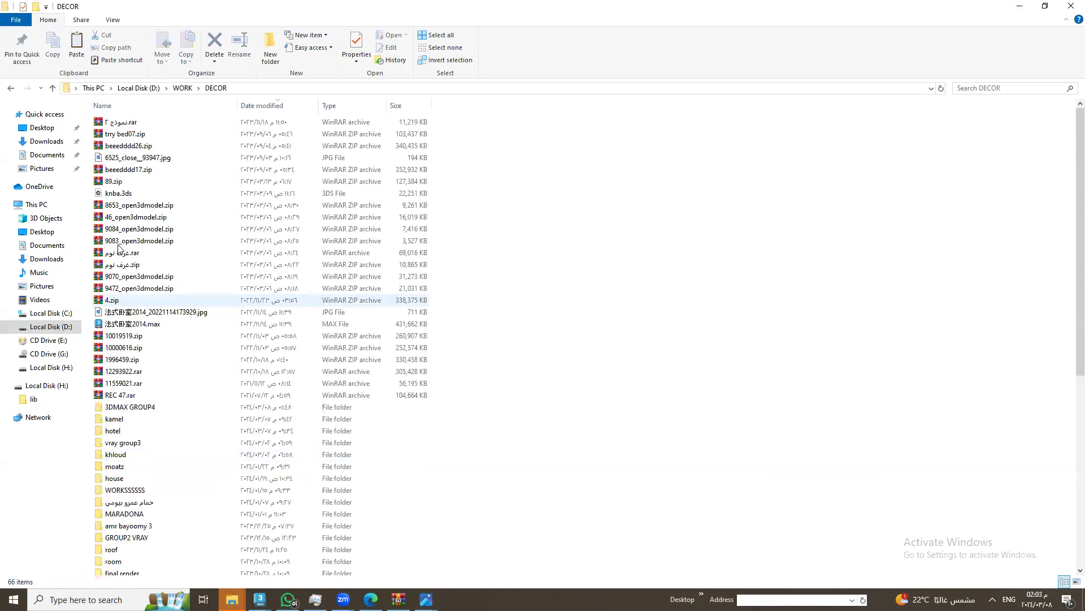
pyautogui.scroll(-5, 162, 523)
pyautogui.scroll(-5, 159, 515)
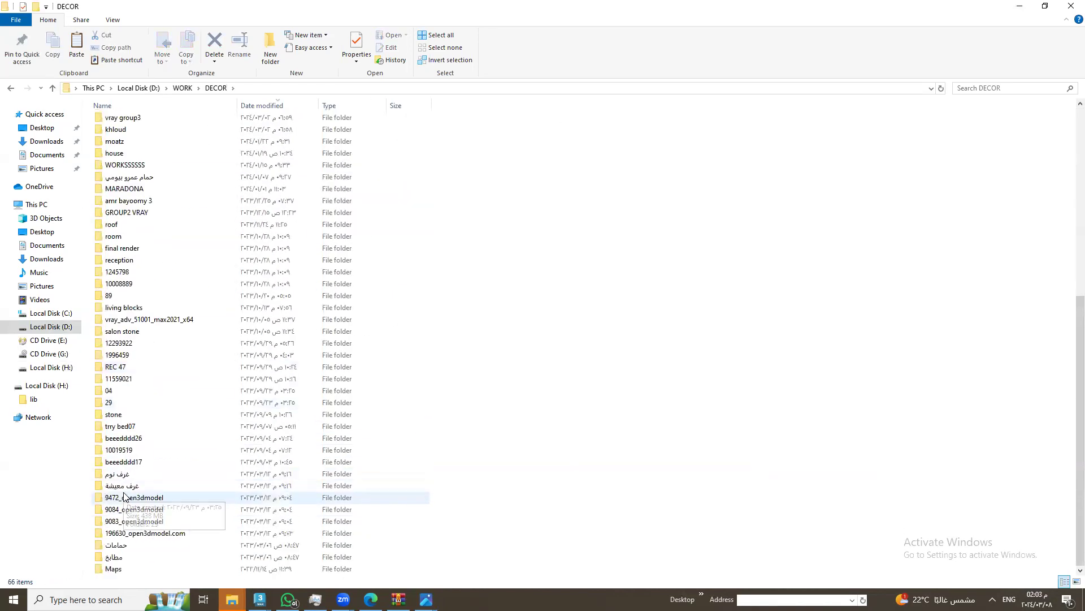
pyautogui.scroll(4, 145, 487)
pyautogui.scroll(1, 143, 452)
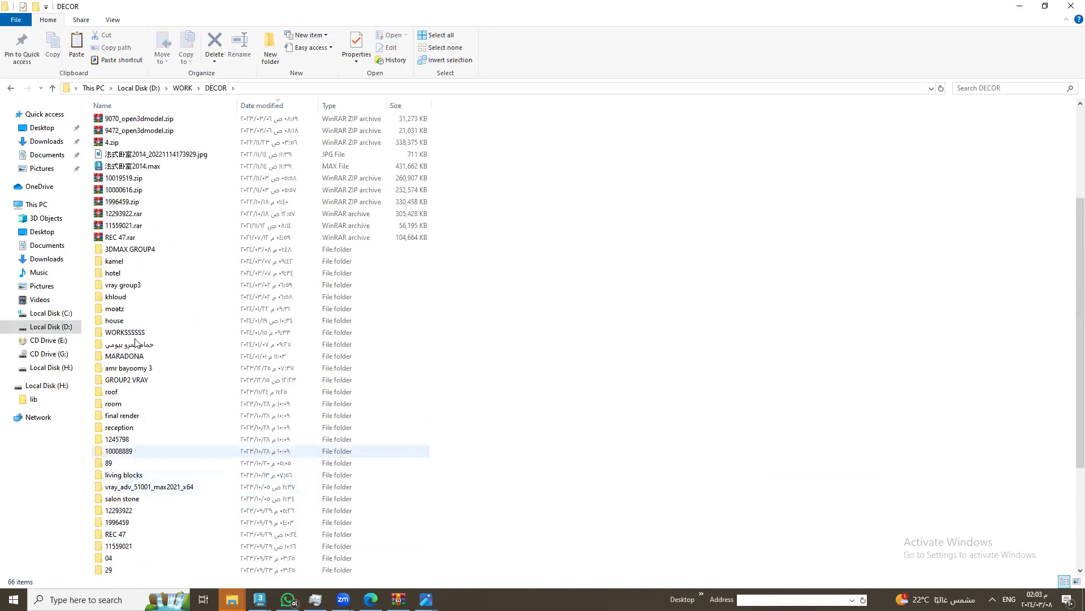
pyautogui.click(137, 383)
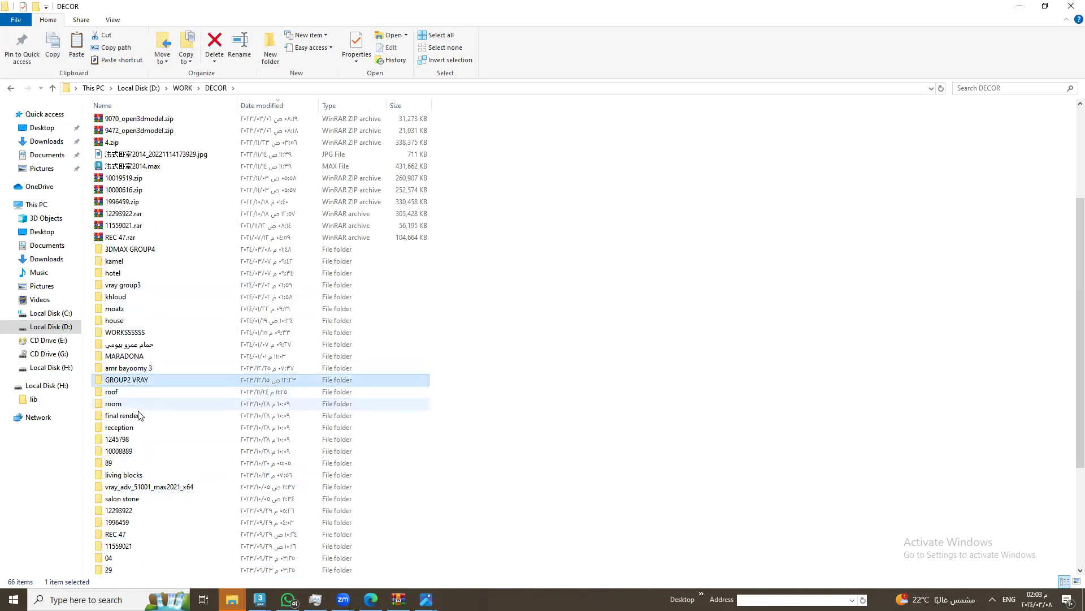
pyautogui.scroll(-1, 141, 416)
pyautogui.scroll(-4, 139, 417)
pyautogui.scroll(2, 139, 417)
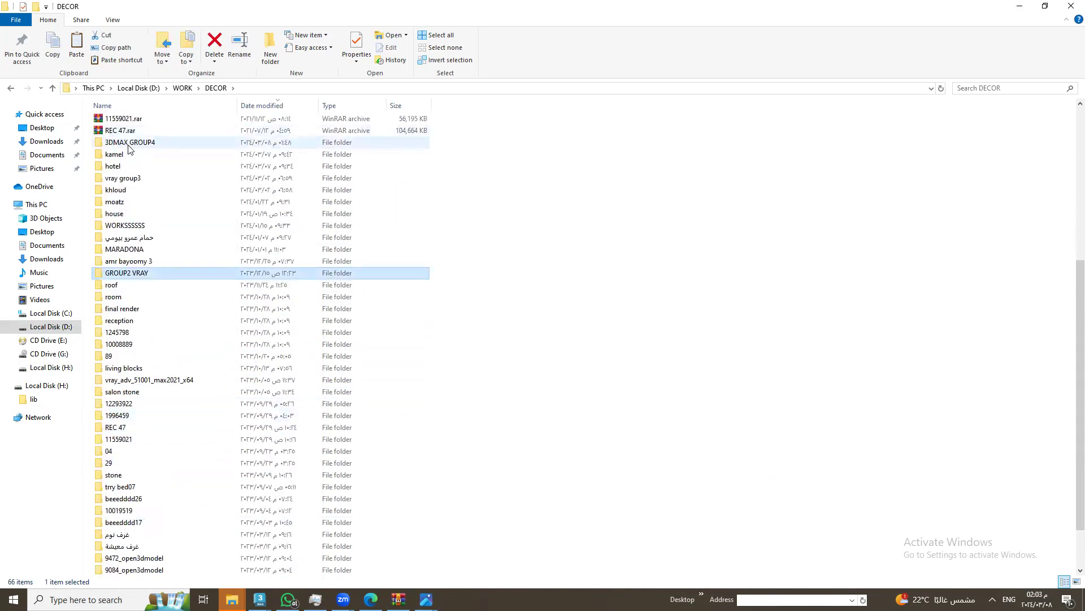
# Open 3DMAX GROUP4 and preview its ID_1988308_2012 subfolders before returning there
pyautogui.doubleClick(110, 143)
pyautogui.doubleClick(131, 122)
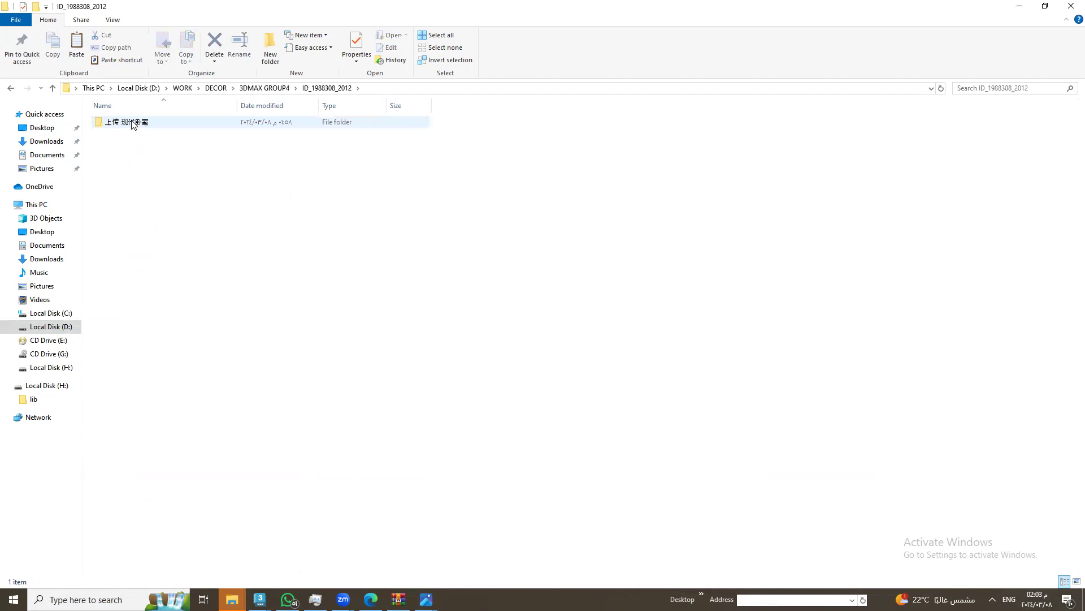
pyautogui.doubleClick(132, 122)
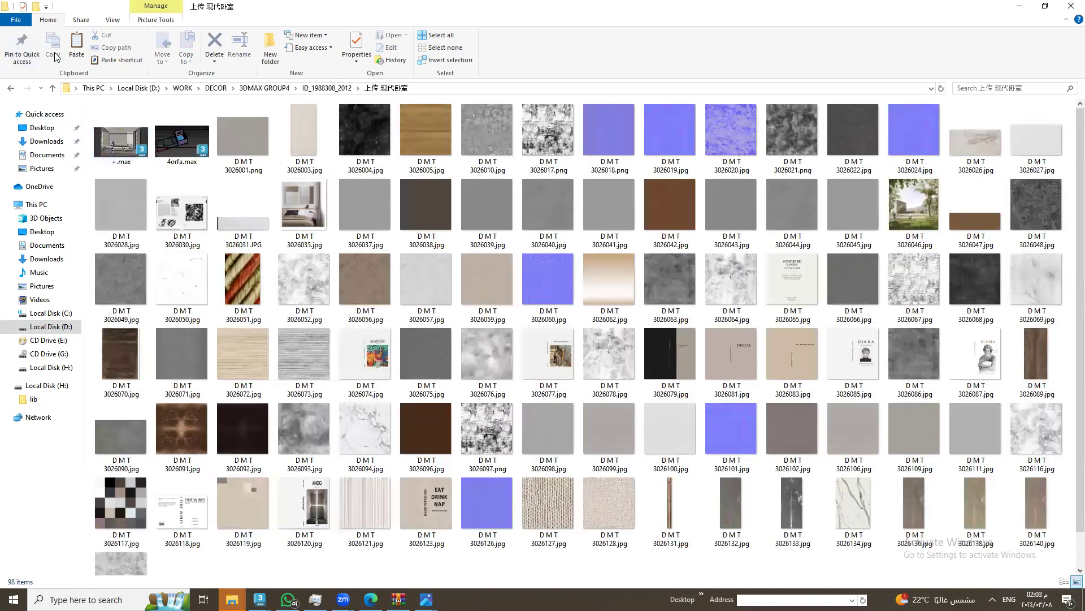
pyautogui.click(53, 89)
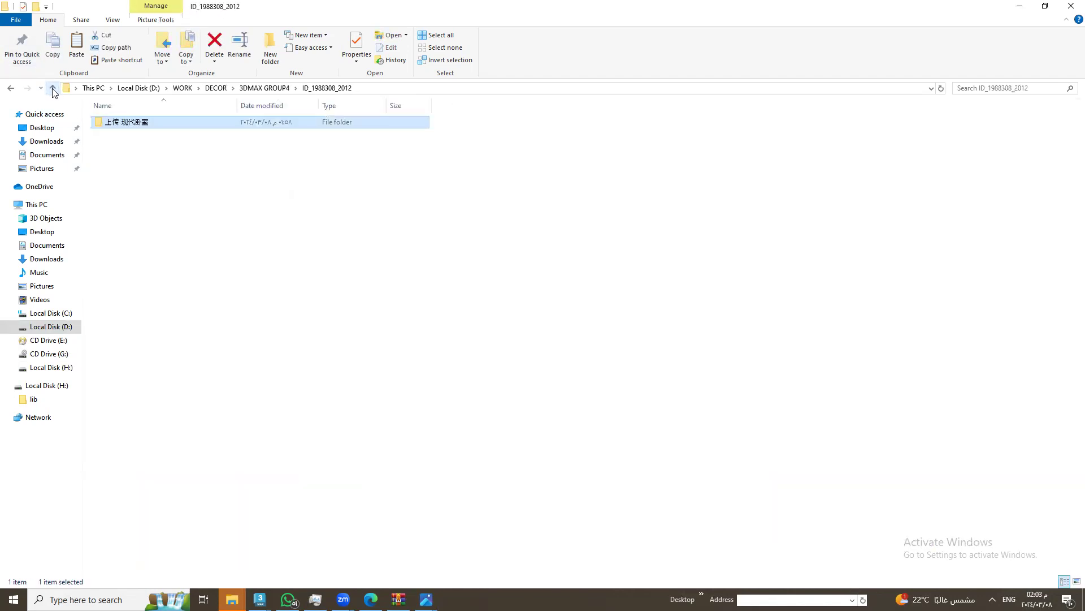
pyautogui.rightClick(165, 193)
# Paste 12187134.7z into 3DMAX GROUP4, preview it in WinRAR, then extract to 12187134\
pyautogui.click(225, 269)
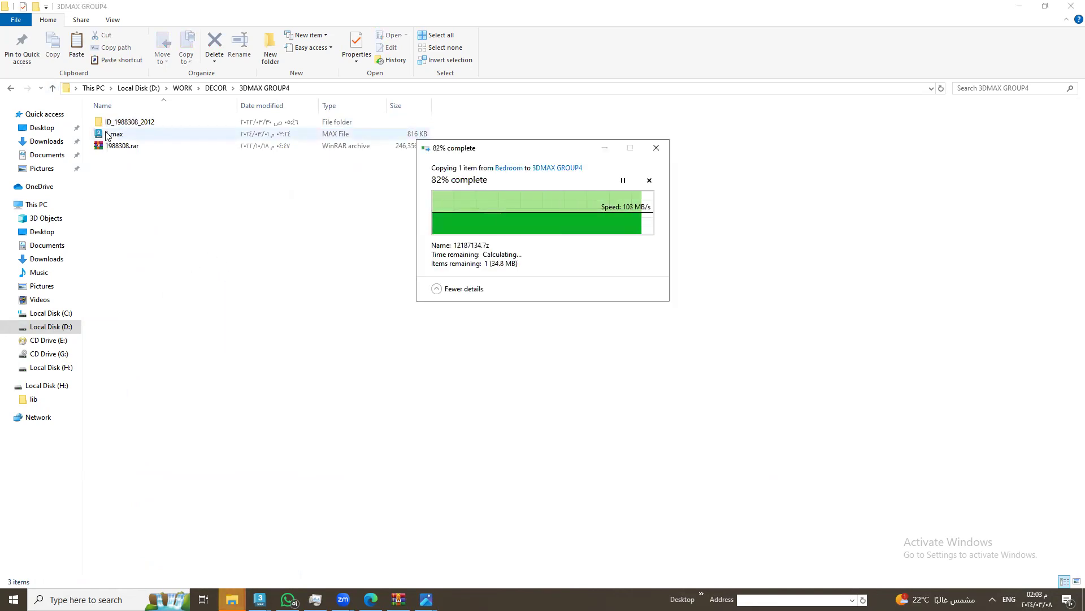
pyautogui.doubleClick(130, 158)
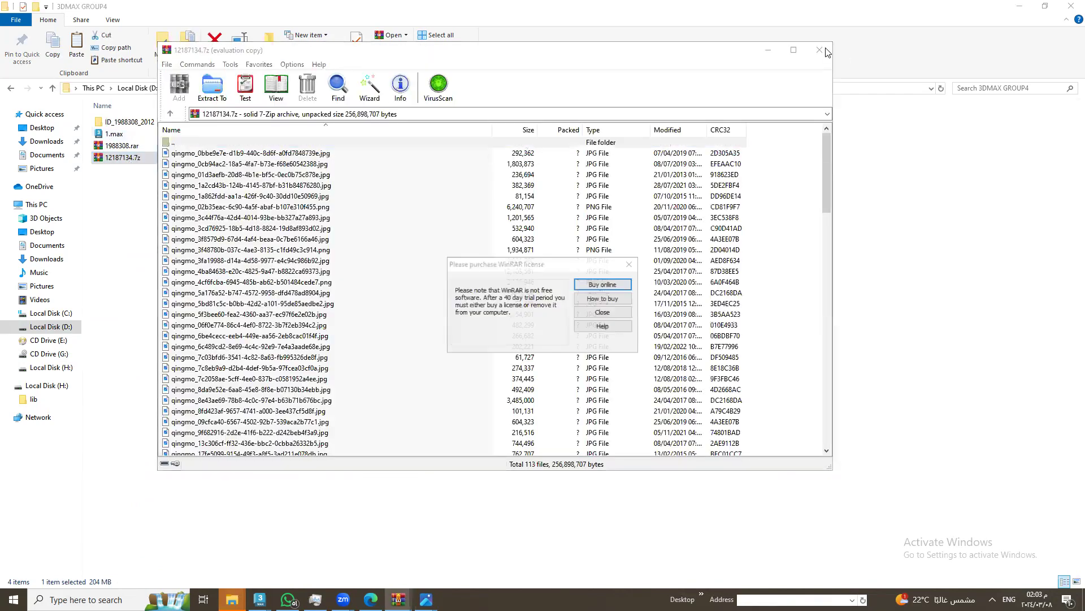
pyautogui.click(601, 328)
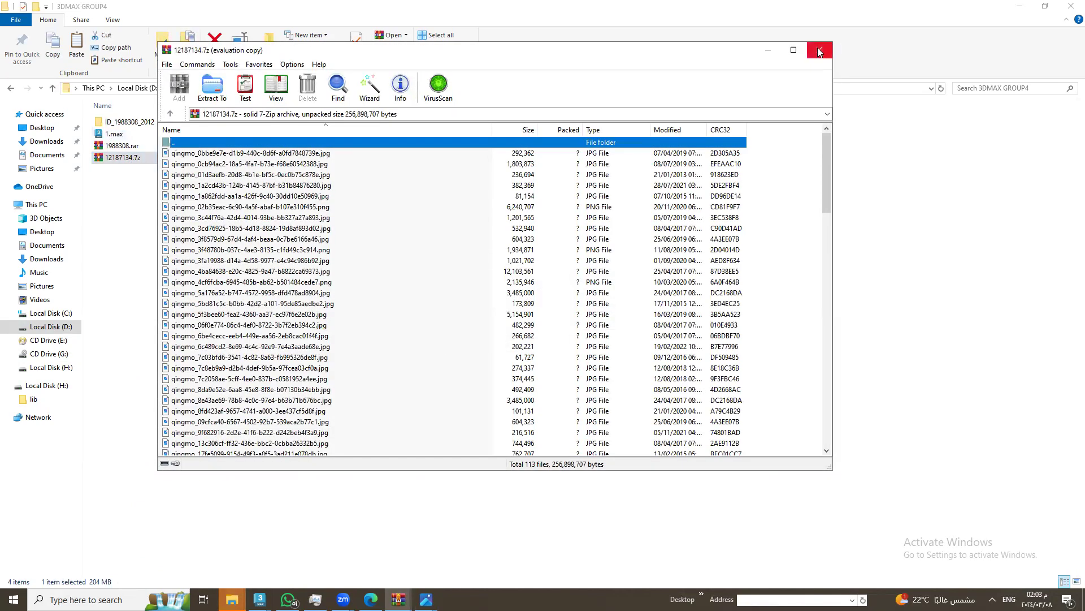
pyautogui.click(820, 52)
pyautogui.rightClick(113, 159)
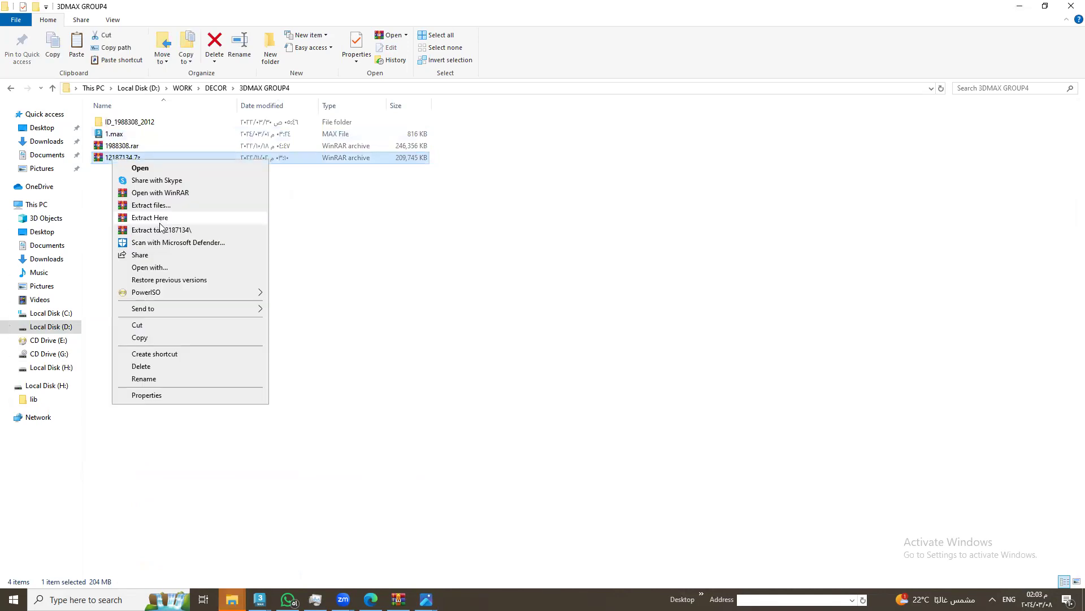
pyautogui.click(221, 229)
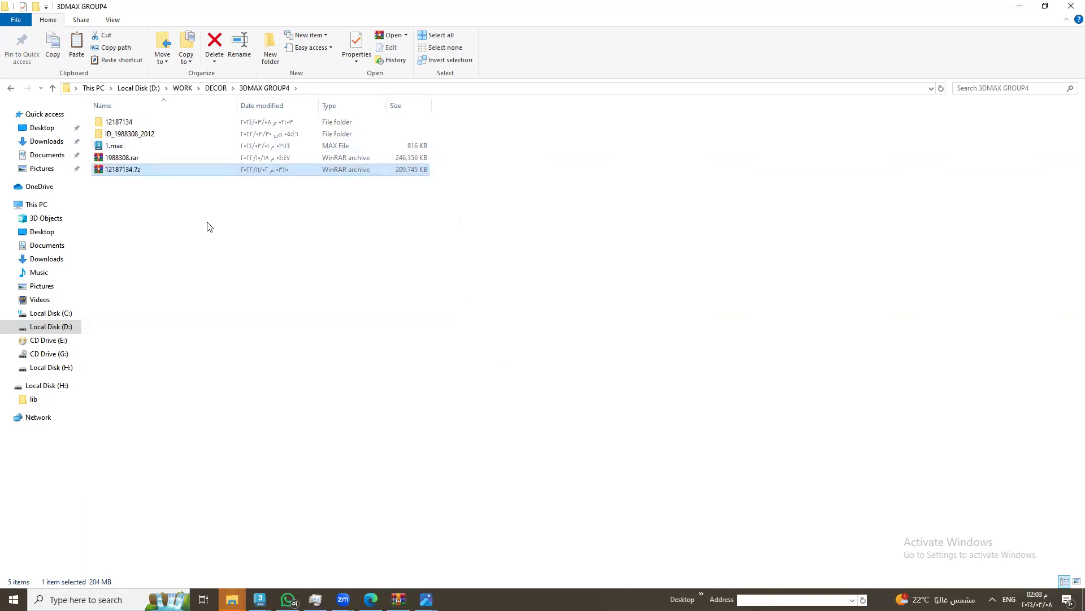
# Check the extracted 12187134 folder and the 上传 现代卧室 folder holding 4orfa.max
pyautogui.doubleClick(141, 121)
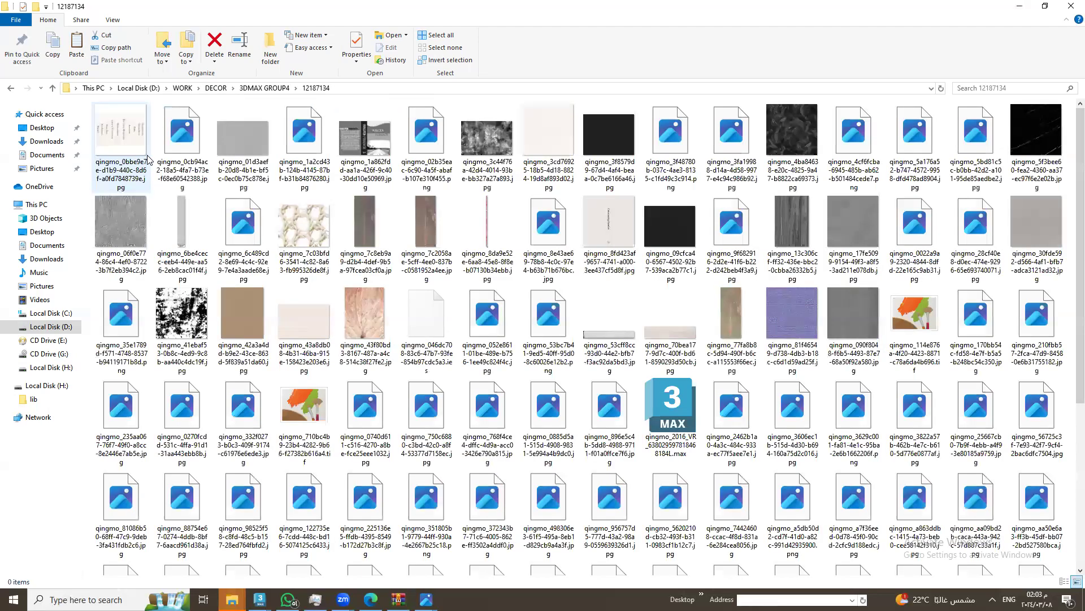
pyautogui.hotkey('alt', 'Left')
pyautogui.doubleClick(132, 136)
pyautogui.doubleClick(133, 121)
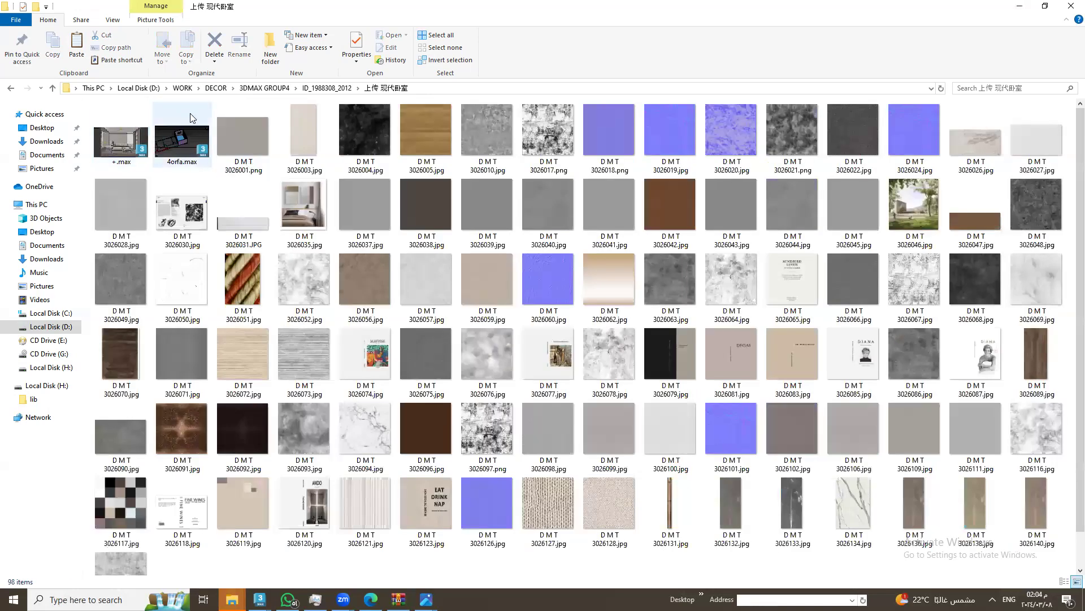
pyautogui.click(182, 144)
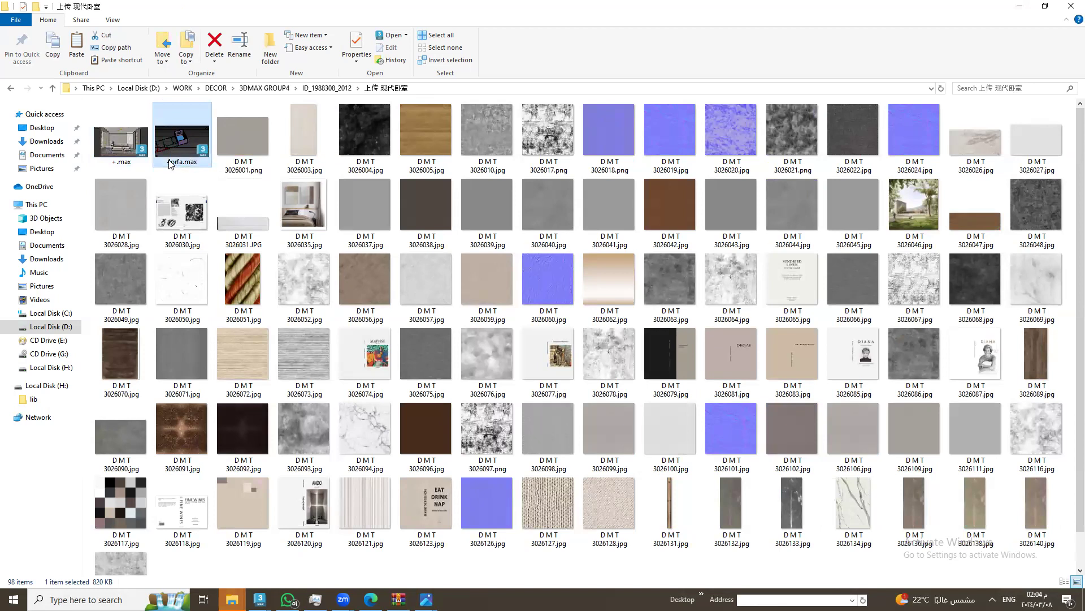
pyautogui.click(11, 88)
pyautogui.click(14, 90)
# Select all 113 files in the extracted 12187134 folder
pyautogui.doubleClick(107, 122)
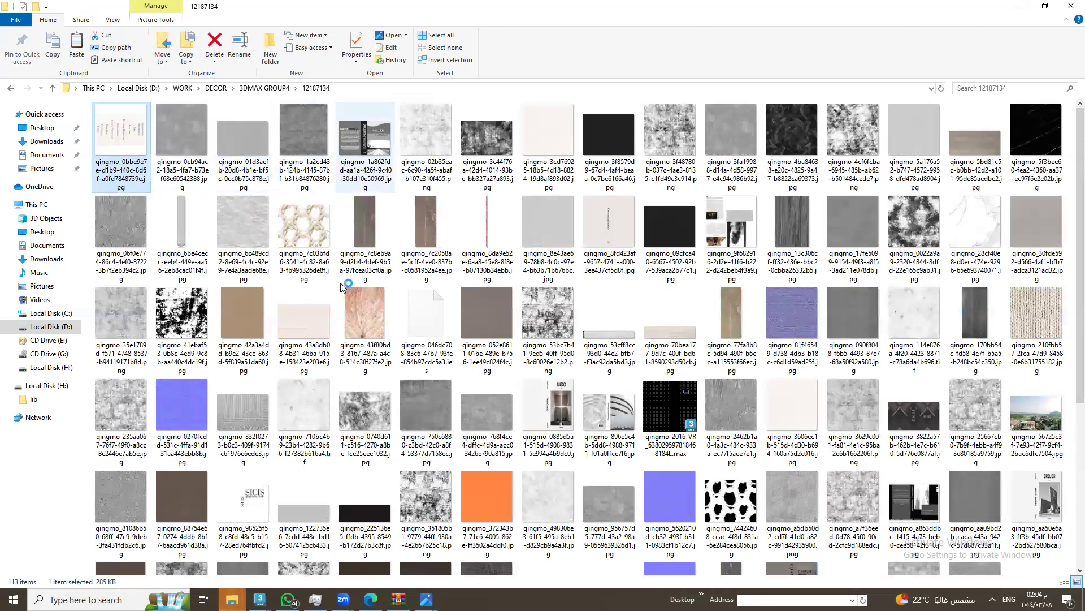
pyautogui.scroll(-5, 342, 288)
pyautogui.hotkey('ctrl', 'a')
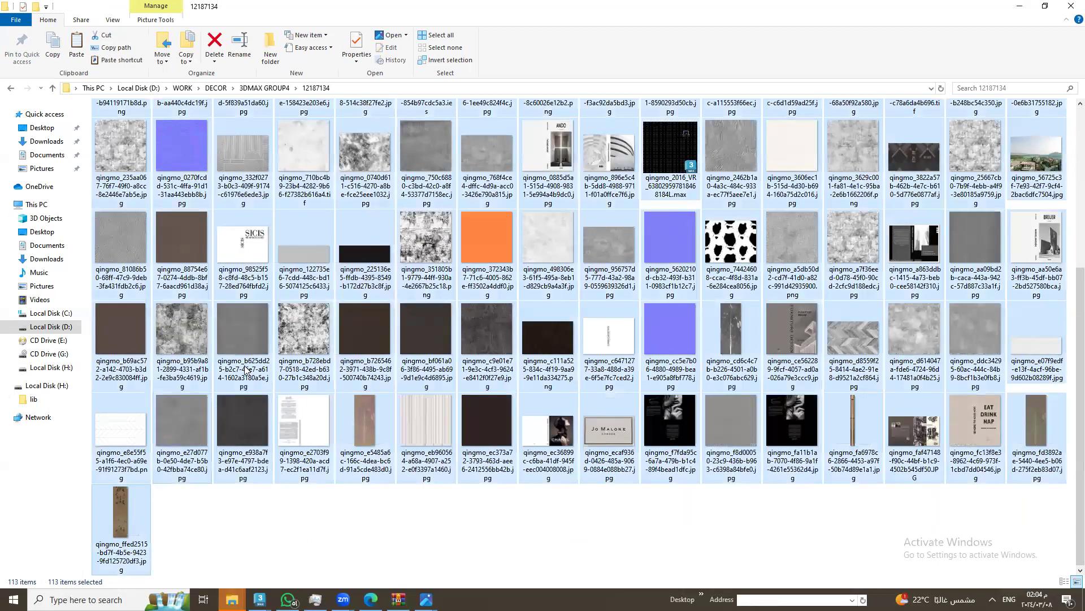
pyautogui.scroll(4, 733, 462)
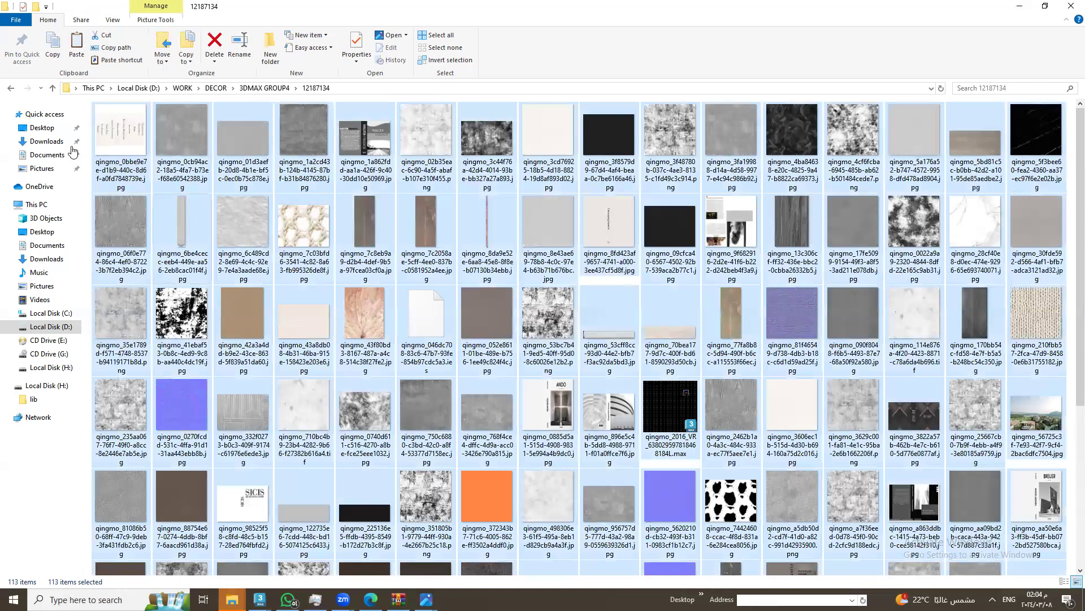
# Paste the files into 上传 现代卧室, replacing same-named files, and select 4orfa.max
pyautogui.click(52, 87)
pyautogui.doubleClick(94, 133)
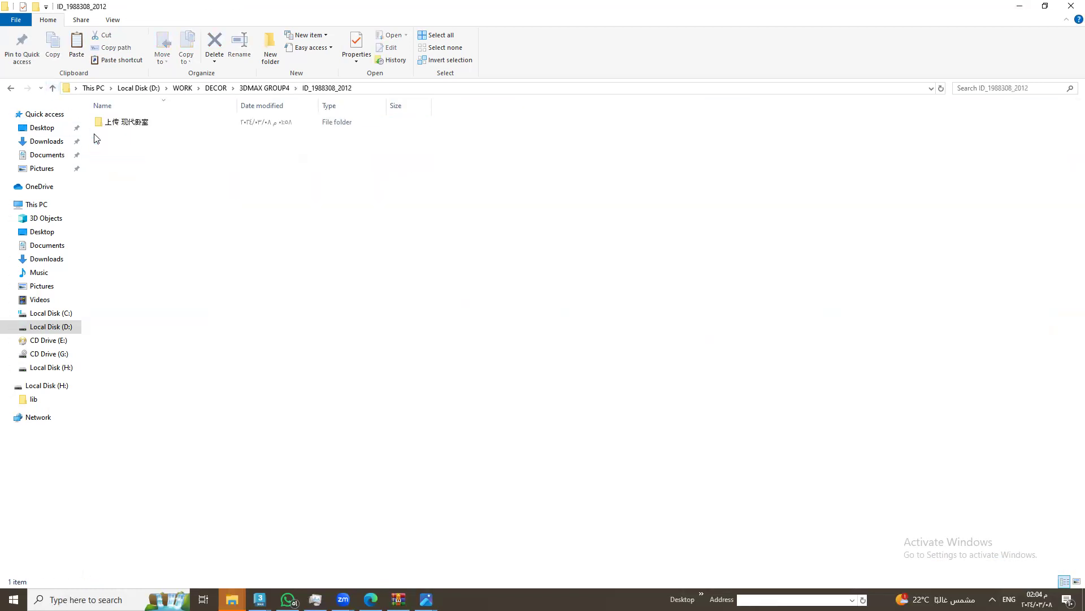
pyautogui.doubleClick(102, 122)
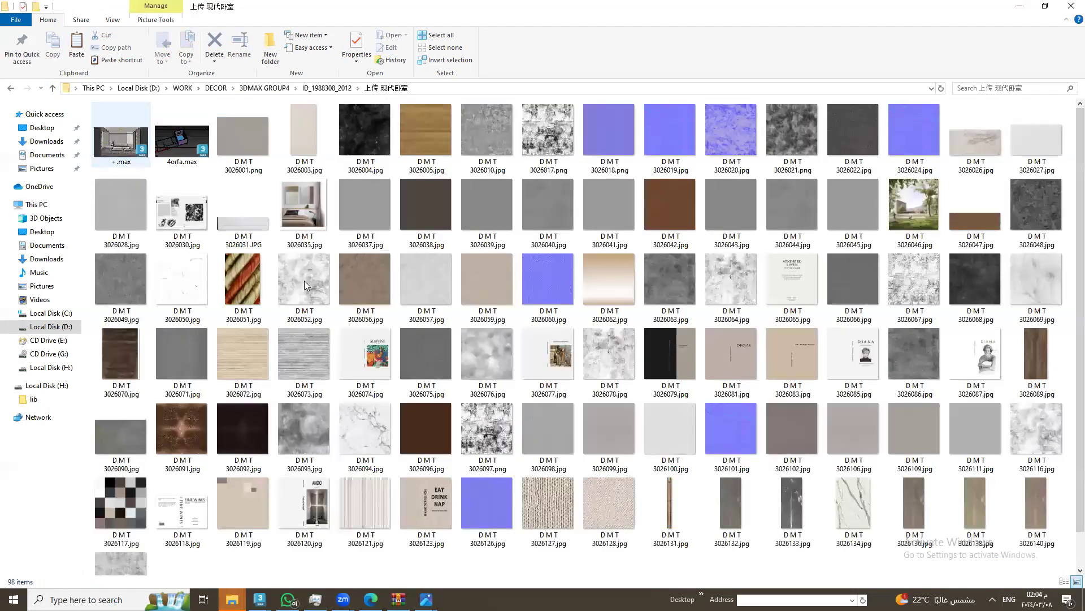
pyautogui.scroll(-2, 344, 294)
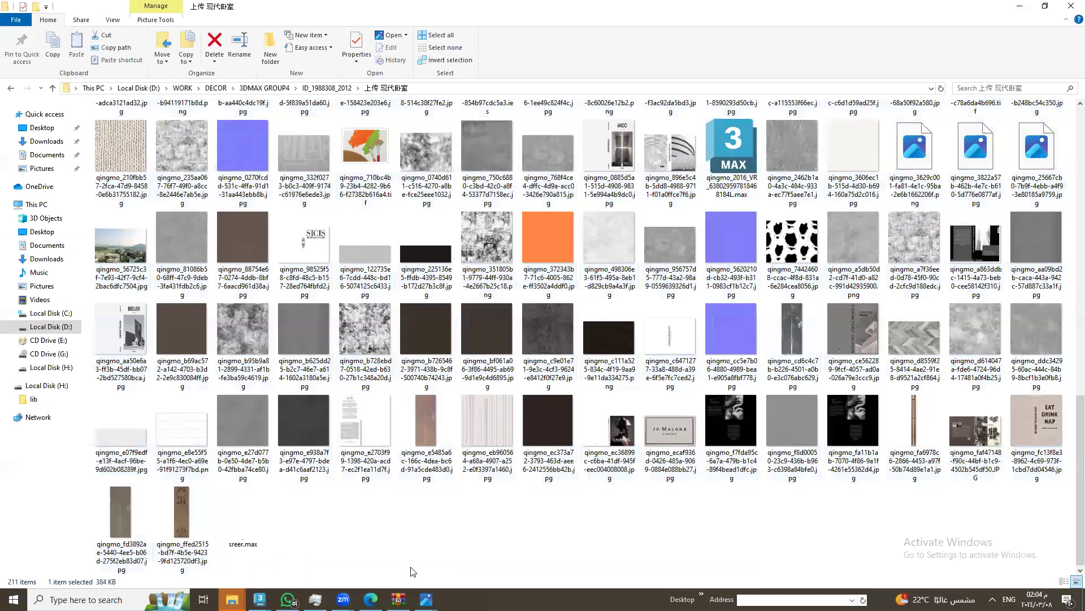
pyautogui.rightClick(407, 570)
pyautogui.click(464, 491)
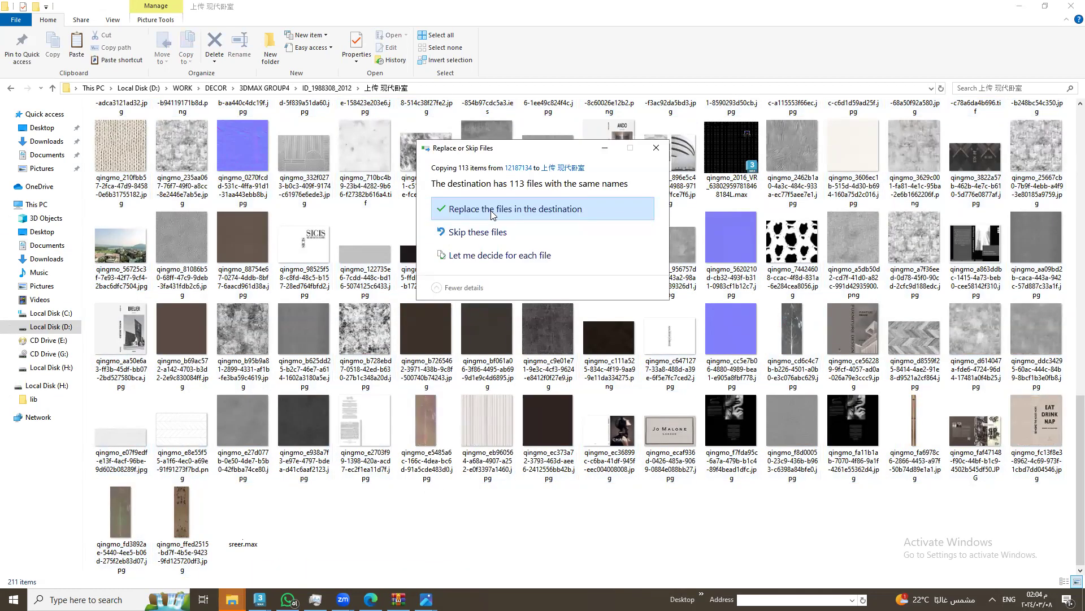
pyautogui.click(492, 209)
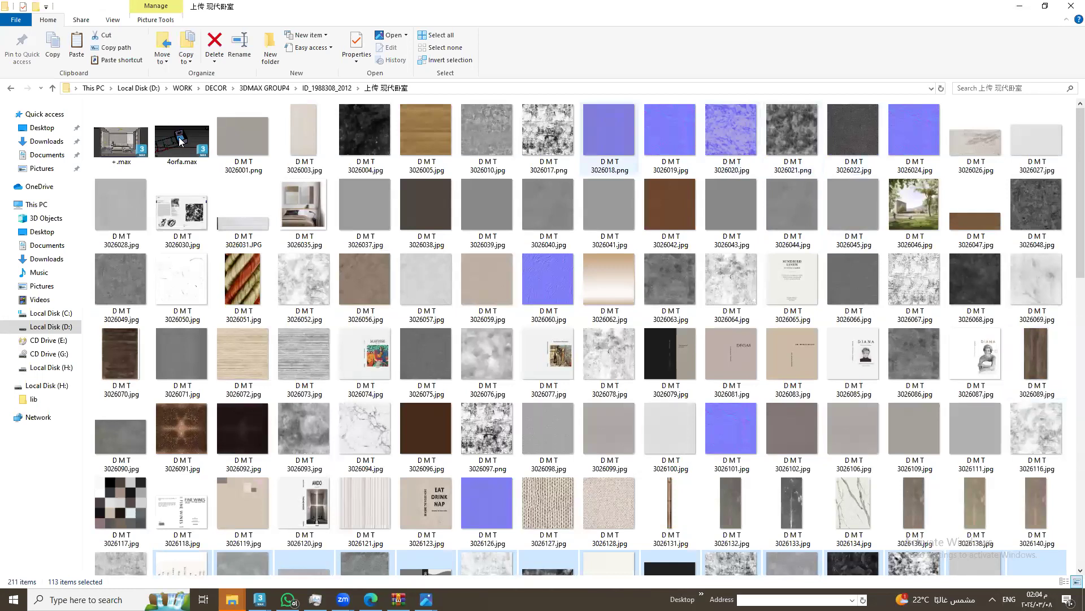
pyautogui.click(176, 159)
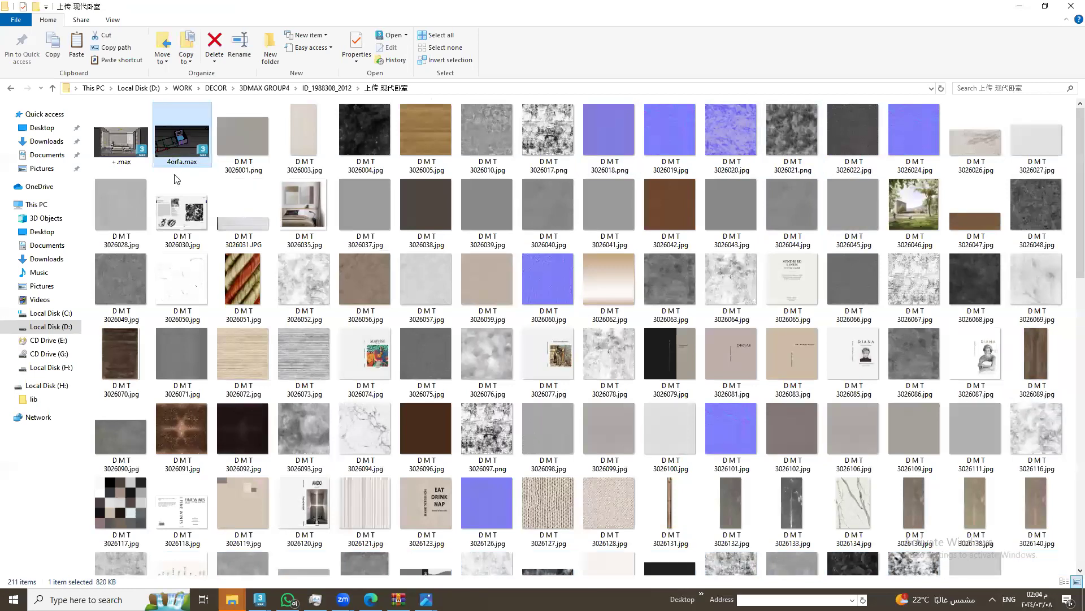
# Bring the 4orfa.max window forward and save the scene
pyautogui.click(259, 599)
pyautogui.click(221, 548)
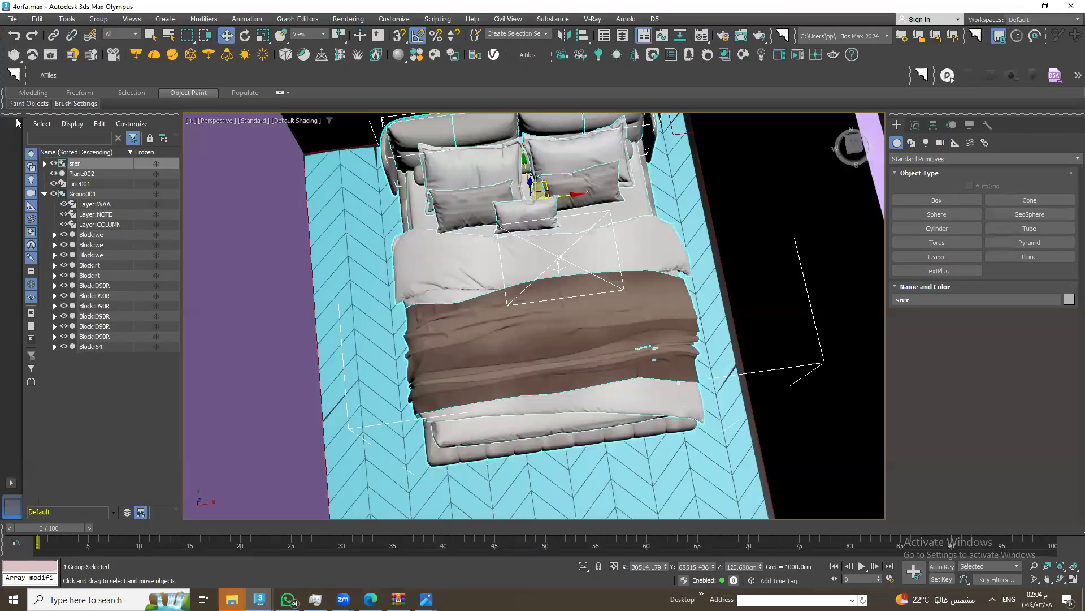
pyautogui.hotkey('alt', 'f')
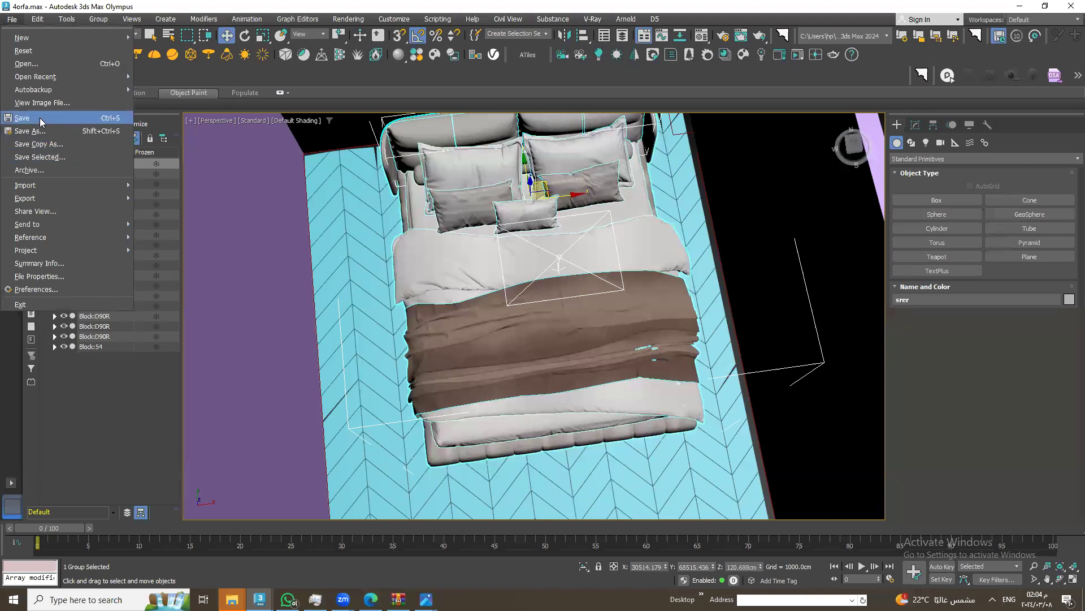
pyautogui.click(41, 122)
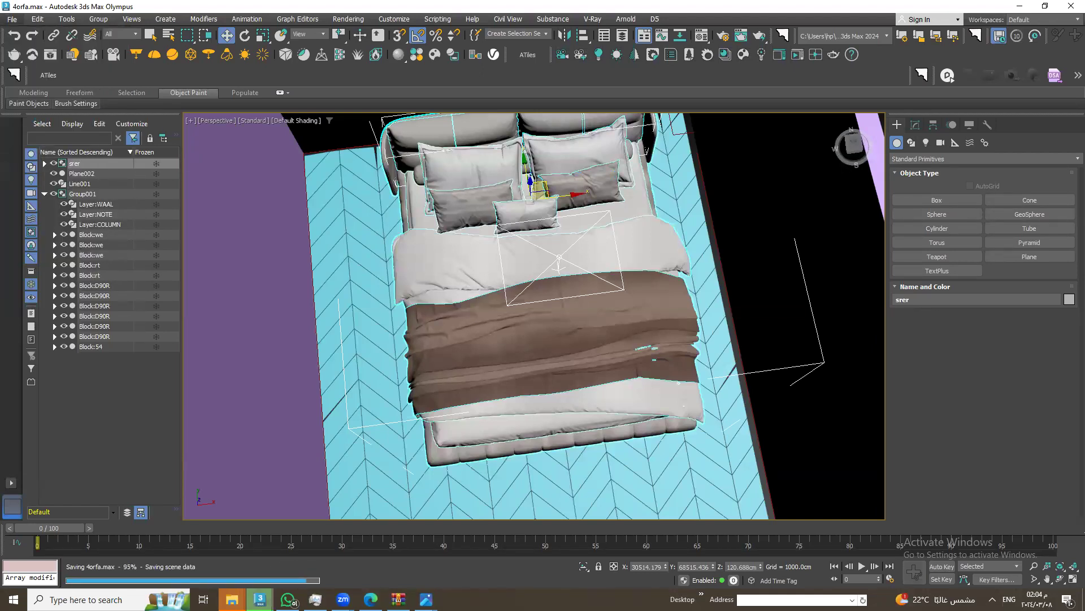
# In the +.max window, start opening another file without saving its changes
pyautogui.click(310, 555)
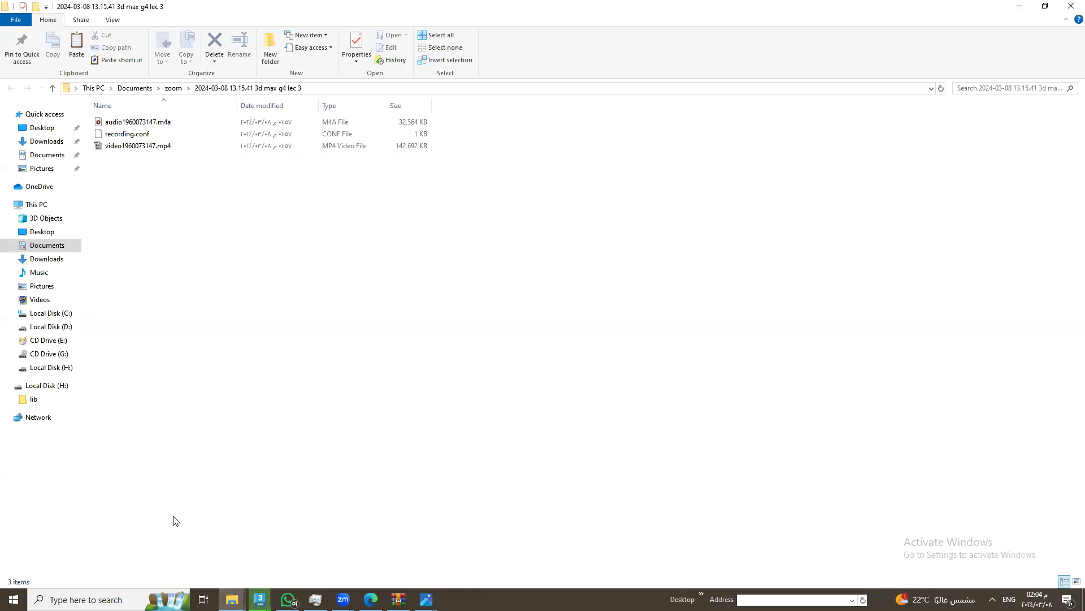
pyautogui.click(232, 599)
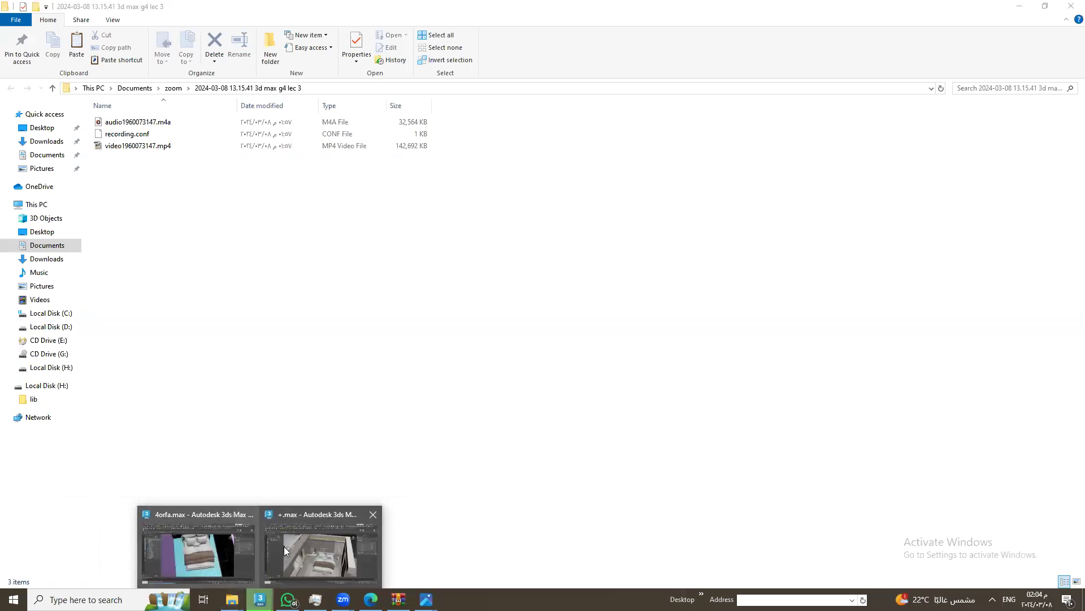
pyautogui.click(285, 551)
pyautogui.click(10, 20)
pyautogui.click(37, 62)
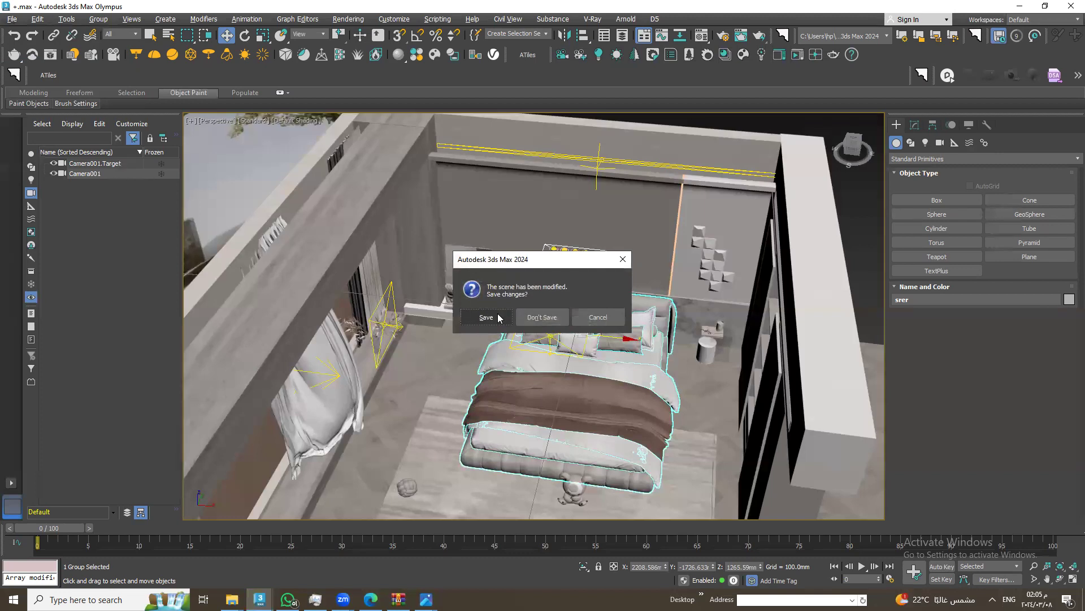
pyautogui.click(541, 317)
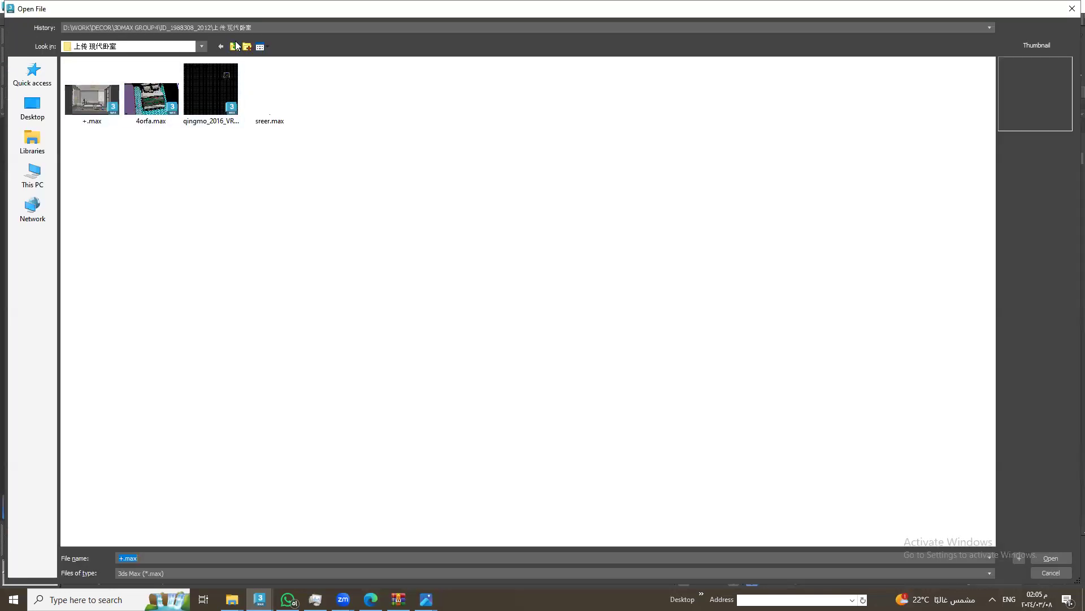
# Open qingmo_2016_VR .max from 3DMAX GROUP4\12187134, accepting the obsolete-file and isolation warnings
pyautogui.click(233, 47)
pyautogui.click(233, 47)
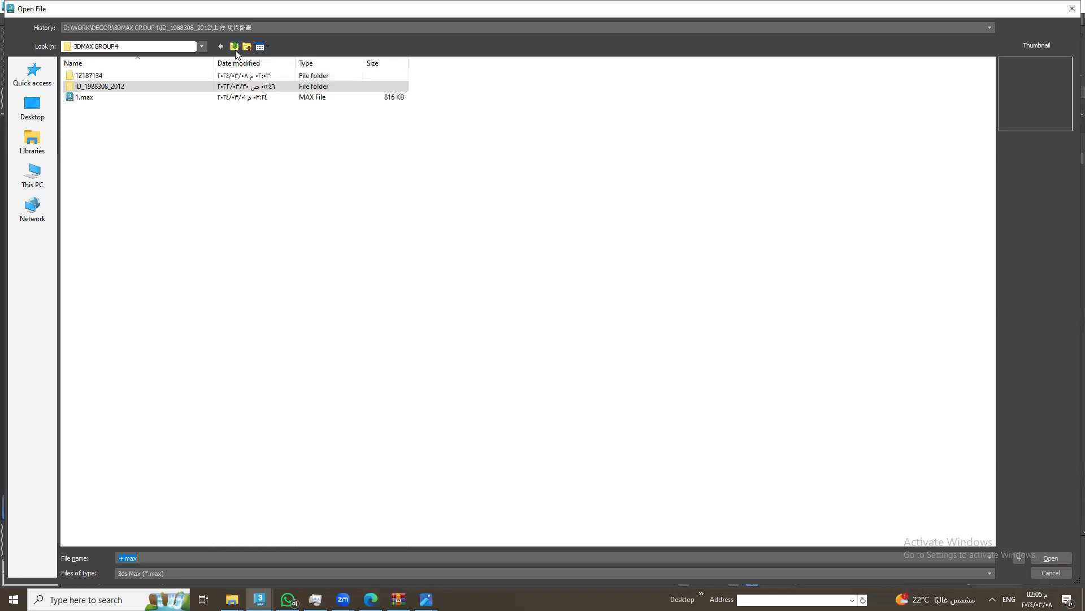
pyautogui.doubleClick(135, 75)
pyautogui.doubleClick(105, 90)
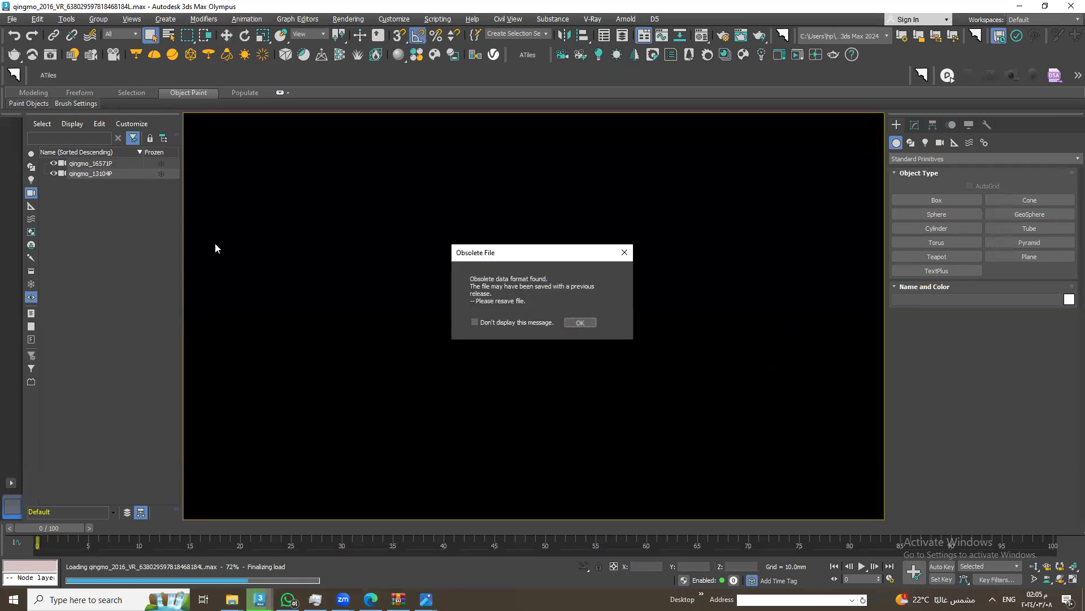
pyautogui.click(580, 324)
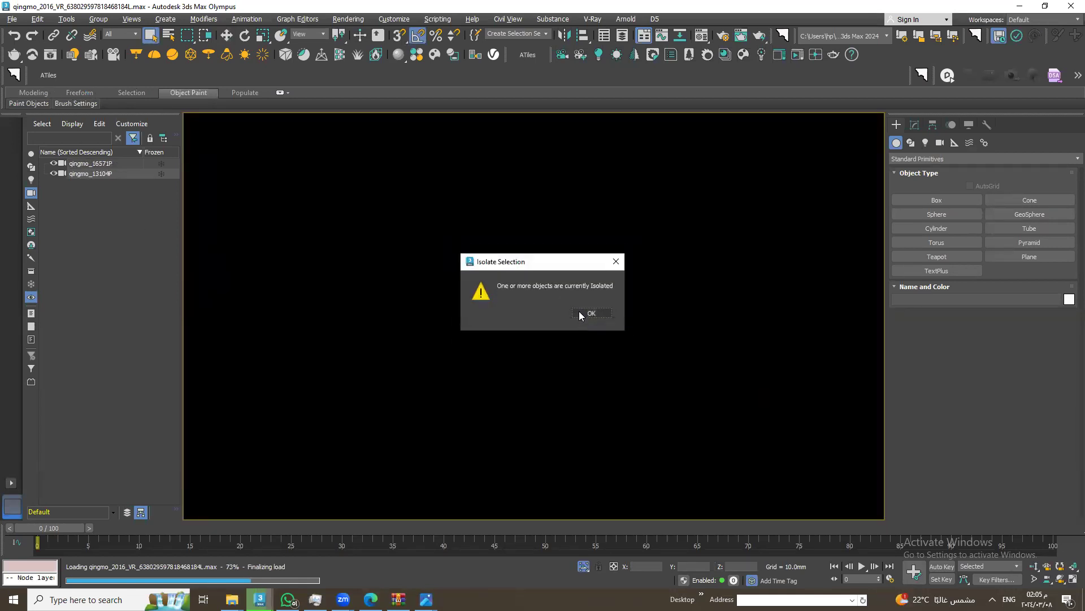
pyautogui.click(579, 313)
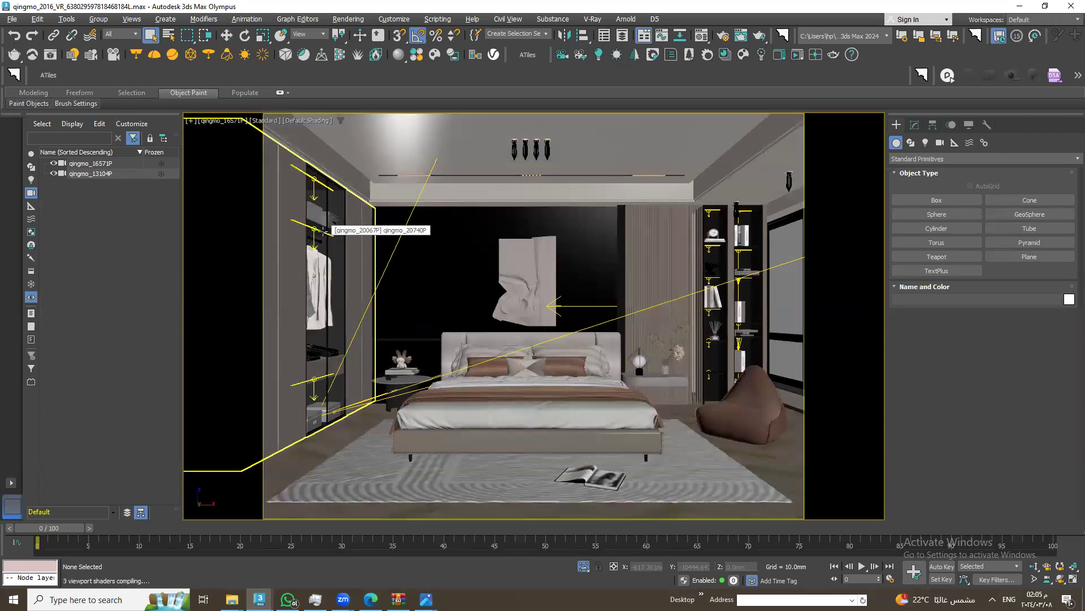
# Save the selected beanbag chair alone as korsy.max in the 上传 现代卧室 folder
pyautogui.click(766, 420)
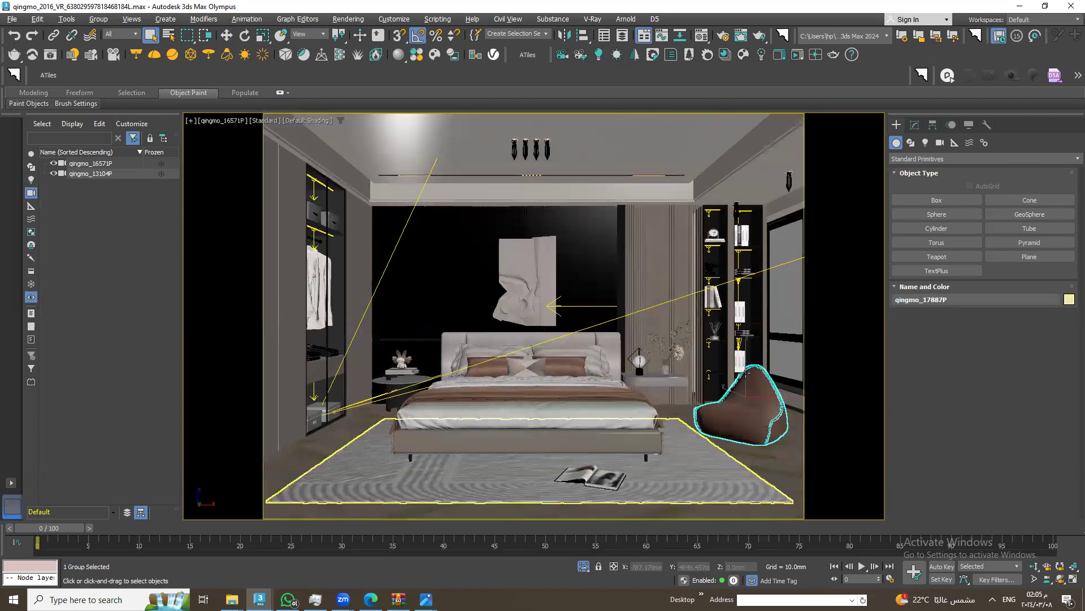
pyautogui.click(11, 19)
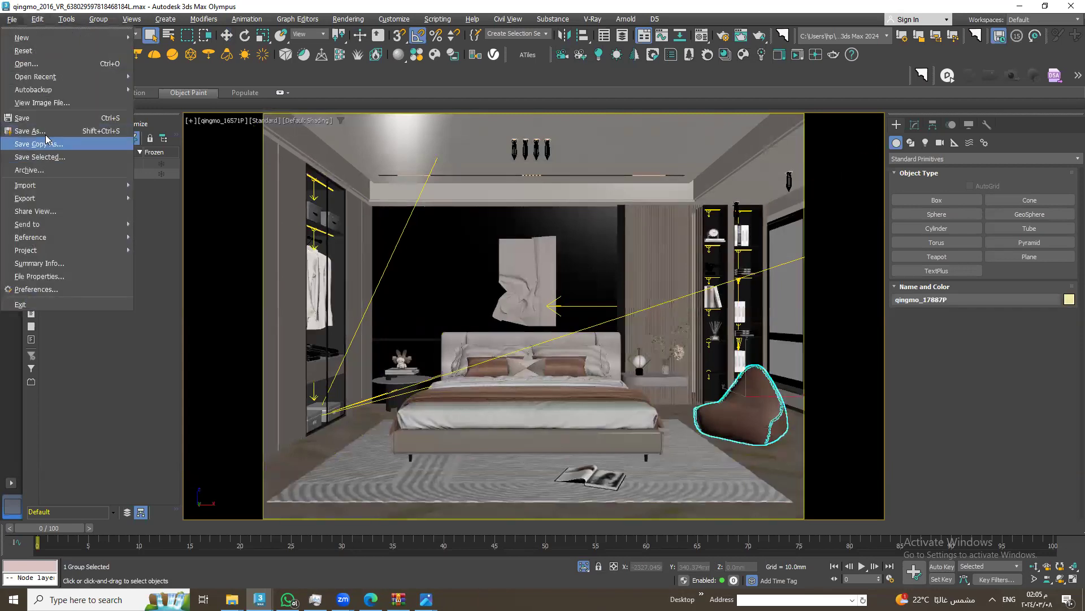
pyautogui.click(61, 158)
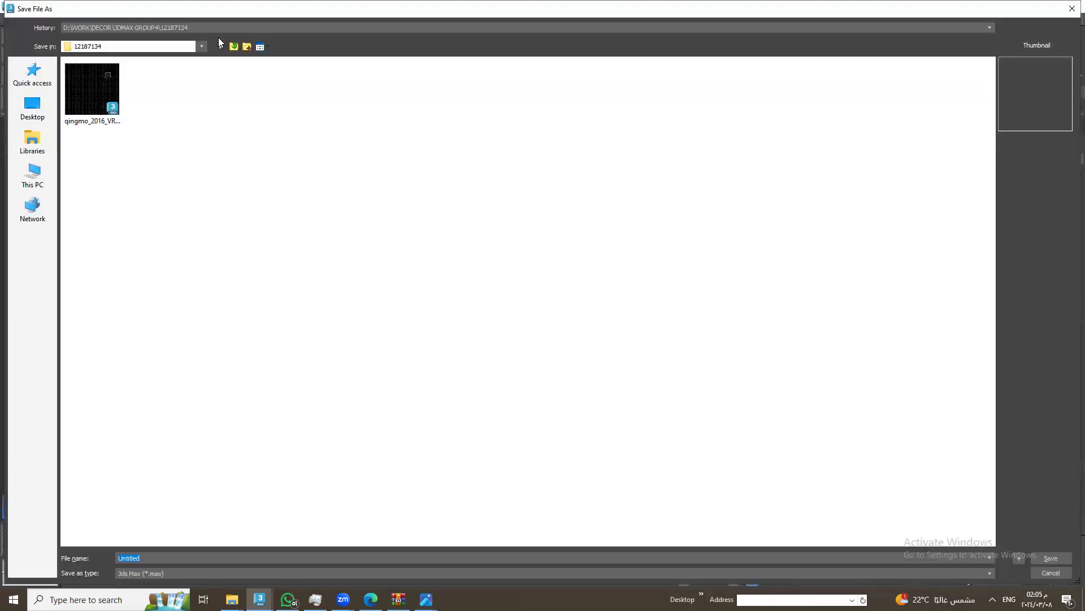
pyautogui.click(215, 28)
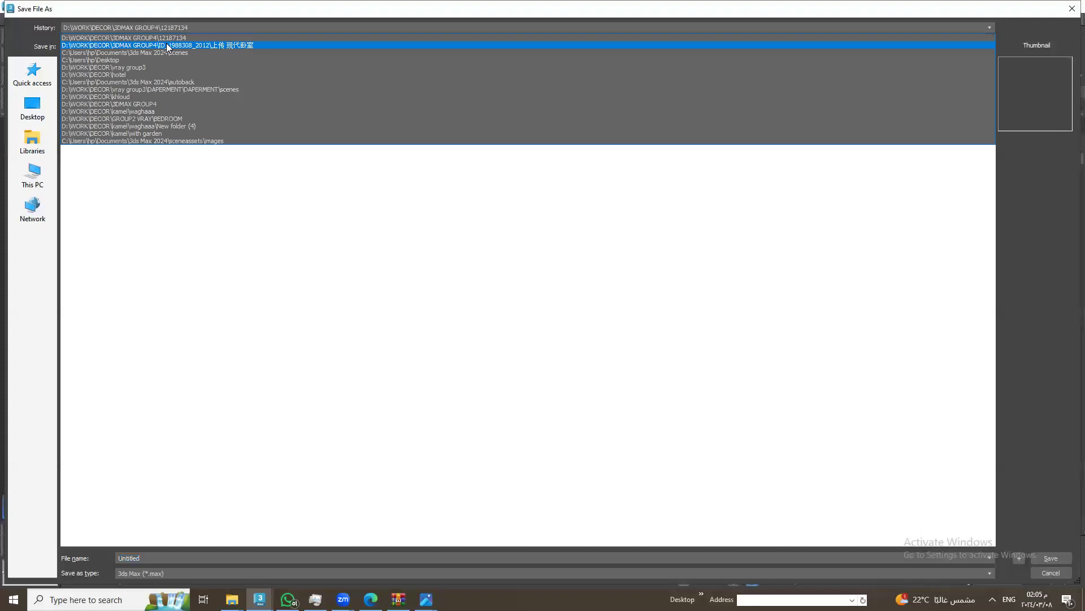
pyautogui.click(166, 45)
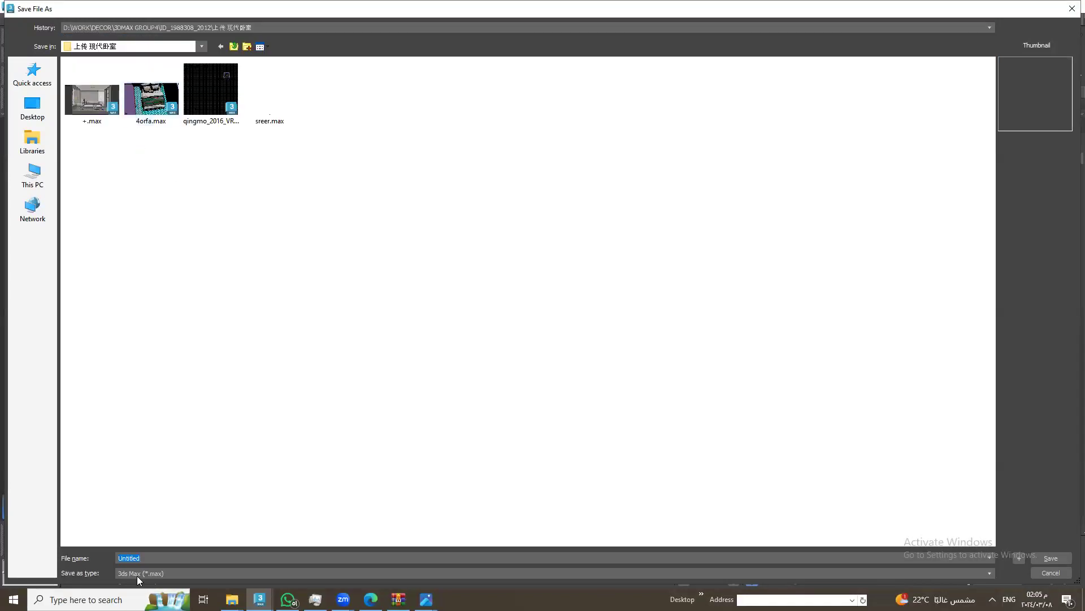
pyautogui.write('korsy')
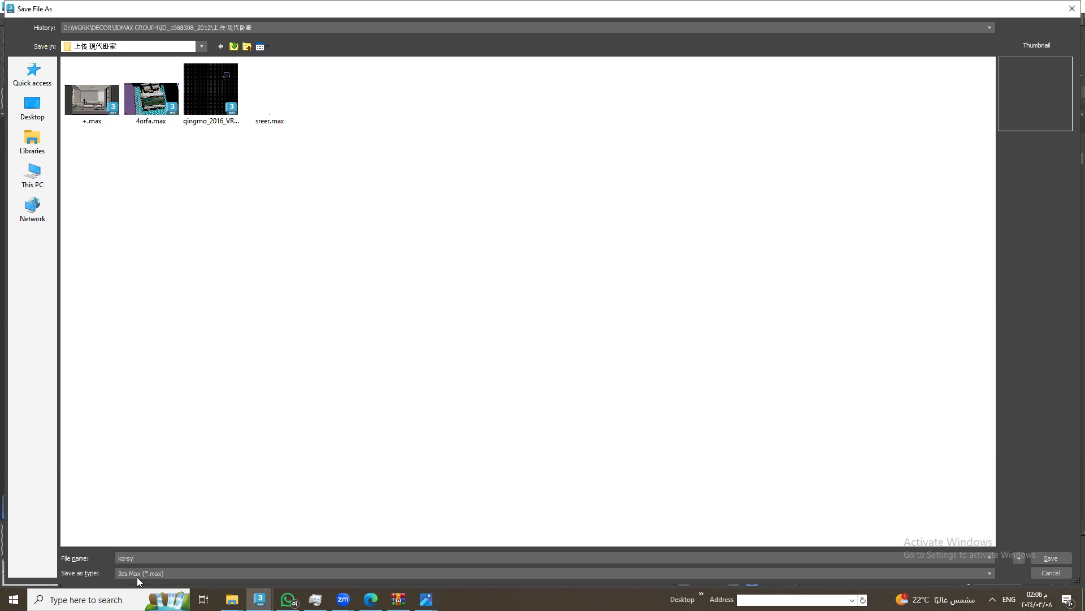
pyautogui.press('Return')
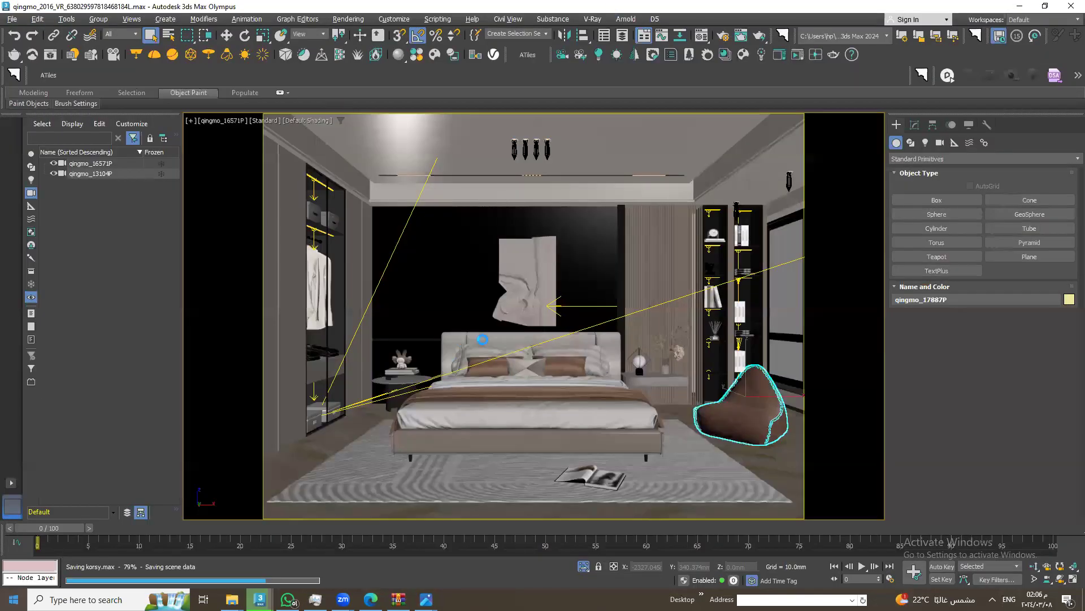
# Select the back wall shelving unit, trying and cancelling a move to the left
pyautogui.click(654, 260)
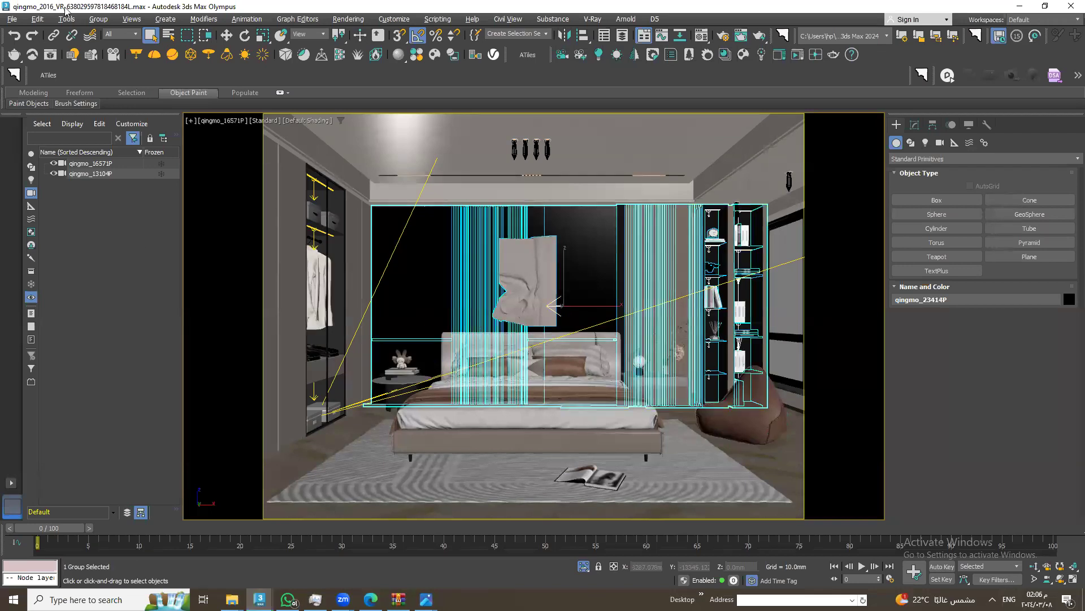
pyautogui.click(227, 36)
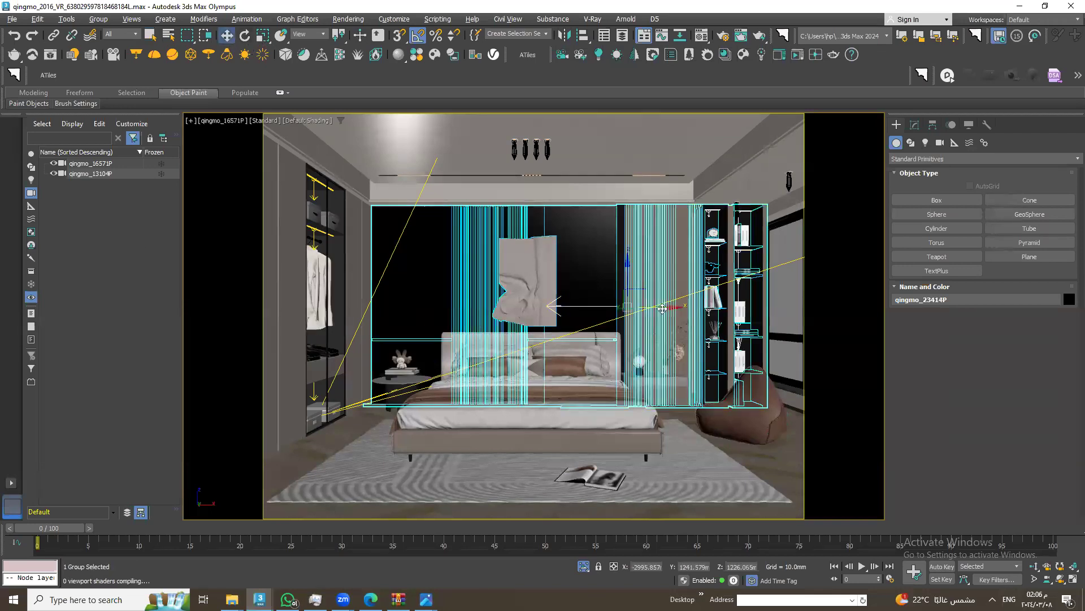
pyautogui.moveTo(628, 307); pyautogui.dragTo(350, 332)
pyautogui.rightClick(351, 332)
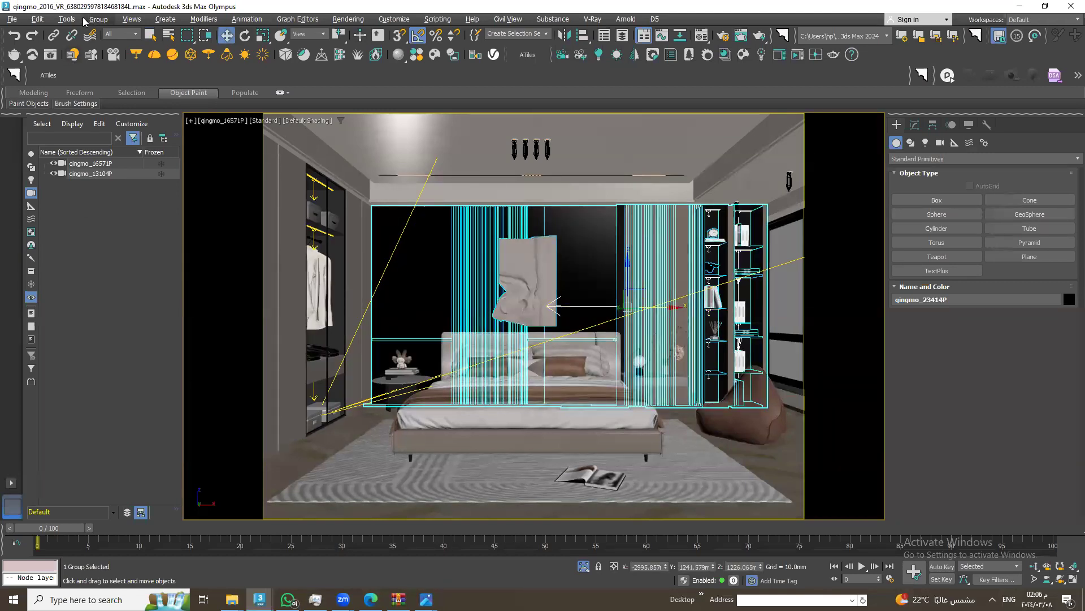
pyautogui.click(11, 19)
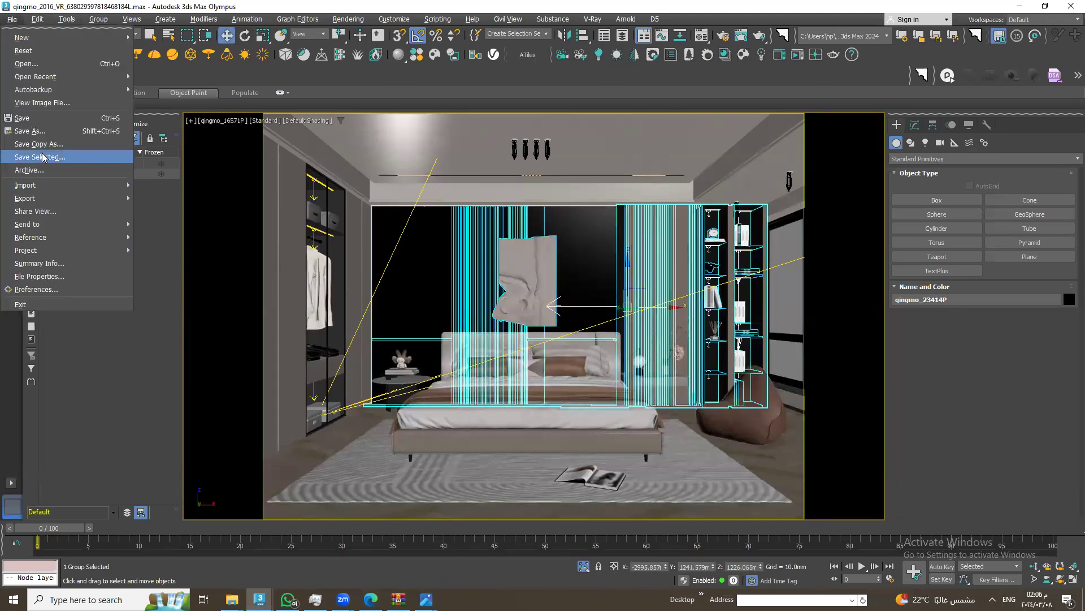
# Save the selected wall unit on its own as 7eta.max
pyautogui.click(42, 156)
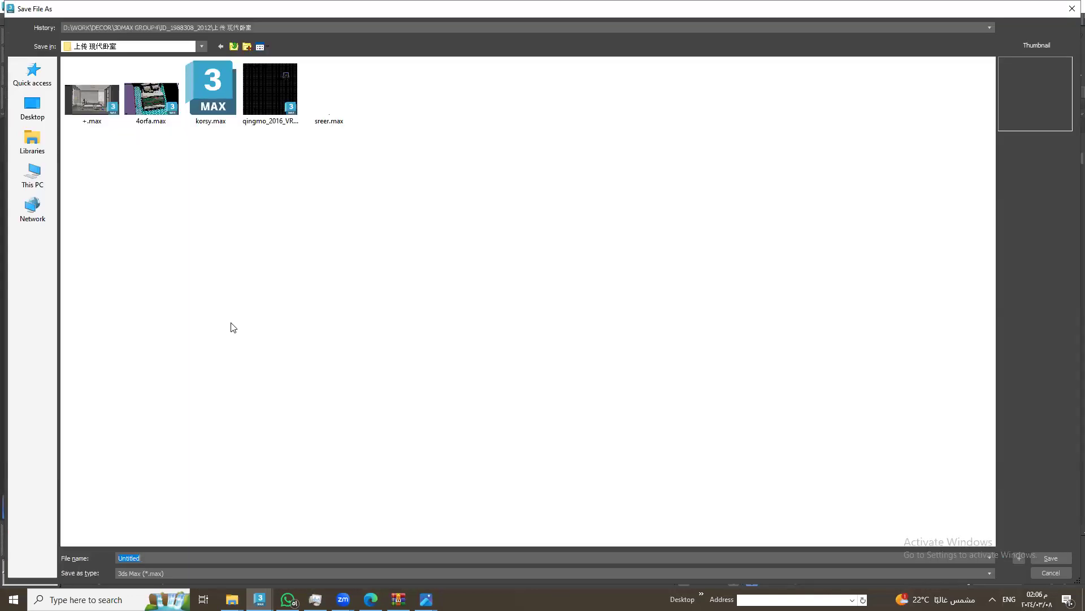
pyautogui.write('7eta')
pyautogui.press('Return')
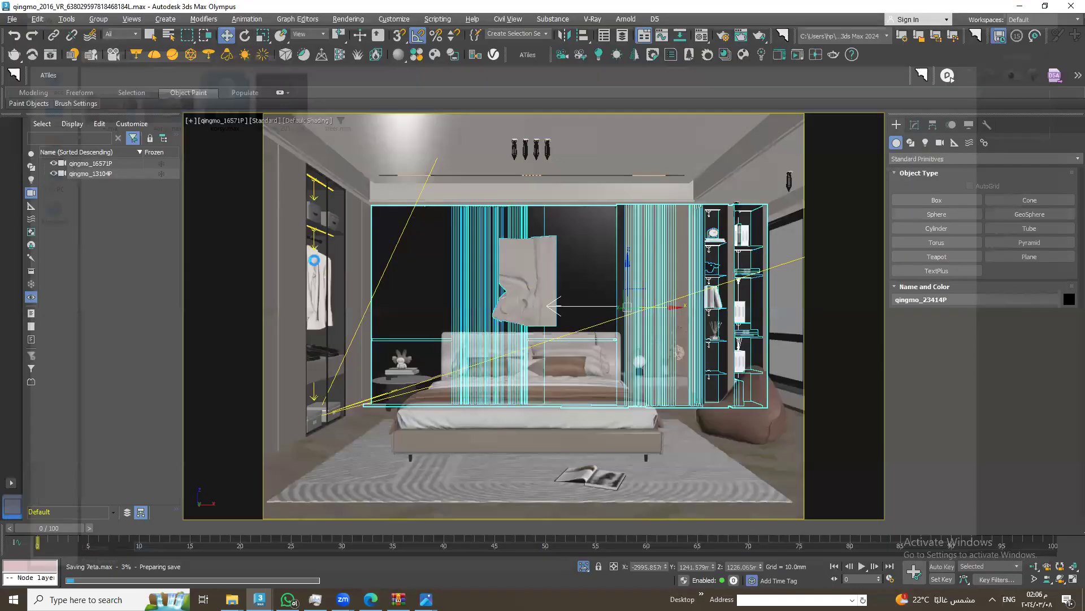
# Test-drag the ceiling soffit piece, then select the back wall shelving unit group
pyautogui.click(469, 173)
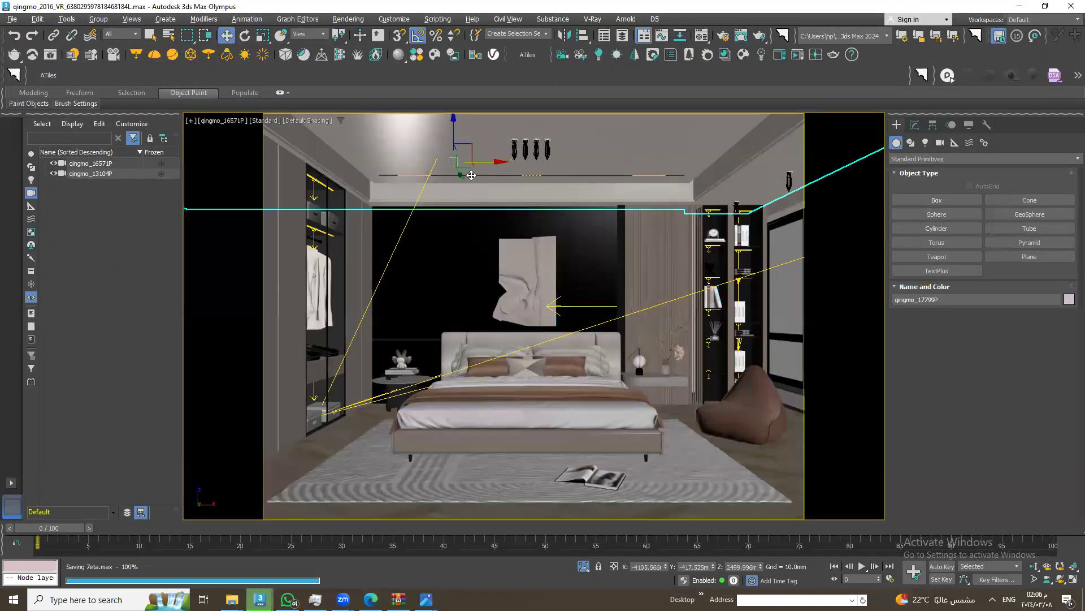
pyautogui.moveTo(468, 173)
pyautogui.mouseDown()
pyautogui.moveTo(357, 172)
pyautogui.moveTo(566, 174)
pyautogui.mouseUp()
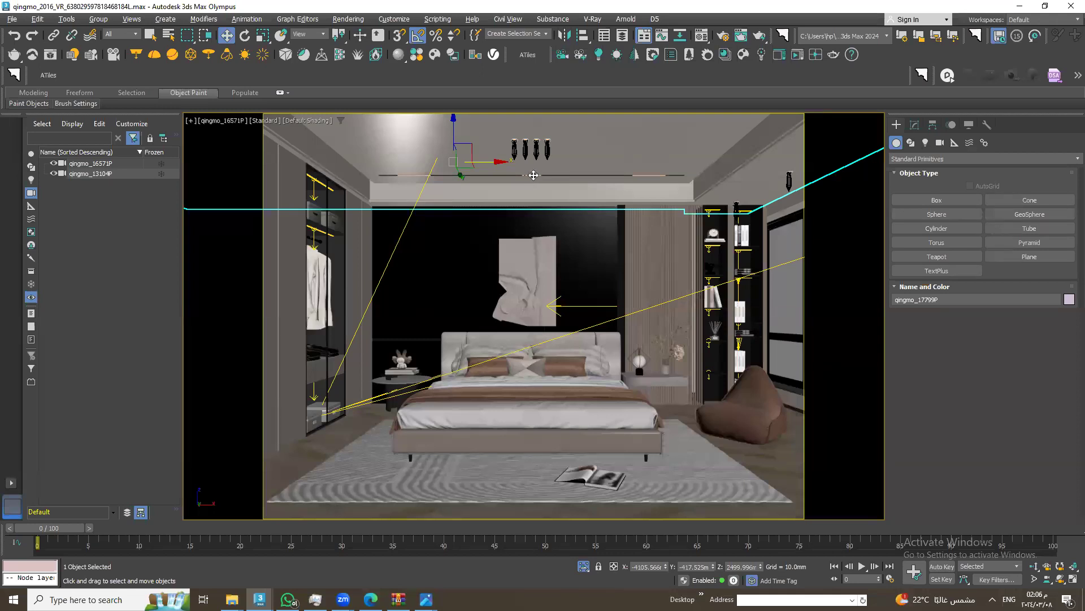
pyautogui.moveTo(457, 167)
pyautogui.mouseDown()
pyautogui.moveTo(139, 182)
pyautogui.moveTo(678, 168)
pyautogui.mouseUp()
pyautogui.press('space')
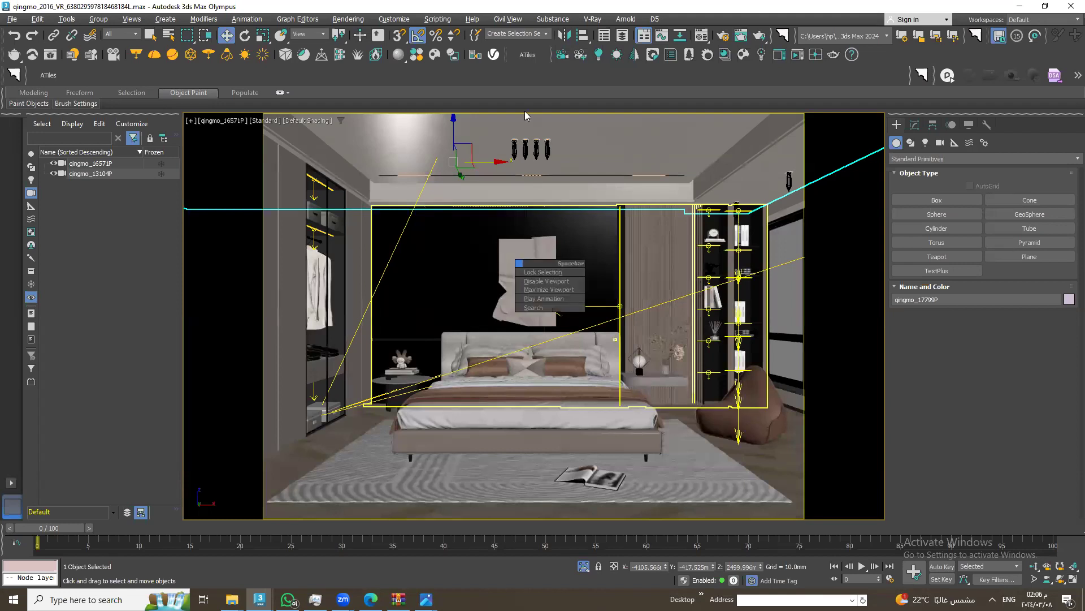
pyautogui.press('Escape')
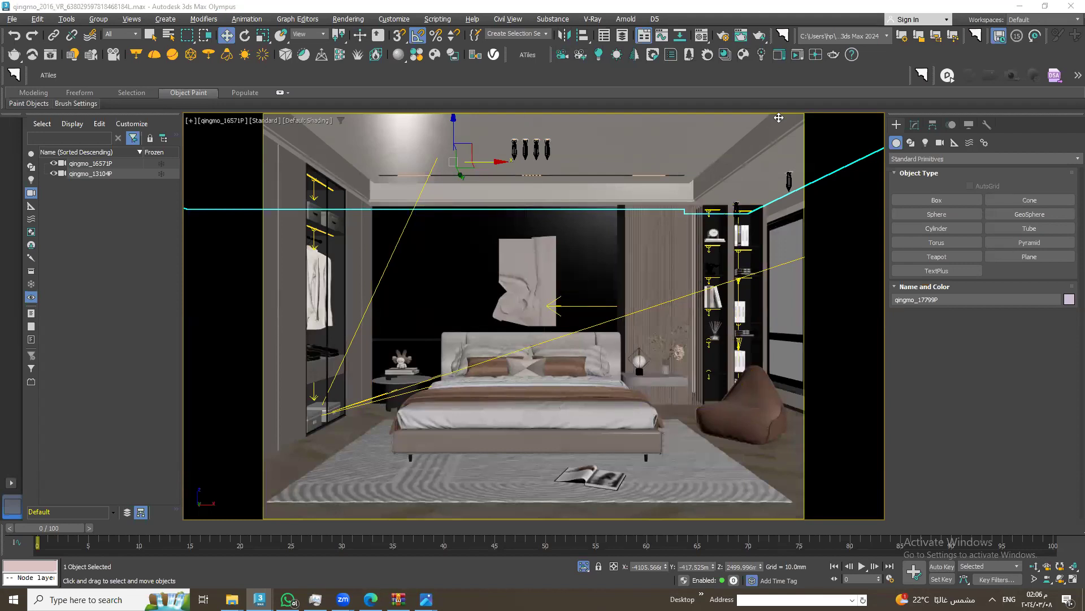
pyautogui.click(451, 242)
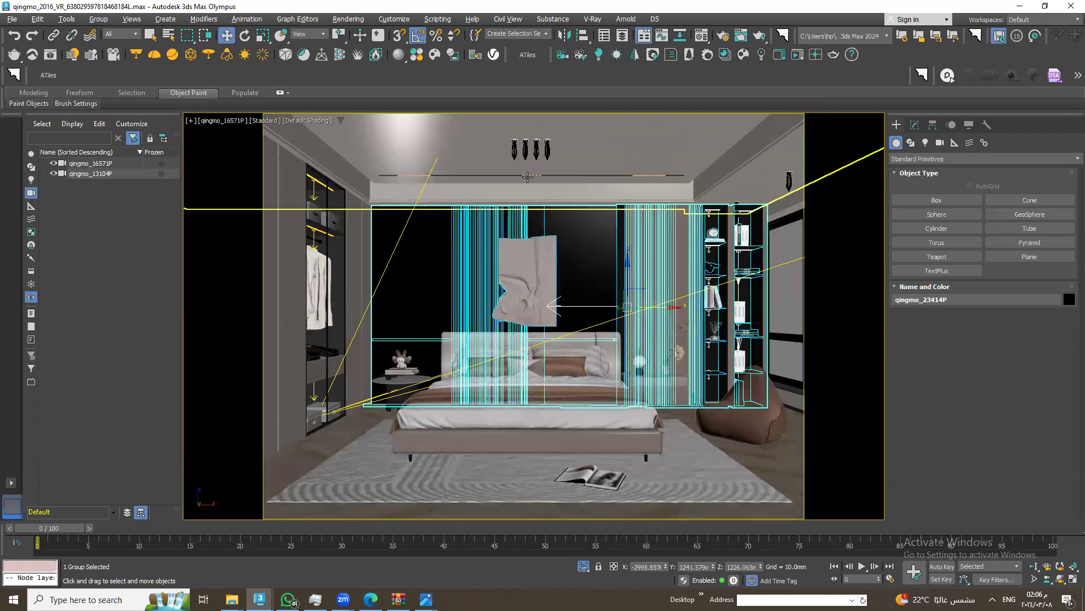
# Select the ceiling light strip and soffit, undoing or cancelling every test move
pyautogui.click(528, 175)
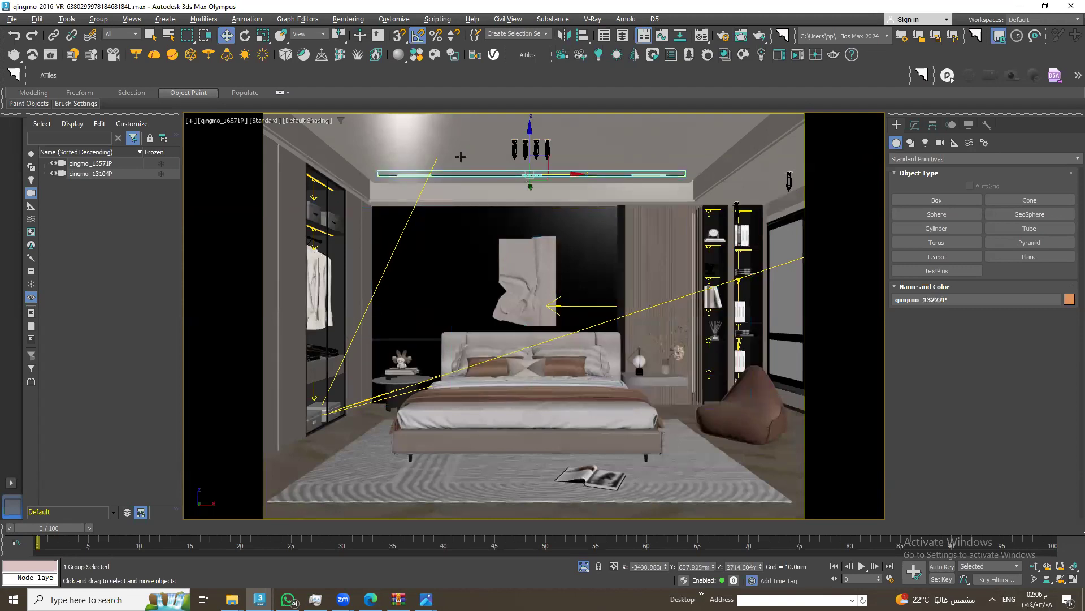
pyautogui.keyDown('ctrl'); pyautogui.click(580, 172); pyautogui.keyUp('ctrl')
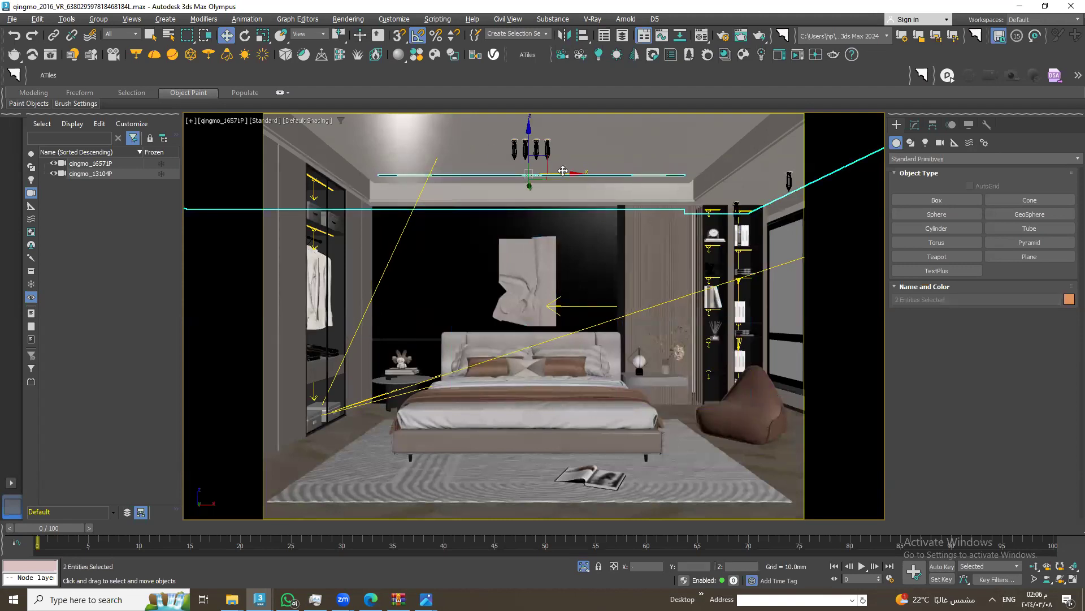
pyautogui.moveTo(563, 167); pyautogui.dragTo(762, 153)
pyautogui.hotkey('ctrl', 'z')
pyautogui.moveTo(540, 165)
pyautogui.mouseDown()
pyautogui.moveTo(392, 210)
pyautogui.moveTo(674, 269)
pyautogui.mouseUp()
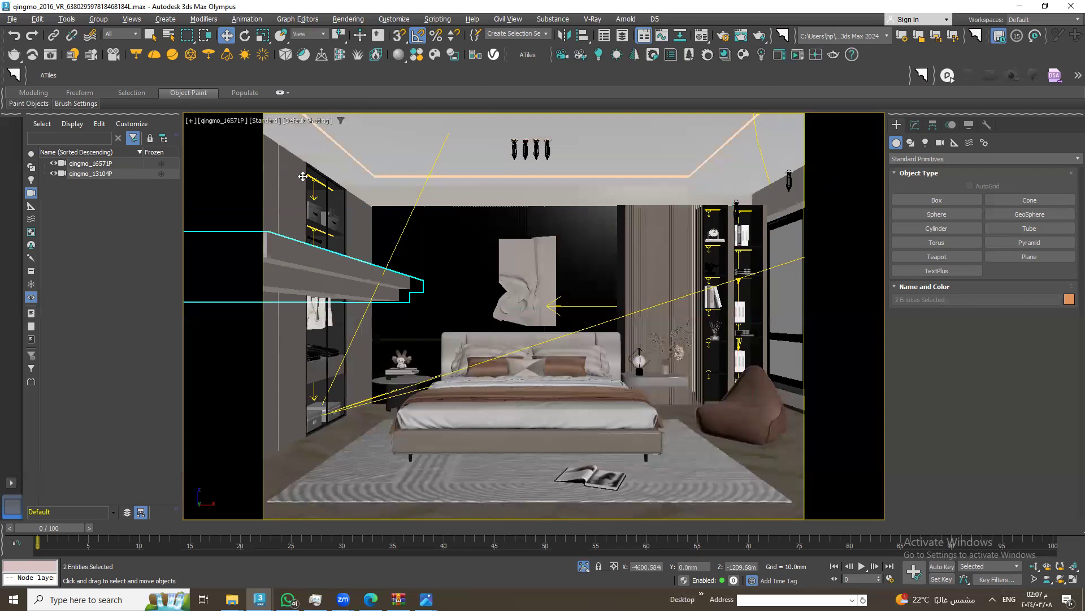
pyautogui.rightClick(673, 269)
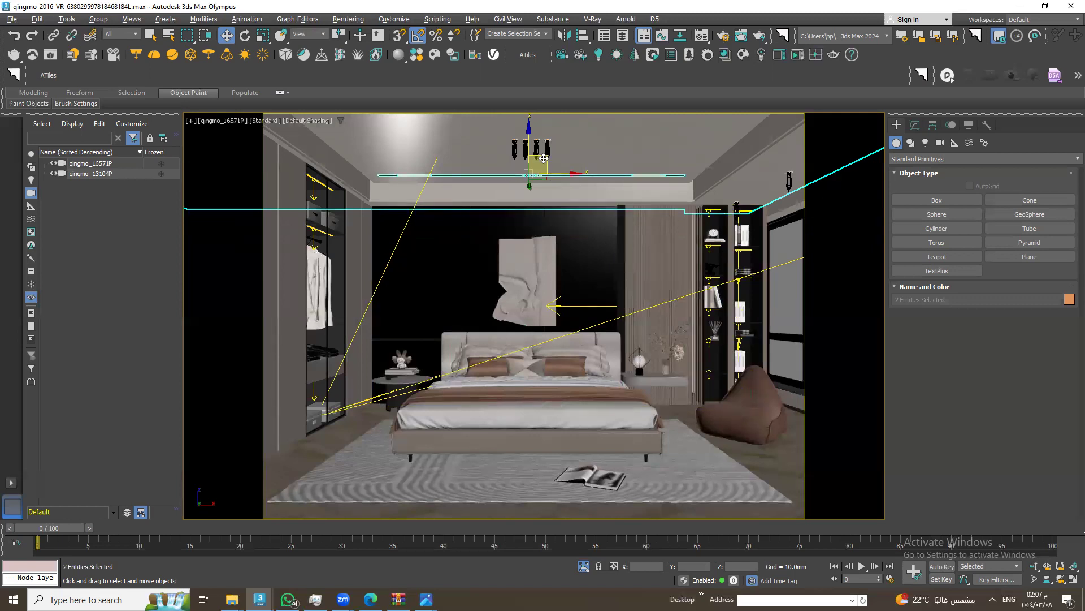
pyautogui.moveTo(544, 159); pyautogui.dragTo(427, 191)
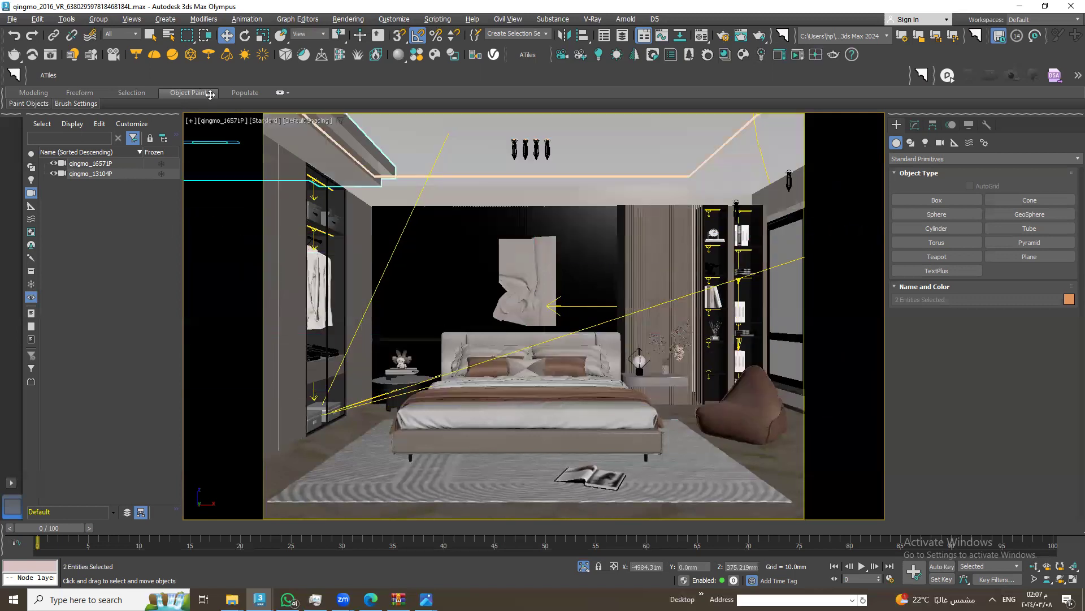
pyautogui.rightClick(427, 190)
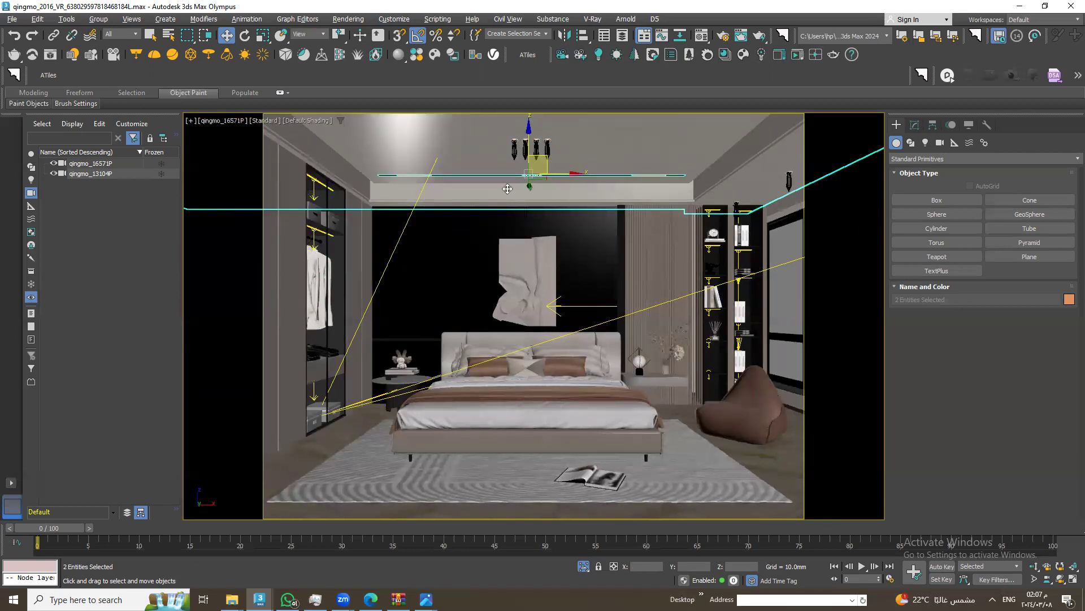
# Save the two selected ceiling pieces on their own as s2f.max
pyautogui.click(11, 19)
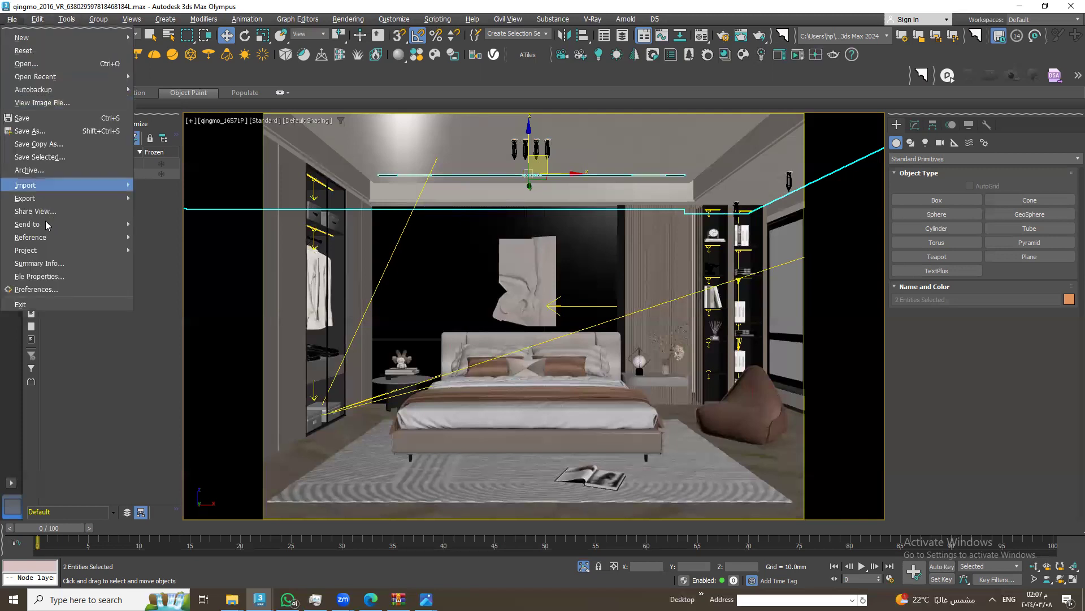
pyautogui.click(49, 157)
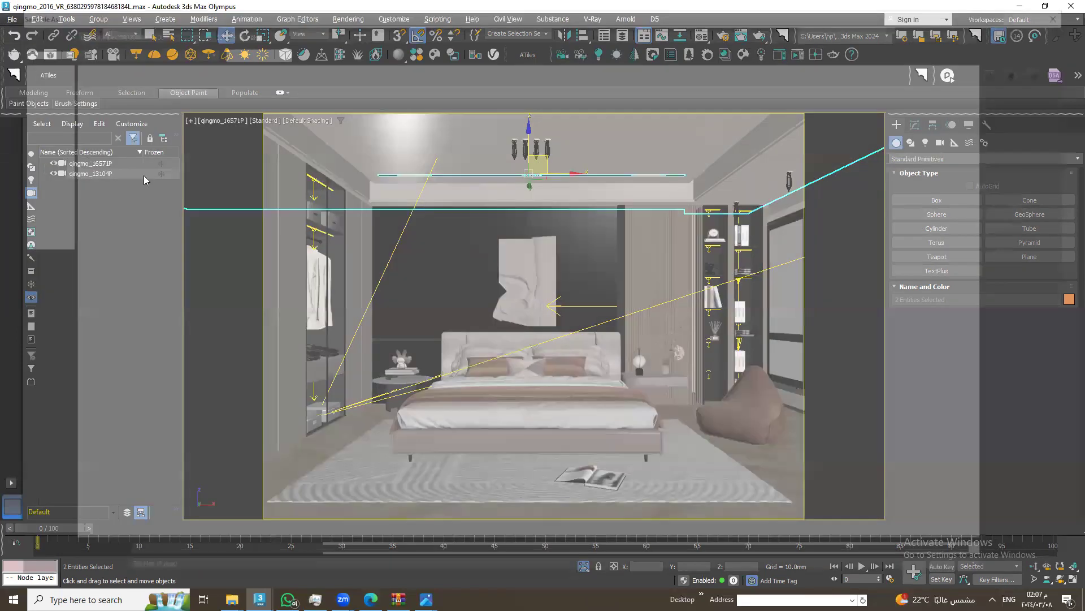
pyautogui.write('s2f')
pyautogui.press('Return')
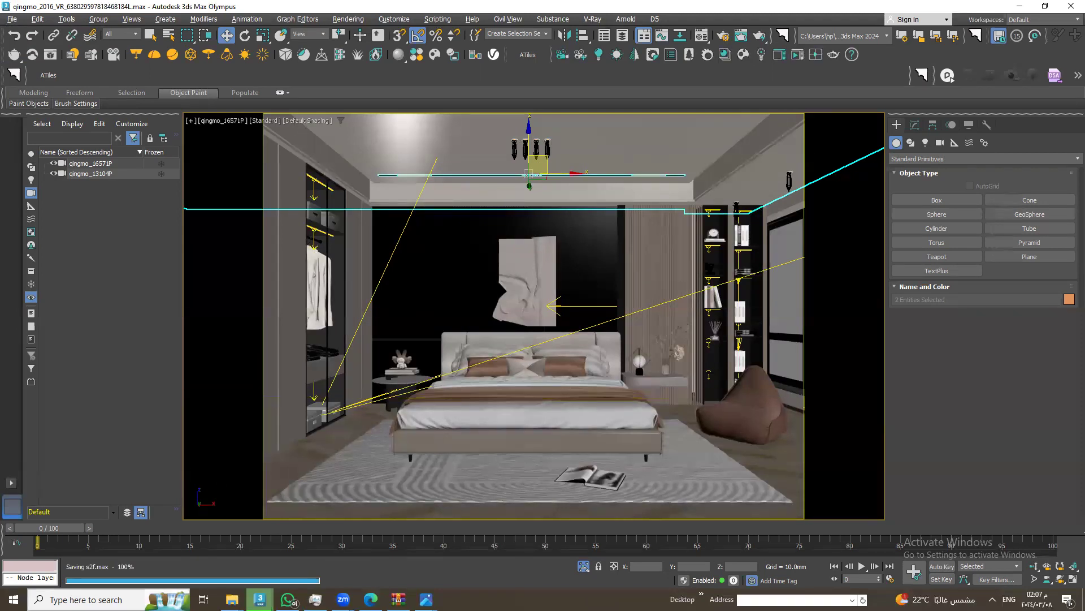
# Switch to the 4orfa.max room scene window and zoom out
pyautogui.click(260, 599)
pyautogui.click(188, 546)
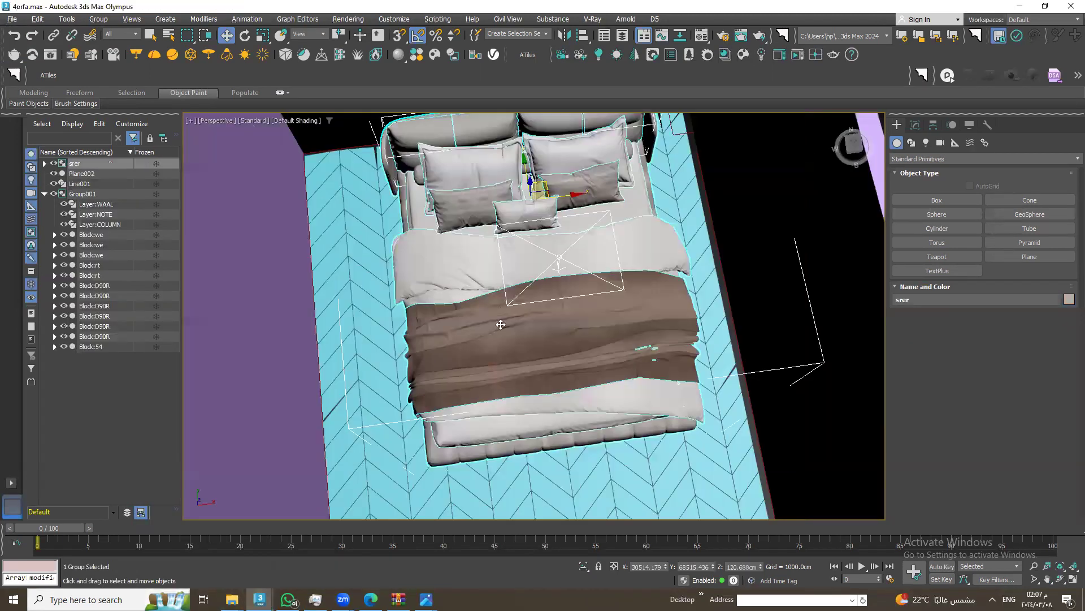
pyautogui.scroll(-5, 480, 327)
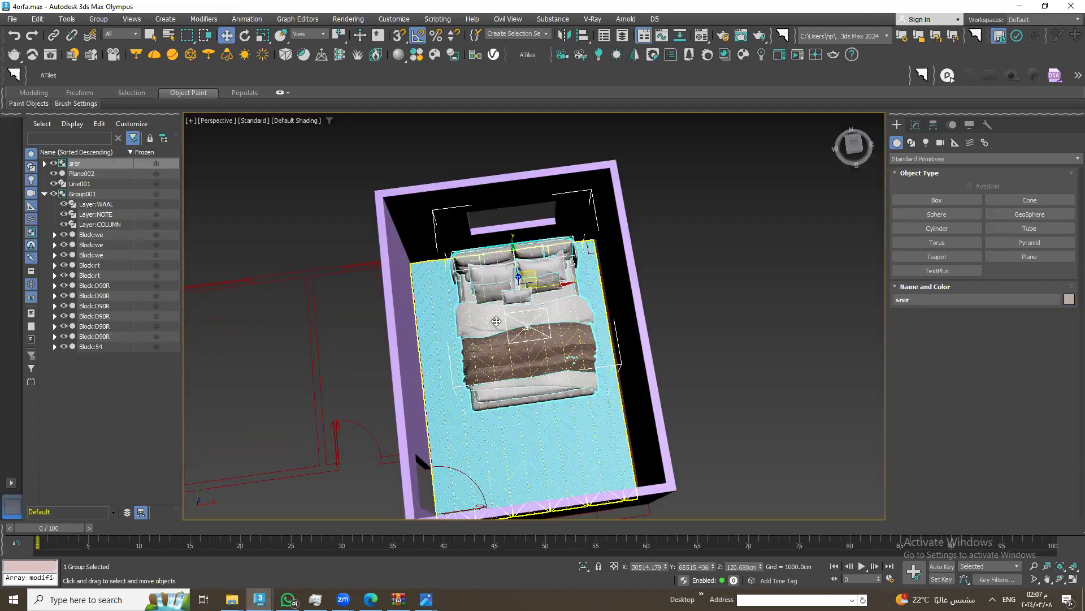
pyautogui.scroll(3, 497, 320)
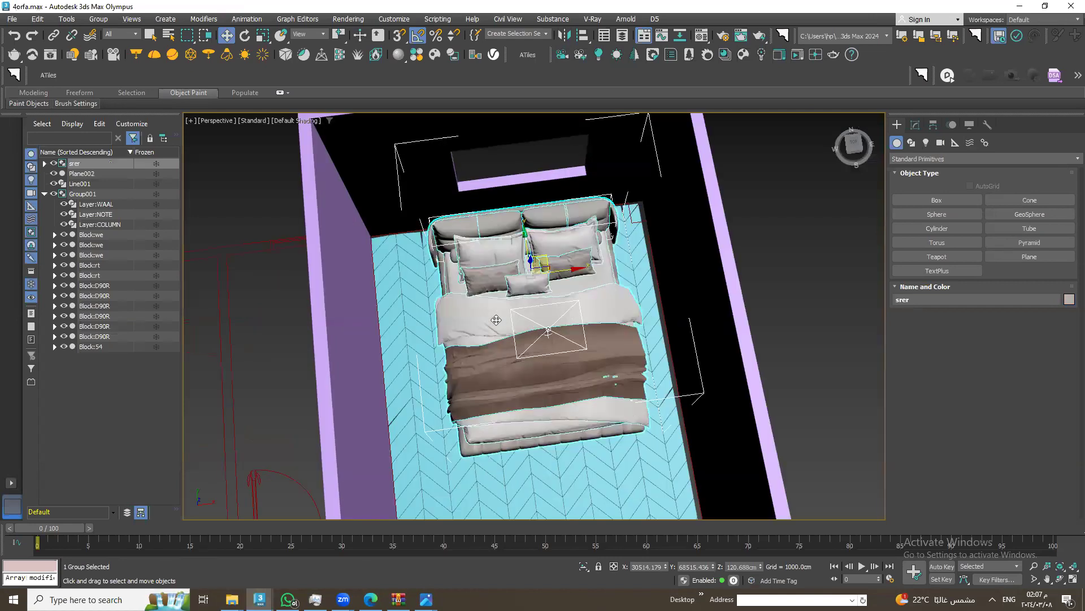
pyautogui.scroll(-3, 496, 320)
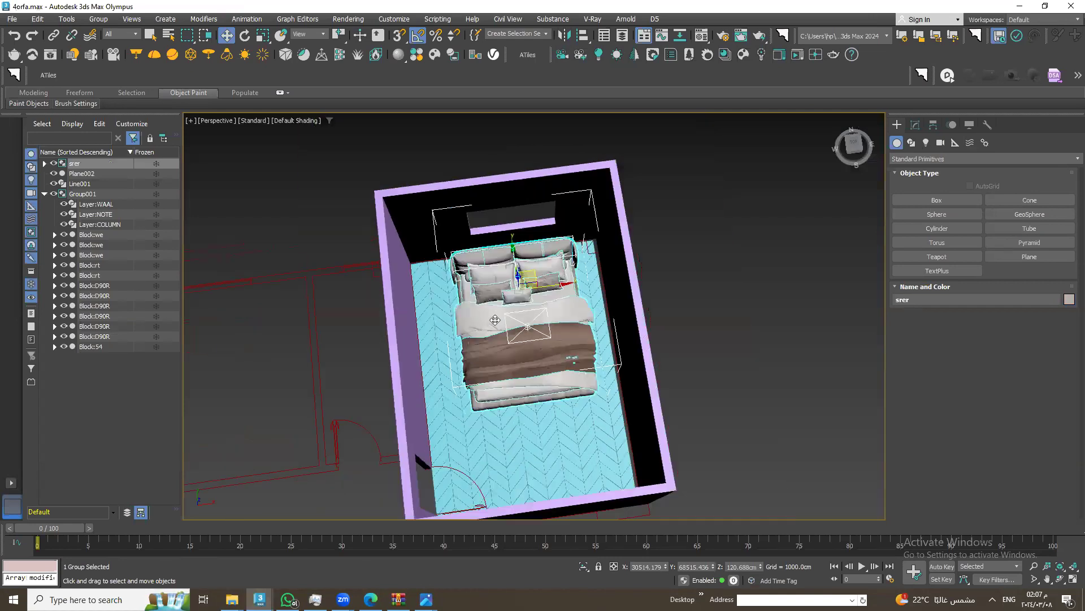
# Orbit around the bed to view it from top-down, side and oblique angles
pyautogui.click(1060, 579)
pyautogui.moveTo(565, 396)
pyautogui.mouseDown()
pyautogui.moveTo(649, 334)
pyautogui.moveTo(509, 446)
pyautogui.moveTo(595, 390)
pyautogui.mouseUp()
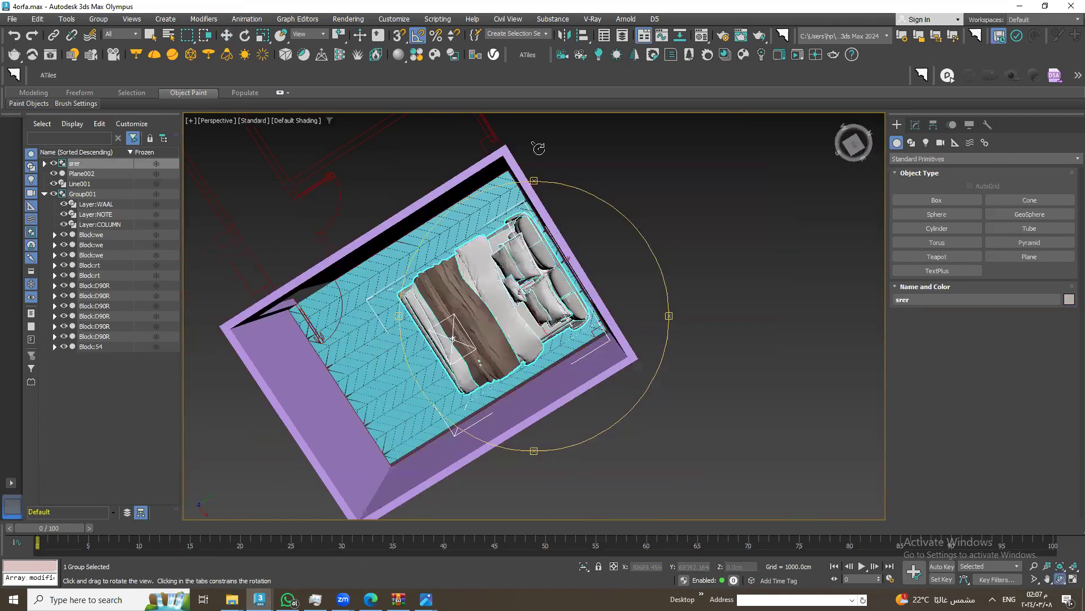
pyautogui.moveTo(538, 148); pyautogui.dragTo(356, 247)
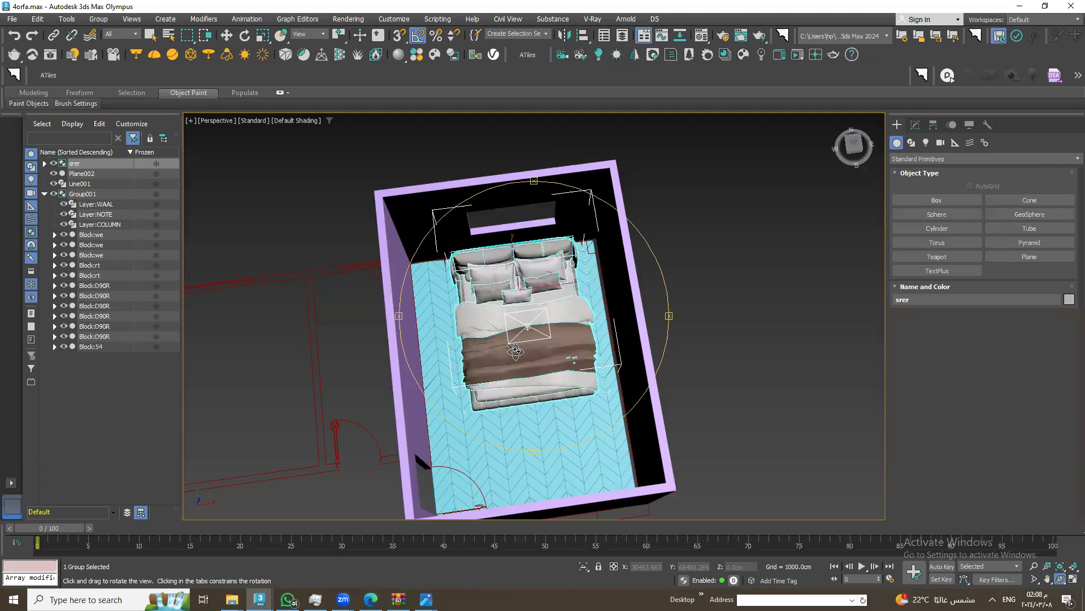
pyautogui.moveTo(510, 357); pyautogui.dragTo(550, 340)
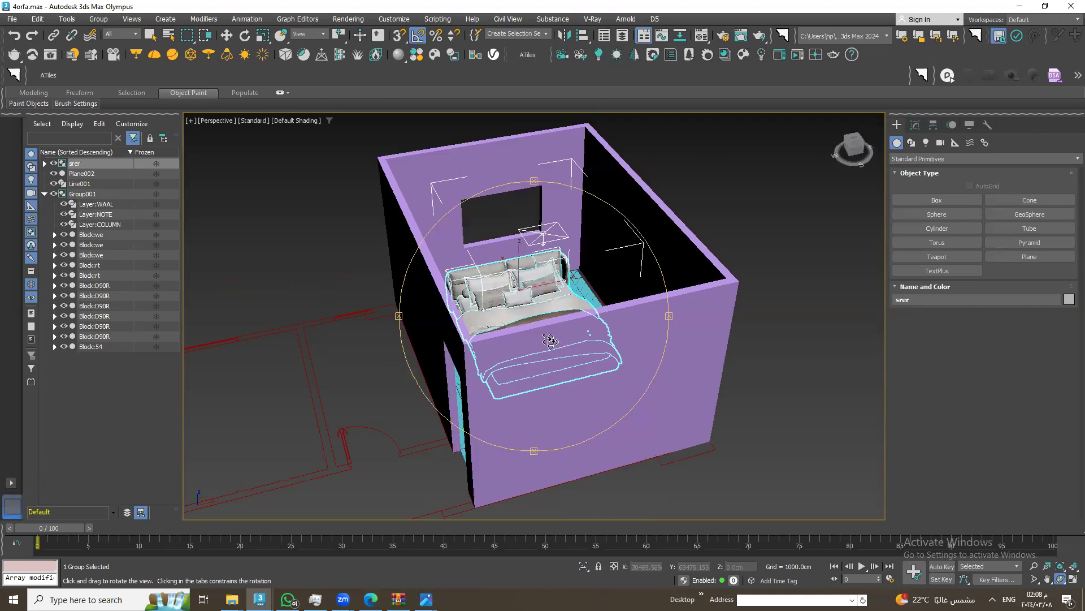
pyautogui.moveTo(550, 348); pyautogui.dragTo(506, 385)
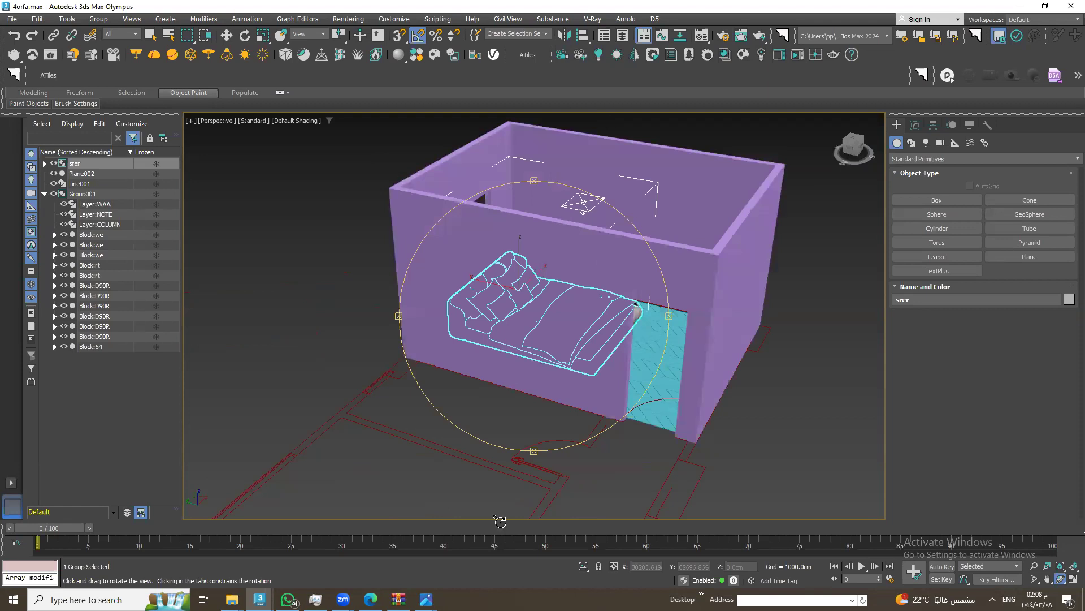
pyautogui.moveTo(500, 521); pyautogui.dragTo(731, 441)
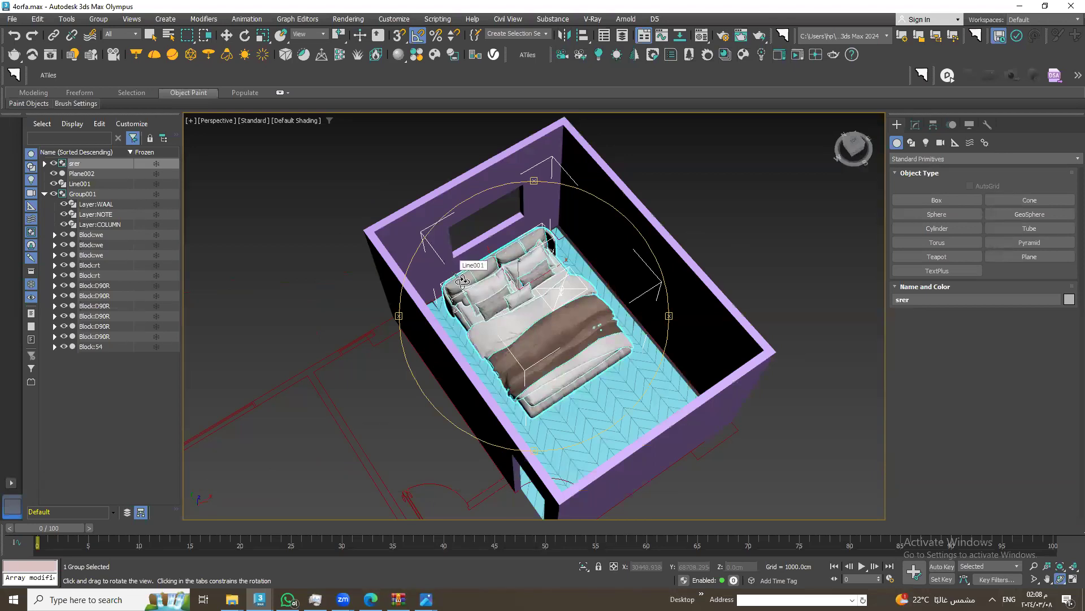
pyautogui.moveTo(499, 351); pyautogui.dragTo(505, 419)
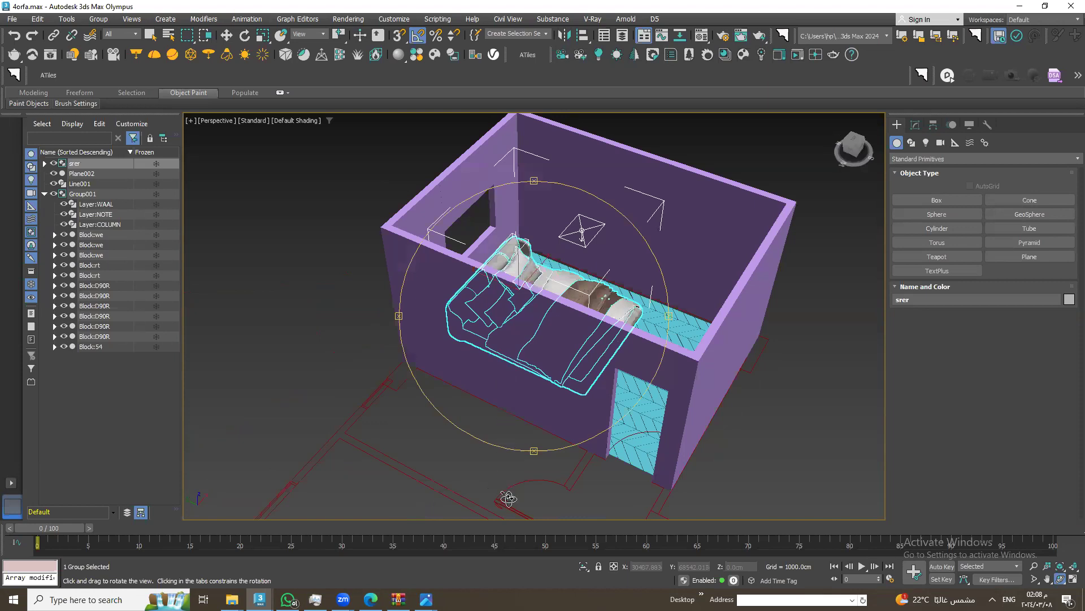
pyautogui.moveTo(459, 366); pyautogui.dragTo(471, 395)
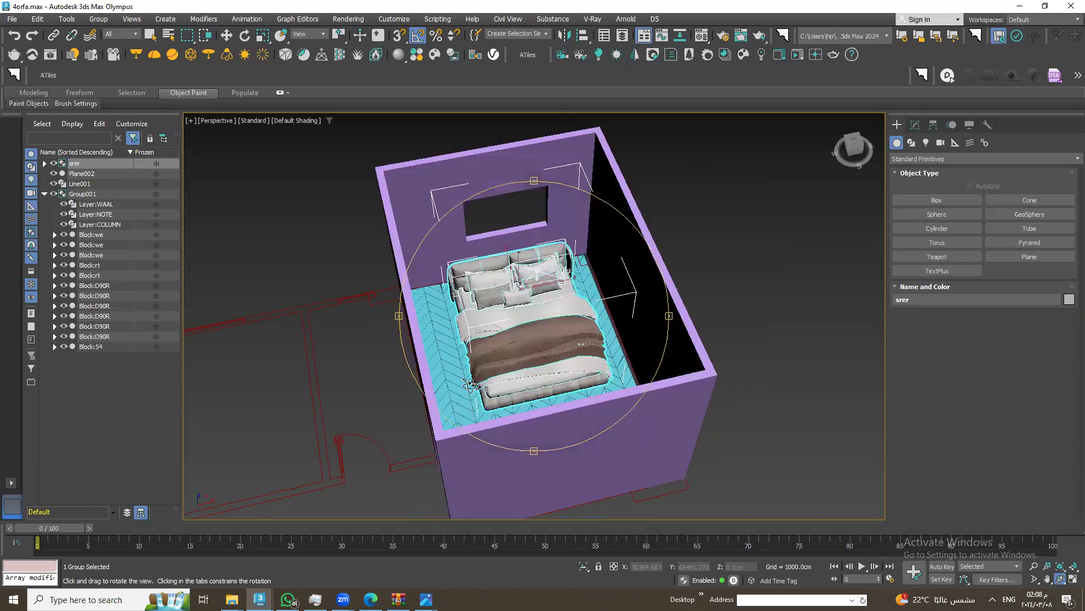
pyautogui.moveTo(474, 353); pyautogui.dragTo(448, 380)
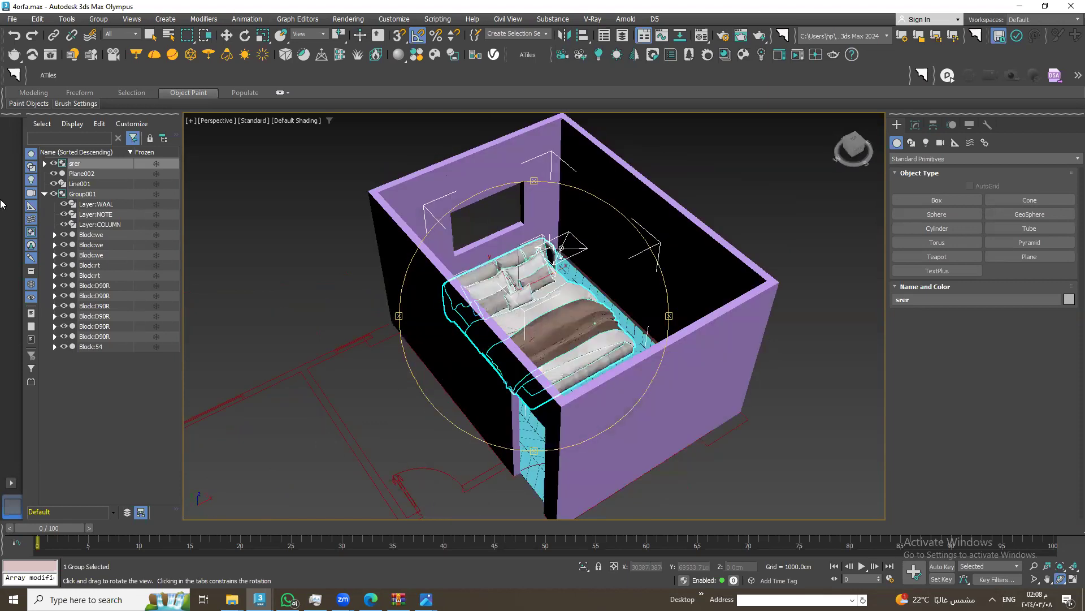
pyautogui.moveTo(459, 261); pyautogui.dragTo(450, 278)
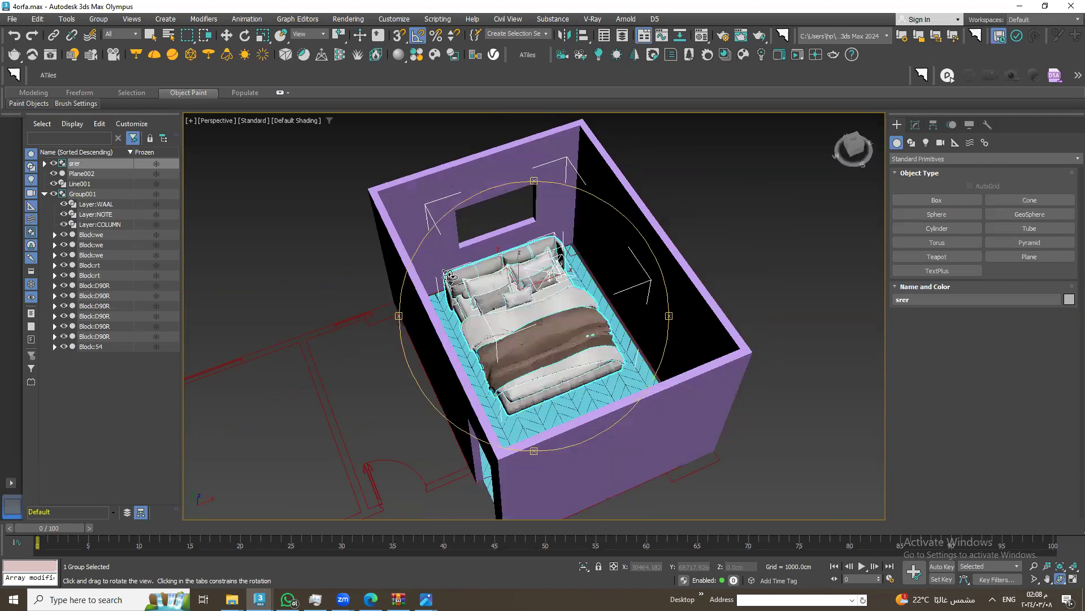
# Merge only the qingmo_17887P object from korsy.max into the 4orfa scene
pyautogui.hotkey('alt', 'f')
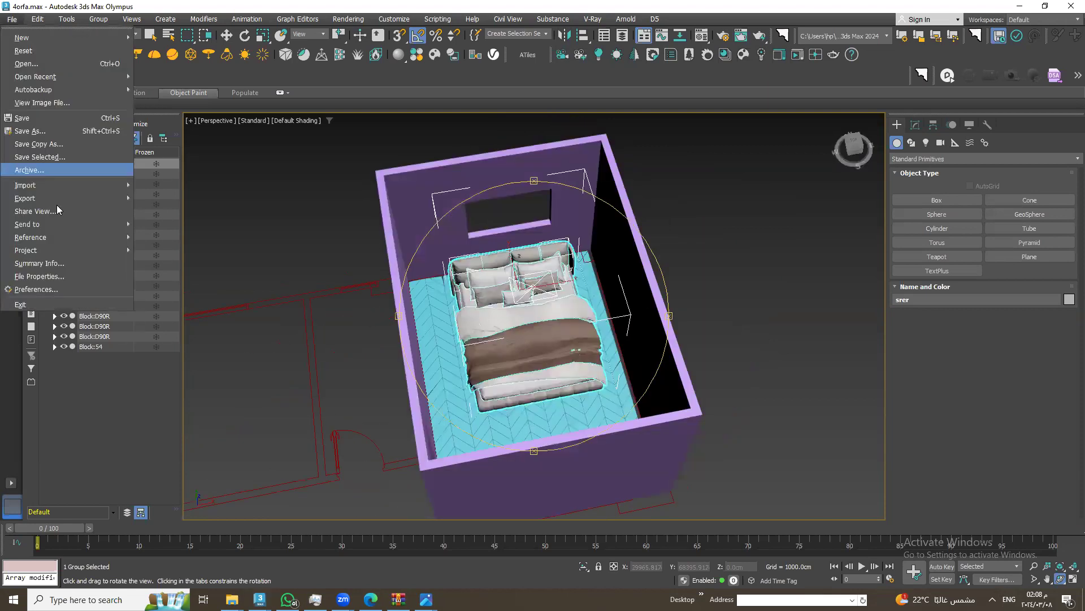
pyautogui.moveTo(25, 185)
pyautogui.press('Return')
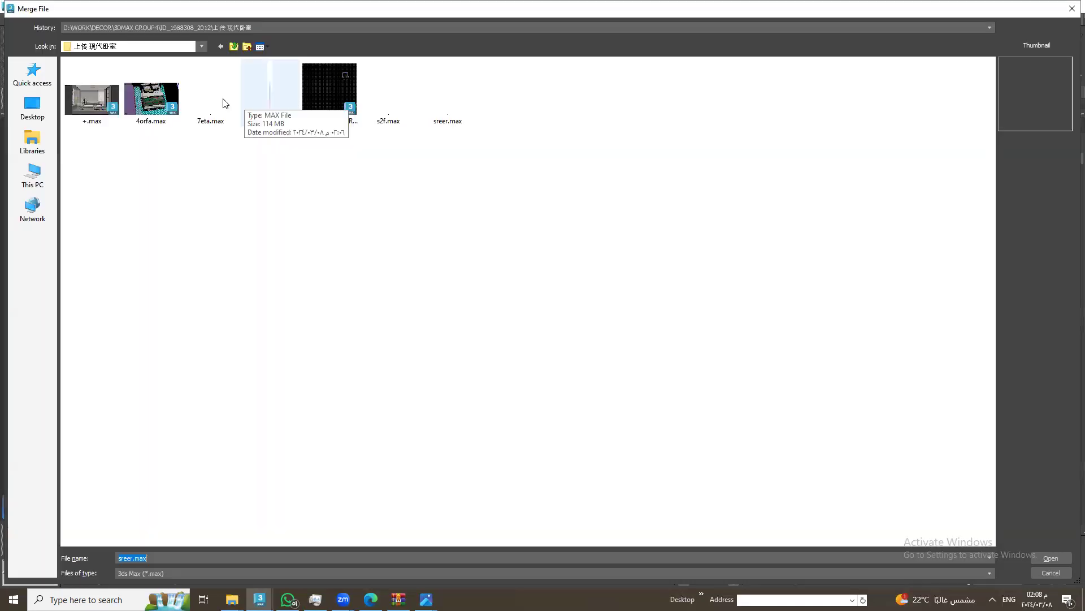
pyautogui.doubleClick(270, 93)
pyautogui.click(480, 195)
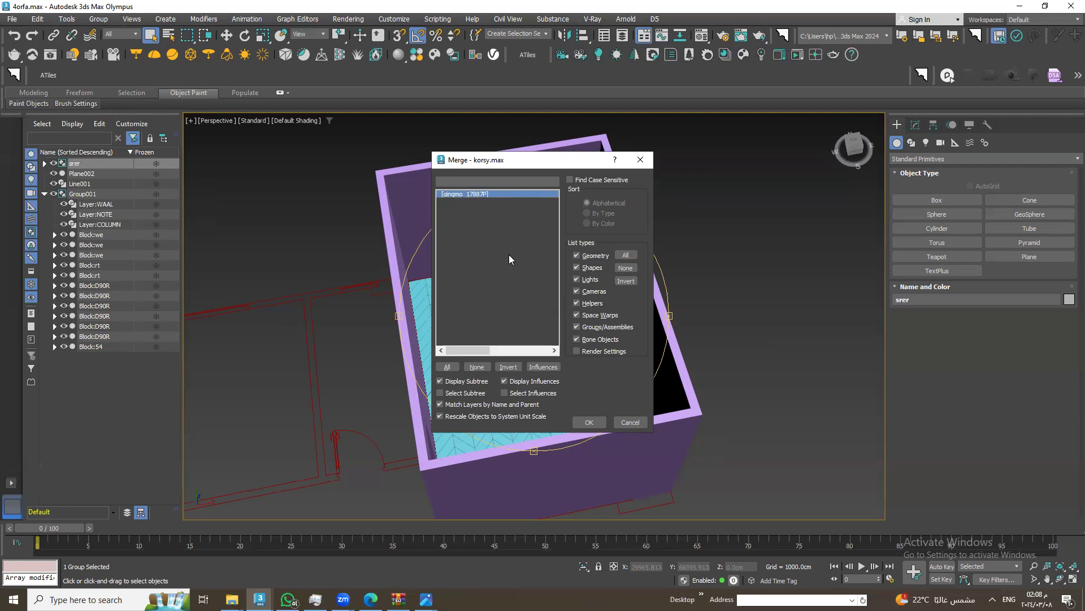
pyautogui.click(585, 423)
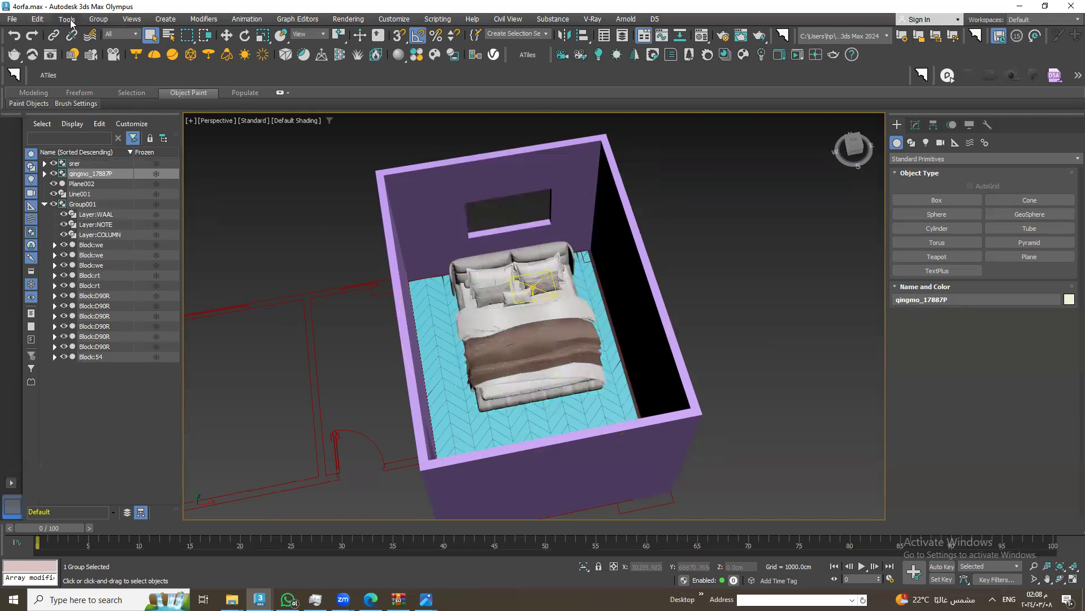
# Centre-align the brown chair to the Plane002 floor with the Align tool
pyautogui.click(67, 19)
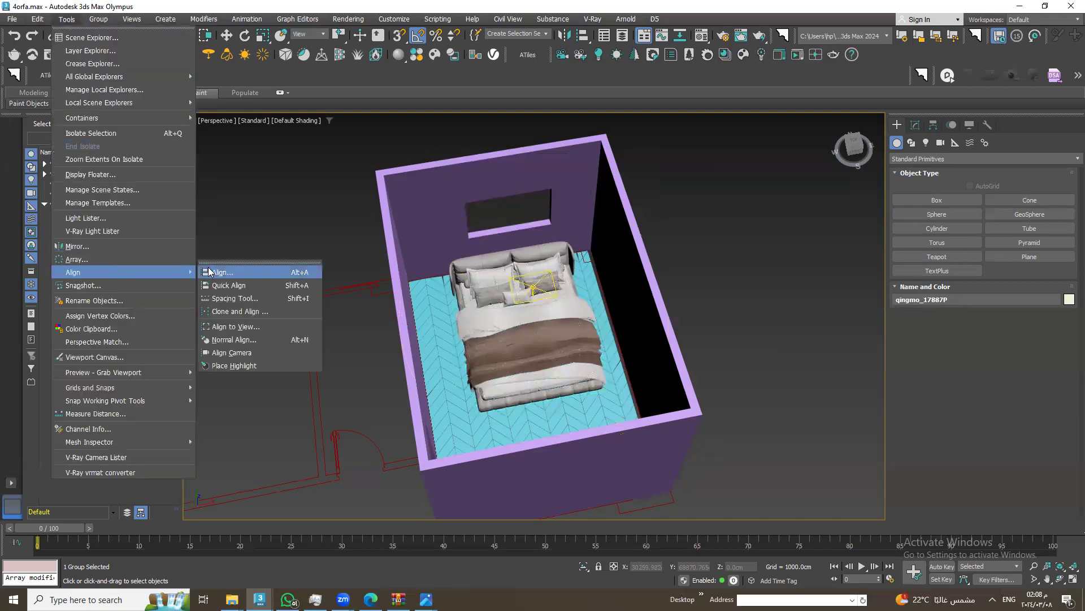
pyautogui.moveTo(73, 273)
pyautogui.click(212, 271)
pyautogui.click(446, 281)
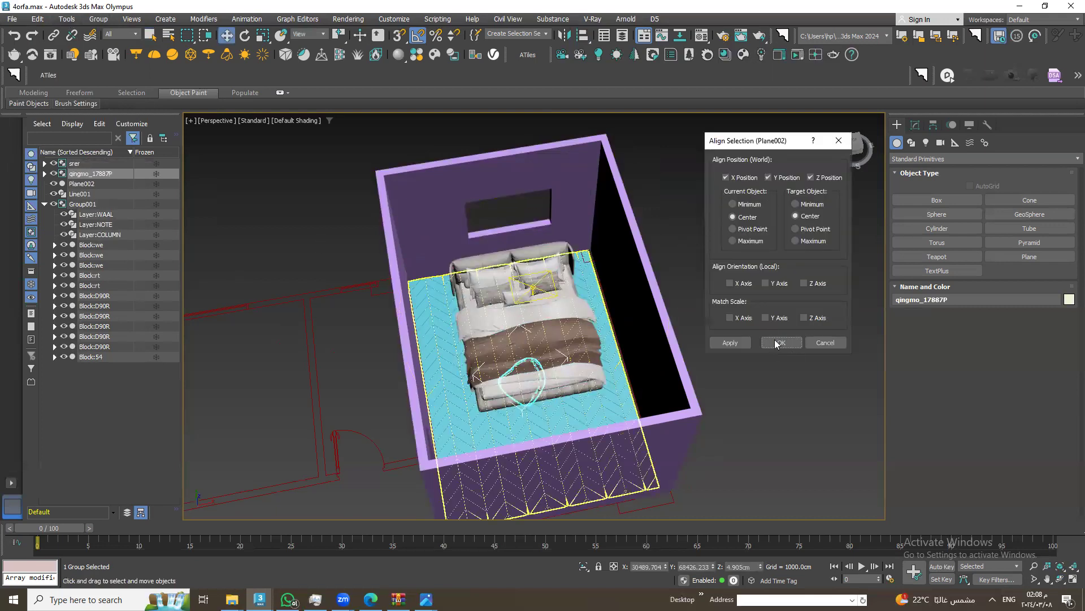
pyautogui.click(777, 343)
# Move the chair around the bed to its lower-right side, near the foot
pyautogui.moveTo(515, 359)
pyautogui.mouseDown()
pyautogui.moveTo(524, 275)
pyautogui.moveTo(447, 278)
pyautogui.mouseUp()
pyautogui.keyDown('alt'); pyautogui.moveTo(447, 278); pyautogui.dragTo(428, 276, button='middle'); pyautogui.keyUp('alt')
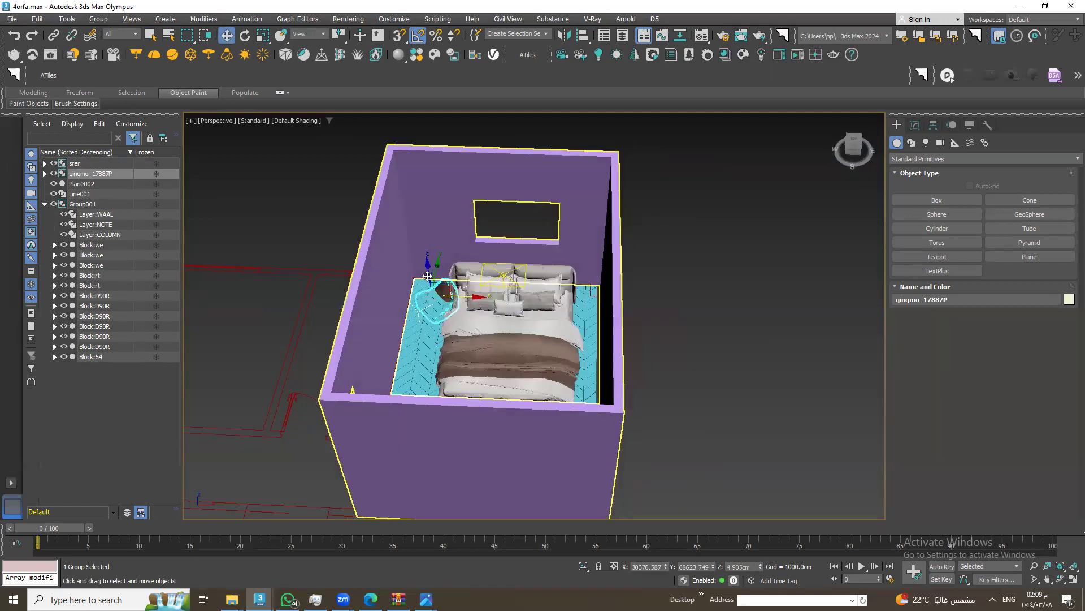
pyautogui.moveTo(428, 276); pyautogui.dragTo(428, 240)
pyautogui.press('z')
pyautogui.keyDown('alt'); pyautogui.moveTo(471, 368); pyautogui.dragTo(377, 386, button='middle'); pyautogui.keyUp('alt')
pyautogui.scroll(-10, 385, 424)
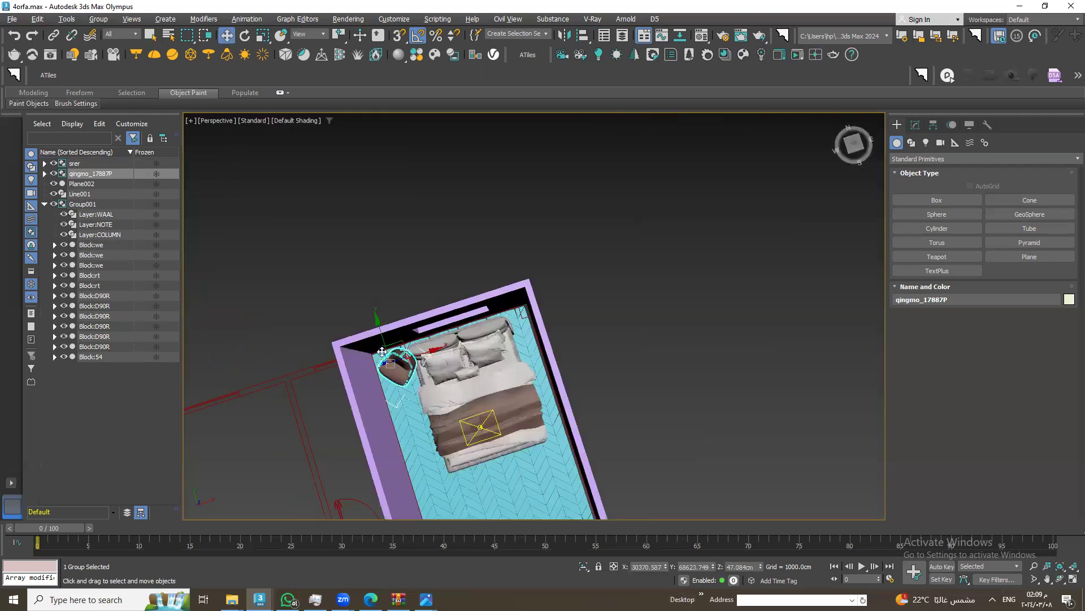
pyautogui.moveTo(406, 345)
pyautogui.mouseDown()
pyautogui.moveTo(566, 452)
pyautogui.moveTo(577, 435)
pyautogui.mouseUp()
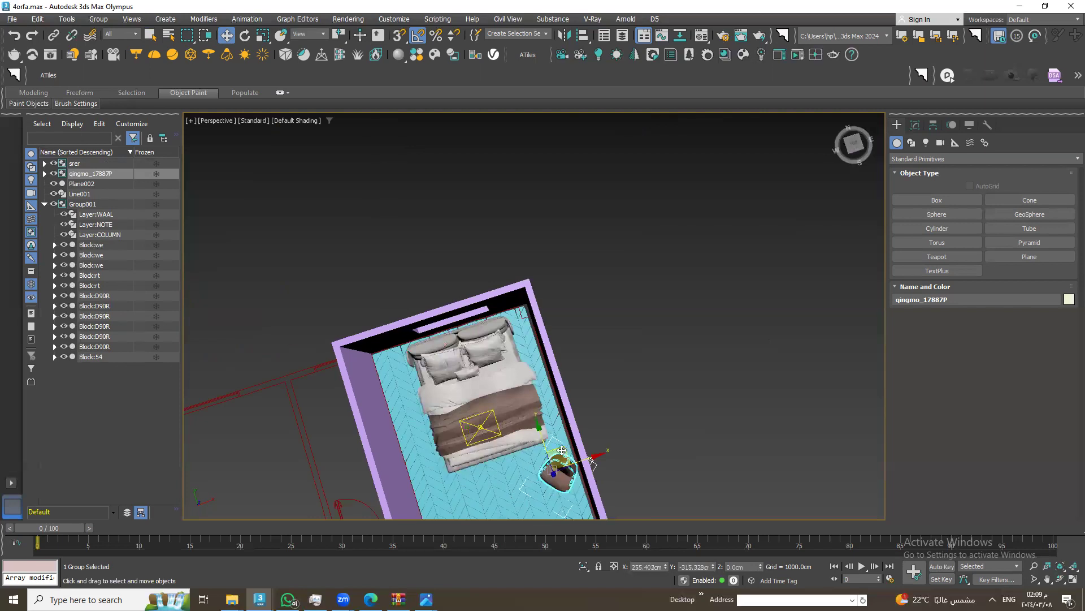
pyautogui.press('z')
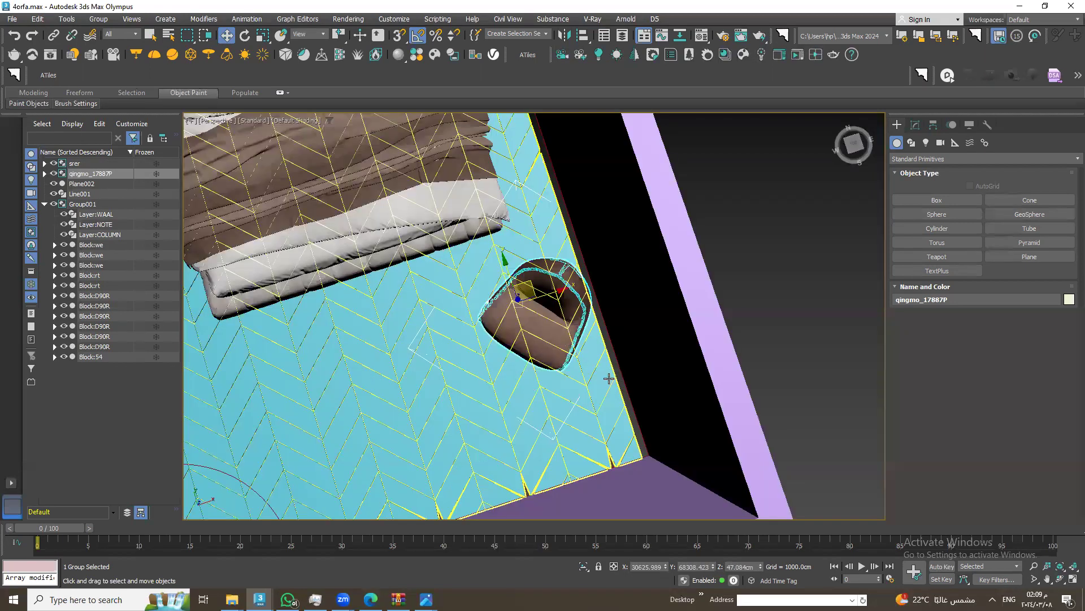
# Lower the chair onto the floor, check it from above, and open the Merge File dialog
pyautogui.moveTo(558, 334)
pyautogui.keyDown('alt'); pyautogui.mouseDown(button='middle')
pyautogui.moveTo(464, 300)
pyautogui.moveTo(567, 332)
pyautogui.moveTo(499, 285)
pyautogui.mouseUp(button='middle'); pyautogui.keyUp('alt')
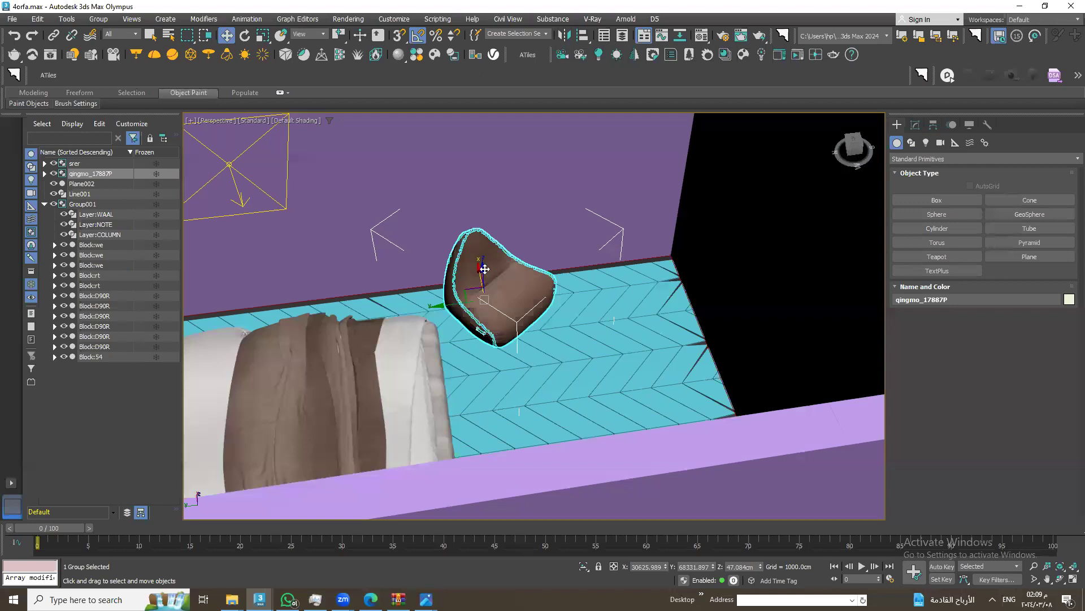
pyautogui.moveTo(484, 269); pyautogui.dragTo(486, 281)
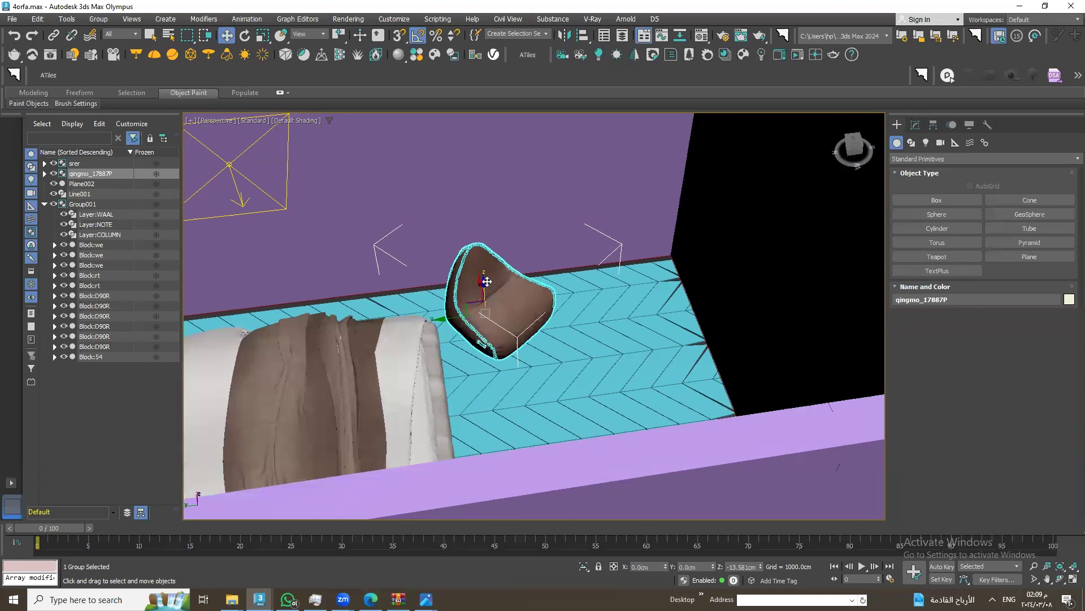
pyautogui.keyDown('alt'); pyautogui.moveTo(444, 317); pyautogui.dragTo(455, 335, button='middle'); pyautogui.keyUp('alt')
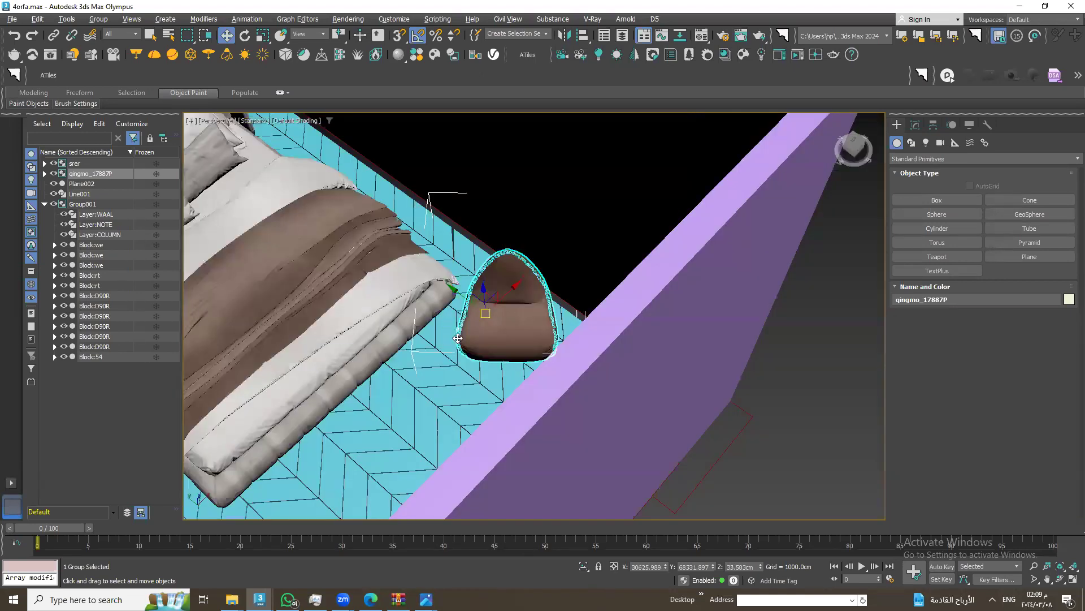
pyautogui.scroll(-10, 463, 362)
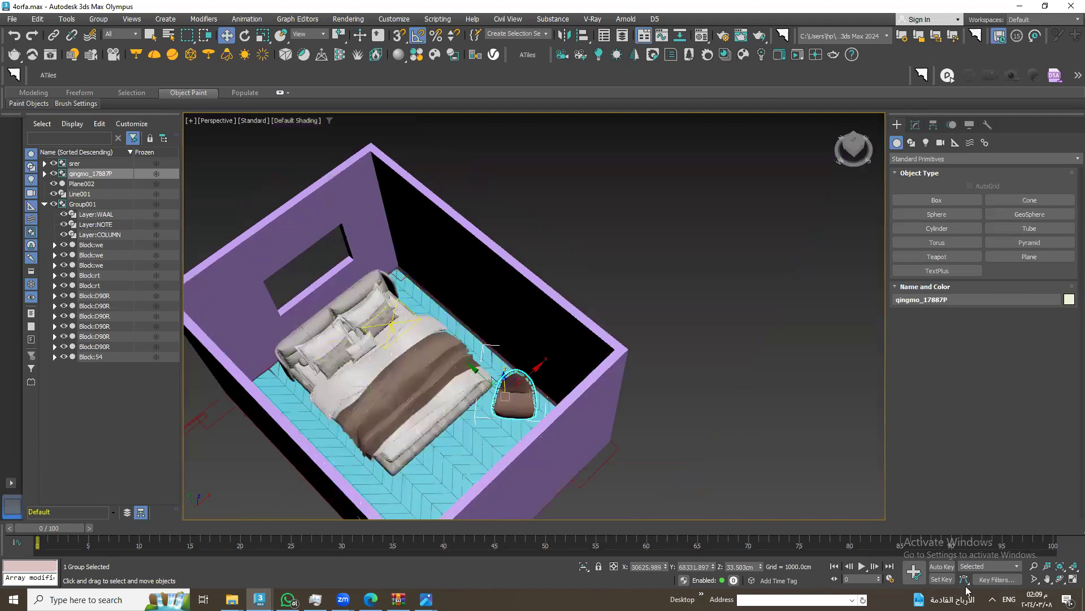
pyautogui.click(1060, 579)
pyautogui.moveTo(579, 358)
pyautogui.mouseDown()
pyautogui.moveTo(533, 366)
pyautogui.moveTo(608, 410)
pyautogui.mouseUp()
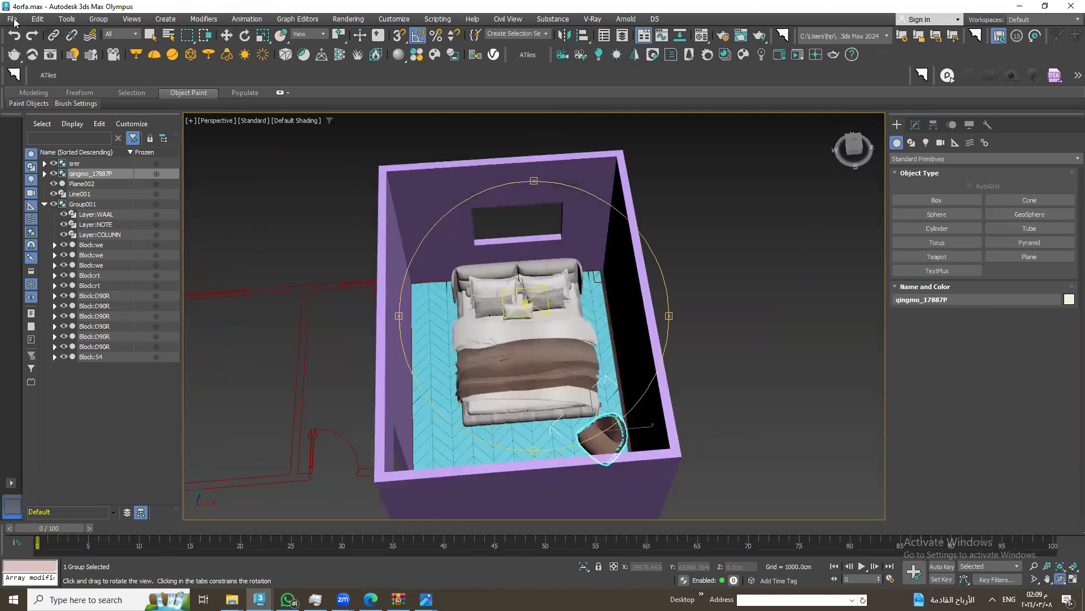
pyautogui.click(12, 20)
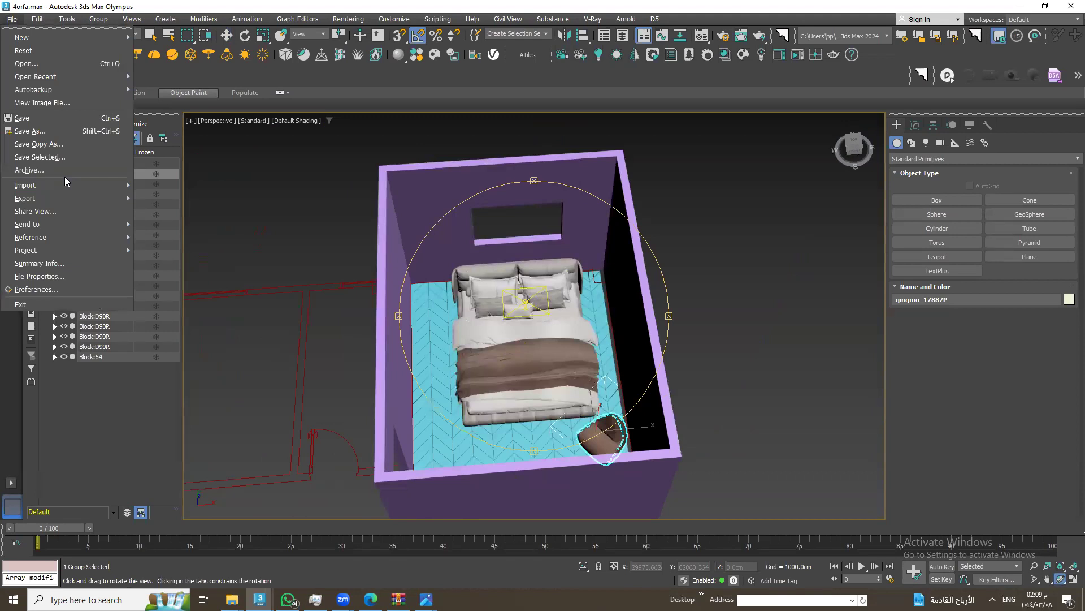
pyautogui.moveTo(25, 185)
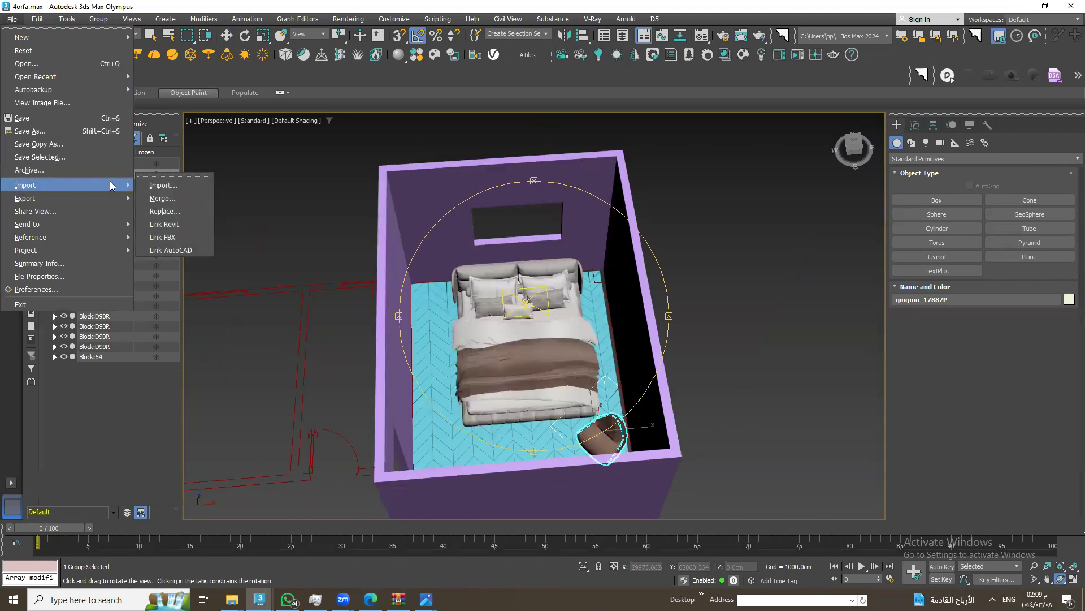
pyautogui.click(195, 197)
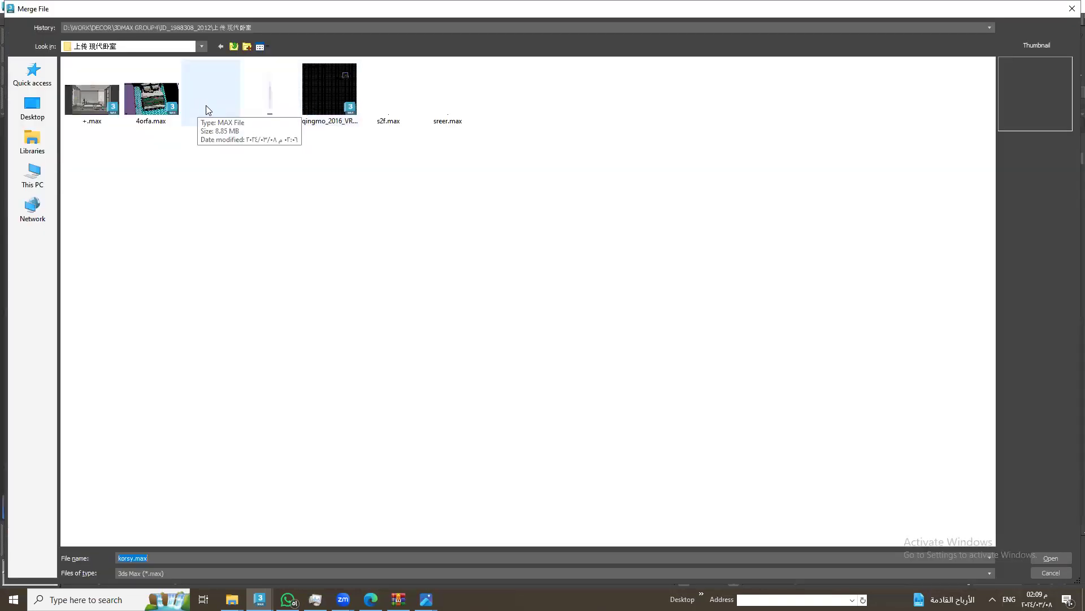
# Merge the qingmo_23414P wall unit from 7eta.max into the 4orfa room
pyautogui.doubleClick(213, 108)
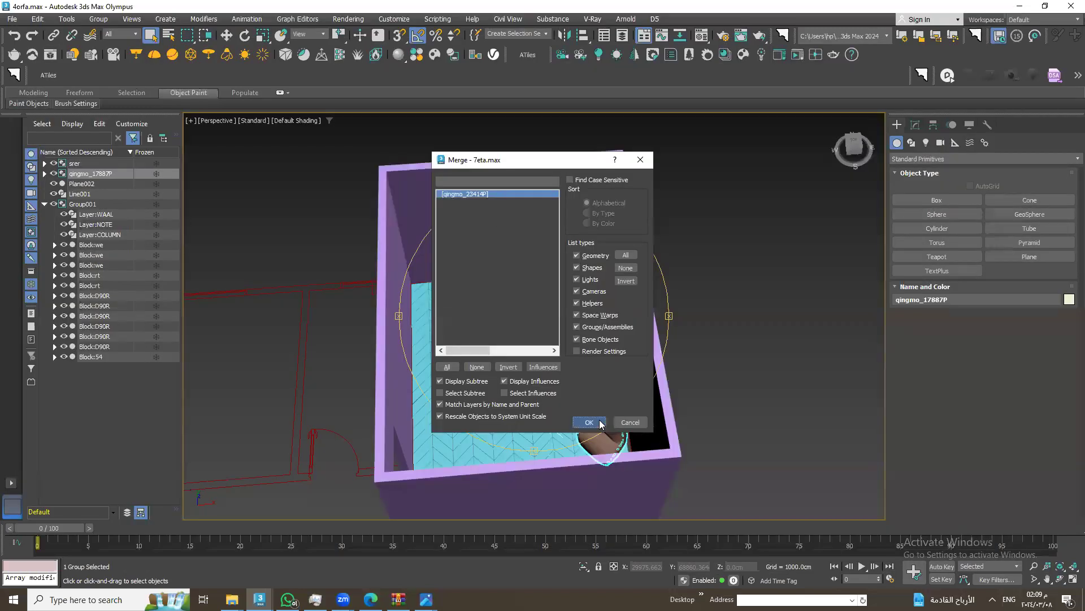
pyautogui.click(597, 423)
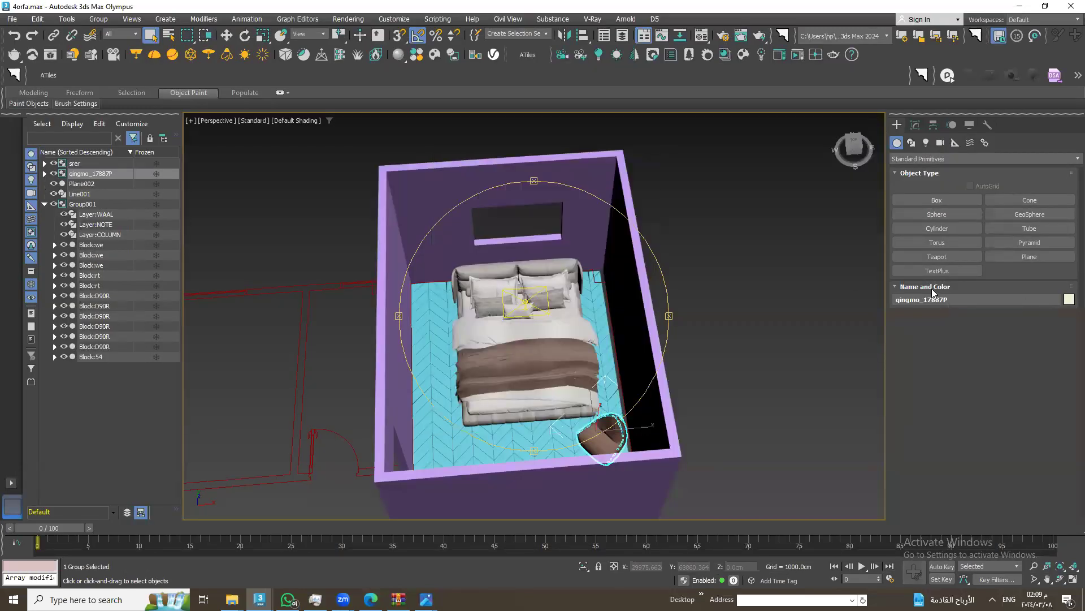
# Centre-align the wall unit to Line001 and review it from several views
pyautogui.click(67, 21)
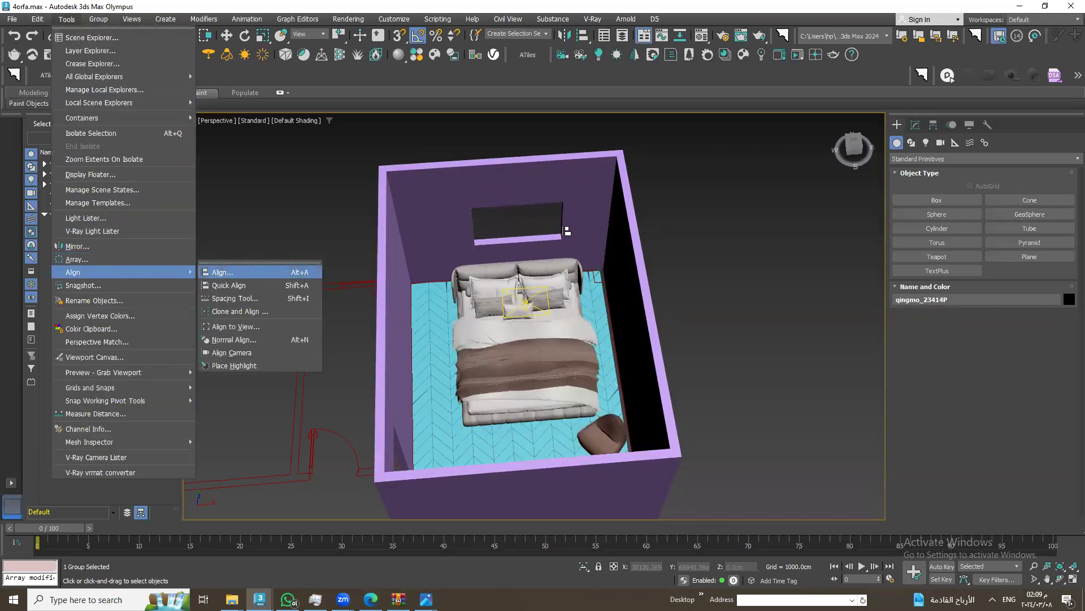
pyautogui.click(570, 232)
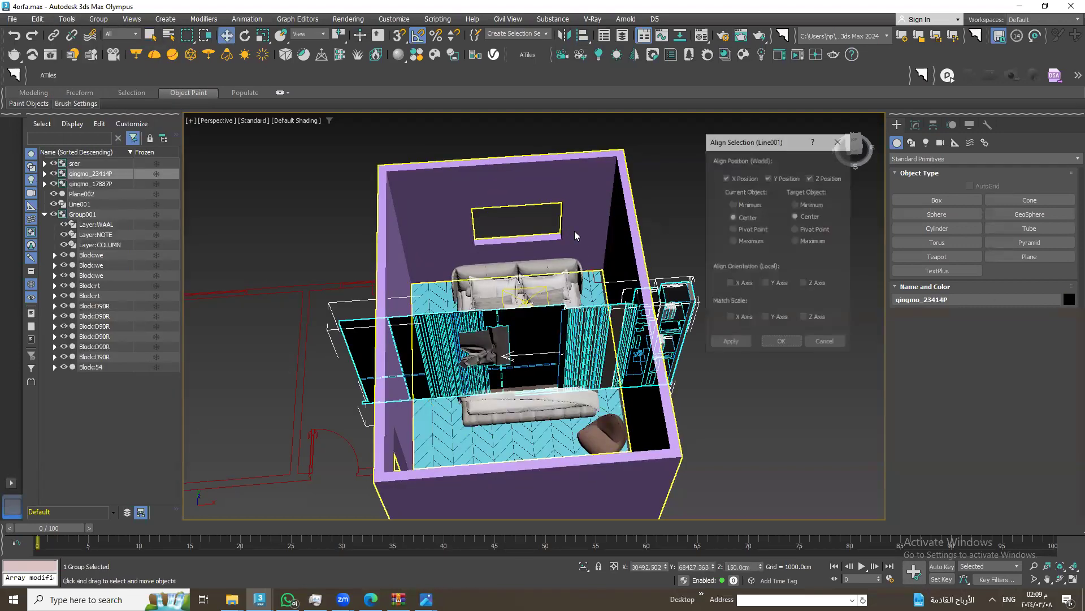
pyautogui.click(773, 342)
pyautogui.scroll(3, 510, 358)
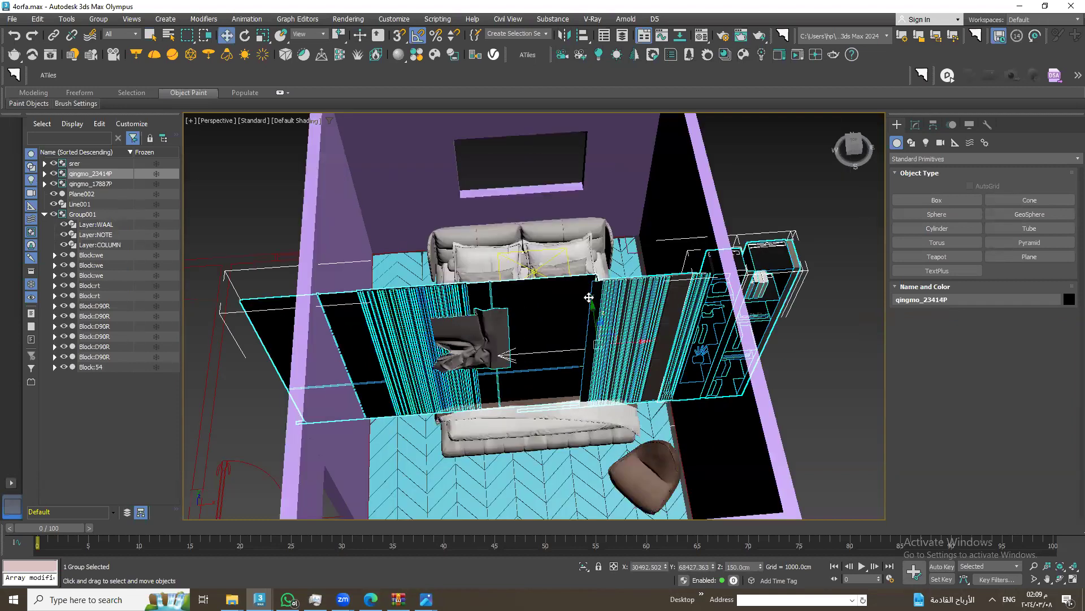
pyautogui.scroll(2, 588, 297)
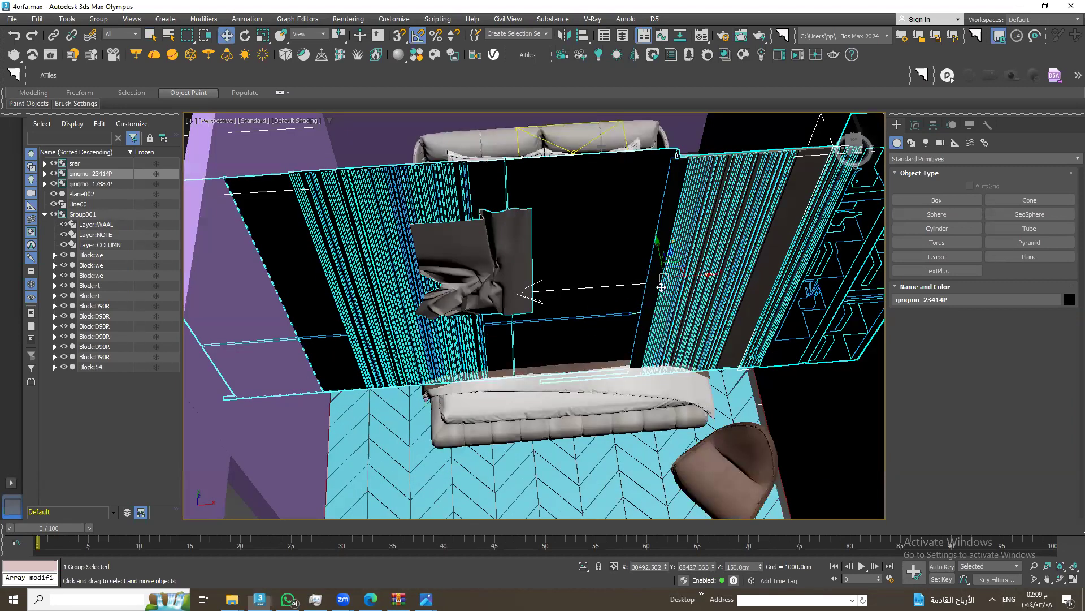
pyautogui.keyDown('alt'); pyautogui.moveTo(661, 287); pyautogui.dragTo(649, 266, button='middle'); pyautogui.keyUp('alt')
pyautogui.hotkey('shift', 'z')
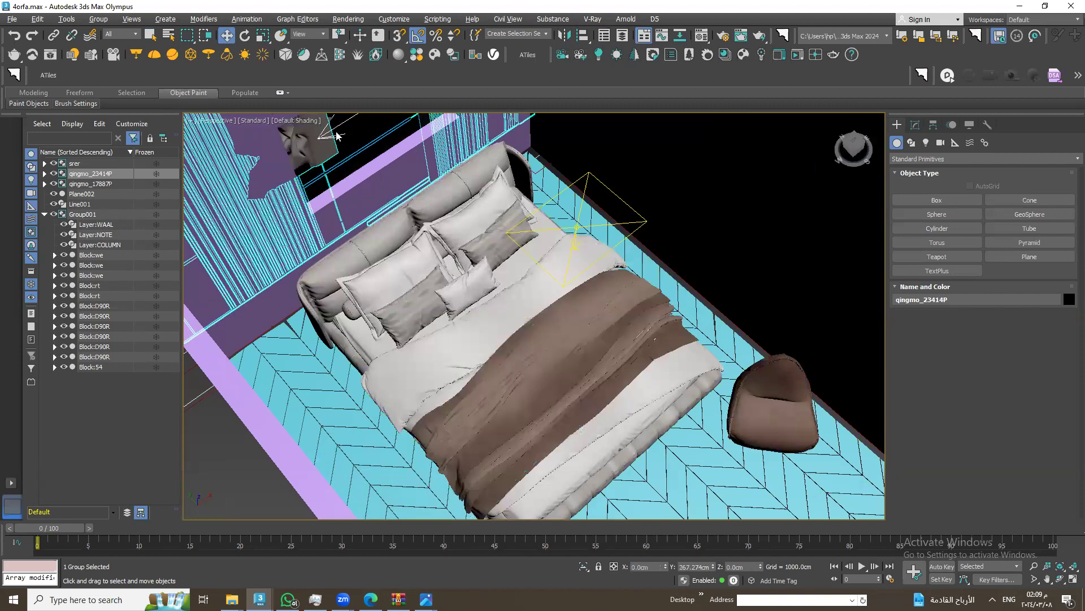
pyautogui.hotkey('shift', 'z')
pyautogui.hotkey('shift', 'z')
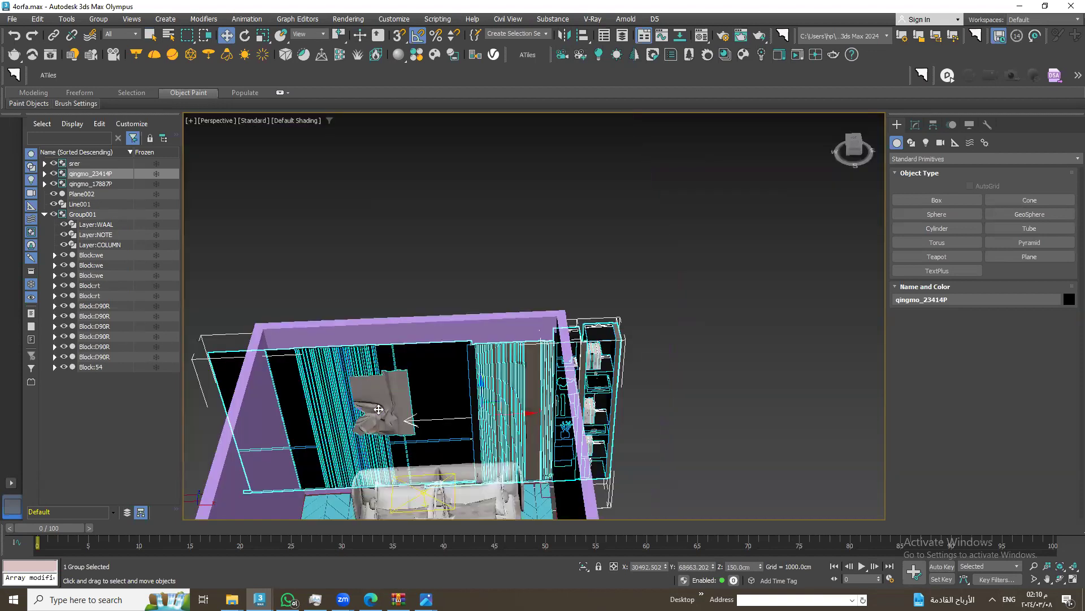
pyautogui.hotkey('shift', 'z')
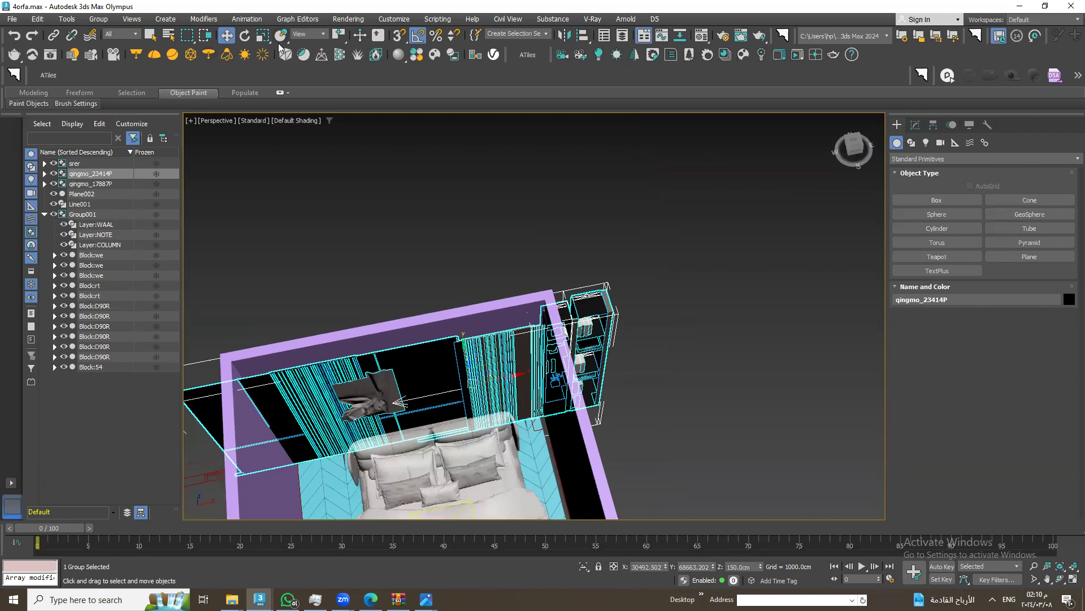
# Scale the wall unit uniformly to about 54.5% and inspect it against the back wall
pyautogui.click(263, 35)
pyautogui.moveTo(428, 391); pyautogui.dragTo(504, 375)
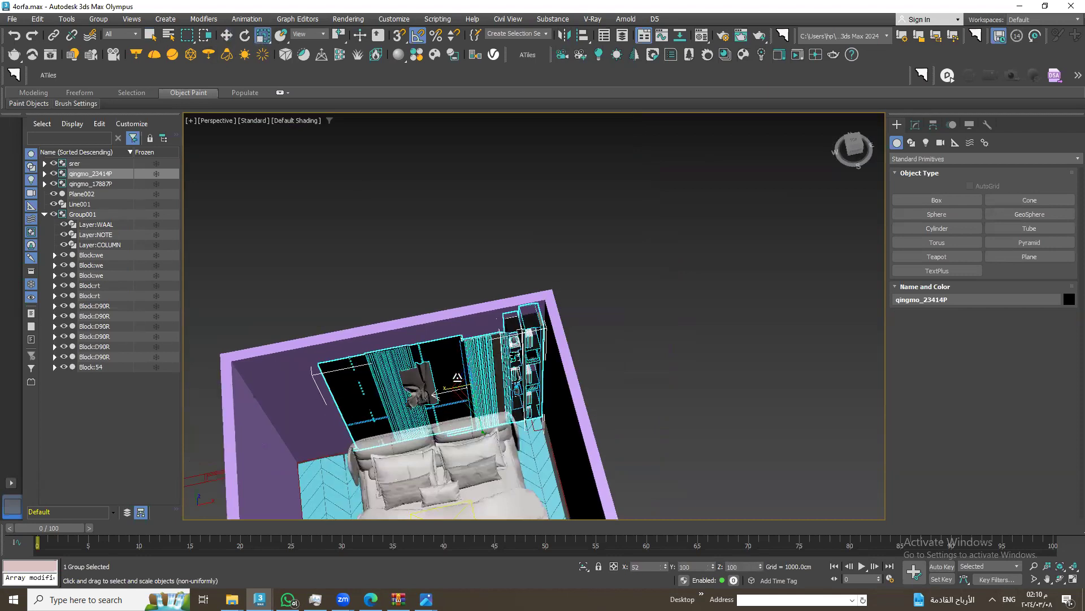
pyautogui.hotkey('shift', 'z')
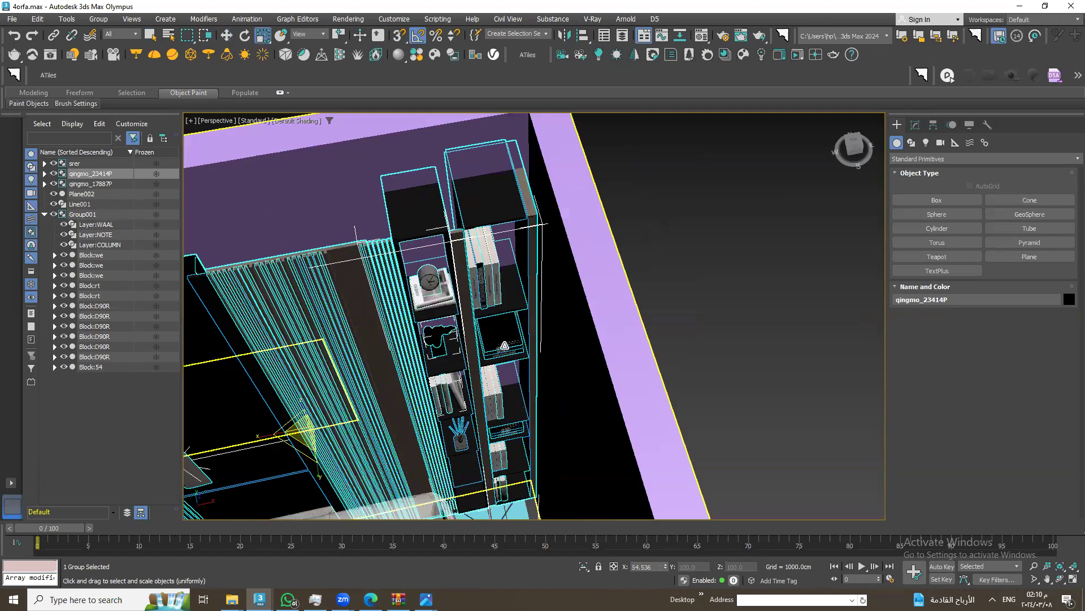
pyautogui.hotkey('shift', 'z')
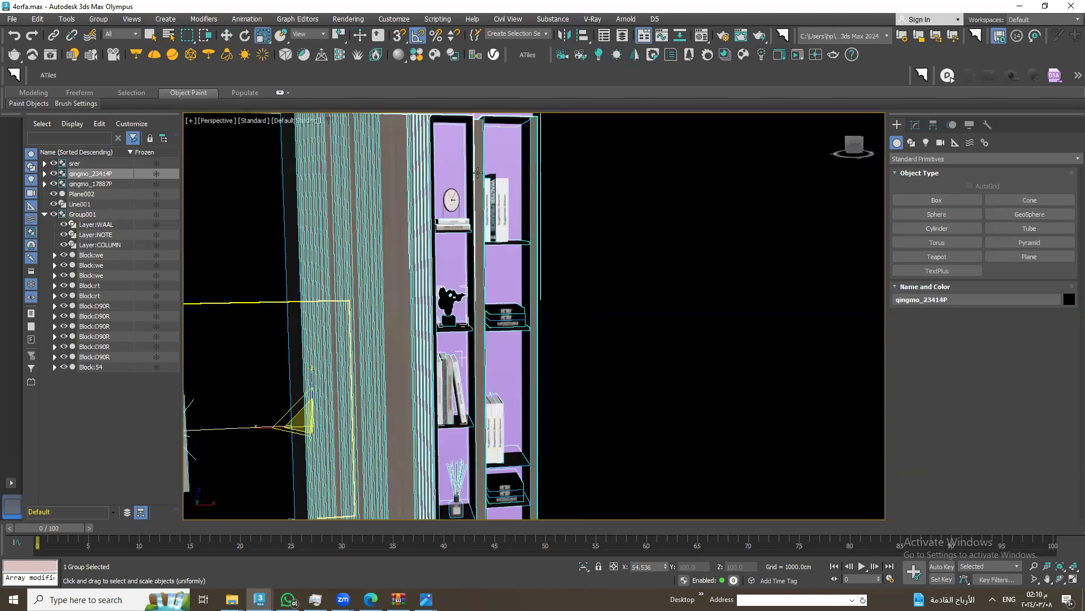
pyautogui.hotkey('shift', 'z')
pyautogui.hotkey('shift', 'z')
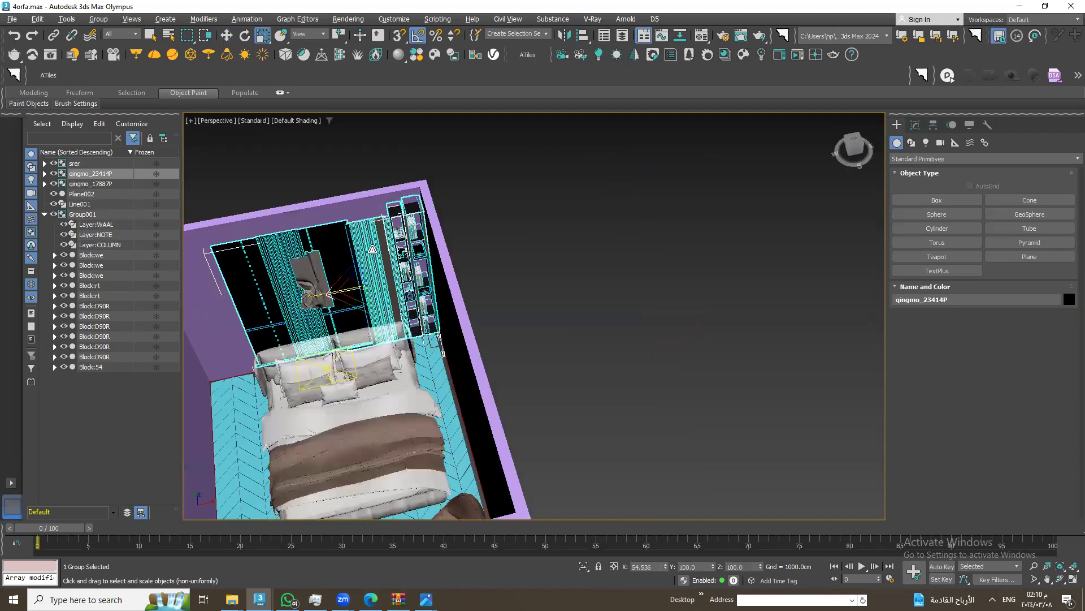
pyautogui.hotkey('shift', 'z')
pyautogui.hotkey('shift', 'z')
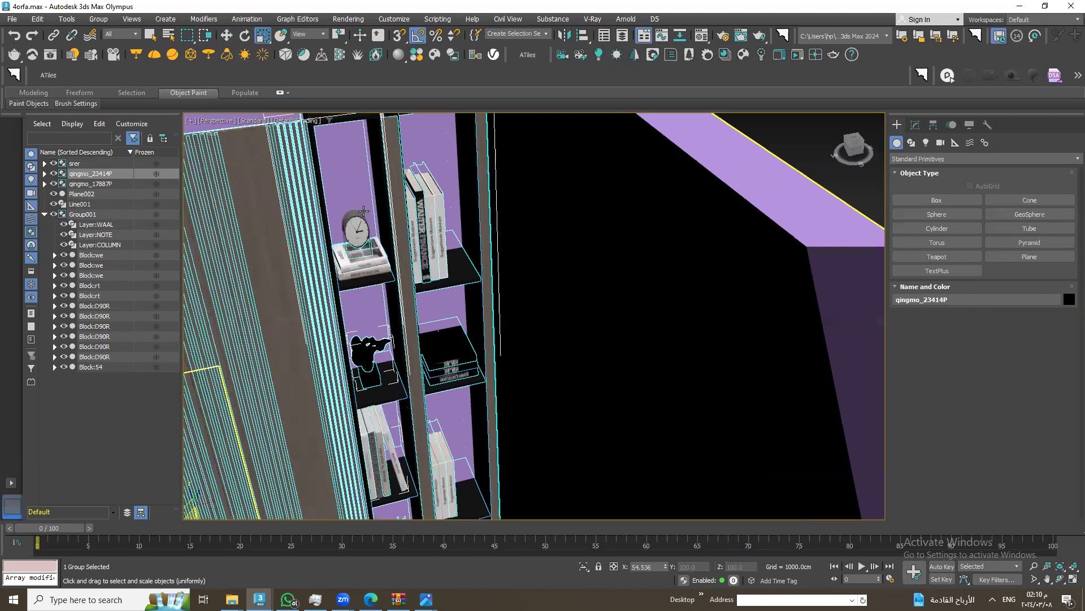
pyautogui.hotkey('shift', 'z')
pyautogui.hotkey('shift', 'z')
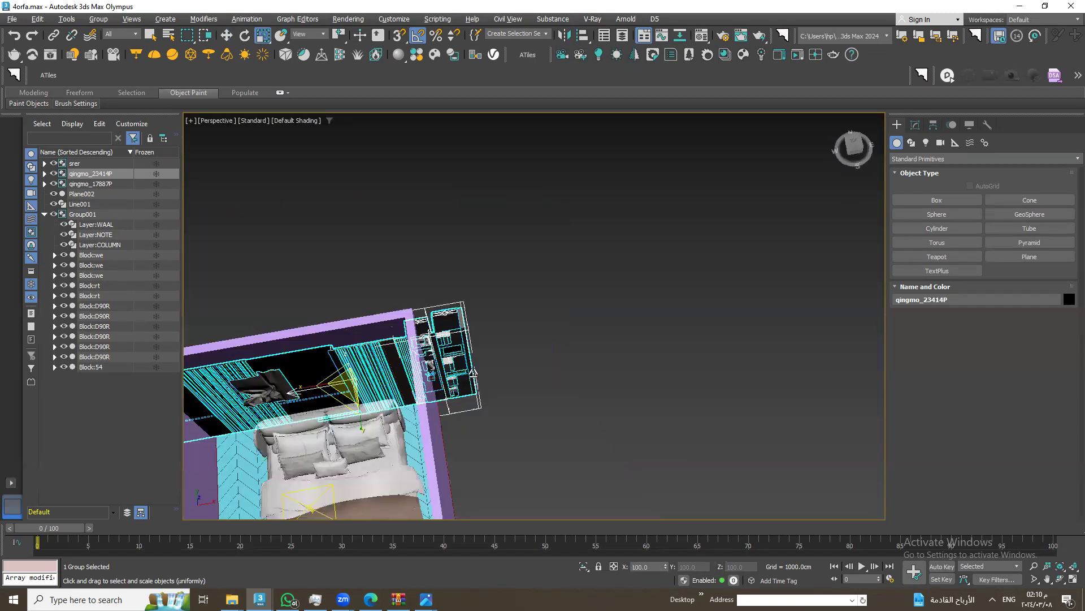
pyautogui.hotkey('shift', 'z')
pyautogui.click(226, 36)
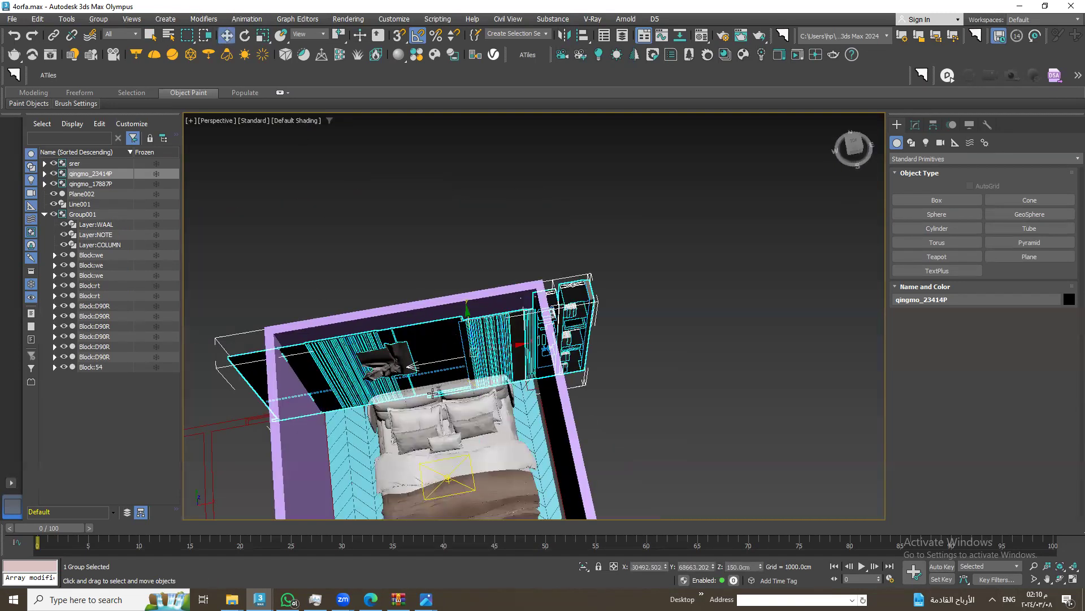
pyautogui.moveTo(497, 346); pyautogui.dragTo(469, 346)
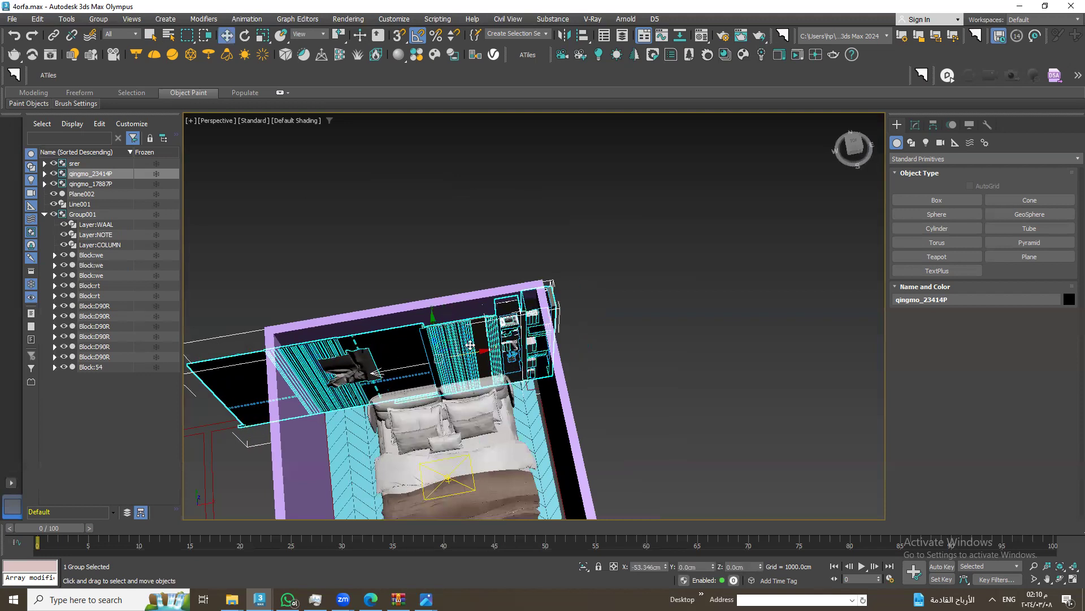
pyautogui.click(610, 317)
pyautogui.scroll(5, 472, 334)
pyautogui.scroll(-8, 472, 334)
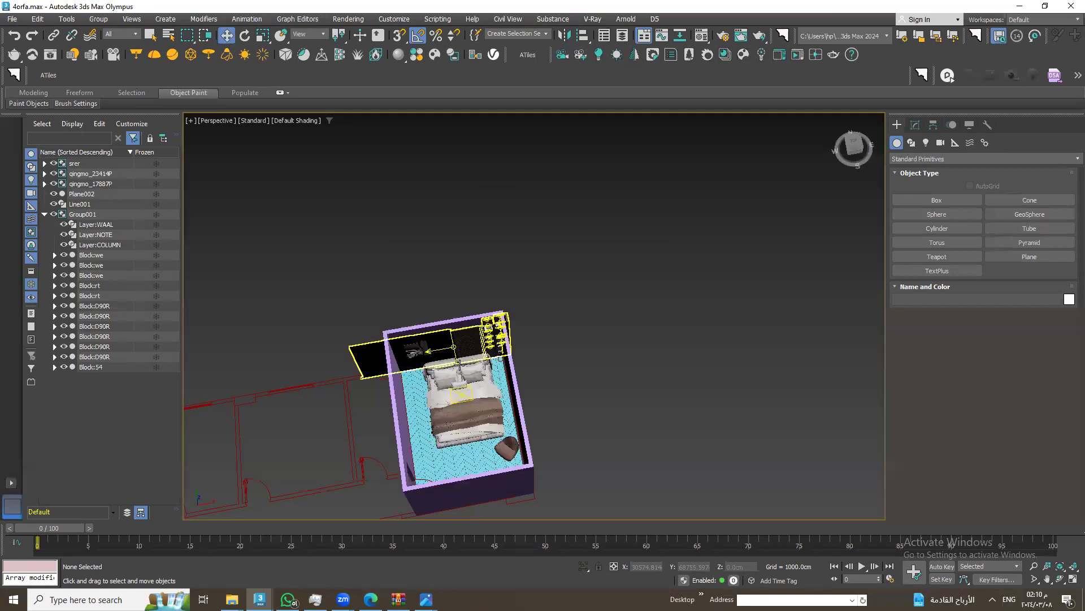
pyautogui.scroll(8, 468, 387)
pyautogui.scroll(-3, 469, 349)
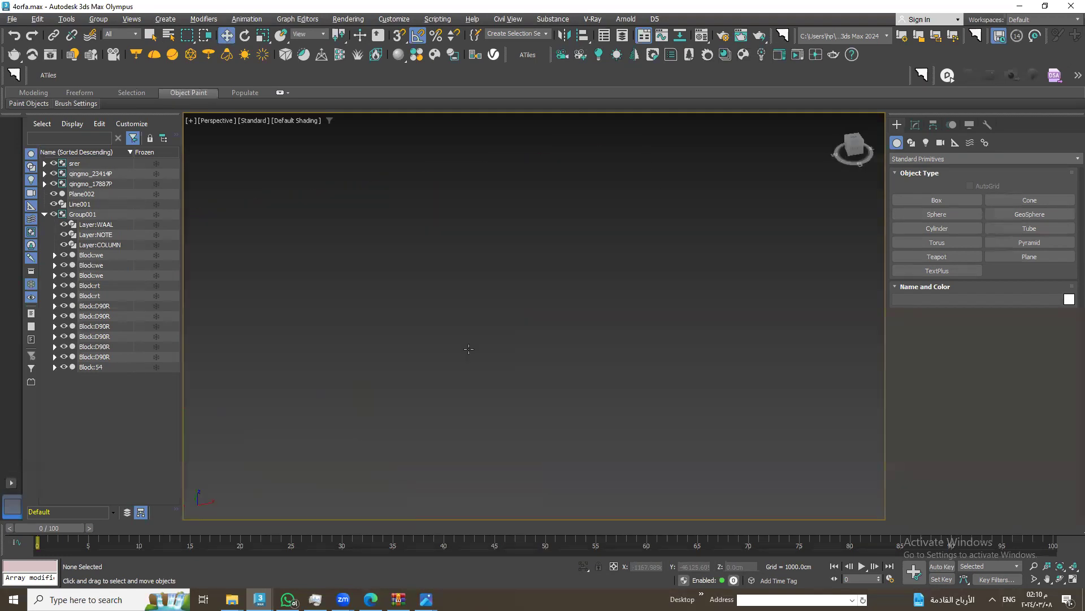
pyautogui.click(465, 284)
pyautogui.moveTo(455, 344)
pyautogui.keyDown('alt'); pyautogui.mouseDown(button='middle')
pyautogui.moveTo(469, 301)
pyautogui.moveTo(488, 365)
pyautogui.mouseUp(button='middle'); pyautogui.keyUp('alt')
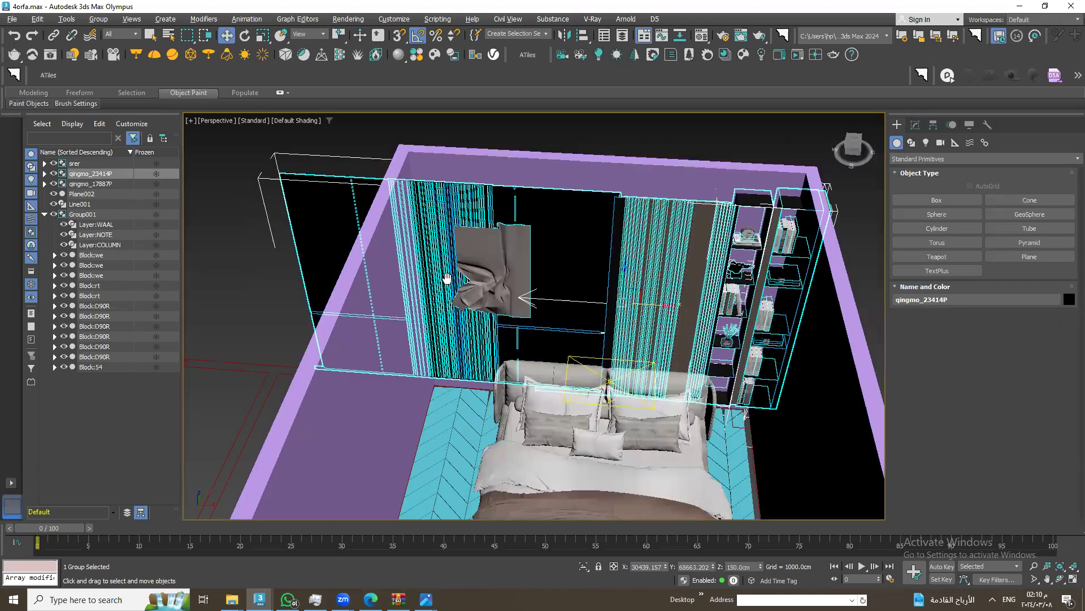
pyautogui.keyDown('alt'); pyautogui.moveTo(447, 278); pyautogui.dragTo(690, 383, button='middle'); pyautogui.keyUp('alt')
pyautogui.click(690, 383)
pyautogui.scroll(-5, 483, 264)
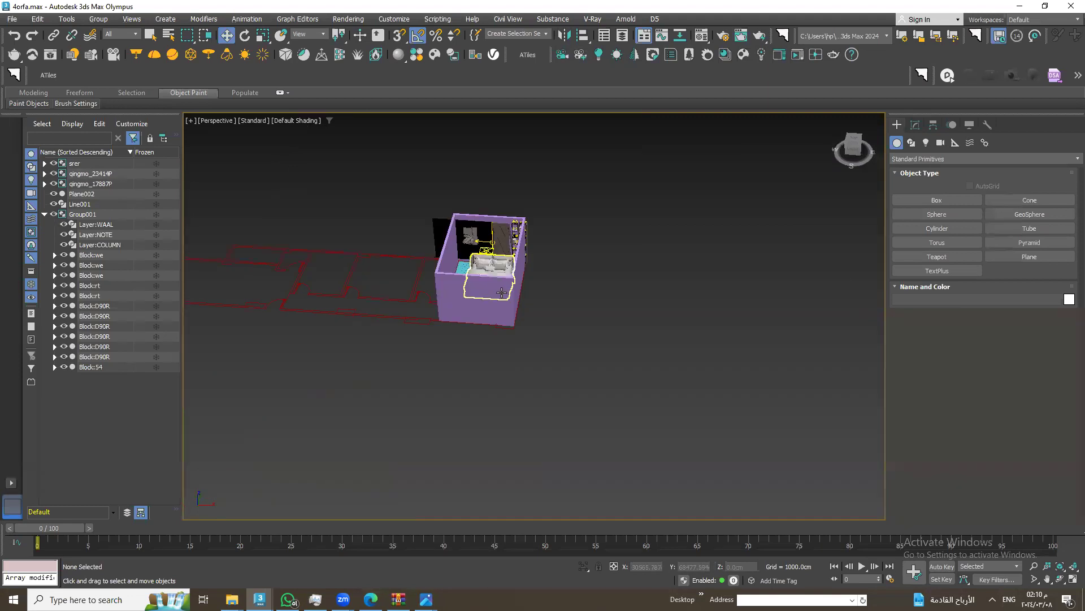
pyautogui.scroll(5, 484, 310)
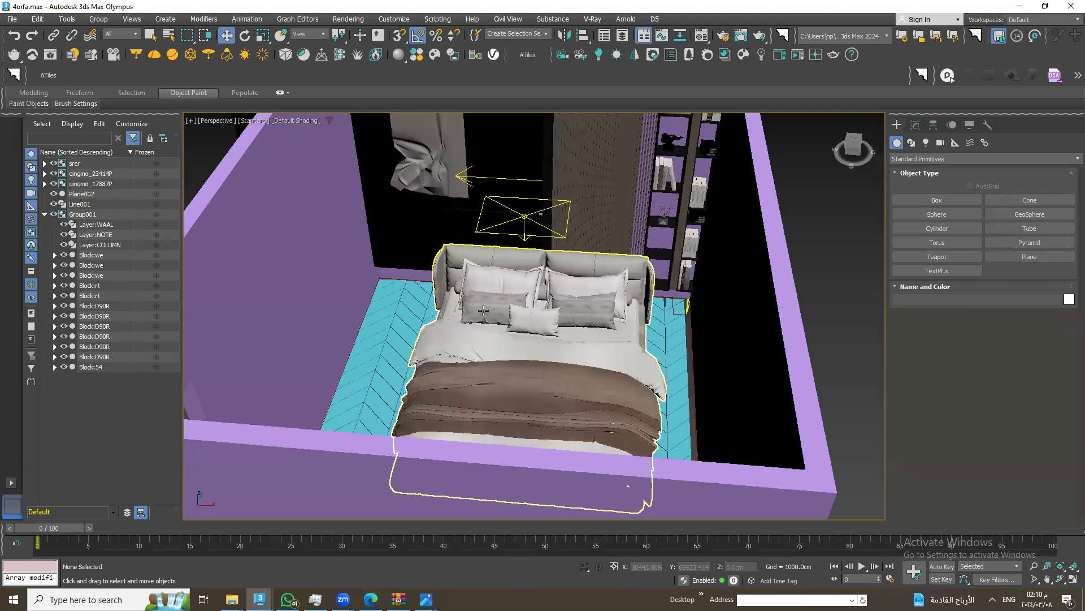
pyautogui.click(1057, 582)
pyautogui.moveTo(429, 300)
pyautogui.mouseDown()
pyautogui.moveTo(475, 323)
pyautogui.moveTo(556, 318)
pyautogui.mouseUp()
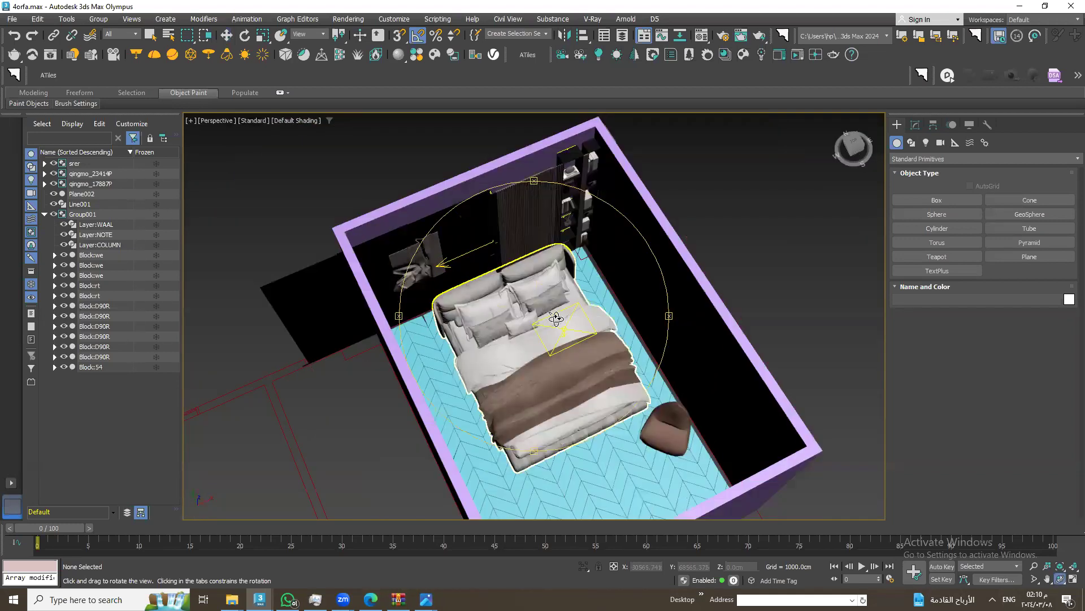
pyautogui.moveTo(556, 318); pyautogui.dragTo(535, 338)
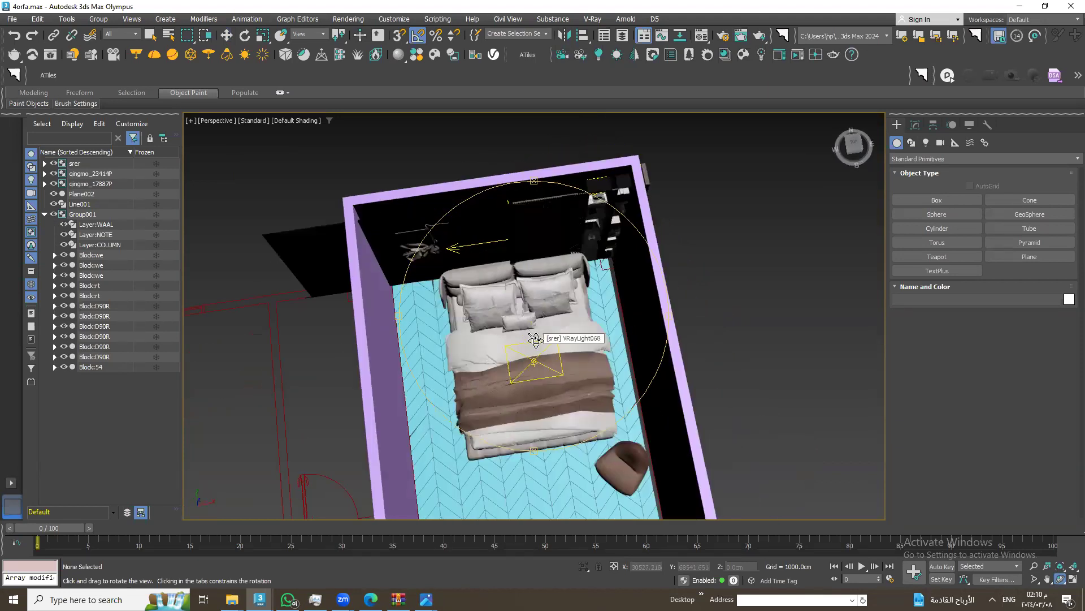
pyautogui.moveTo(569, 415); pyautogui.dragTo(566, 412)
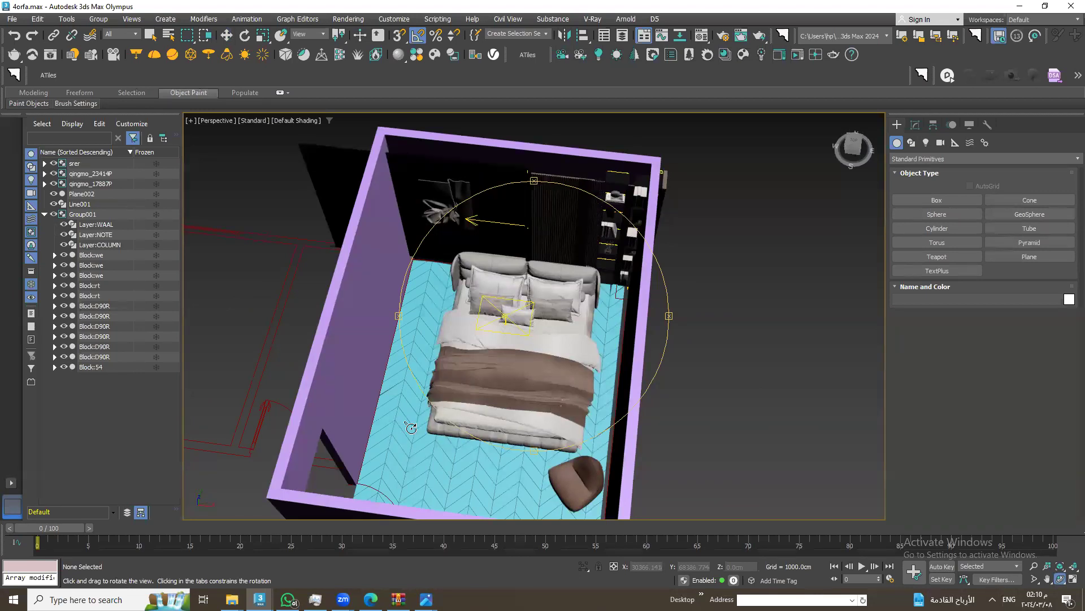
pyautogui.click(227, 35)
pyautogui.click(442, 481)
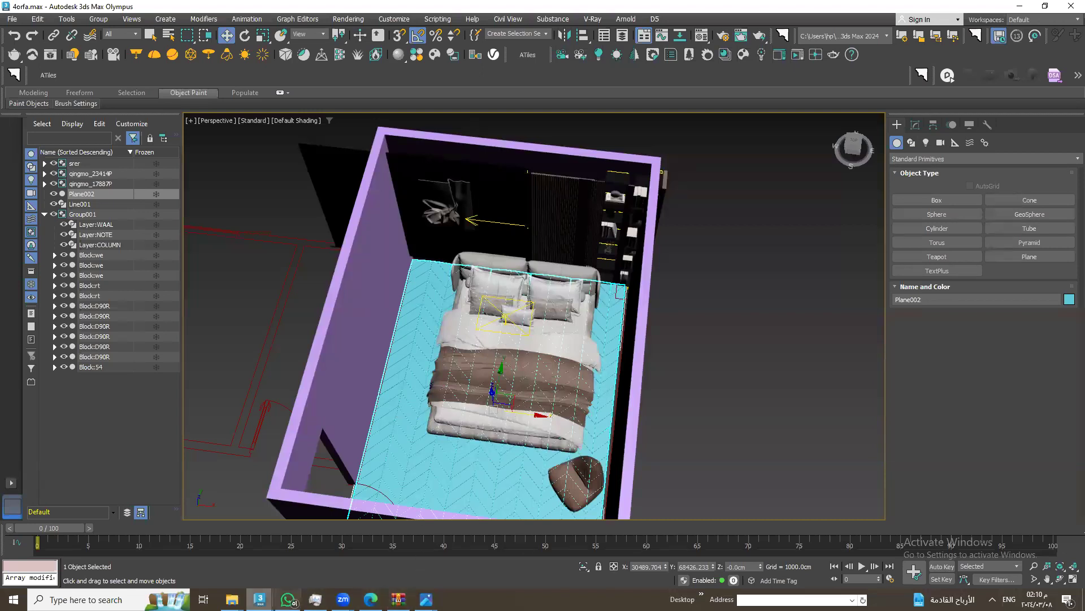
pyautogui.click(353, 567)
# Select both rug pieces in the reference bedroom scene, undoing an accidental move
pyautogui.click(594, 444)
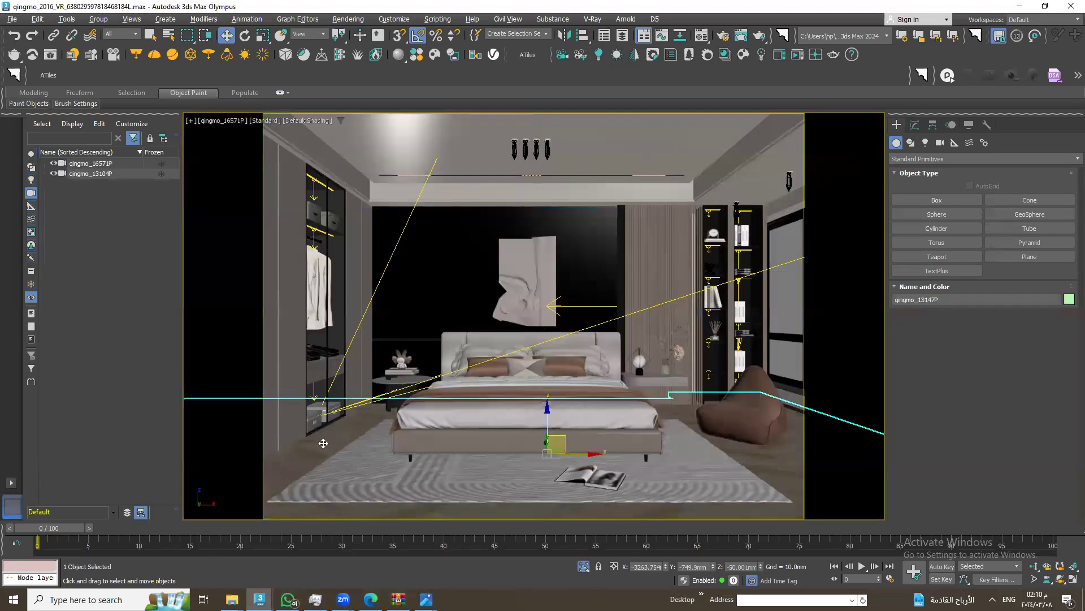
pyautogui.keyDown('ctrl'); pyautogui.click(557, 482); pyautogui.keyUp('ctrl')
pyautogui.moveTo(491, 399); pyautogui.dragTo(481, 357)
pyautogui.hotkey('ctrl', 'z')
# Save the selected rug pieces alone as 2edya+sgada.max
pyautogui.click(12, 18)
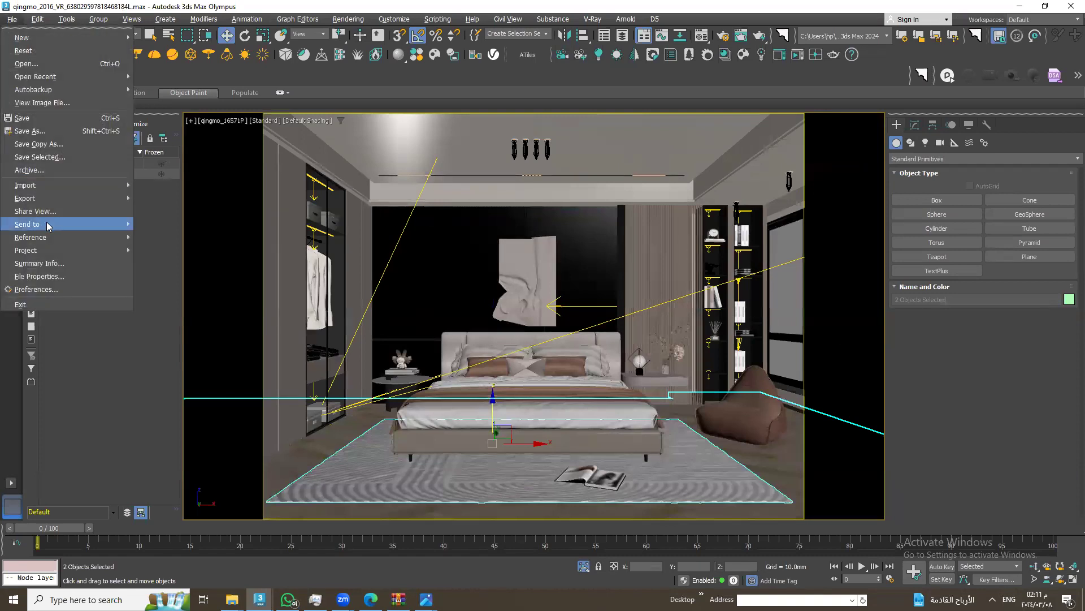
pyautogui.click(77, 161)
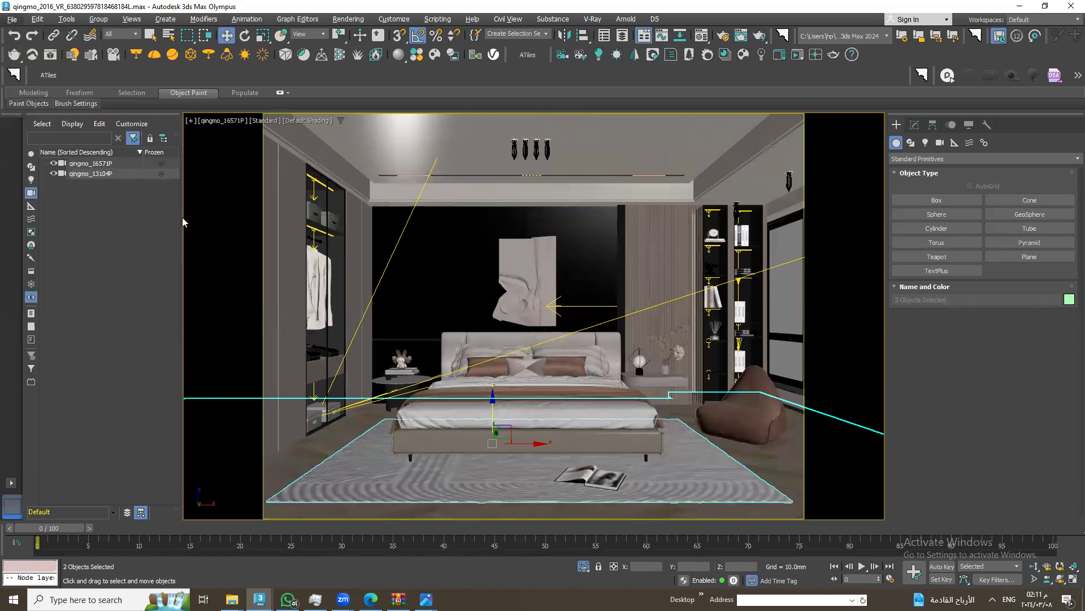
pyautogui.write('2edya+sgada')
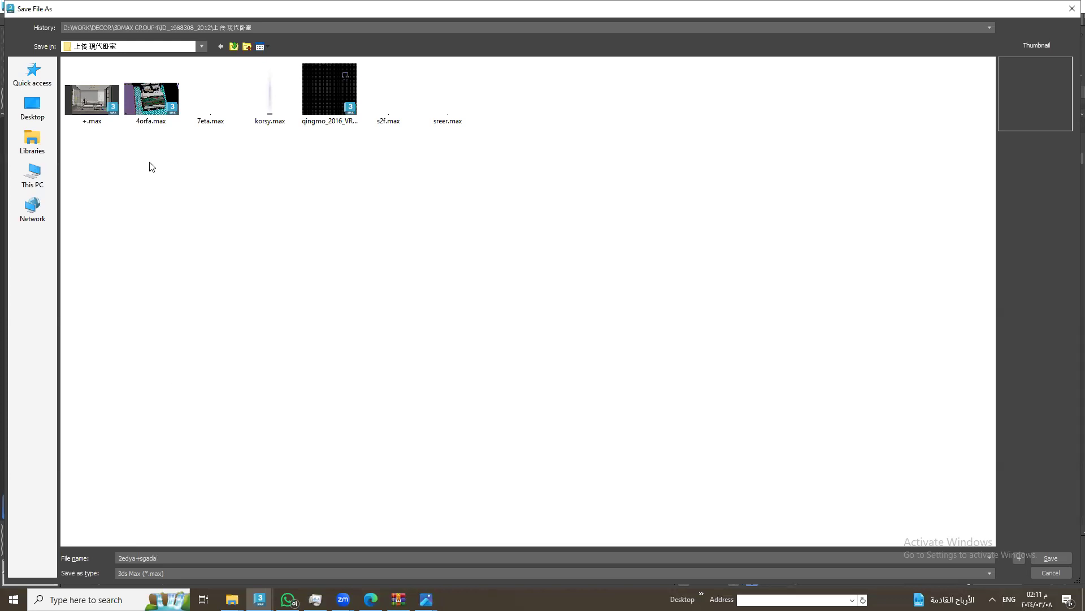
pyautogui.click(1052, 559)
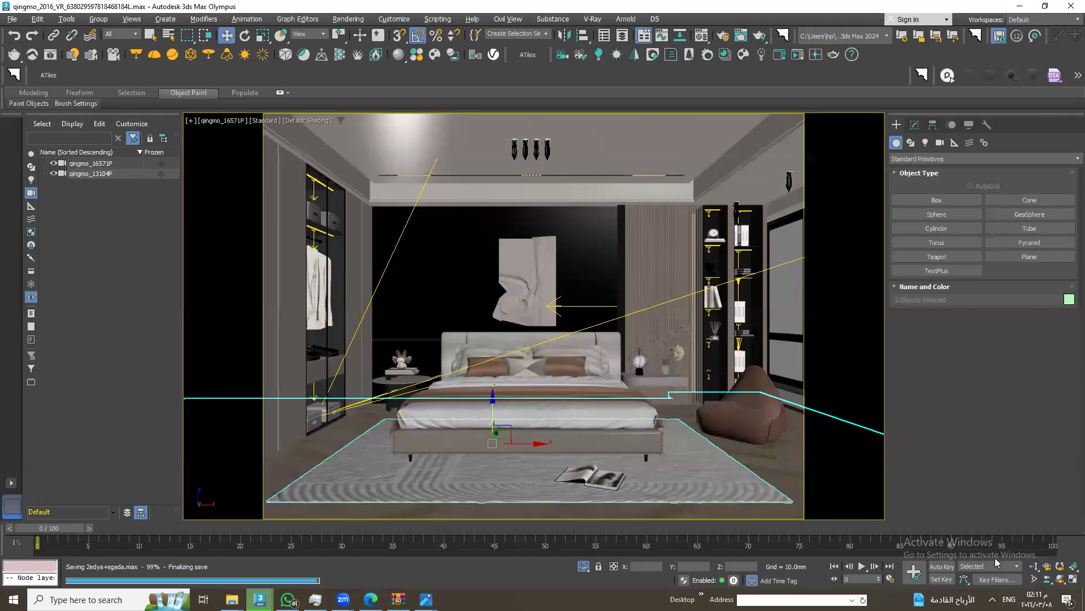
pyautogui.moveTo(259, 599)
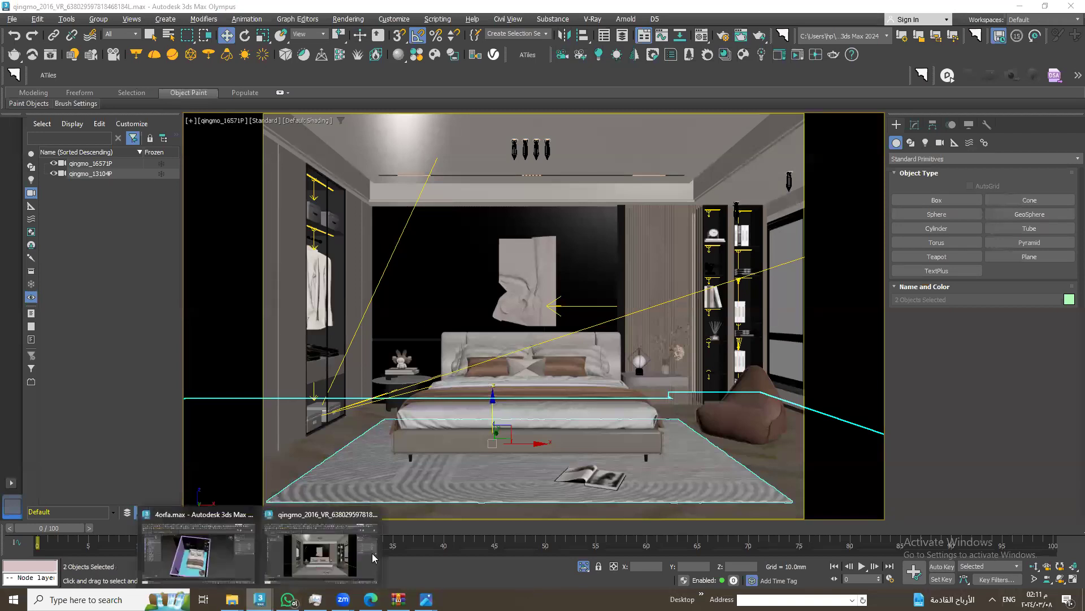
# Merge all objects, qingmo_16537P and qingmo_13147P, from 2edya+sgada.max into 4orfa.max
pyautogui.click(160, 566)
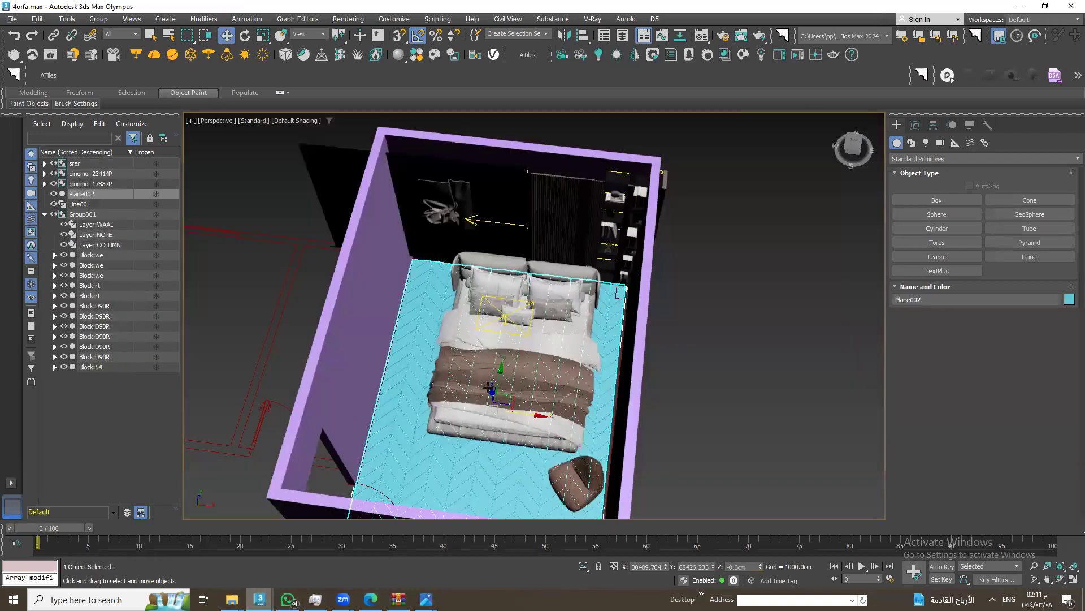
pyautogui.click(12, 18)
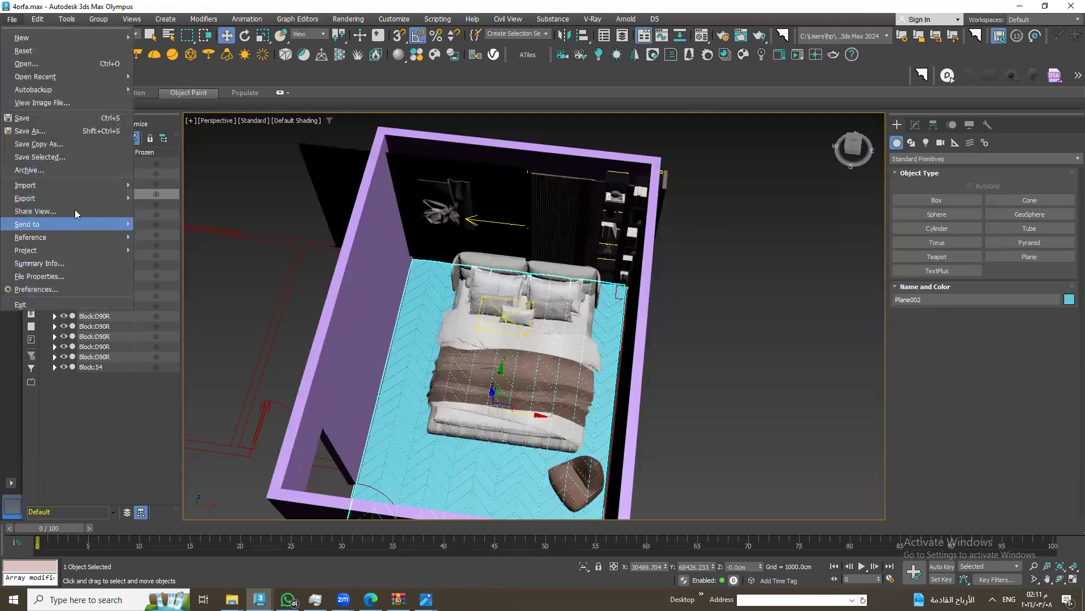
pyautogui.moveTo(26, 185)
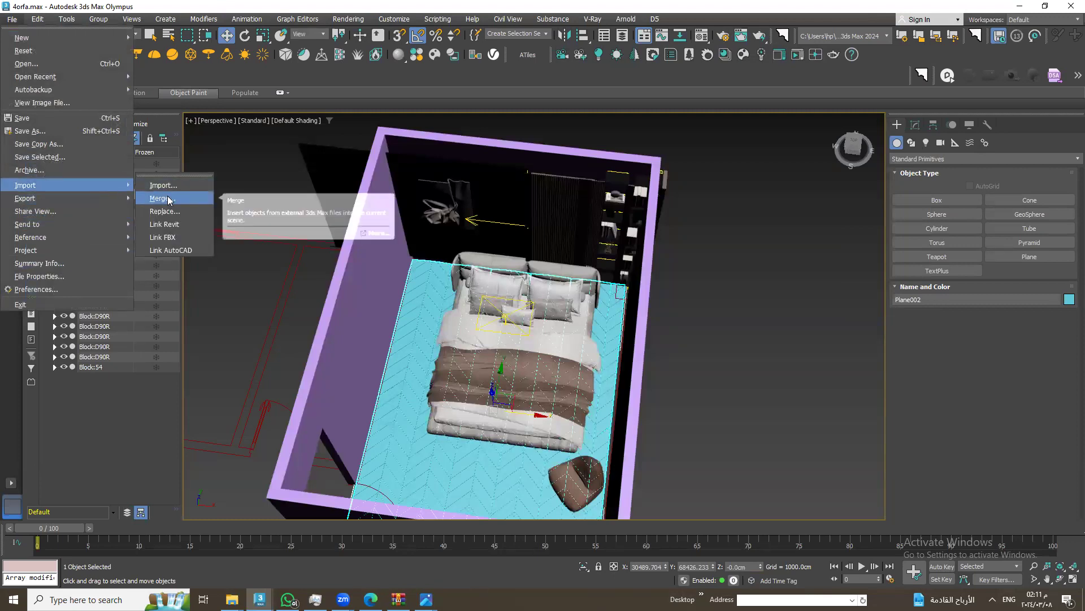
pyautogui.click(168, 199)
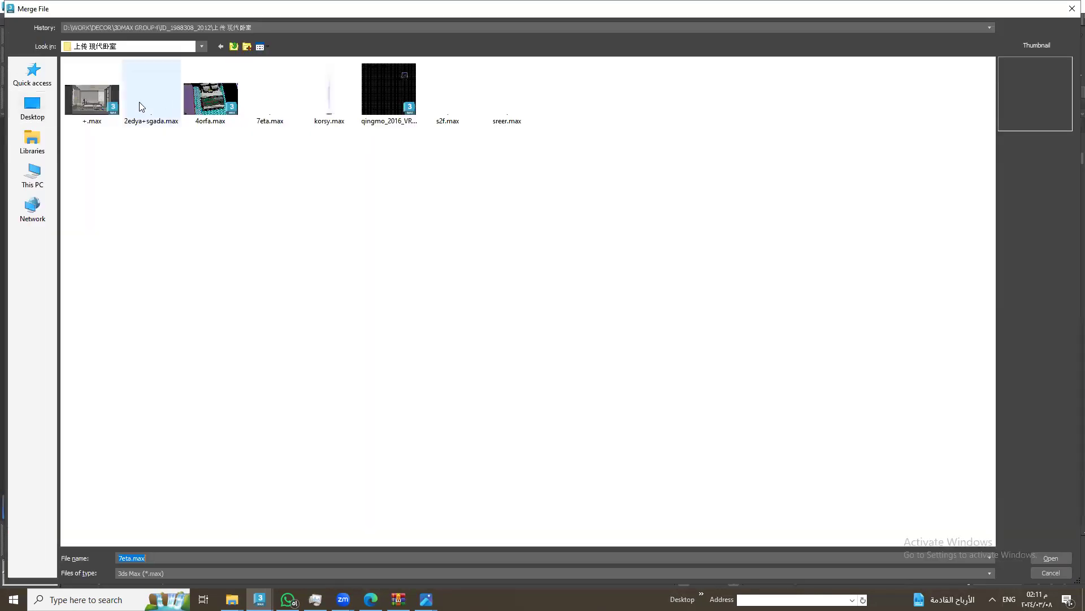
pyautogui.doubleClick(149, 111)
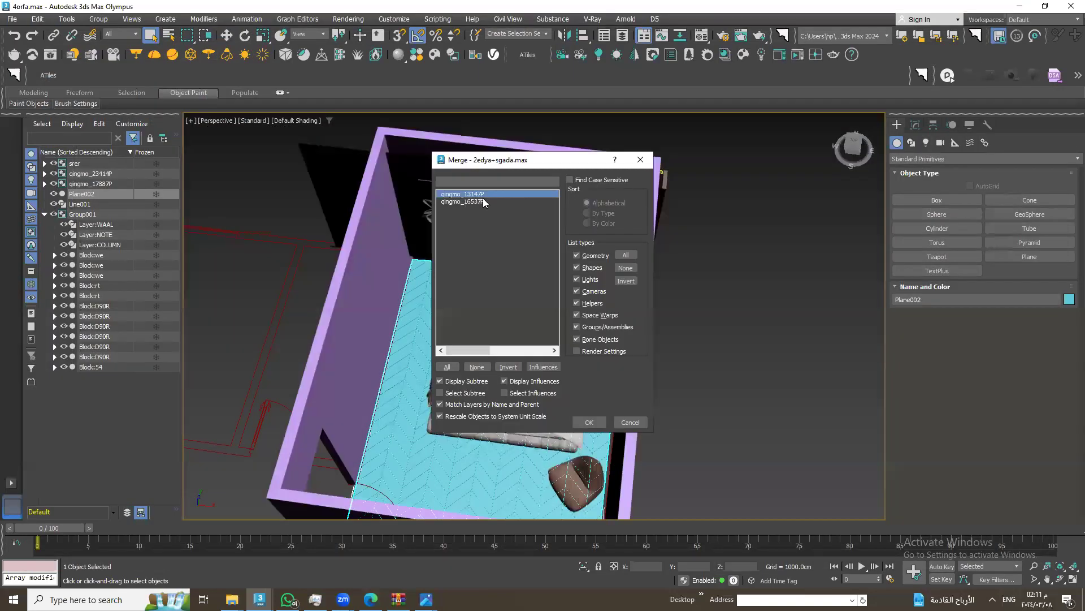
pyautogui.click(484, 202)
pyautogui.keyDown('ctrl'); pyautogui.click(487, 190); pyautogui.keyUp('ctrl')
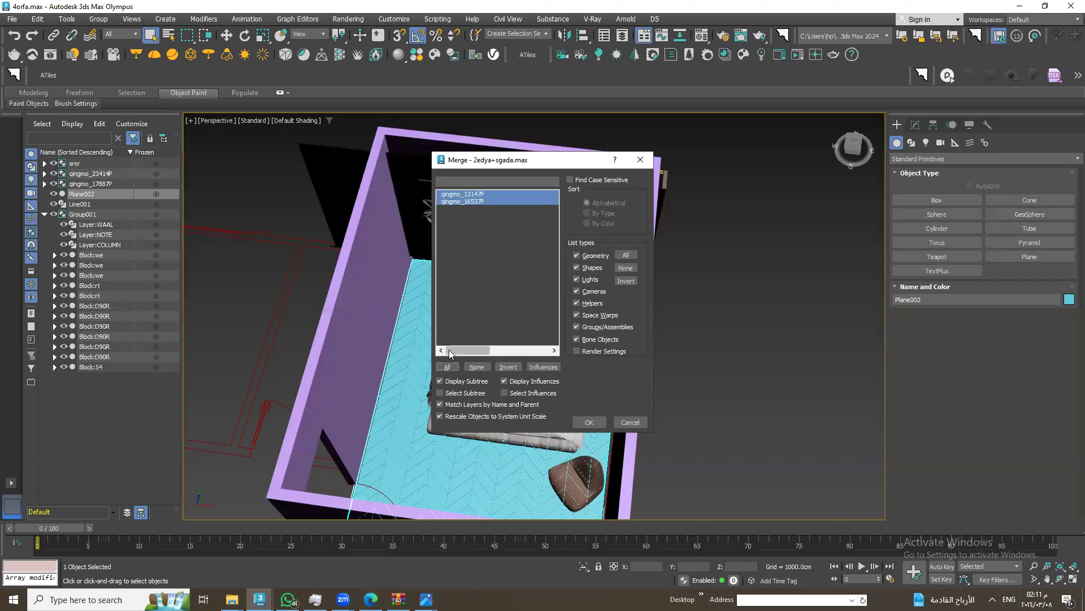
pyautogui.click(463, 259)
pyautogui.click(447, 367)
pyautogui.click(586, 422)
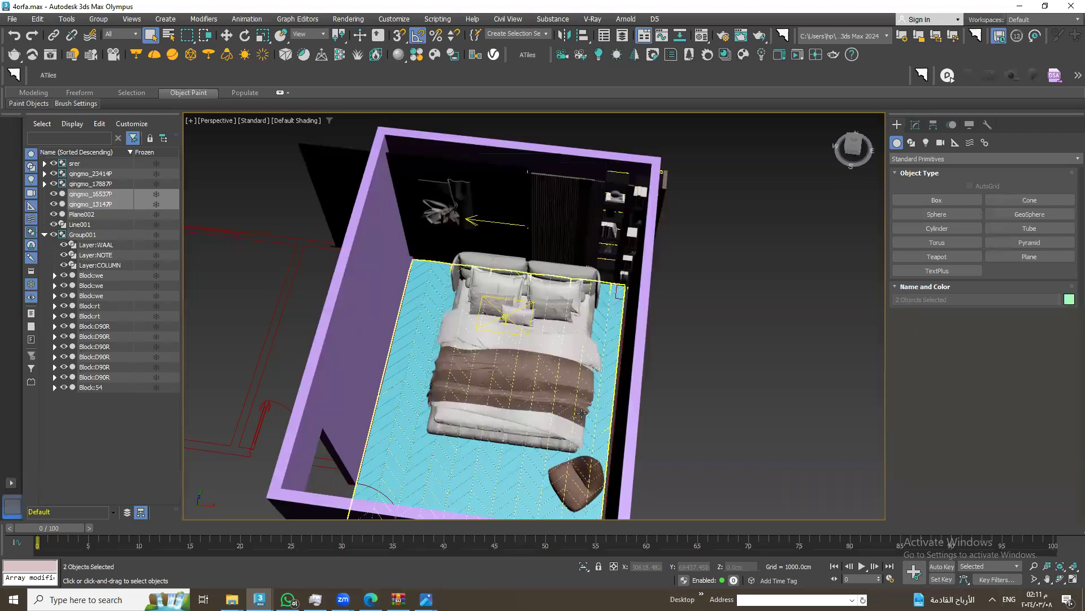
# Centre-align the rug pieces to Plane002 in X, Y and Z
pyautogui.click(67, 19)
pyautogui.moveTo(73, 273)
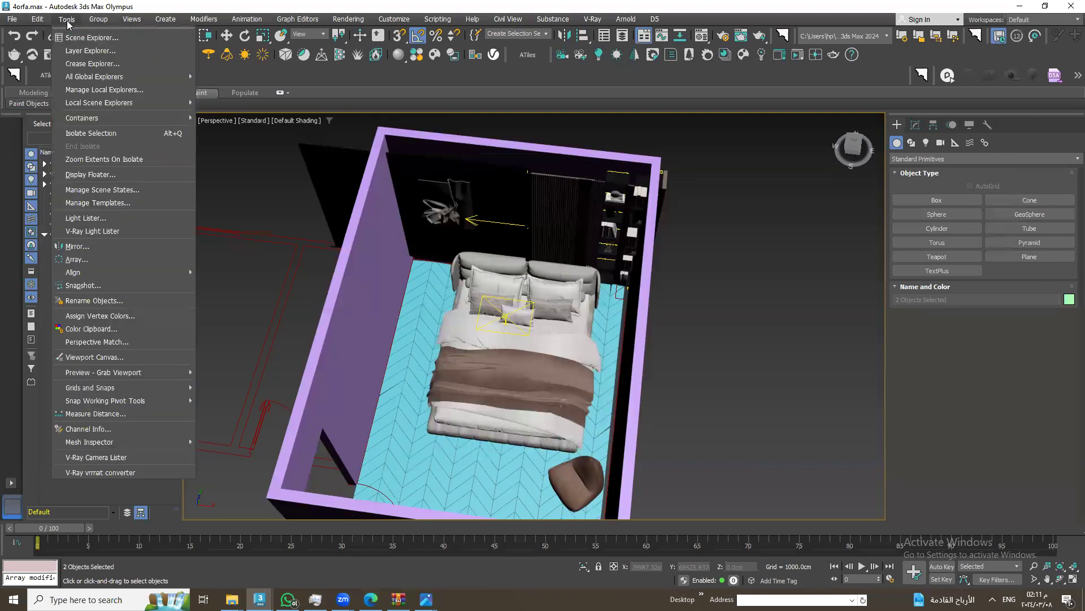
pyautogui.click(220, 272)
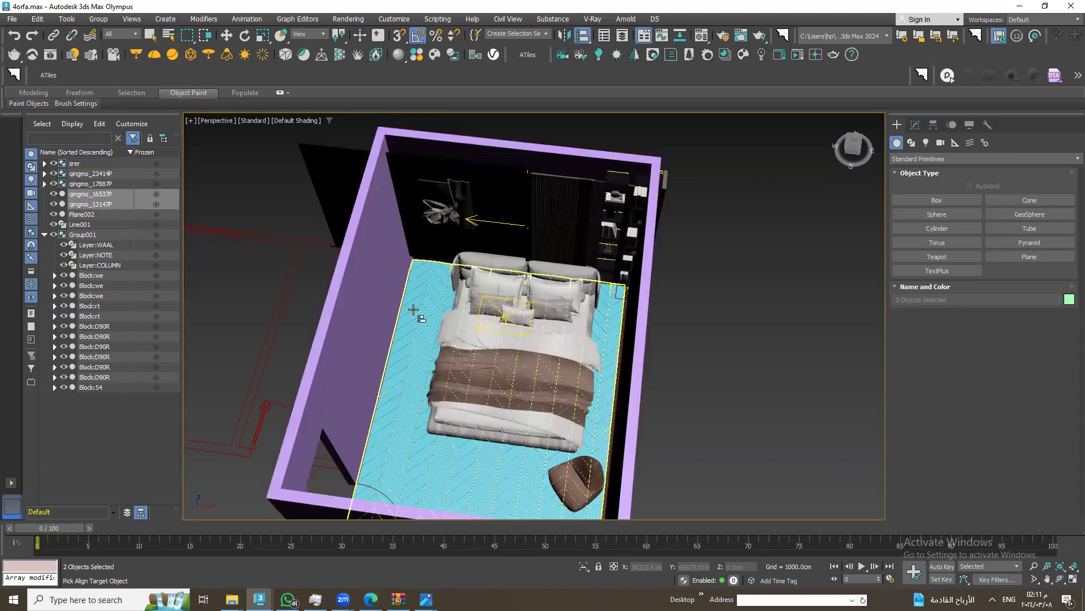
pyautogui.click(412, 315)
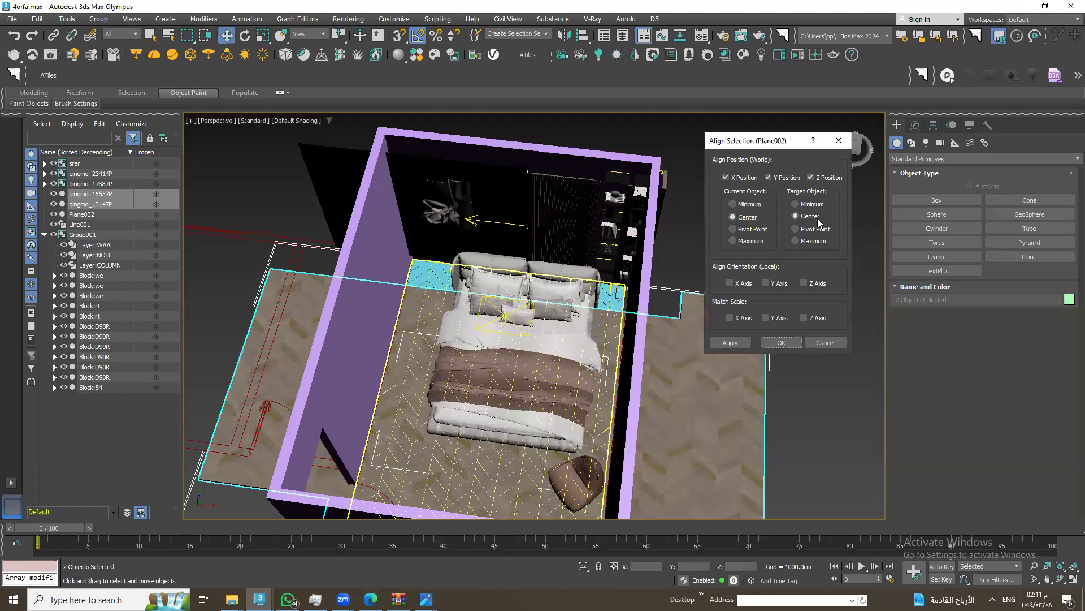
pyautogui.click(781, 342)
# Orbit and zoom to check the rug spreading under the bed
pyautogui.moveTo(633, 428)
pyautogui.keyDown('alt'); pyautogui.mouseDown(button='middle')
pyautogui.moveTo(624, 445)
pyautogui.moveTo(651, 415)
pyautogui.moveTo(472, 366)
pyautogui.moveTo(419, 377)
pyautogui.moveTo(497, 454)
pyautogui.mouseUp(button='middle'); pyautogui.keyUp('alt')
pyautogui.scroll(-3, 497, 454)
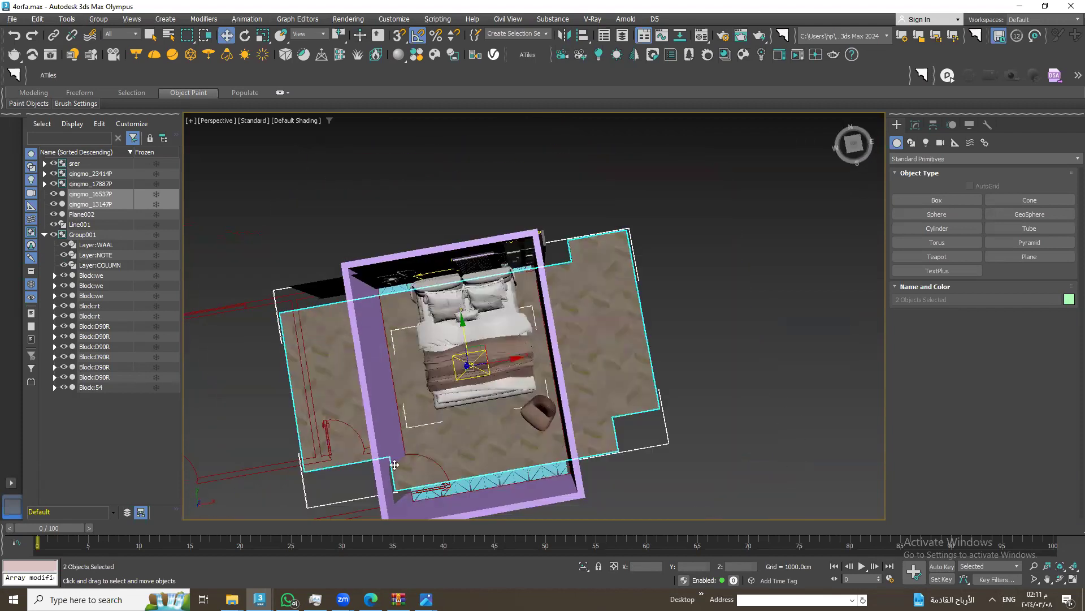
pyautogui.keyDown('alt'); pyautogui.moveTo(385, 413); pyautogui.dragTo(523, 341, button='middle'); pyautogui.keyUp('alt')
pyautogui.scroll(2, 522, 340)
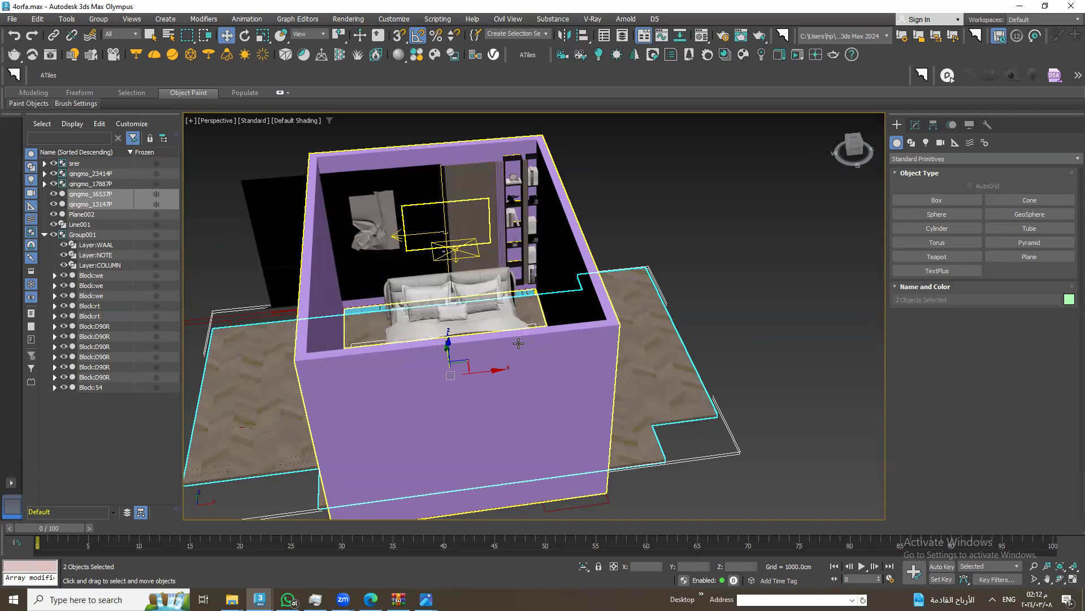
# Zoom and orbit the Perspective view down onto the bed, framing it with Z
pyautogui.scroll(2, 503, 337)
pyautogui.scroll(5, 502, 338)
pyautogui.scroll(5, 520, 351)
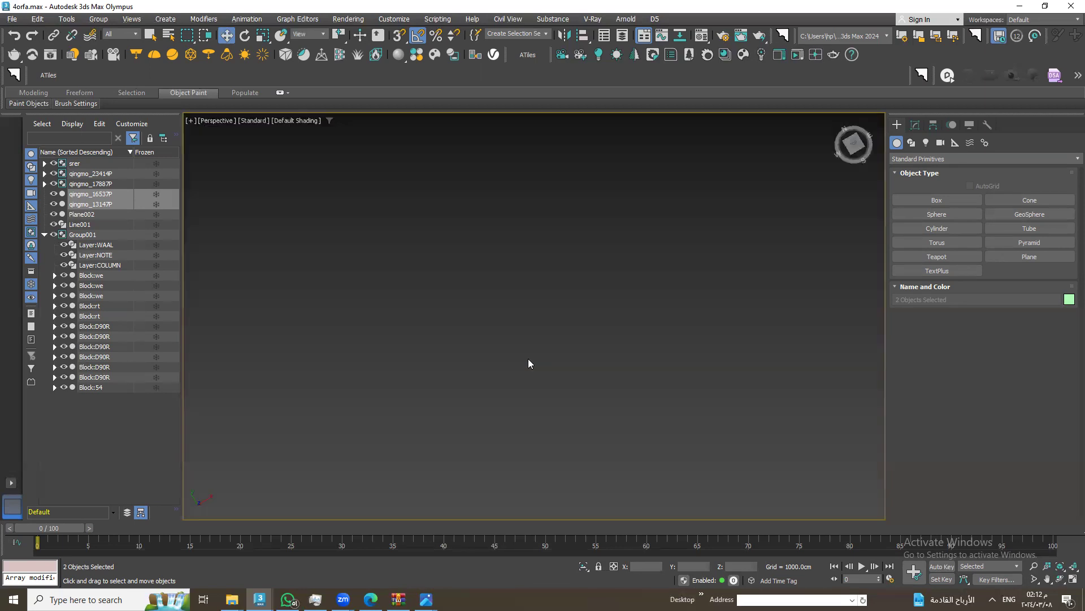
pyautogui.press('z')
pyautogui.scroll(2, 515, 339)
pyautogui.scroll(2, 509, 317)
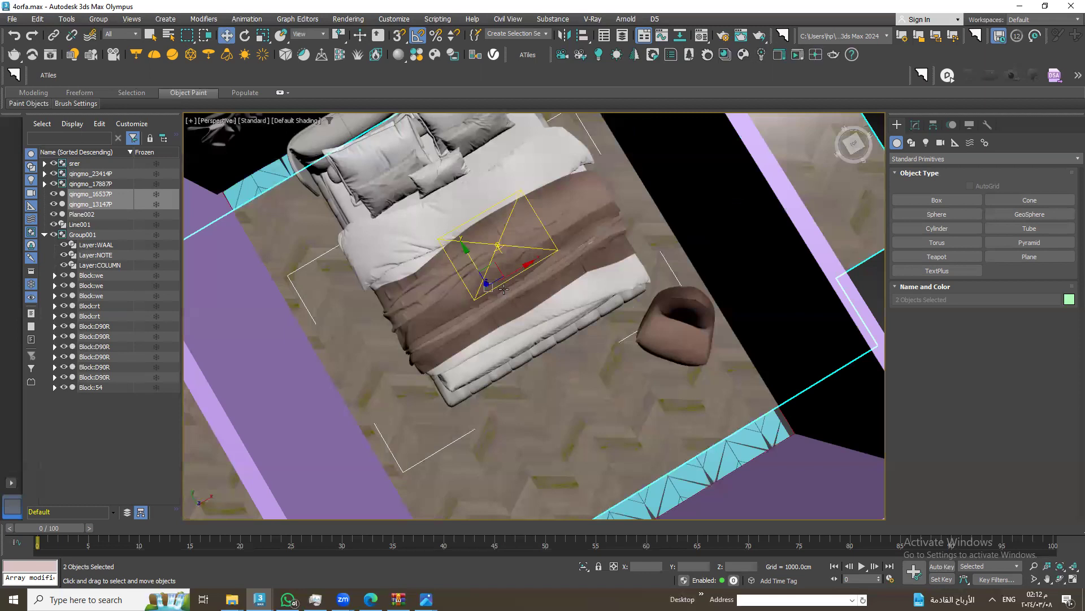
pyautogui.scroll(2, 506, 300)
pyautogui.keyDown('alt'); pyautogui.moveTo(506, 300); pyautogui.dragTo(503, 249, button='middle'); pyautogui.keyUp('alt')
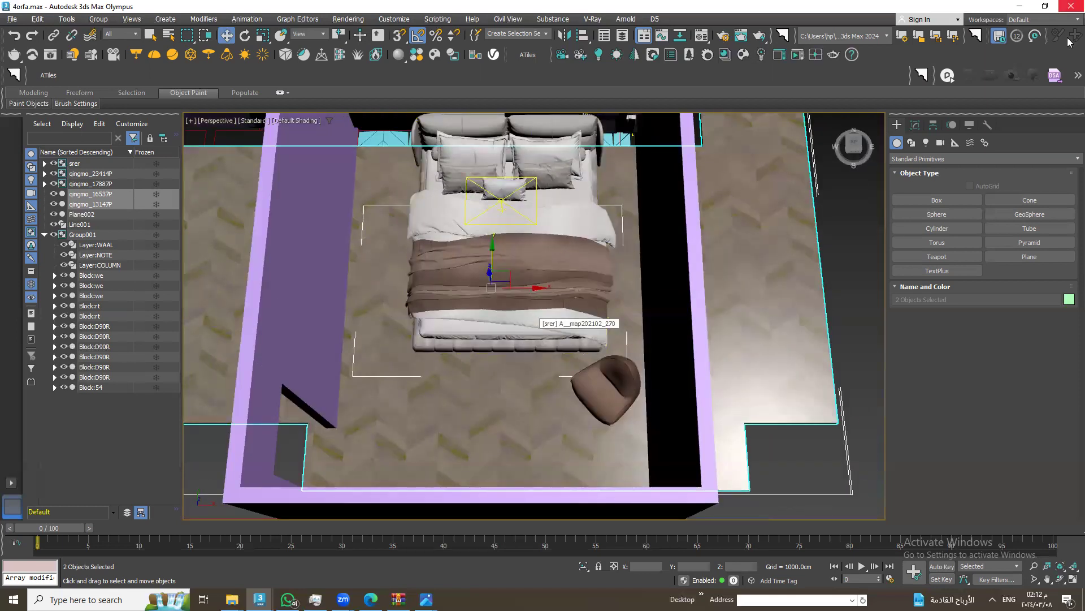
pyautogui.press('z')
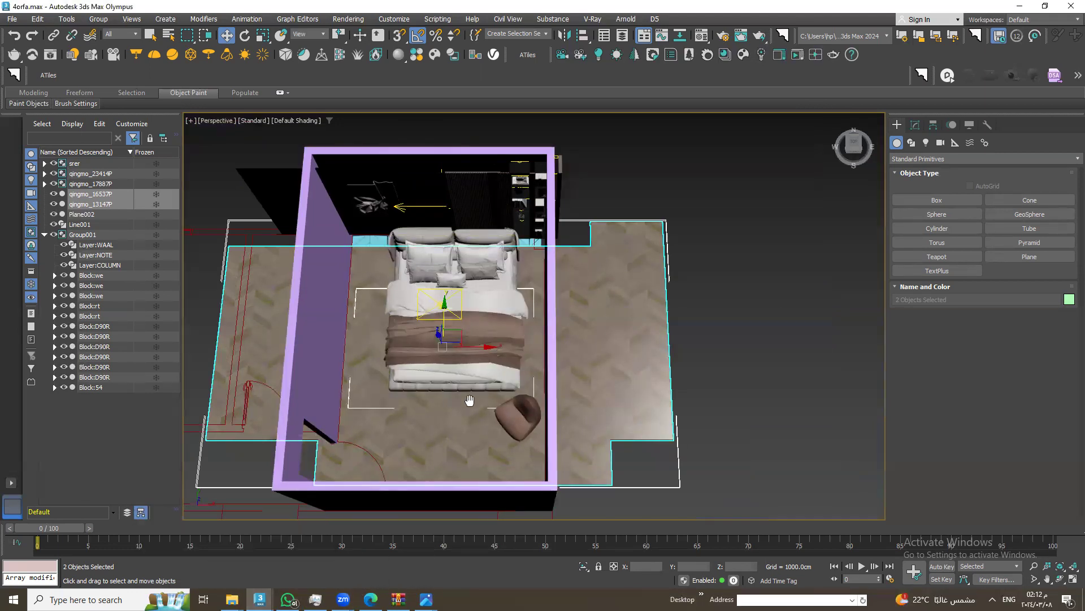
# Centre the room in the view and select the bean-bag pouf
pyautogui.moveTo(431, 386); pyautogui.dragTo(544, 377, button='middle')
pyautogui.scroll(5, 544, 377)
pyautogui.scroll(-2, 535, 345)
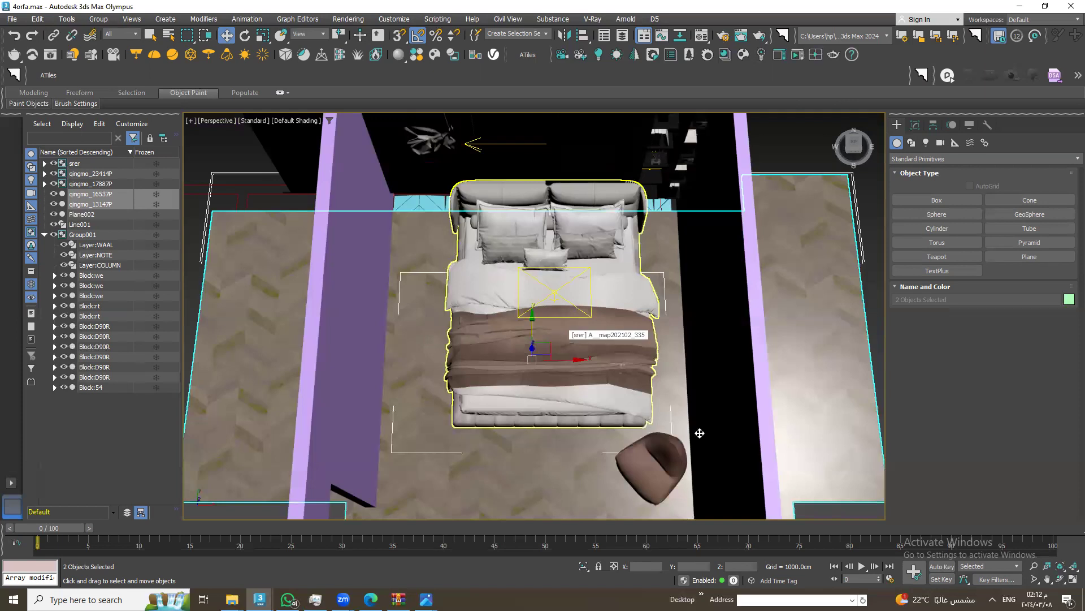
pyautogui.click(645, 465)
# Add the bed and floor to the selection and isolate the three objects with Alt+Q
pyautogui.keyDown('ctrl'); pyautogui.click(575, 344); pyautogui.keyUp('ctrl')
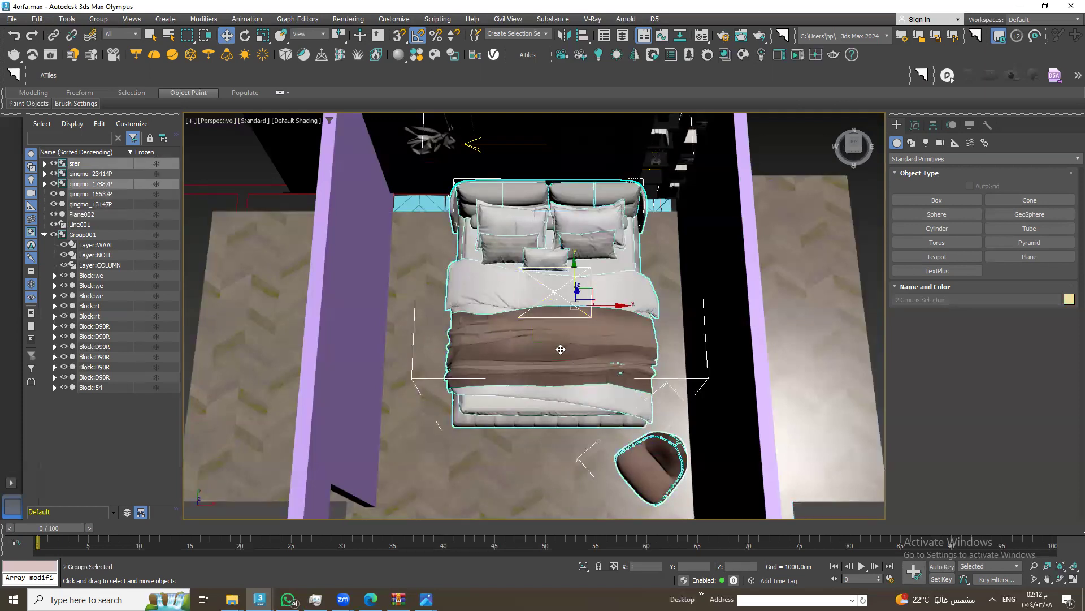
pyautogui.keyDown('ctrl'); pyautogui.click(433, 465); pyautogui.keyUp('ctrl')
pyautogui.hotkey('alt', 'q')
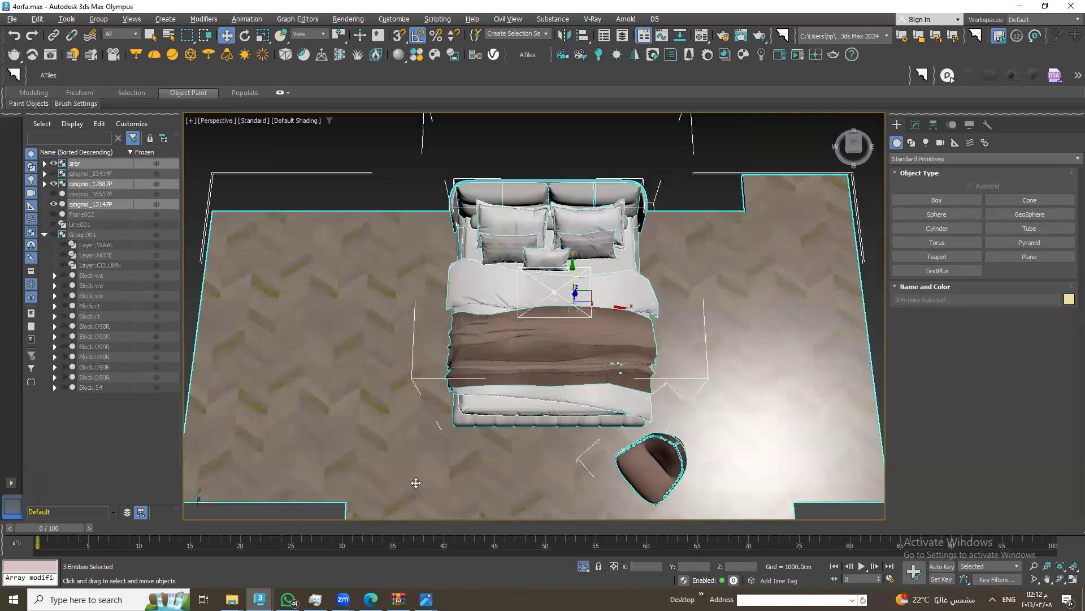
pyautogui.keyDown('alt'); pyautogui.moveTo(416, 482); pyautogui.dragTo(545, 294, button='middle'); pyautogui.keyUp('alt')
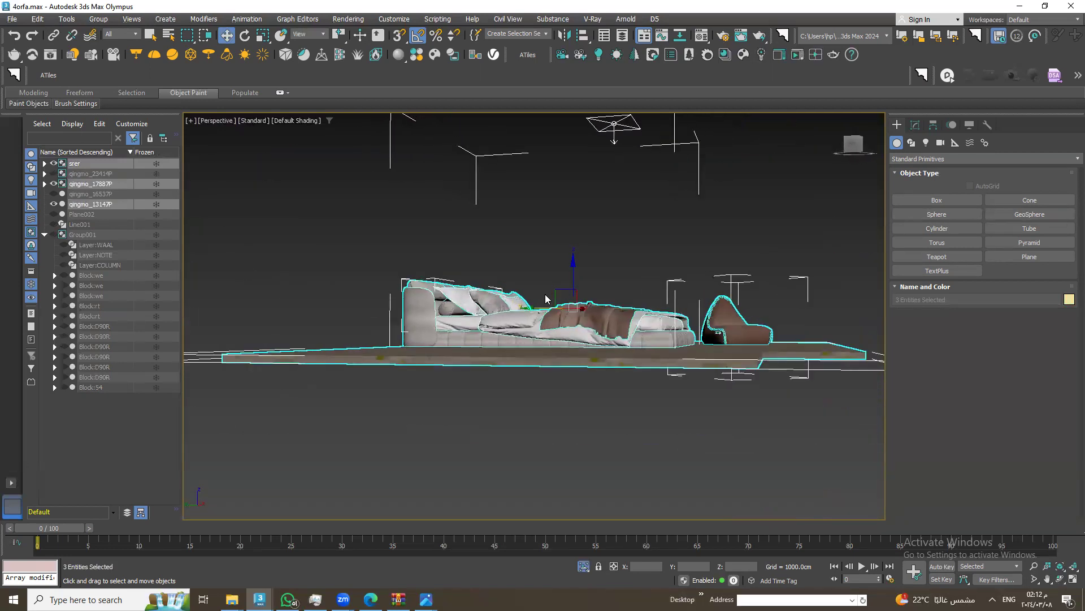
pyautogui.scroll(5, 545, 298)
# Select the bed and raise it slightly along Z, fine-tuning its height
pyautogui.click(723, 260)
pyautogui.moveTo(594, 402)
pyautogui.keyDown('alt'); pyautogui.mouseDown(button='middle')
pyautogui.moveTo(556, 510)
pyautogui.moveTo(536, 336)
pyautogui.mouseUp(button='middle'); pyautogui.keyUp('alt')
pyautogui.click(544, 448)
pyautogui.moveTo(562, 251); pyautogui.dragTo(550, 266)
pyautogui.scroll(-5, 550, 265)
pyautogui.moveTo(551, 266)
pyautogui.keyDown('alt'); pyautogui.mouseDown(button='middle')
pyautogui.moveTo(514, 387)
pyautogui.moveTo(521, 430)
pyautogui.mouseUp(button='middle'); pyautogui.keyUp('alt')
pyautogui.scroll(4, 514, 387)
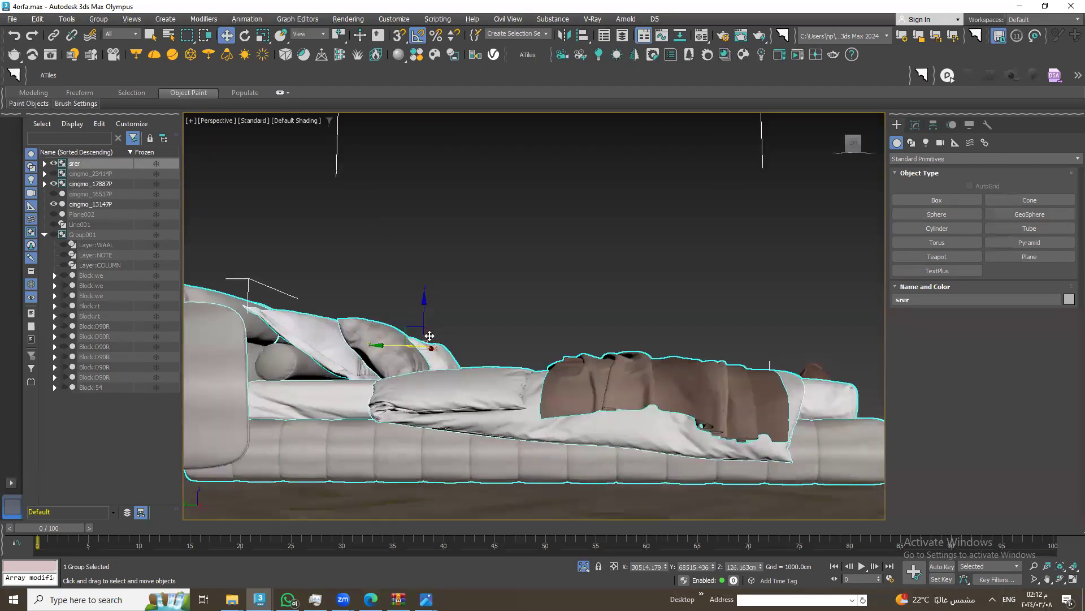
pyautogui.moveTo(422, 310); pyautogui.dragTo(423, 308)
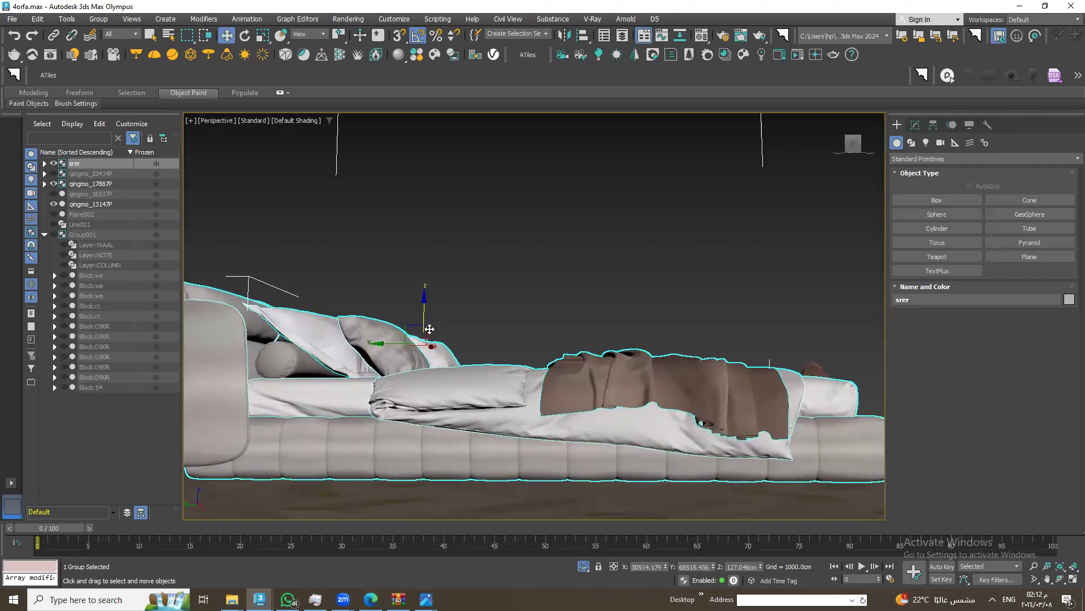
pyautogui.moveTo(495, 466)
pyautogui.keyDown('alt'); pyautogui.mouseDown(button='middle')
pyautogui.moveTo(495, 496)
pyautogui.moveTo(511, 473)
pyautogui.moveTo(511, 426)
pyautogui.moveTo(449, 463)
pyautogui.moveTo(470, 315)
pyautogui.moveTo(330, 436)
pyautogui.moveTo(331, 397)
pyautogui.mouseUp(button='middle'); pyautogui.keyUp('alt')
# Select the bean bag and zoom out to bring the whole floor into view
pyautogui.click(330, 436)
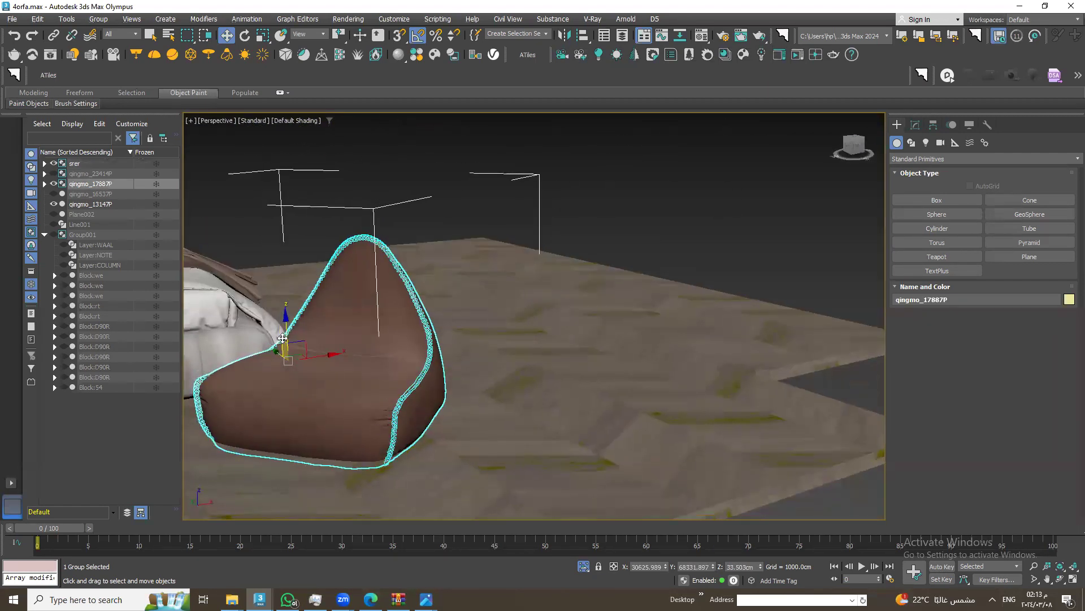
pyautogui.scroll(-3, 301, 370)
pyautogui.scroll(-3, 301, 370)
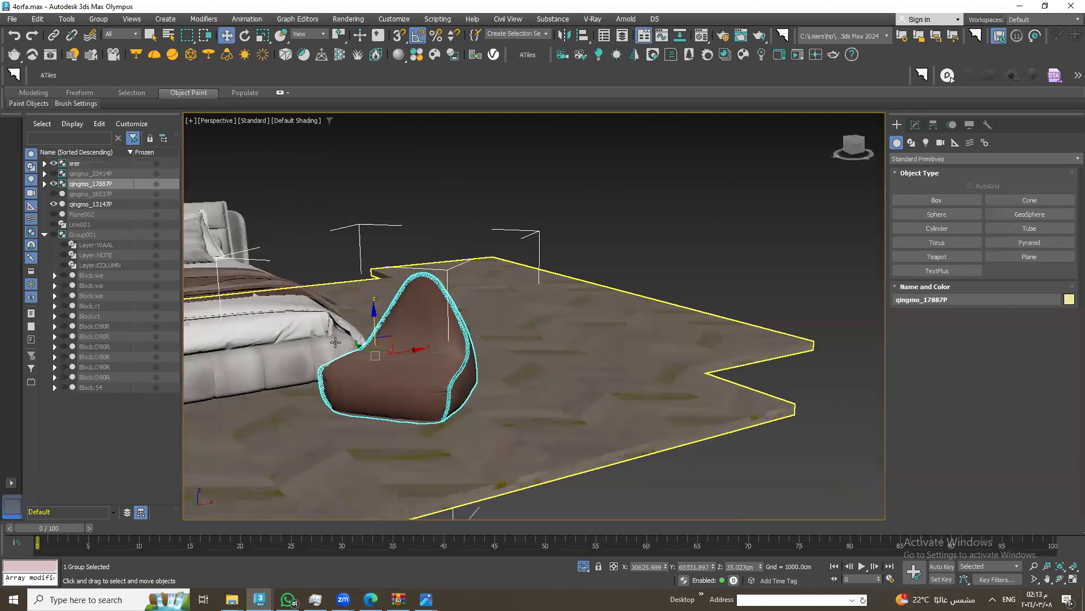
pyautogui.scroll(-4, 302, 370)
pyautogui.moveTo(340, 362); pyautogui.dragTo(457, 419, button='middle')
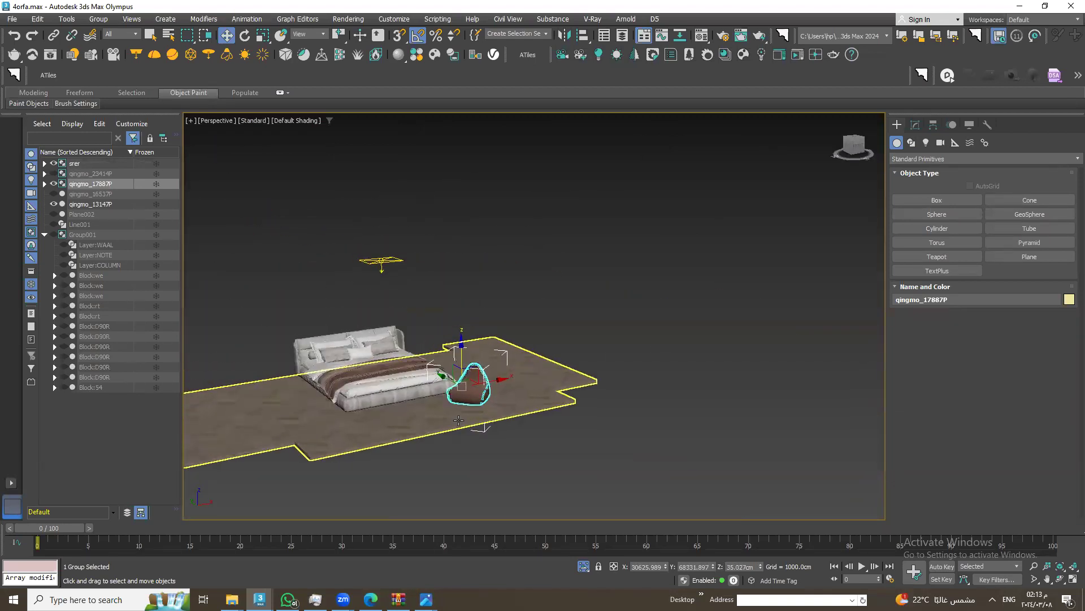
pyautogui.scroll(2, 508, 429)
pyautogui.scroll(2, 548, 435)
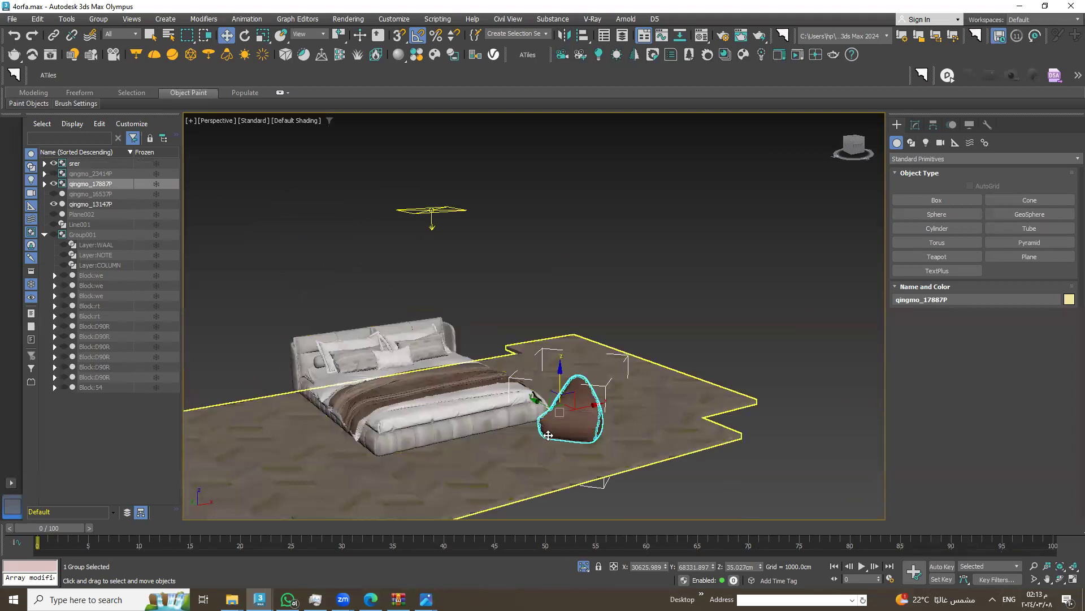
pyautogui.scroll(2, 583, 413)
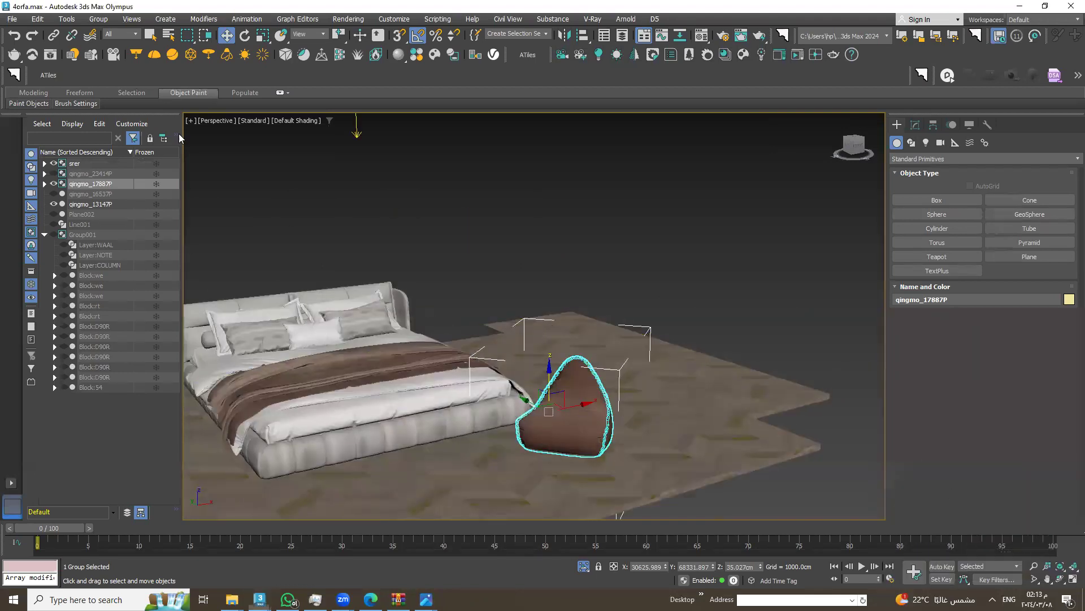
pyautogui.scroll(2, 571, 390)
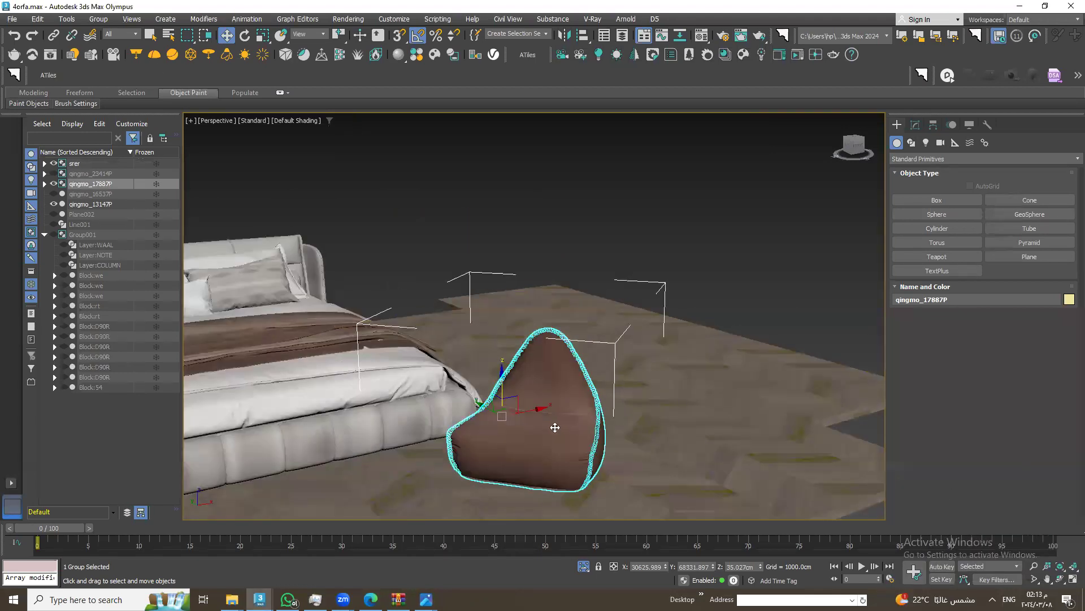
# Adjust the bean bag's height, lifting it and then lowering it onto the floor
pyautogui.keyDown('alt'); pyautogui.moveTo(555, 428); pyautogui.dragTo(501, 394, button='middle'); pyautogui.keyUp('alt')
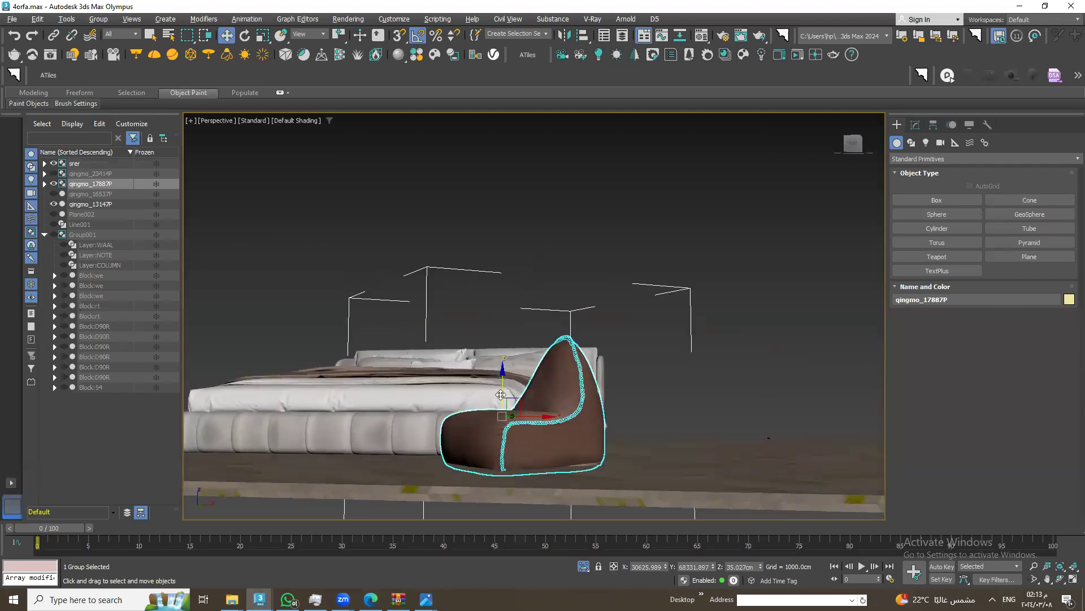
pyautogui.moveTo(501, 394); pyautogui.dragTo(505, 391)
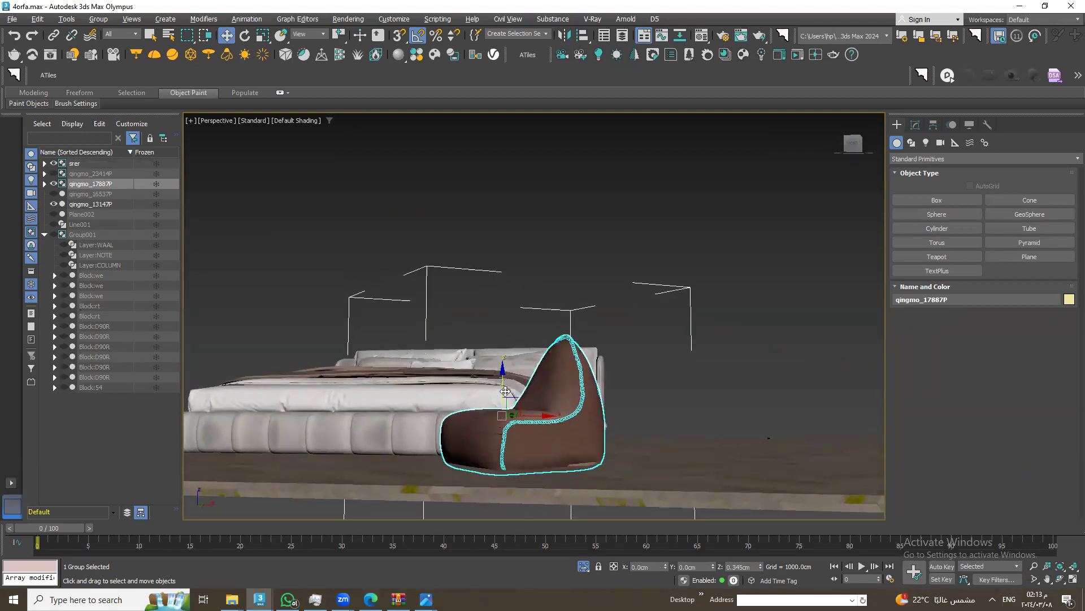
pyautogui.moveTo(505, 391); pyautogui.dragTo(504, 382)
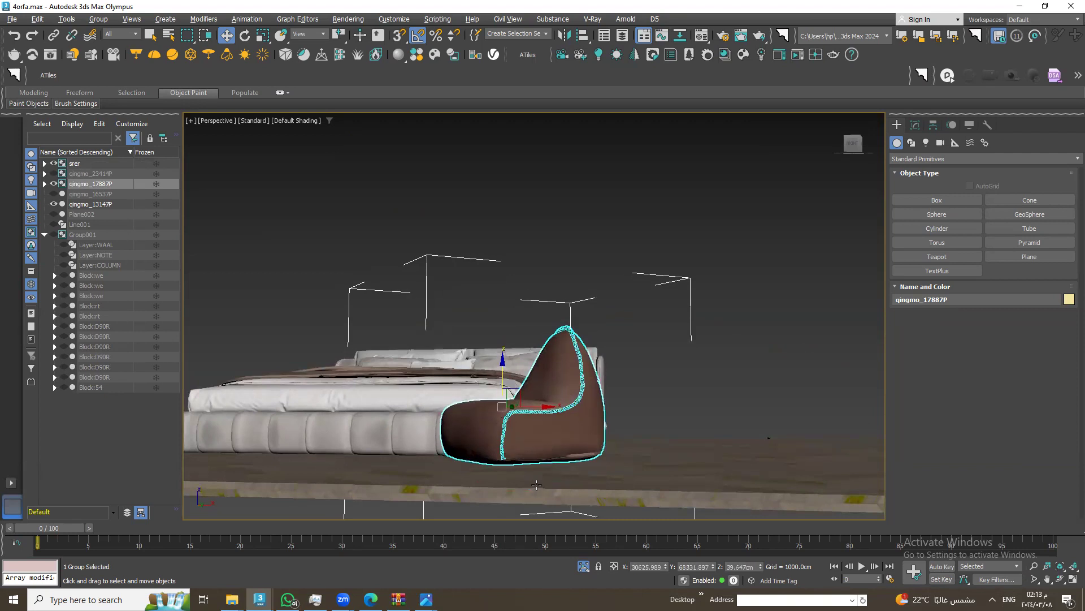
pyautogui.scroll(3, 536, 485)
pyautogui.moveTo(481, 318); pyautogui.dragTo(484, 324)
# Orbit low to inspect the bean bag beside the bed, then select the bed
pyautogui.keyDown('alt'); pyautogui.moveTo(484, 325); pyautogui.dragTo(473, 478, button='middle'); pyautogui.keyUp('alt')
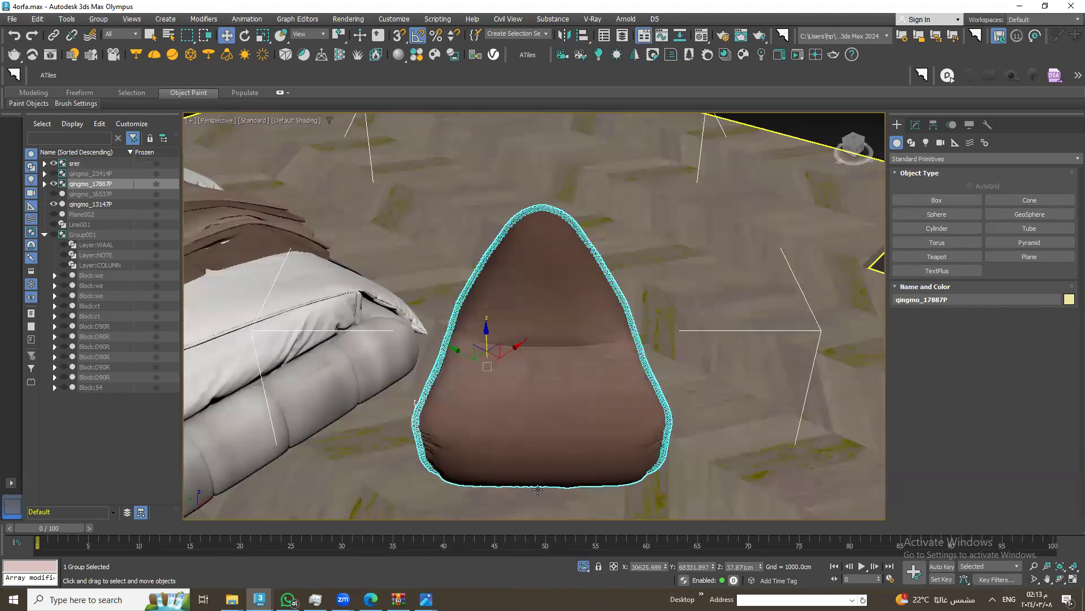
pyautogui.scroll(-3, 474, 477)
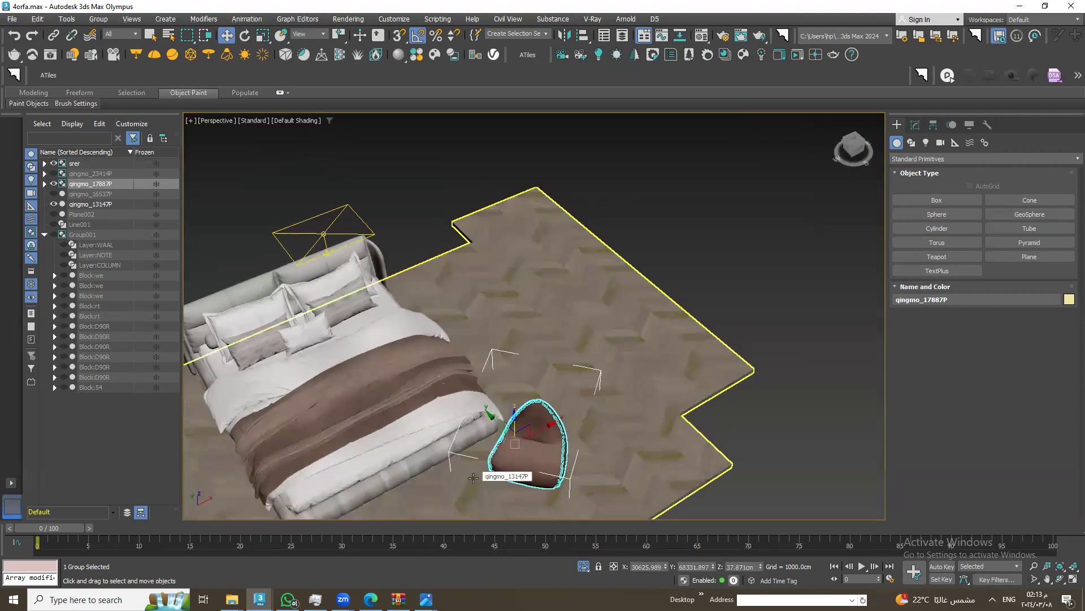
pyautogui.moveTo(473, 478)
pyautogui.keyDown('alt'); pyautogui.mouseDown(button='middle')
pyautogui.moveTo(449, 417)
pyautogui.moveTo(615, 349)
pyautogui.moveTo(576, 456)
pyautogui.mouseUp(button='middle'); pyautogui.keyUp('alt')
pyautogui.scroll(-2, 449, 416)
pyautogui.scroll(3, 448, 417)
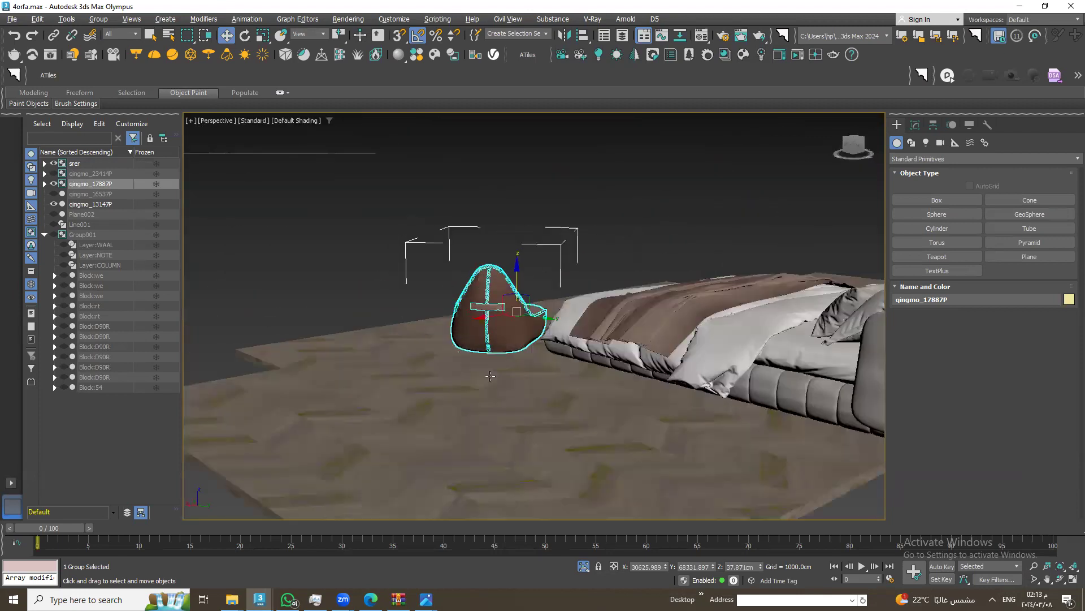
pyautogui.hotkey('shift', 'z')
pyautogui.hotkey('shift', 'z')
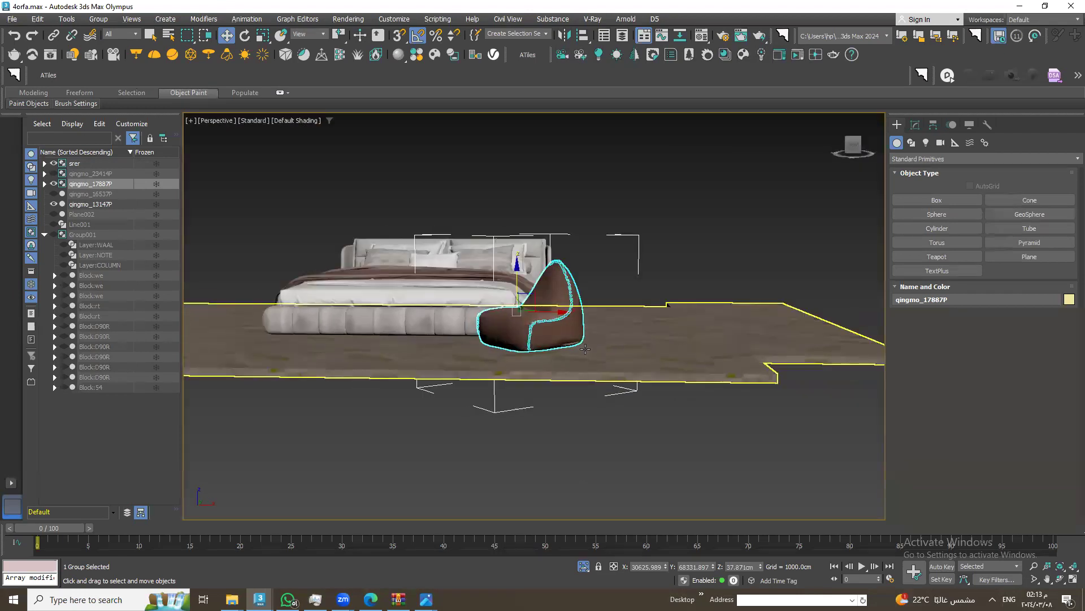
pyautogui.scroll(3, 585, 349)
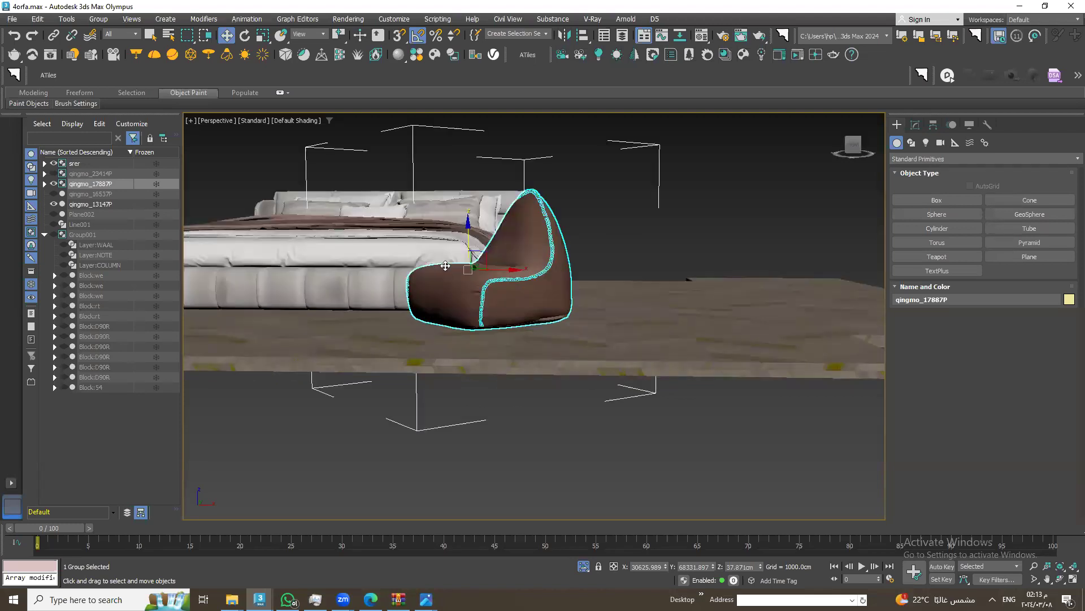
pyautogui.scroll(2, 586, 349)
pyautogui.click(365, 260)
pyautogui.scroll(-3, 316, 292)
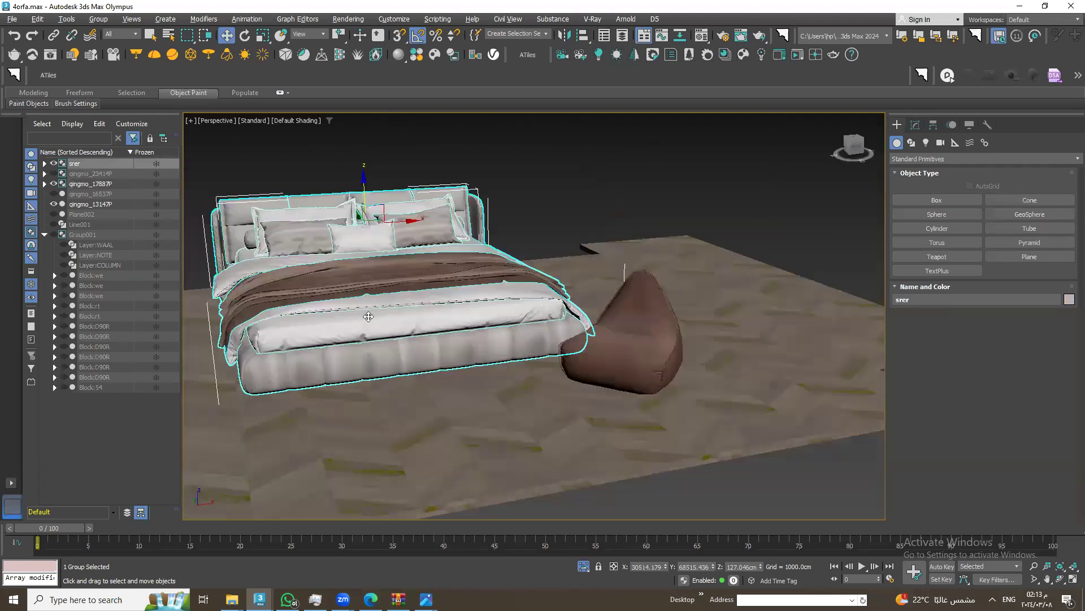
pyautogui.scroll(-2, 389, 342)
pyautogui.keyDown('alt'); pyautogui.moveTo(389, 342); pyautogui.dragTo(409, 333, button='middle'); pyautogui.keyUp('alt')
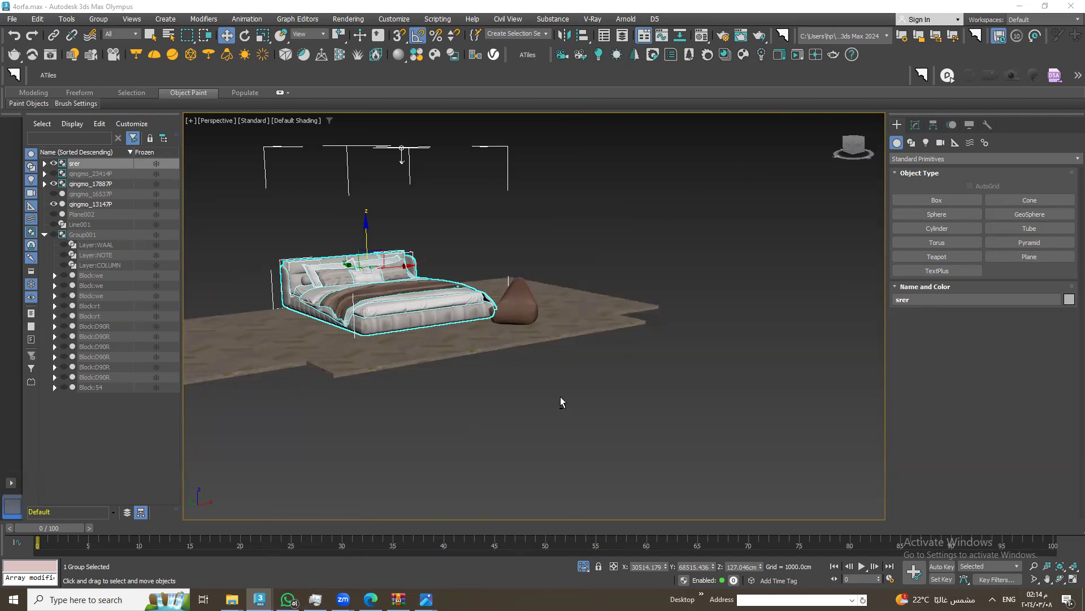
# Select the textured floor plane after checking the reference bedroom scene window
pyautogui.keyDown('alt'); pyautogui.moveTo(561, 401); pyautogui.dragTo(451, 362, button='middle'); pyautogui.keyUp('alt')
pyautogui.click(506, 417)
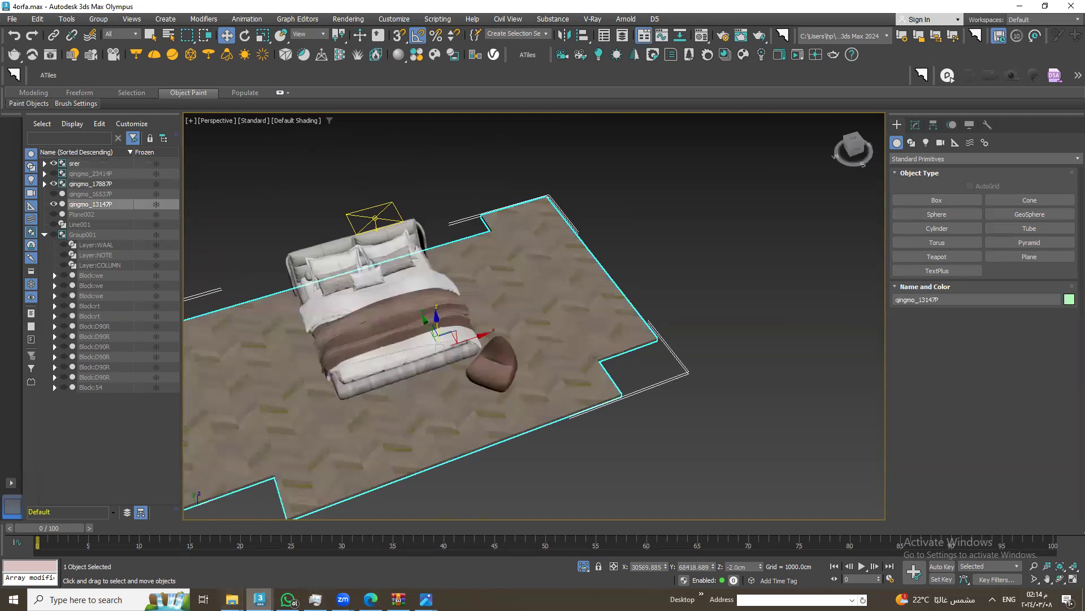
pyautogui.click(300, 573)
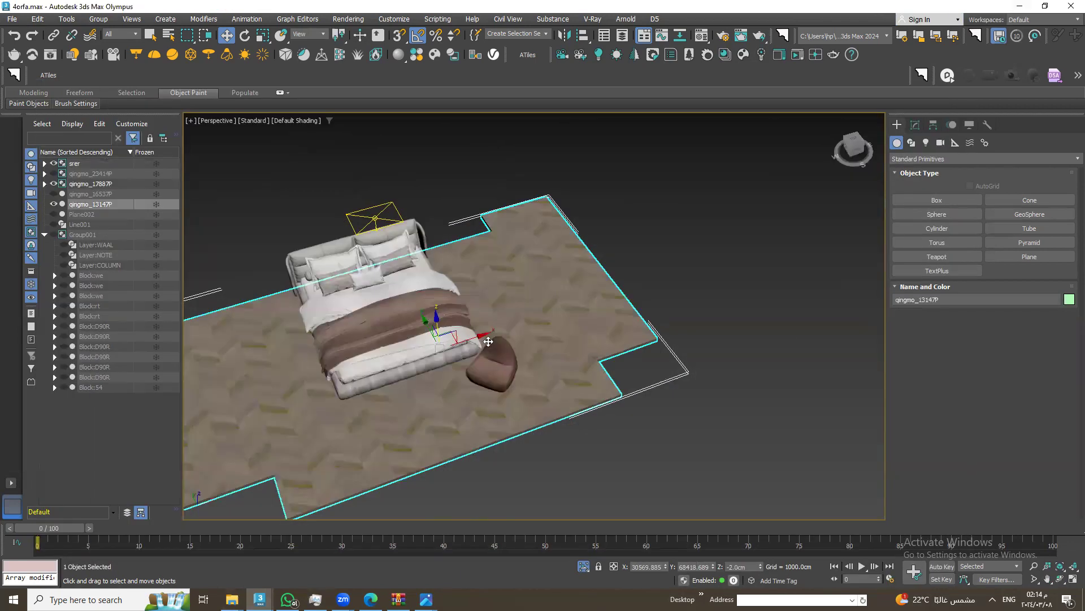
pyautogui.click(1019, 6)
pyautogui.scroll(-3, 430, 368)
pyautogui.scroll(-2, 451, 384)
pyautogui.scroll(2, 450, 383)
# Scale the floor plane to 56% along X and tilt the view over the whole floor
pyautogui.click(263, 35)
pyautogui.moveTo(510, 335); pyautogui.dragTo(489, 335)
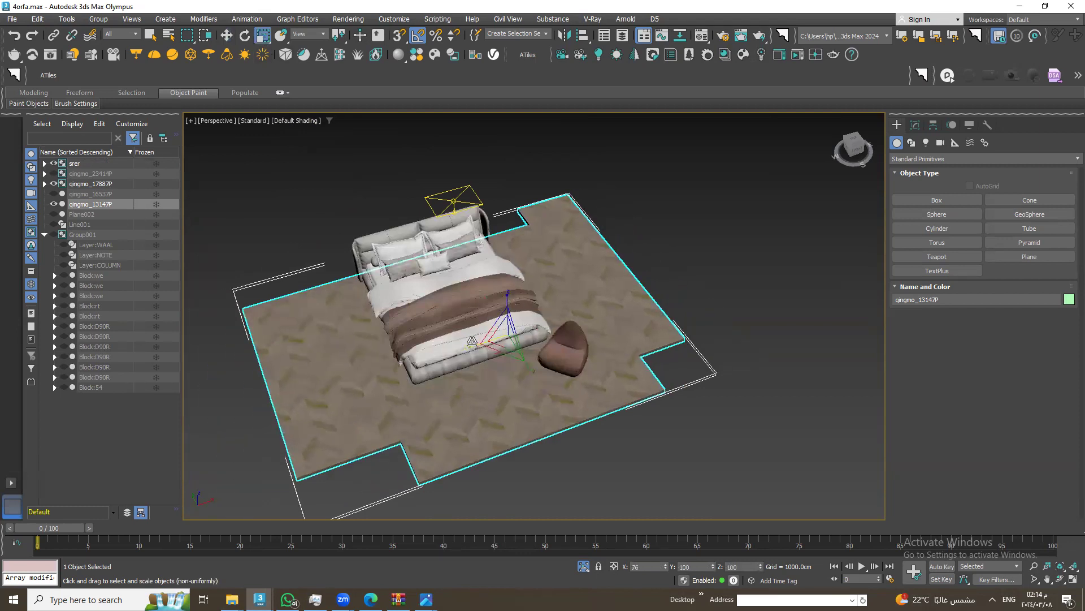
pyautogui.moveTo(478, 431)
pyautogui.keyDown('alt'); pyautogui.mouseDown(button='middle')
pyautogui.moveTo(477, 382)
pyautogui.moveTo(487, 393)
pyautogui.mouseUp(button='middle'); pyautogui.keyUp('alt')
pyautogui.scroll(3, 474, 422)
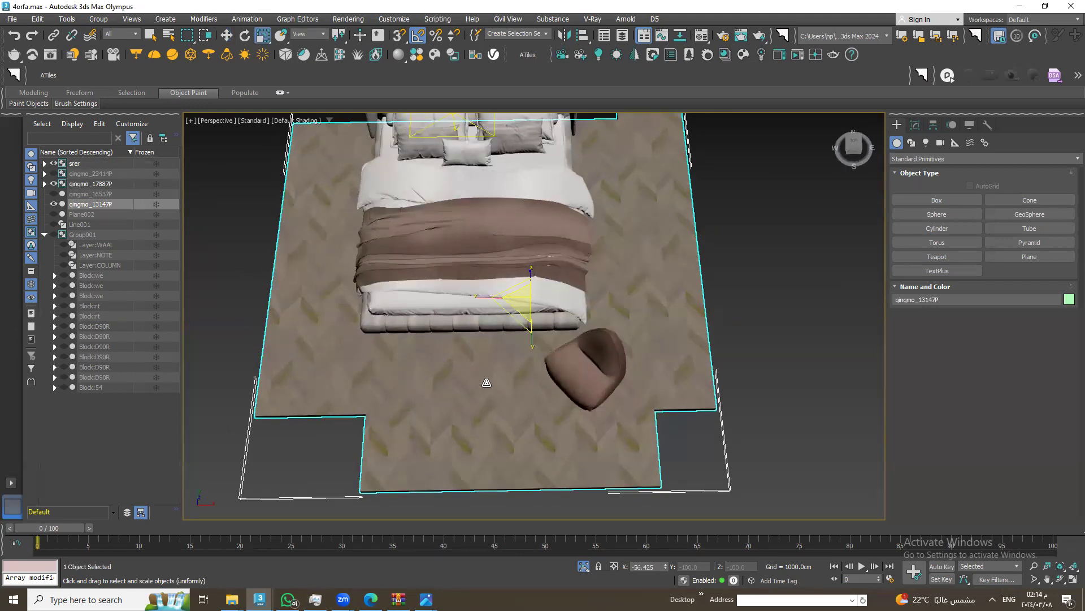
pyautogui.scroll(-1, 486, 383)
pyautogui.scroll(-3, 519, 387)
pyautogui.moveTo(518, 388)
pyautogui.keyDown('alt'); pyautogui.mouseDown(button='middle')
pyautogui.moveTo(490, 314)
pyautogui.moveTo(486, 340)
pyautogui.mouseUp(button='middle'); pyautogui.keyUp('alt')
pyautogui.scroll(3, 486, 339)
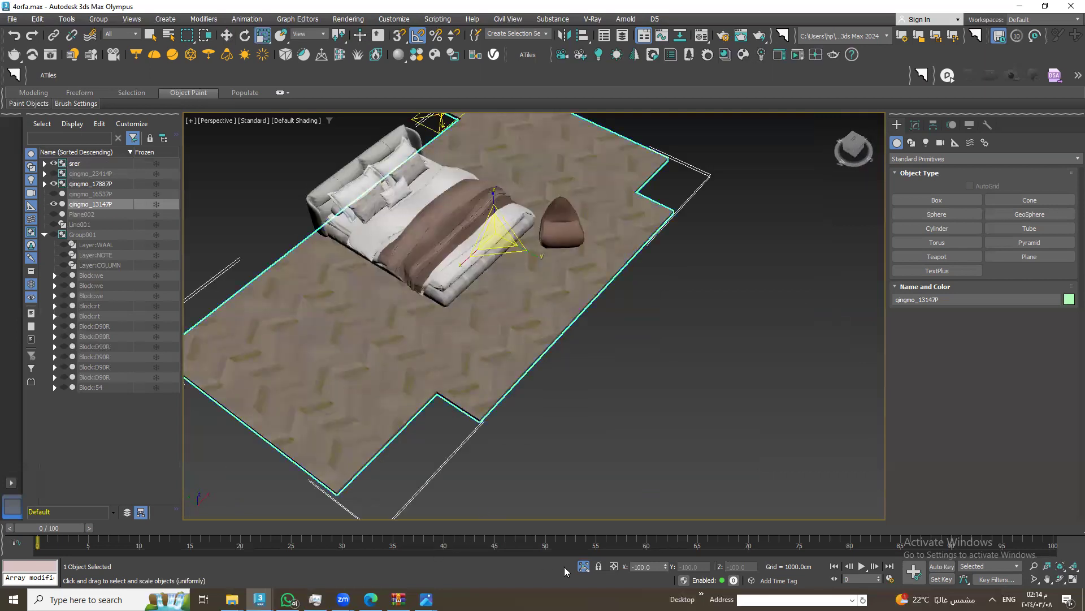
# Start a new empty scene in the other window, show the grid and maximize Perspective
pyautogui.moveTo(259, 599)
pyautogui.click(331, 557)
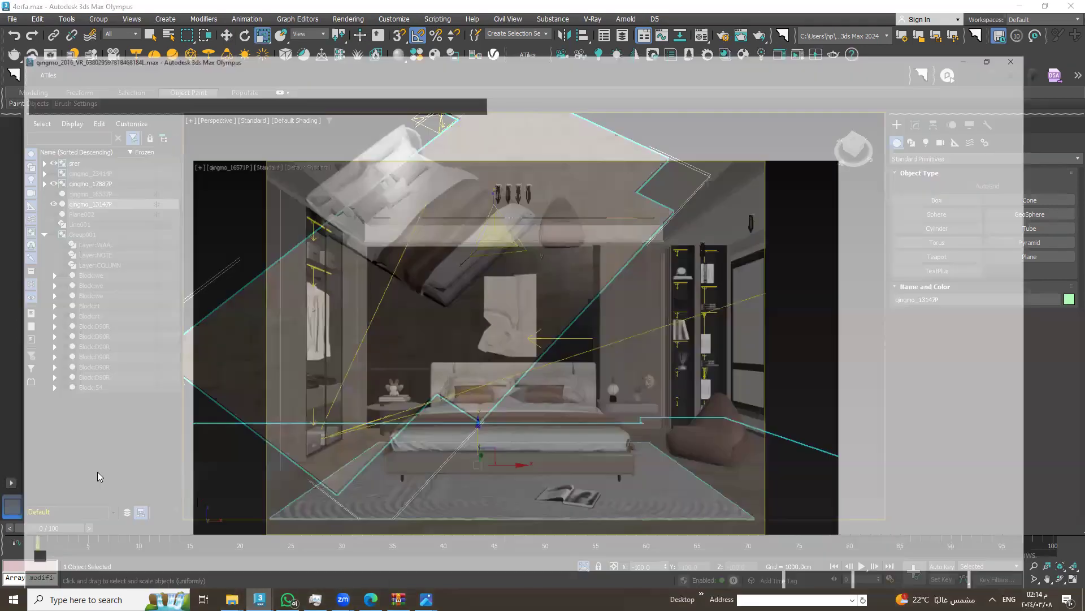
pyautogui.click(11, 19)
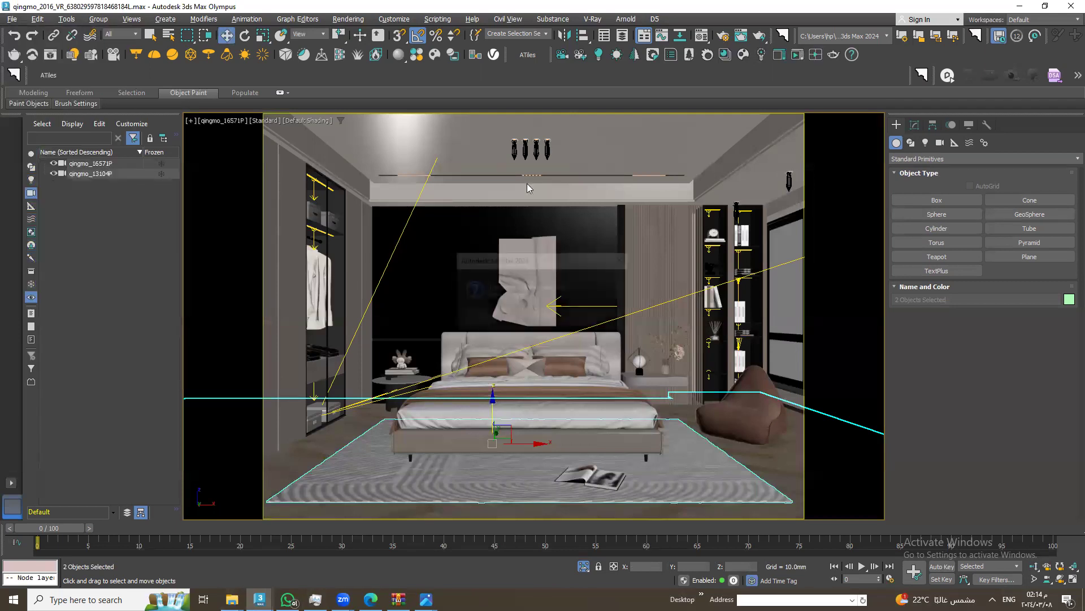
pyautogui.click(552, 380)
pyautogui.click(519, 323)
pyautogui.press('g')
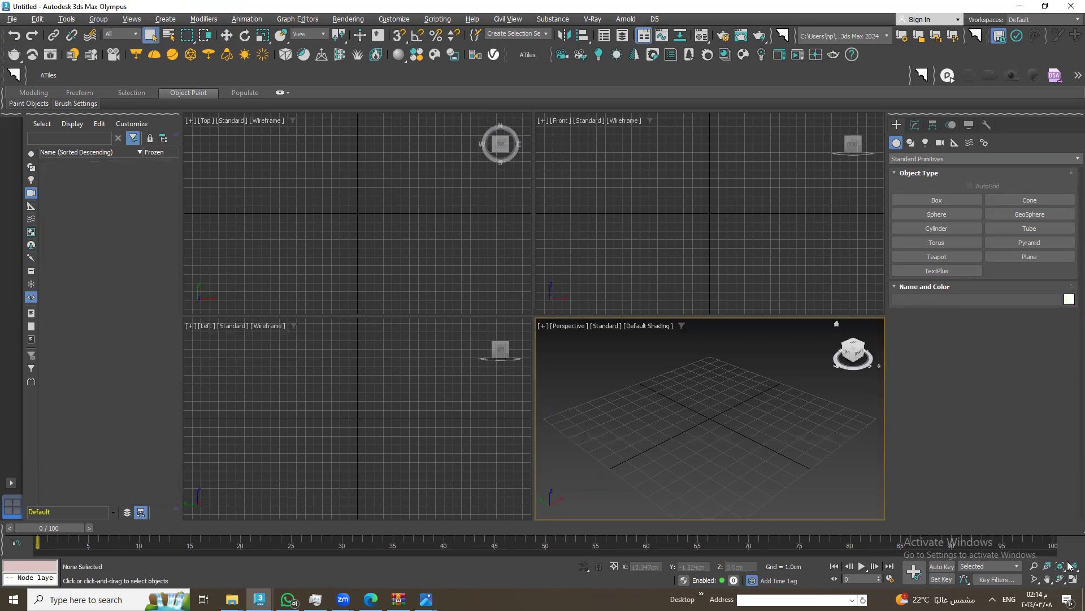
pyautogui.hotkey('alt', 'w')
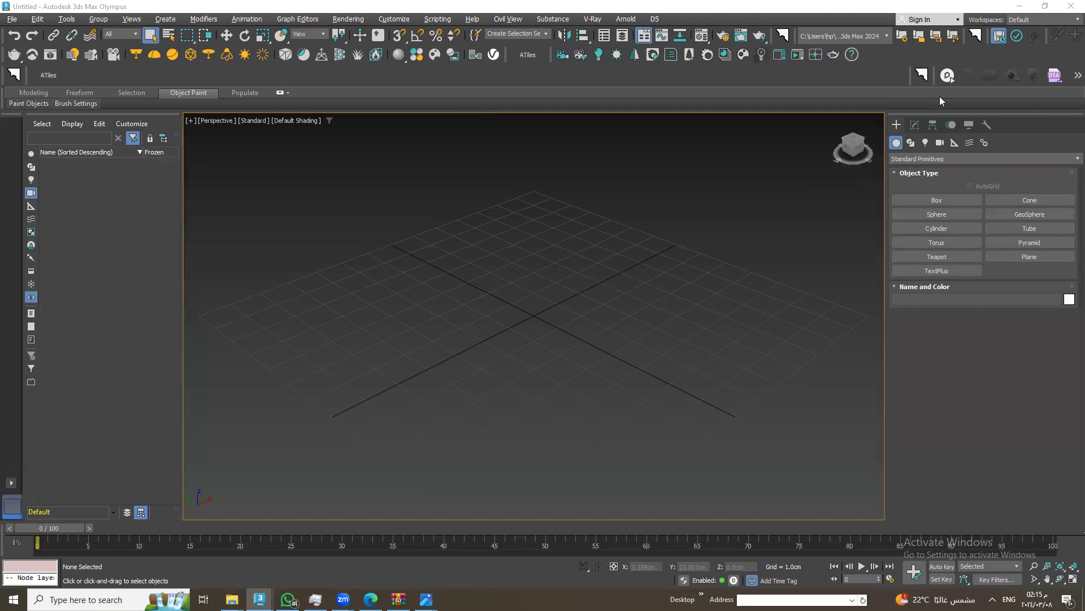
# Draw Box001, about 4.875 × 4.235 × 4.122 cm, and show it in the Modify panel
pyautogui.click(925, 198)
pyautogui.moveTo(496, 301); pyautogui.dragTo(503, 305)
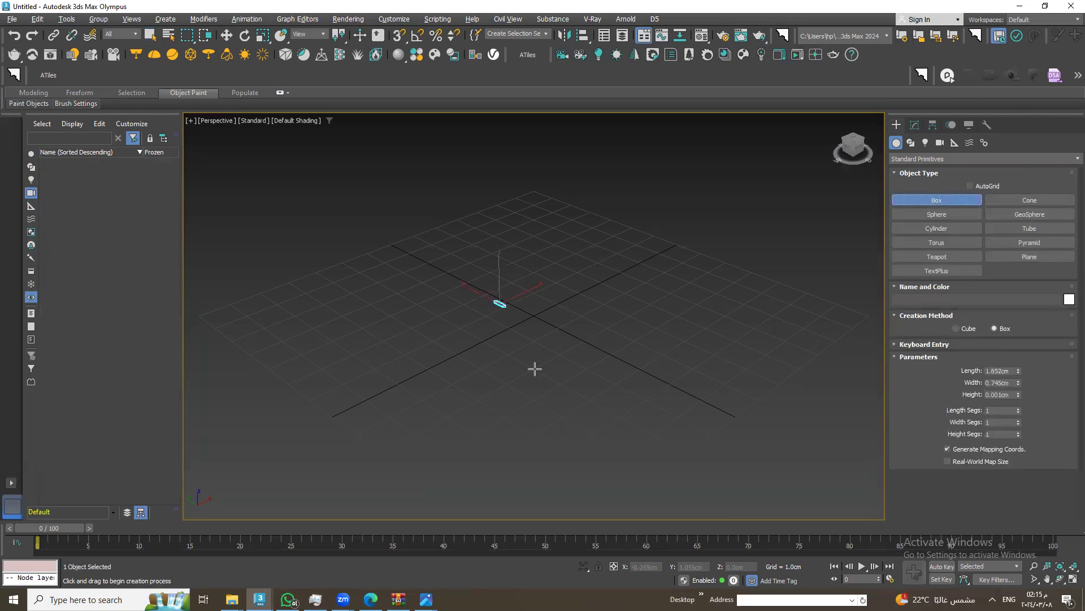
pyautogui.moveTo(535, 369); pyautogui.dragTo(502, 431)
pyautogui.click(493, 253)
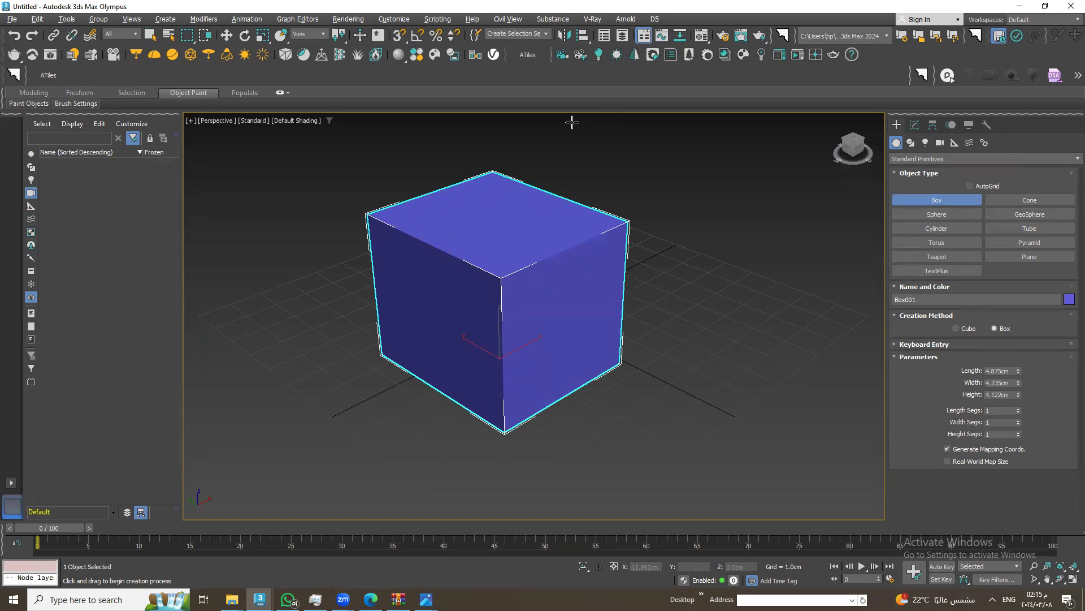
pyautogui.click(720, 173)
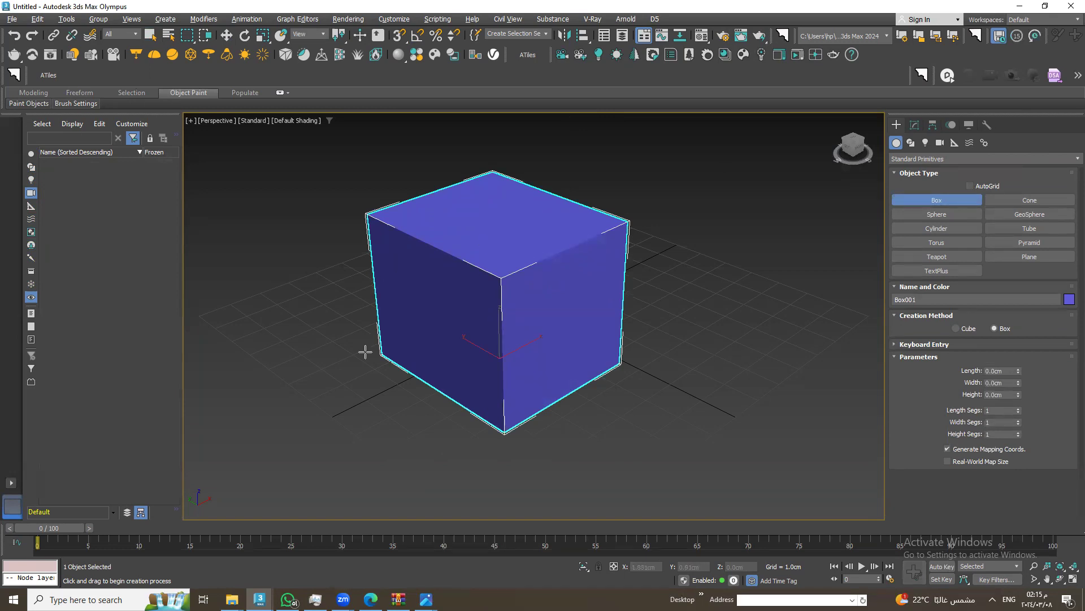
pyautogui.click(226, 35)
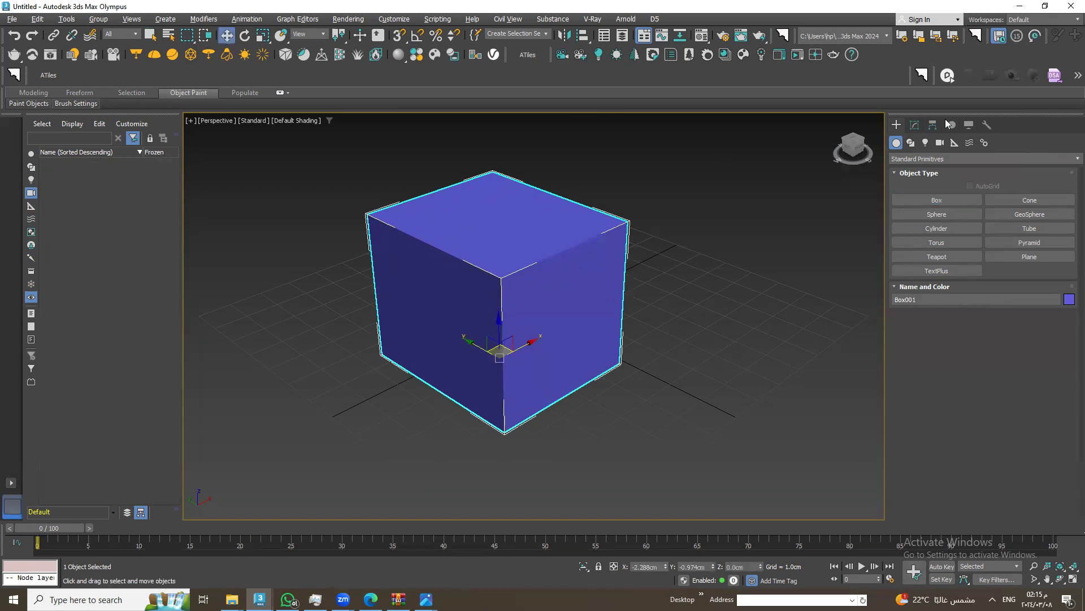
pyautogui.click(914, 125)
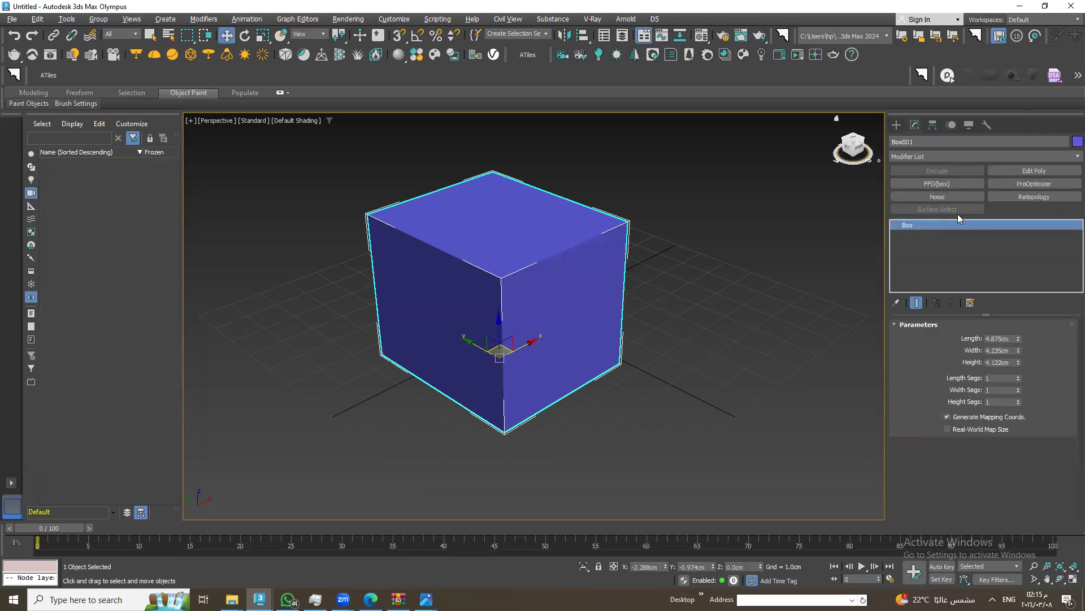
# Try converting the box to Editable Poly and undo an accidental move of the cube
pyautogui.rightClick(921, 225)
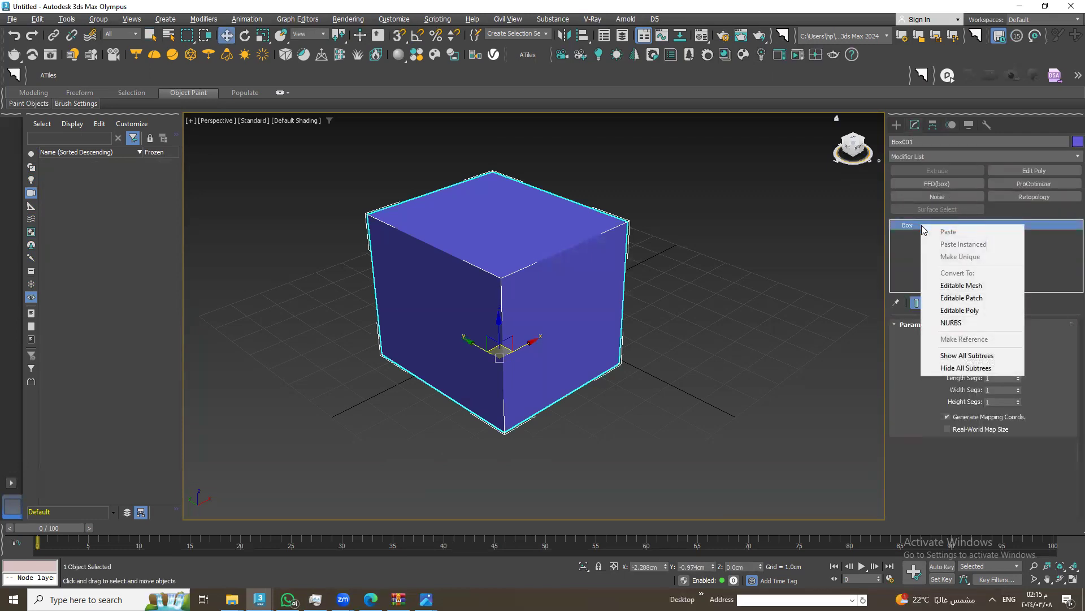
pyautogui.click(949, 312)
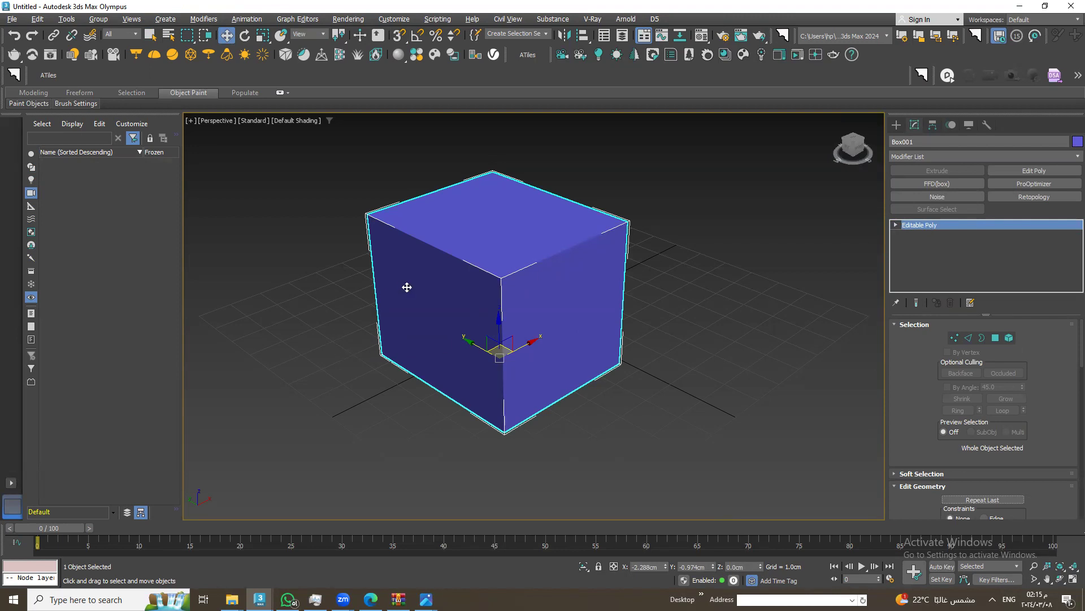
pyautogui.moveTo(517, 346); pyautogui.dragTo(512, 355)
pyautogui.hotkey('ctrl', 'z')
pyautogui.hotkey('ctrl', 'z')
# Add an Edit Poly modifier to the box and adjust the base Box length value
pyautogui.click(992, 156)
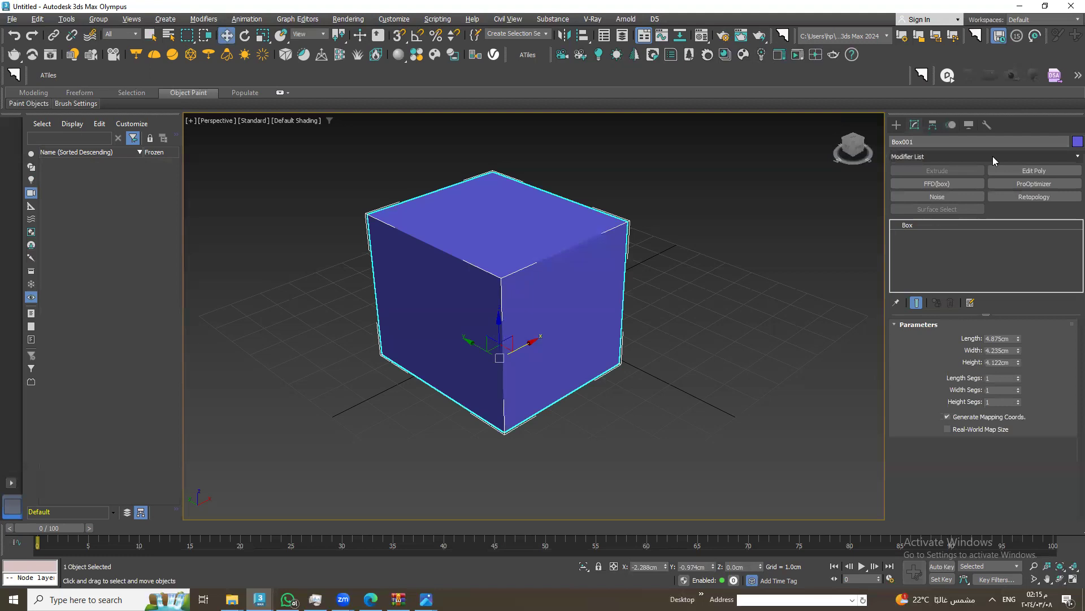
pyautogui.write('e')
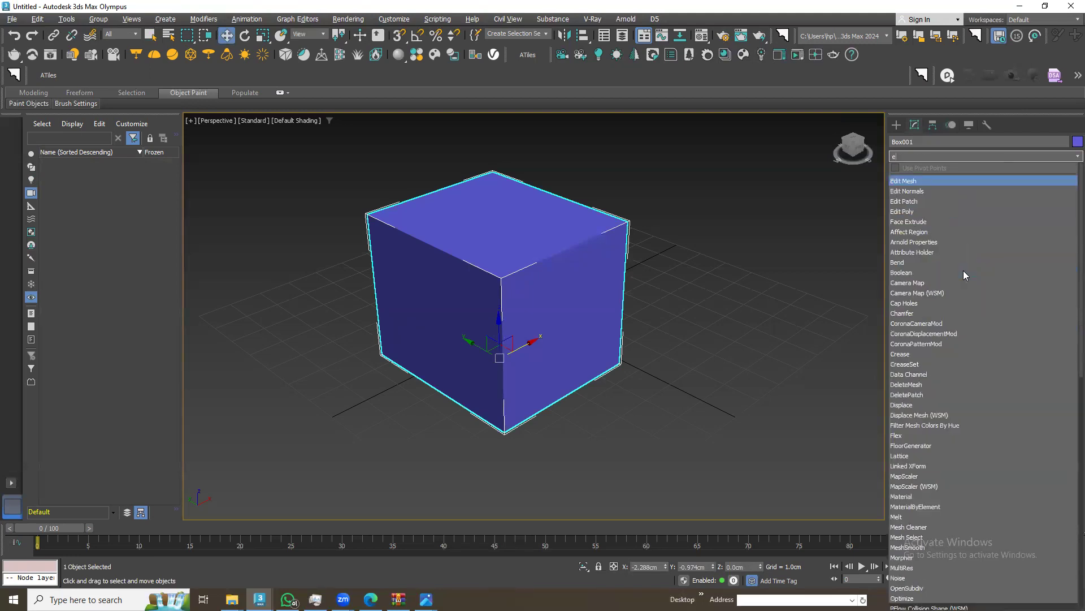
pyautogui.click(925, 211)
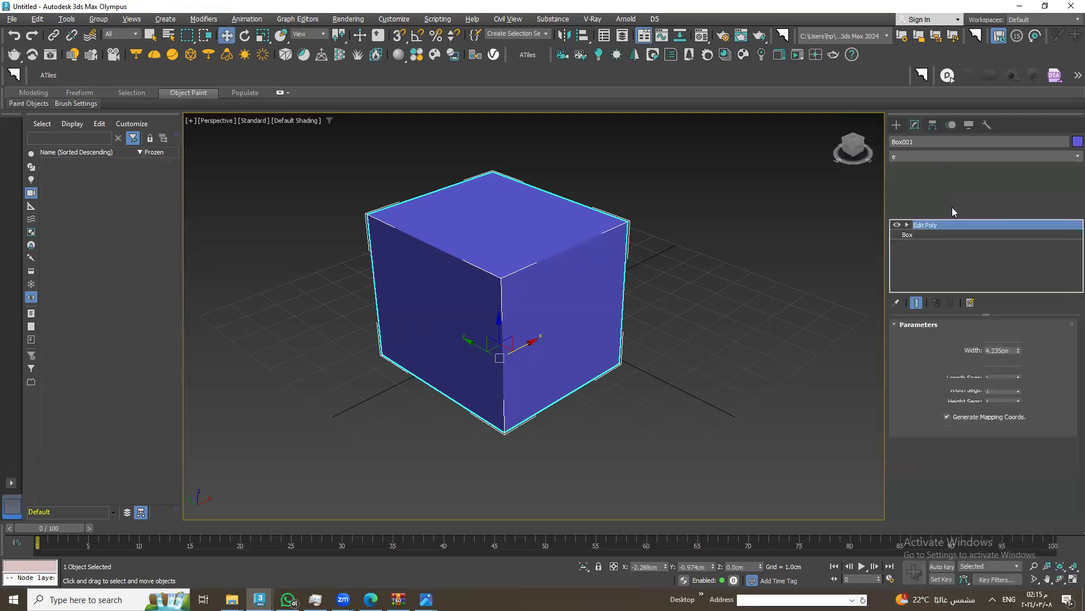
pyautogui.click(909, 234)
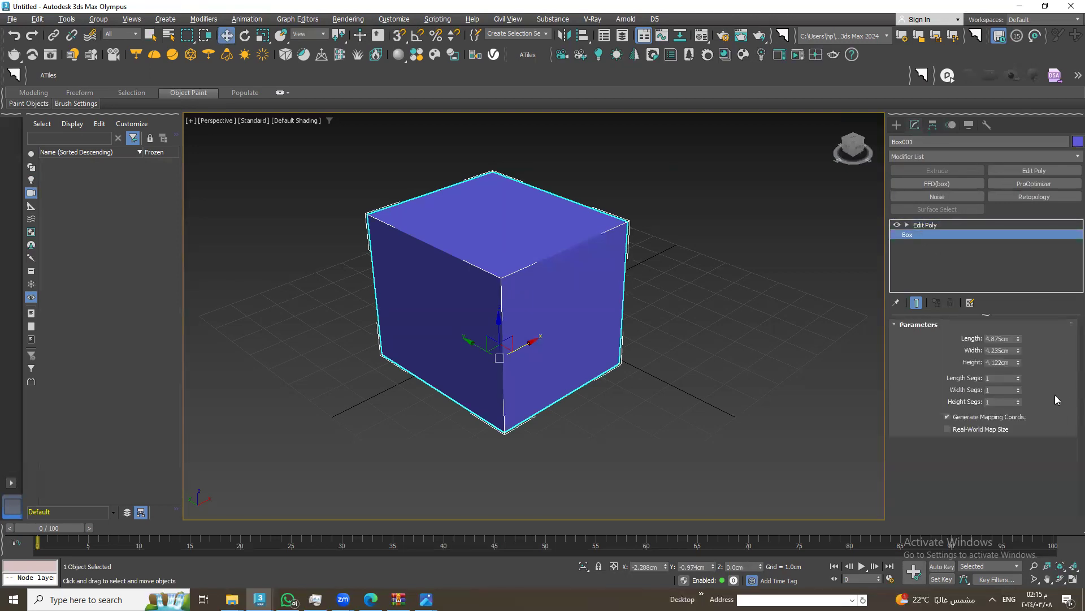
pyautogui.moveTo(1018, 338)
pyautogui.mouseDown()
pyautogui.moveTo(1012, 298)
pyautogui.moveTo(997, 314)
pyautogui.mouseUp()
pyautogui.click(930, 225)
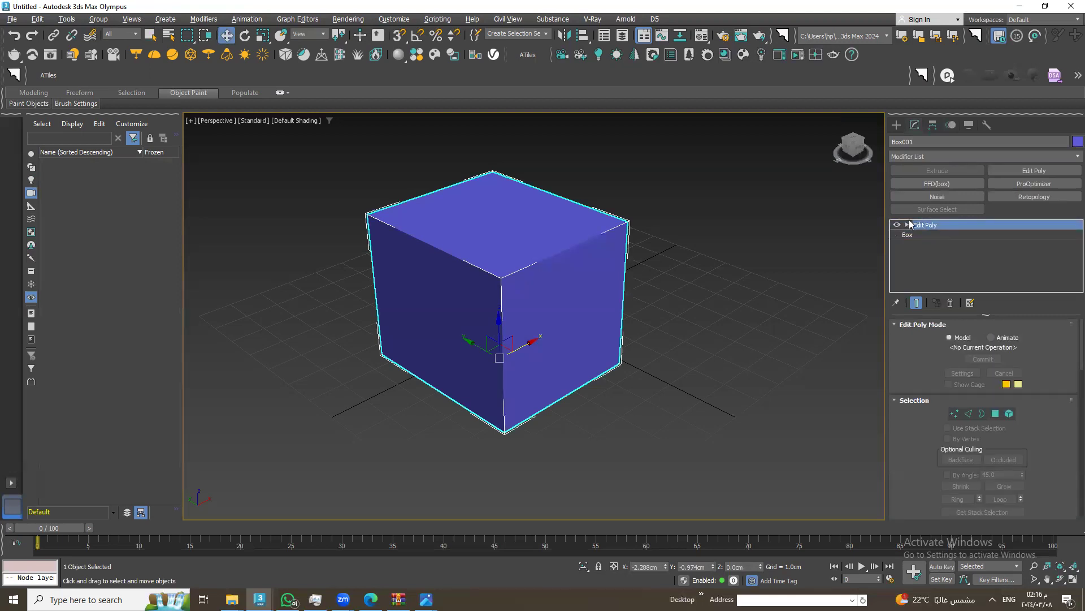
# Collapse the Edit Poly rollouts, then remove the Edit Poly modifier
pyautogui.click(899, 326)
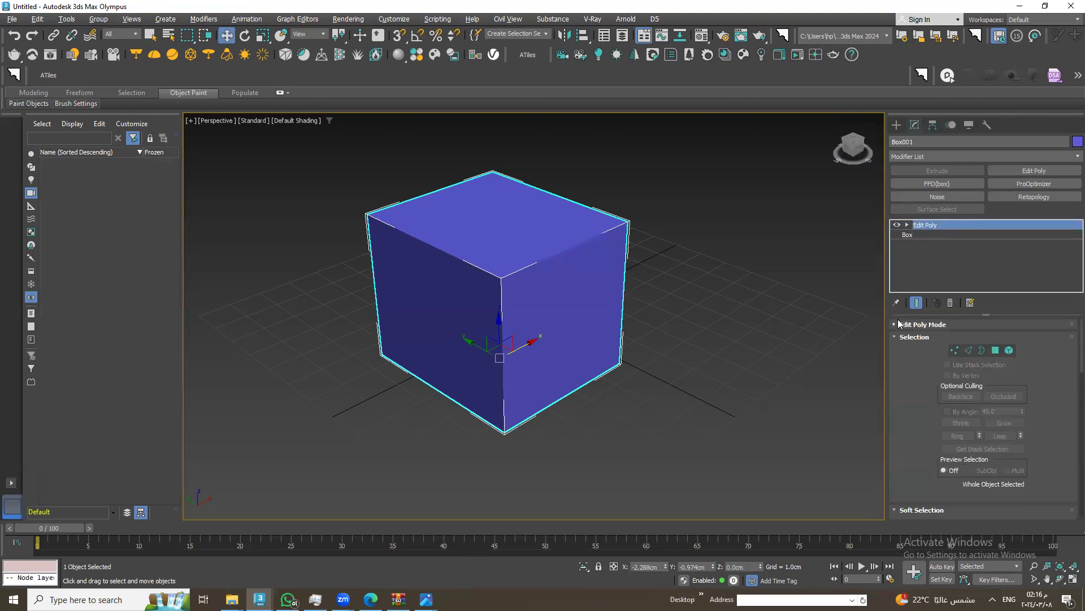
pyautogui.click(900, 337)
pyautogui.click(901, 349)
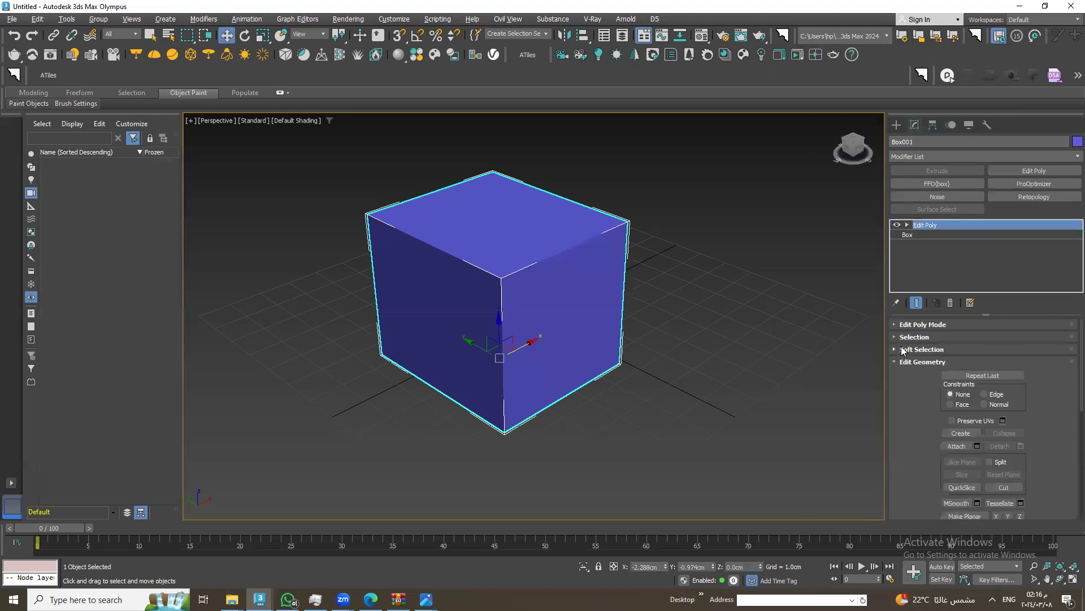
pyautogui.click(897, 362)
pyautogui.click(895, 374)
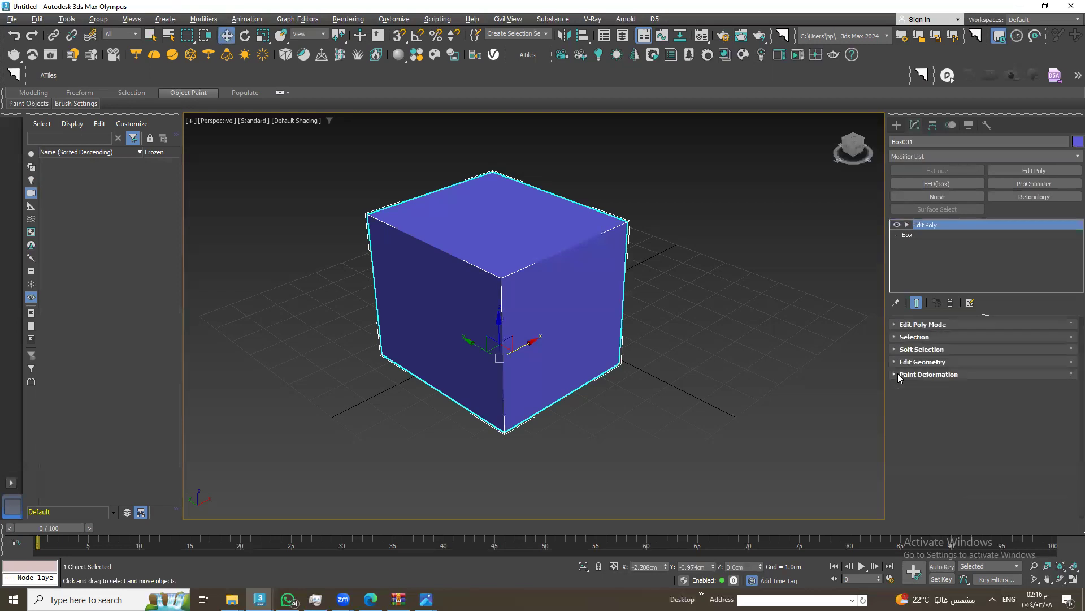
pyautogui.click(952, 303)
# Convert Box001 to Editable Poly and collapse its Selection, Edit Geometry and Subdivision rollouts
pyautogui.rightClick(913, 226)
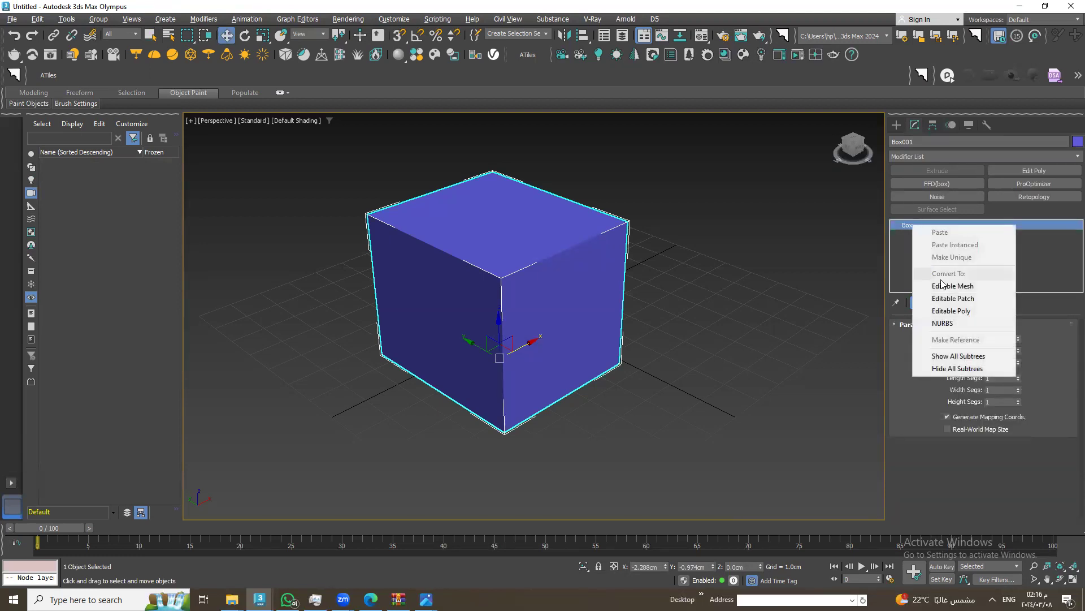
pyautogui.click(952, 311)
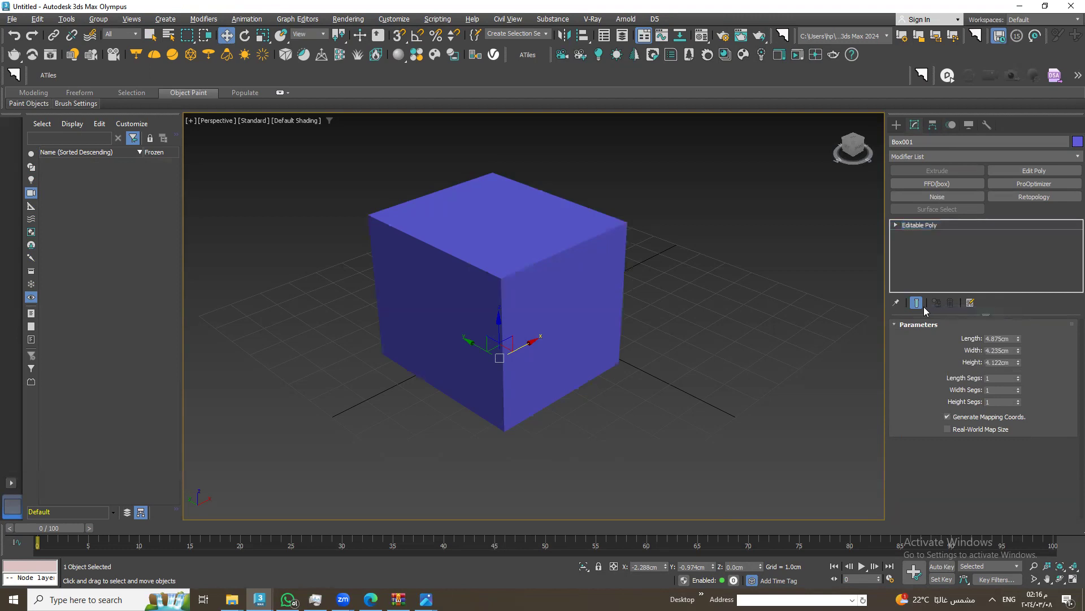
pyautogui.click(897, 325)
pyautogui.click(897, 350)
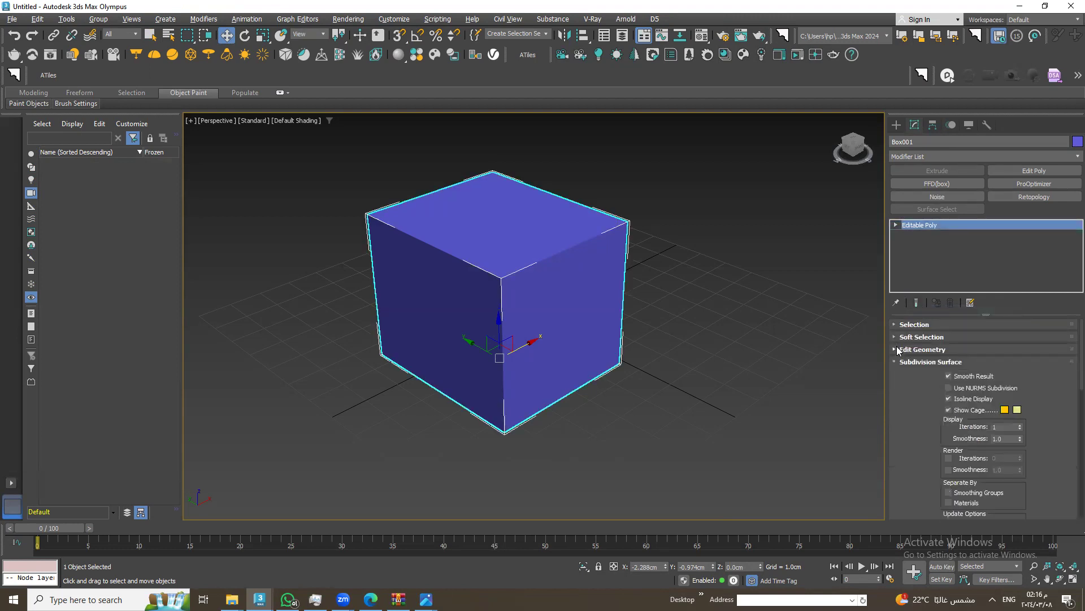
pyautogui.click(898, 363)
pyautogui.click(895, 374)
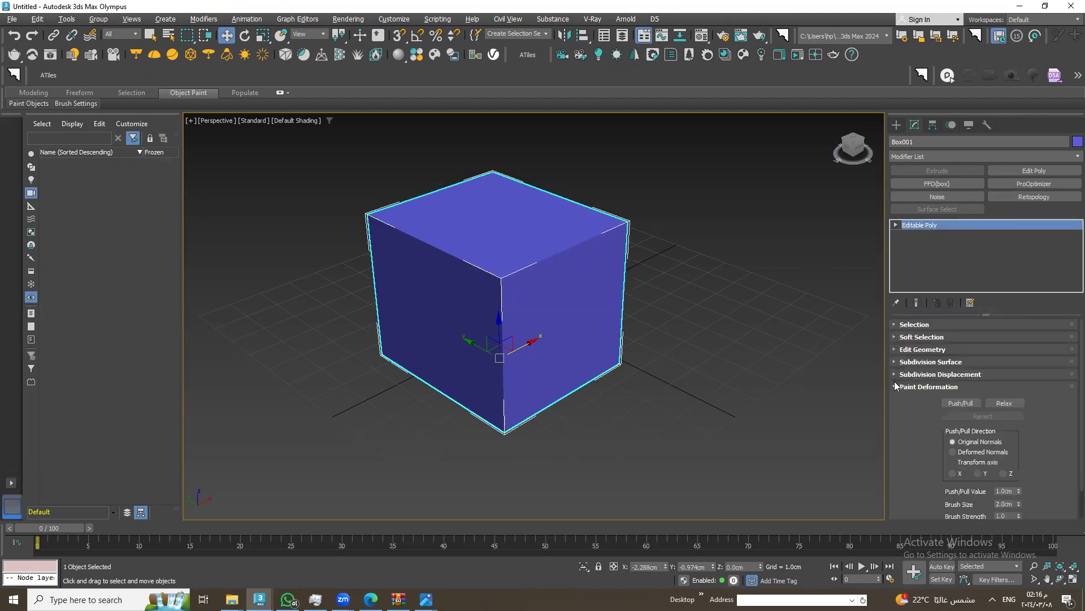
pyautogui.click(896, 387)
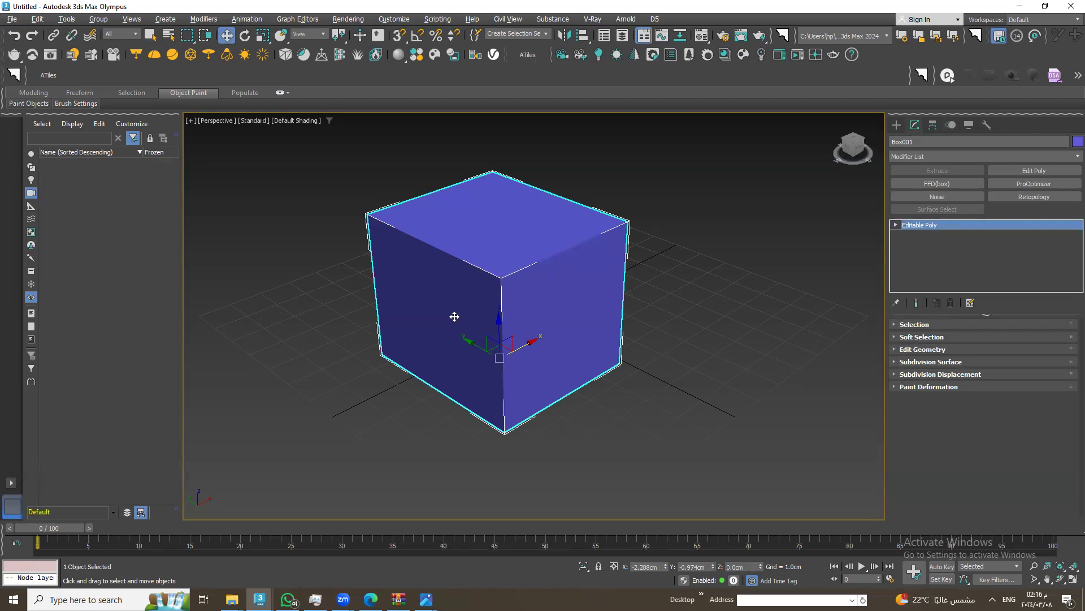
pyautogui.scroll(-3, 454, 316)
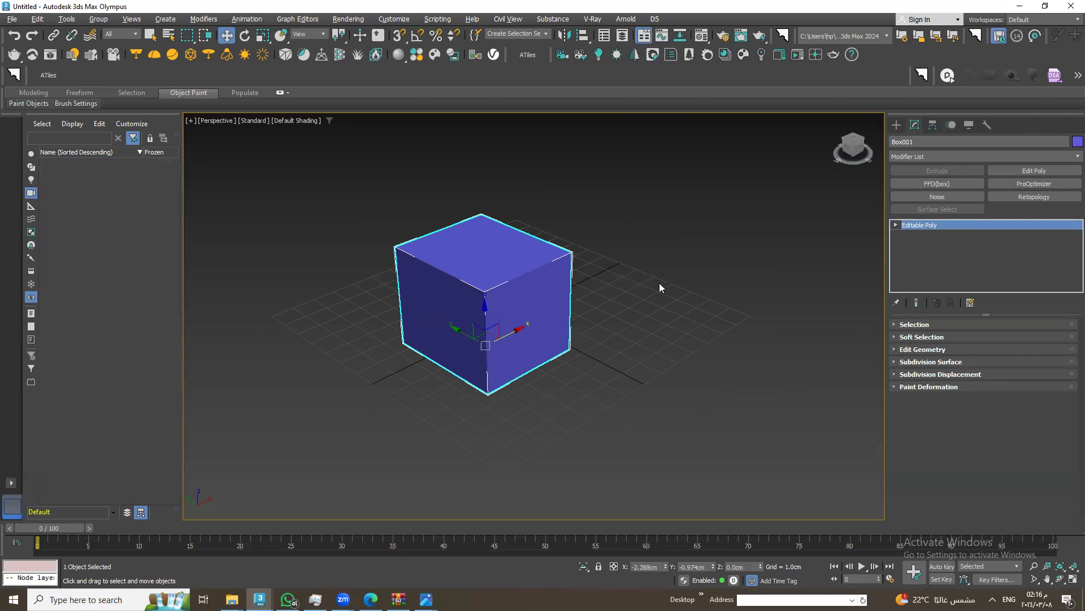
pyautogui.scroll(2, 423, 301)
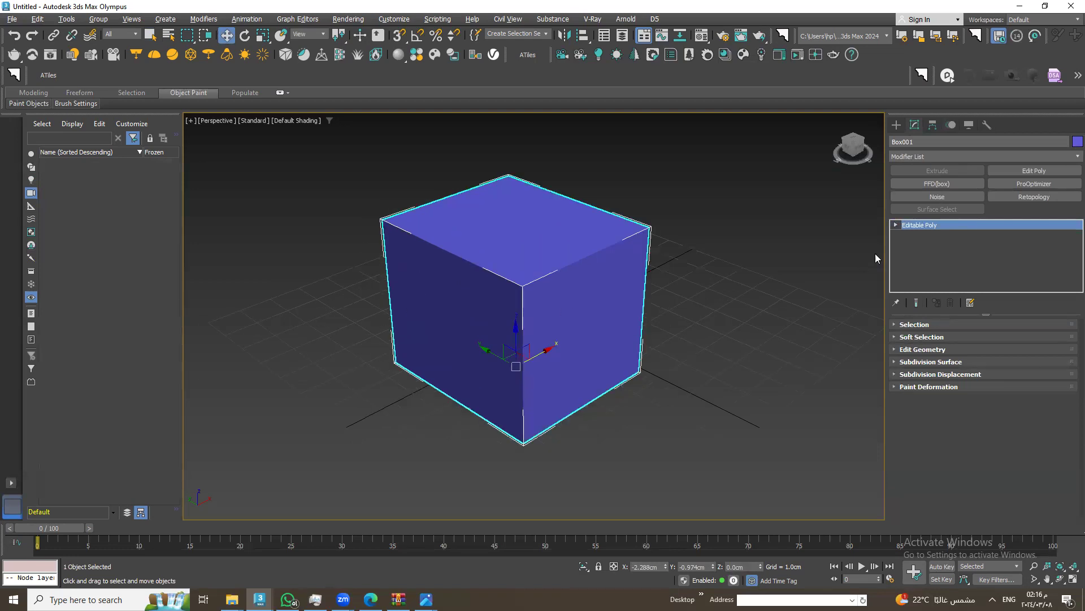
# Expand the Editable Poly sub-object levels, cycle through them, and settle on Vertex
pyautogui.click(897, 224)
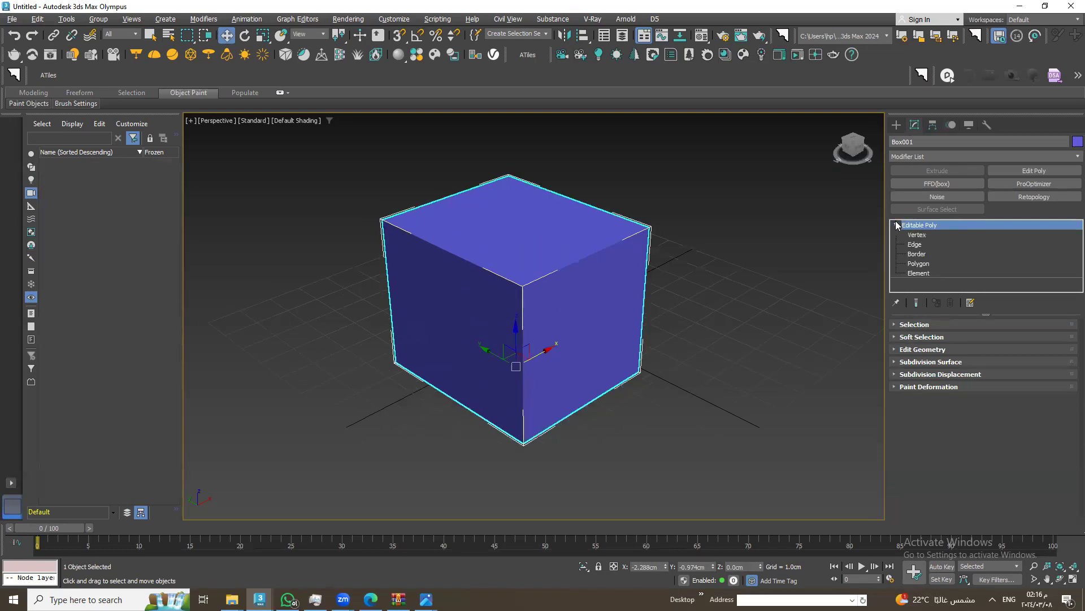
pyautogui.click(922, 237)
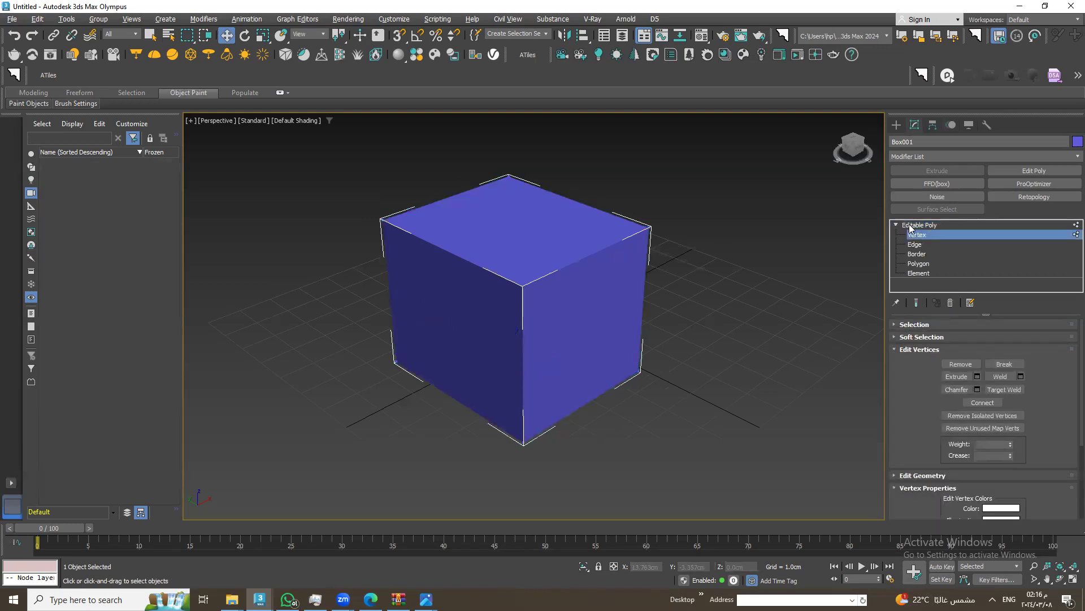
pyautogui.click(930, 244)
pyautogui.click(929, 273)
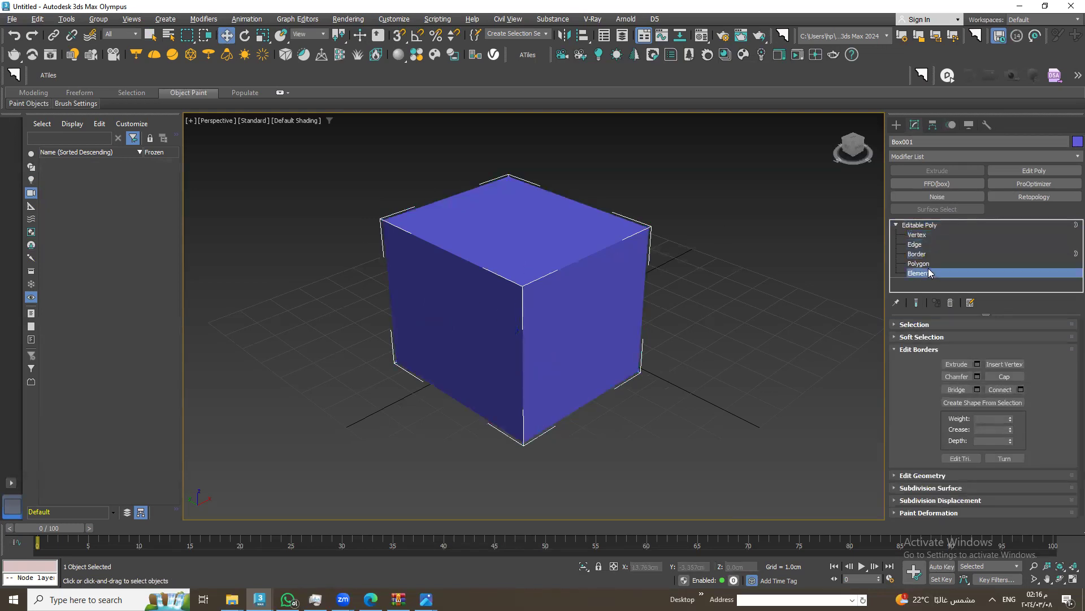
pyautogui.click(927, 264)
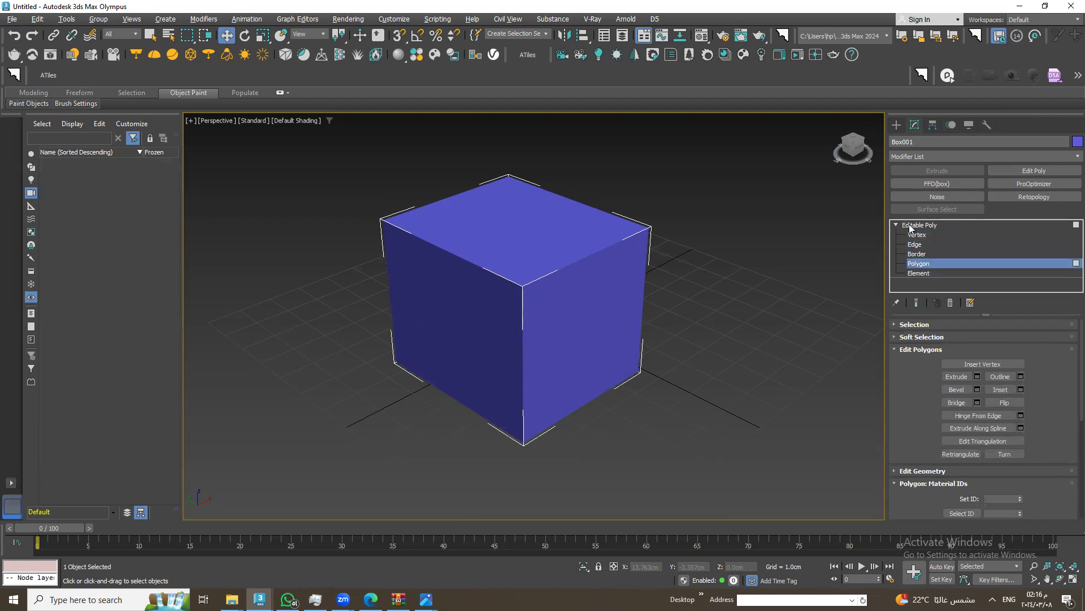
pyautogui.click(913, 226)
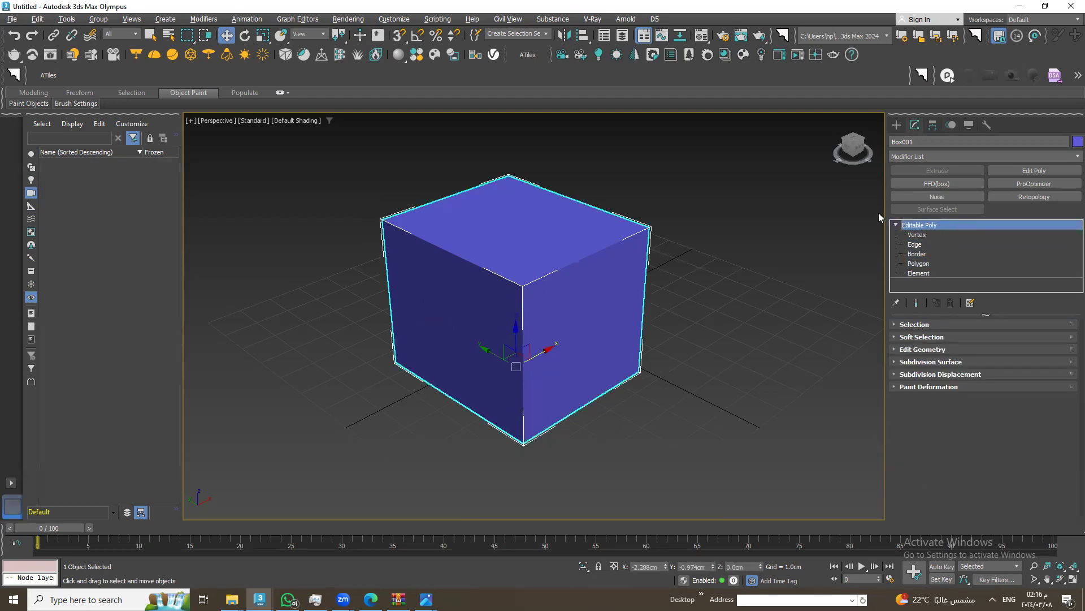
pyautogui.click(930, 237)
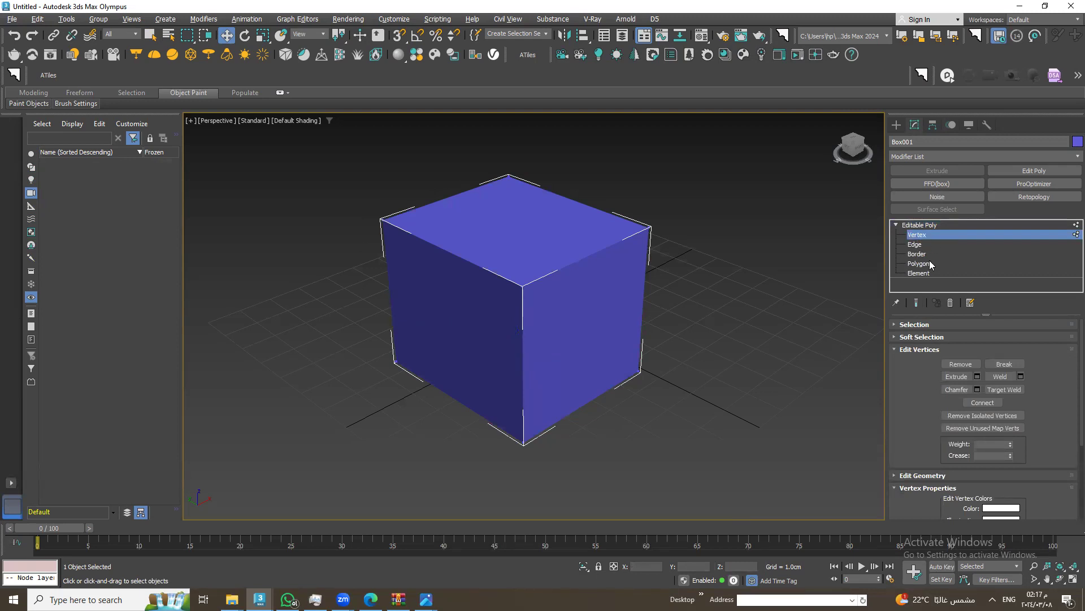
# Switch the viewport to Edged Faces and trial-move the front-top corner vertex, then cancel
pyautogui.click(307, 122)
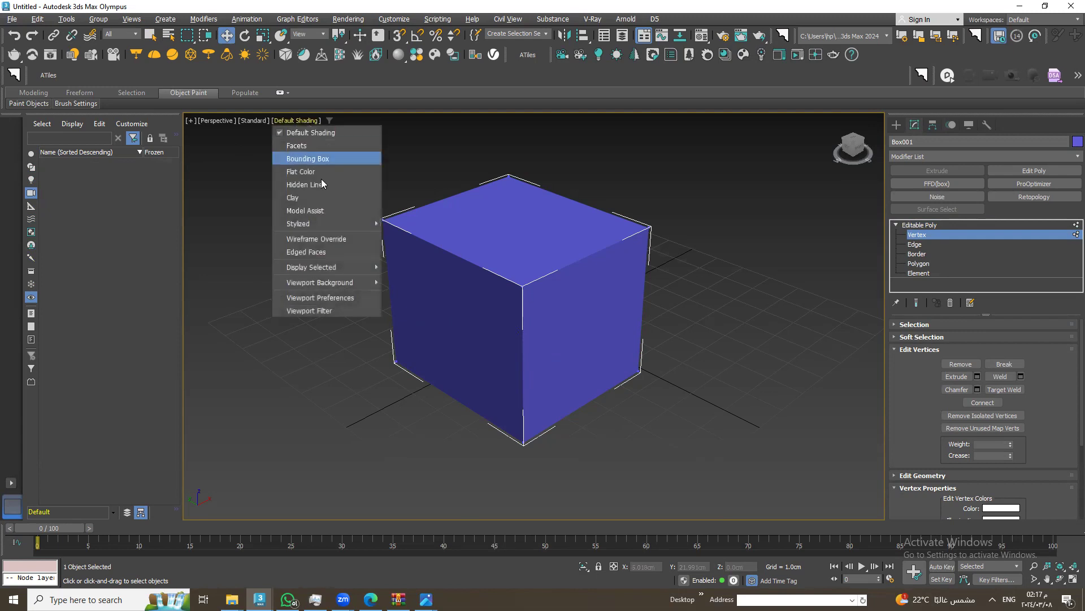
pyautogui.click(322, 250)
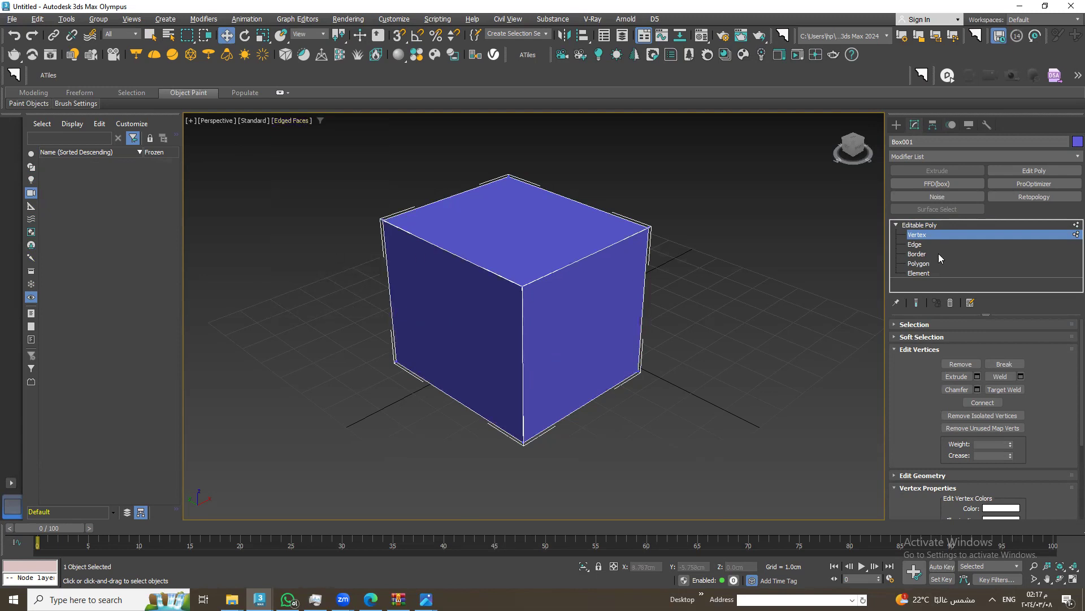
pyautogui.click(515, 286)
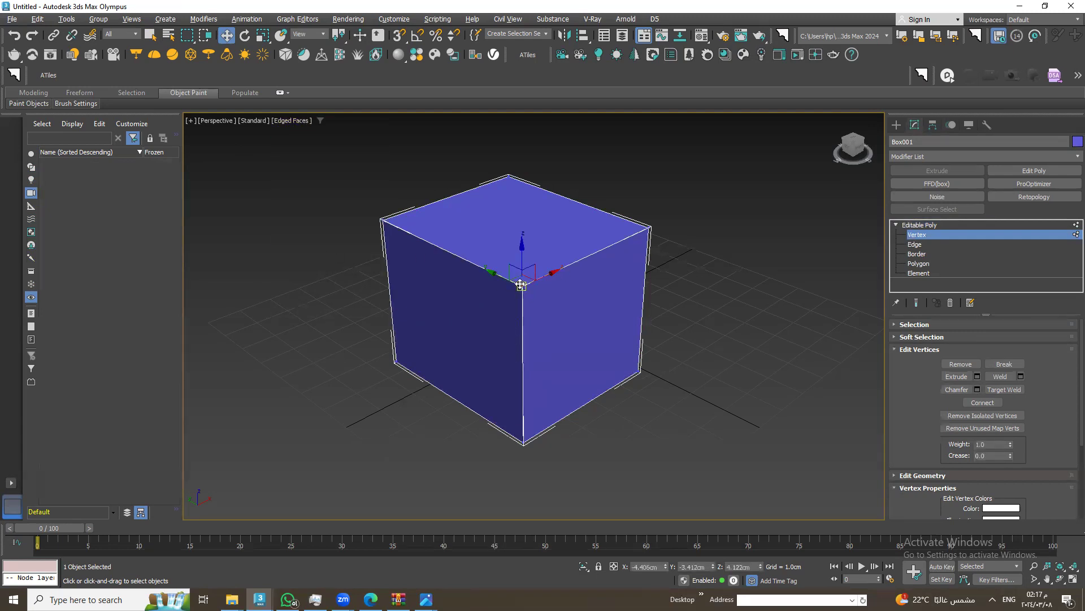
pyautogui.moveTo(486, 272)
pyautogui.mouseDown()
pyautogui.moveTo(662, 295)
pyautogui.moveTo(502, 348)
pyautogui.mouseUp()
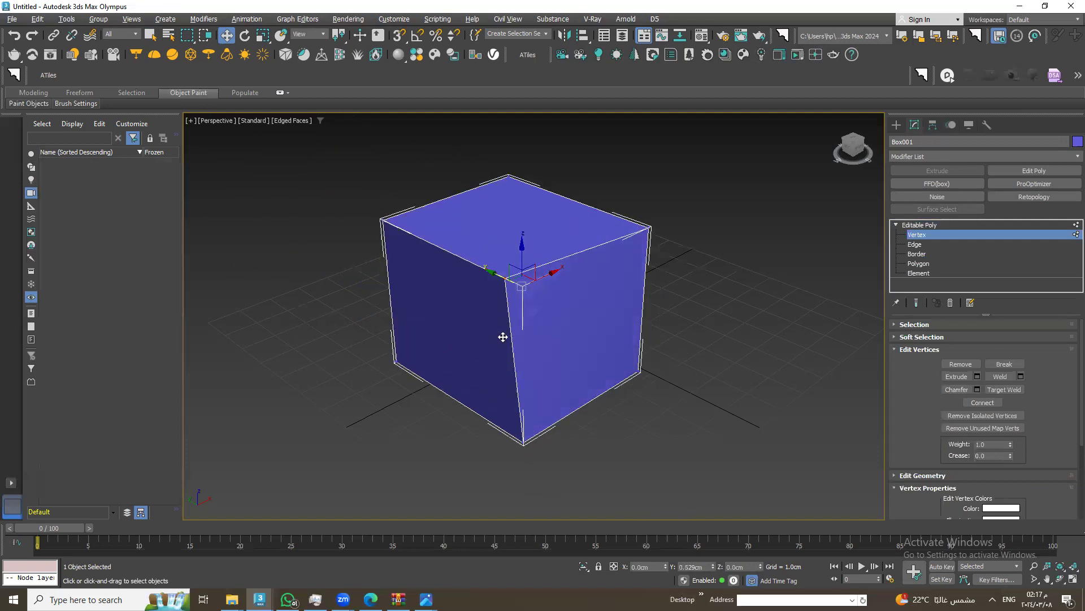
pyautogui.moveTo(525, 255)
pyautogui.mouseDown()
pyautogui.moveTo(489, 248)
pyautogui.moveTo(513, 358)
pyautogui.moveTo(524, 117)
pyautogui.moveTo(562, 337)
pyautogui.moveTo(546, 114)
pyautogui.moveTo(530, 415)
pyautogui.moveTo(508, 148)
pyautogui.moveTo(515, 291)
pyautogui.moveTo(582, 272)
pyautogui.moveTo(431, 373)
pyautogui.moveTo(751, 212)
pyautogui.moveTo(736, 232)
pyautogui.mouseUp()
pyautogui.rightClick(737, 231)
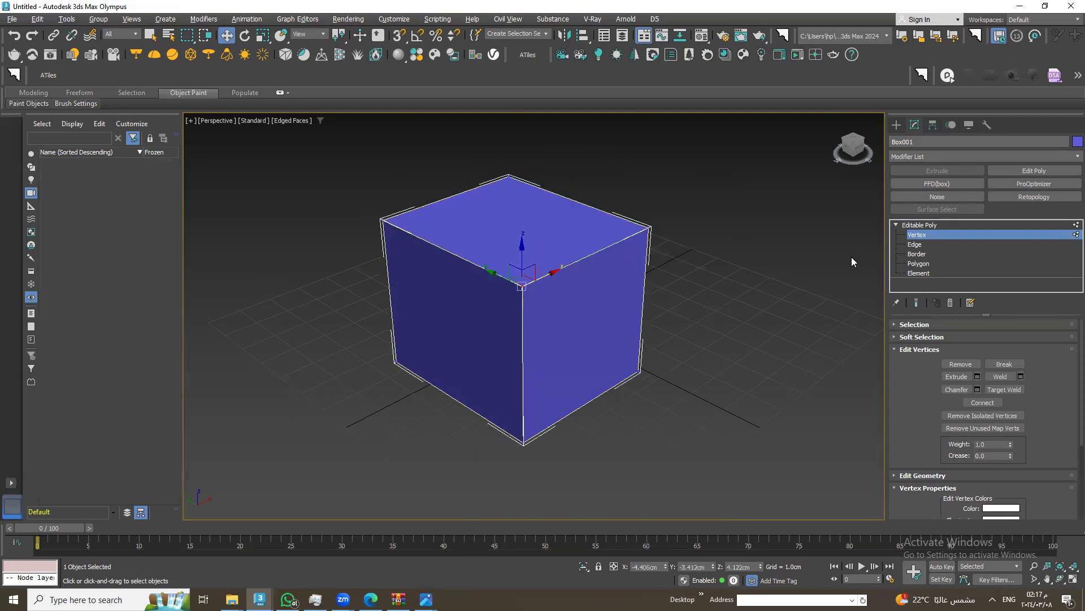
# At Edge level, trial-lift the cube's top-right edge and cancel, leaving the box unchanged
pyautogui.click(914, 245)
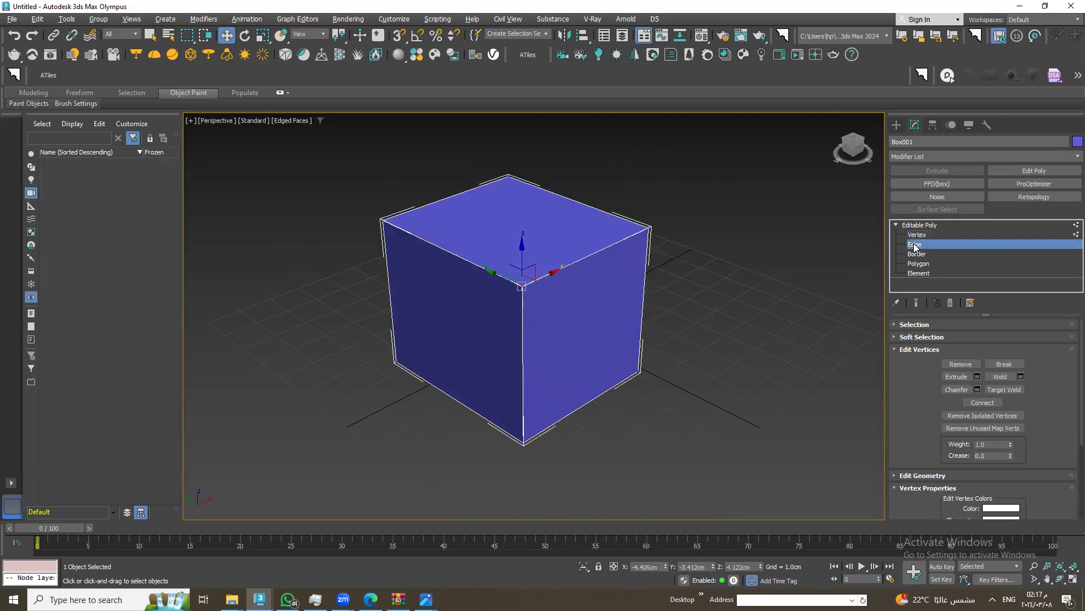
pyautogui.click(553, 270)
pyautogui.moveTo(591, 213)
pyautogui.mouseDown()
pyautogui.moveTo(591, 138)
pyautogui.moveTo(576, 358)
pyautogui.moveTo(533, 303)
pyautogui.moveTo(516, 186)
pyautogui.moveTo(544, 346)
pyautogui.moveTo(586, 460)
pyautogui.moveTo(586, 206)
pyautogui.moveTo(586, 255)
pyautogui.mouseUp()
pyautogui.rightClick(580, 332)
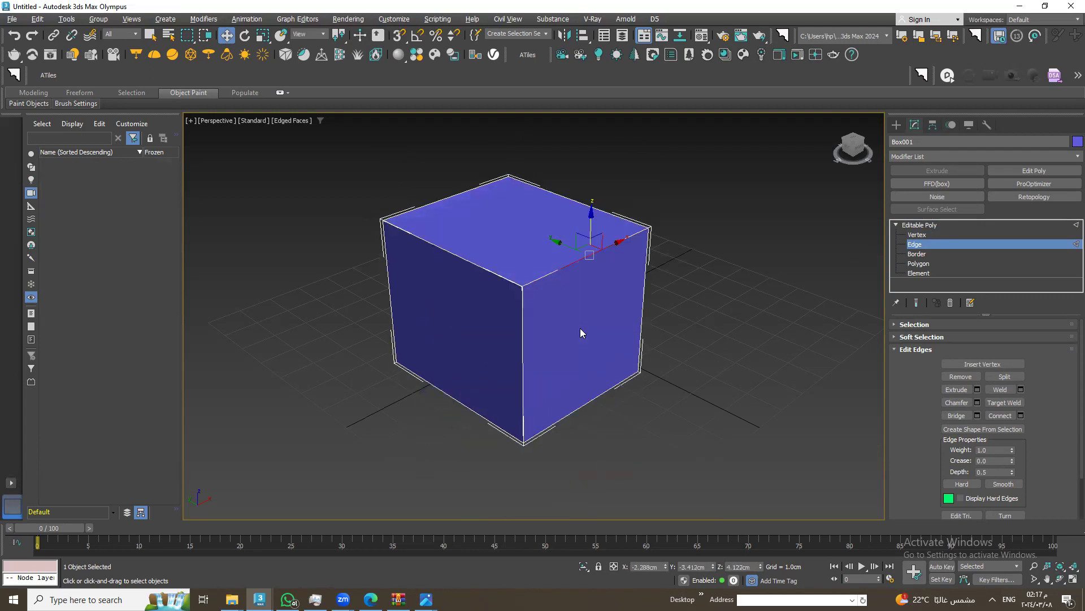
pyautogui.click(916, 256)
# At Polygon level, select the cube's right face and delete it, leaving an open hole
pyautogui.click(562, 285)
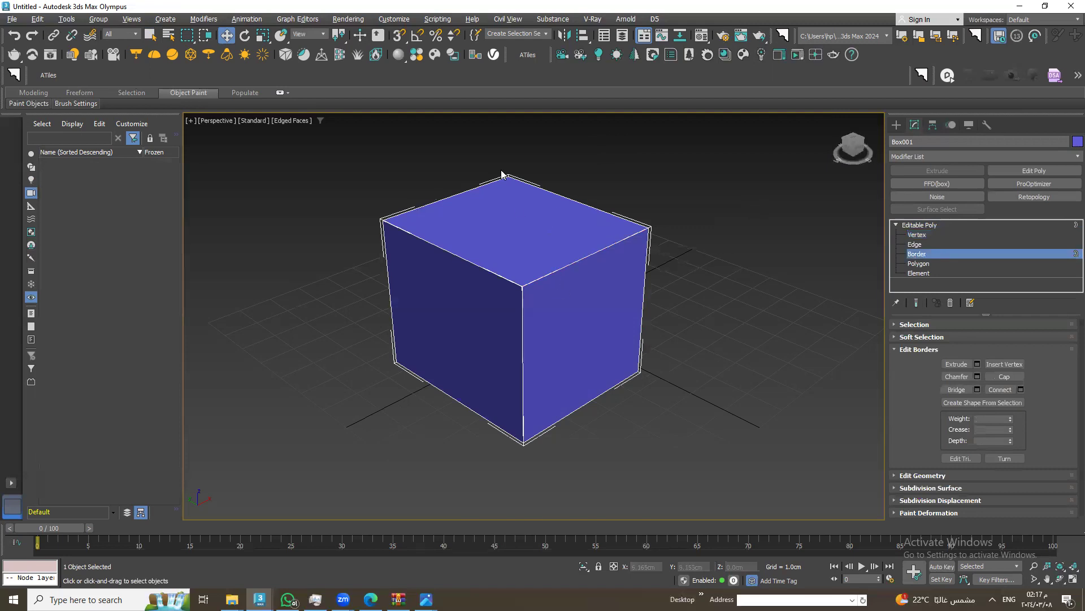
pyautogui.click(931, 264)
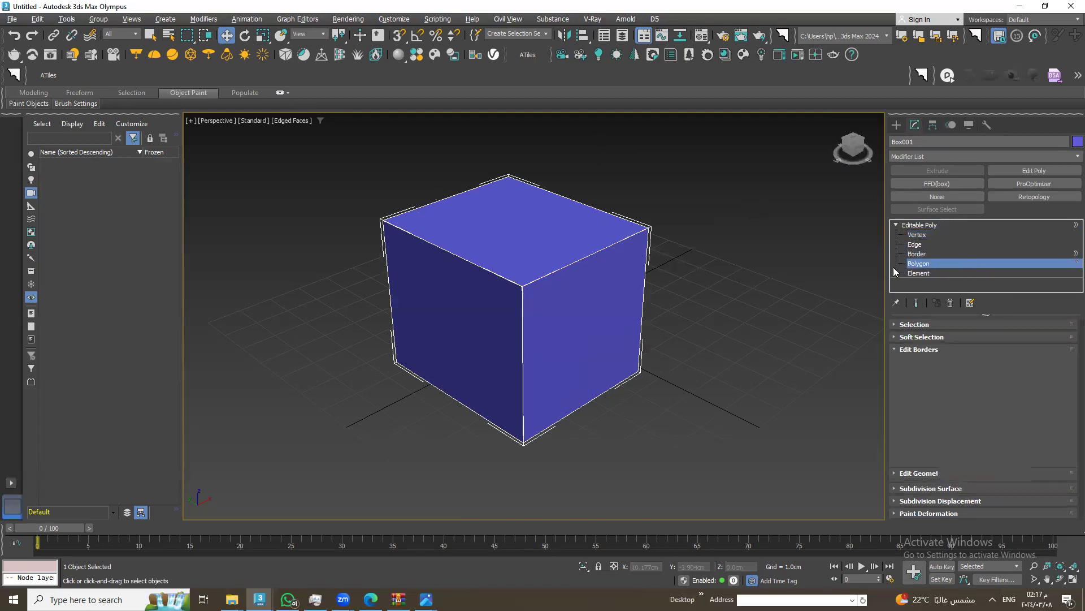
pyautogui.click(457, 288)
pyautogui.click(562, 311)
pyautogui.click(543, 238)
pyautogui.hotkey('ctrl', 'z')
pyautogui.hotkey('ctrl', 'z')
pyautogui.click(567, 228)
pyautogui.click(566, 349)
pyautogui.press('Delete')
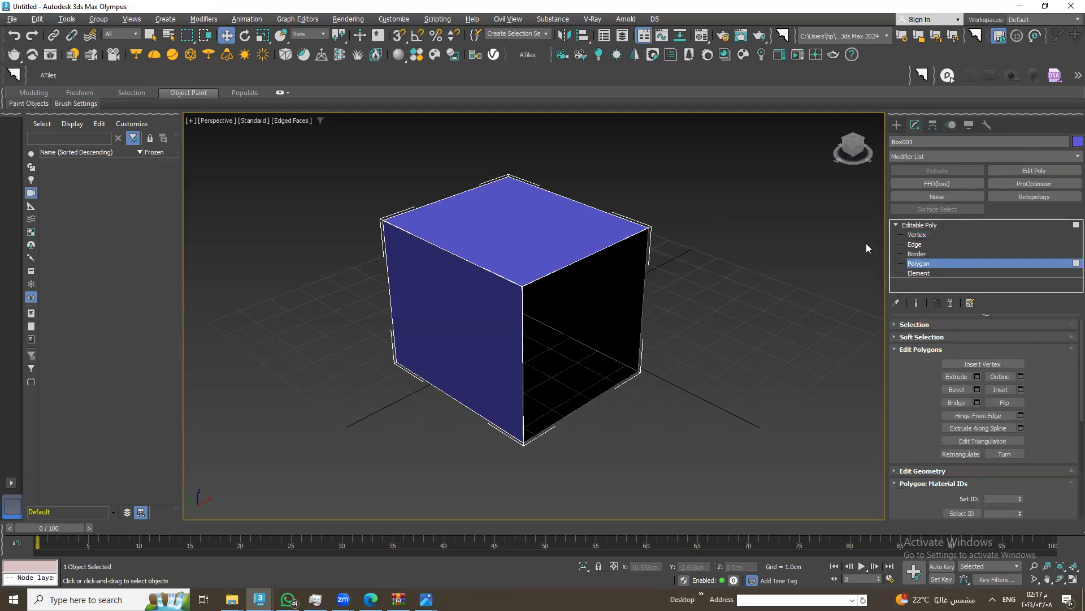
# Select the hole's border and test stretching it, cancelling each move
pyautogui.click(917, 254)
pyautogui.click(583, 263)
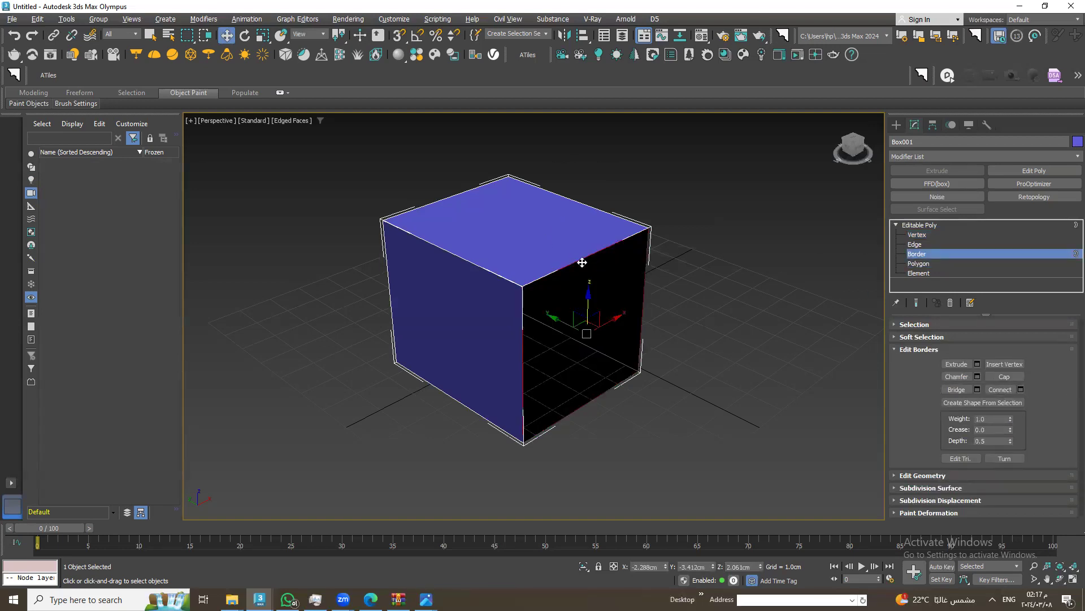
pyautogui.moveTo(571, 322)
pyautogui.mouseDown()
pyautogui.moveTo(636, 299)
pyautogui.moveTo(588, 257)
pyautogui.mouseUp()
pyautogui.rightClick(627, 301)
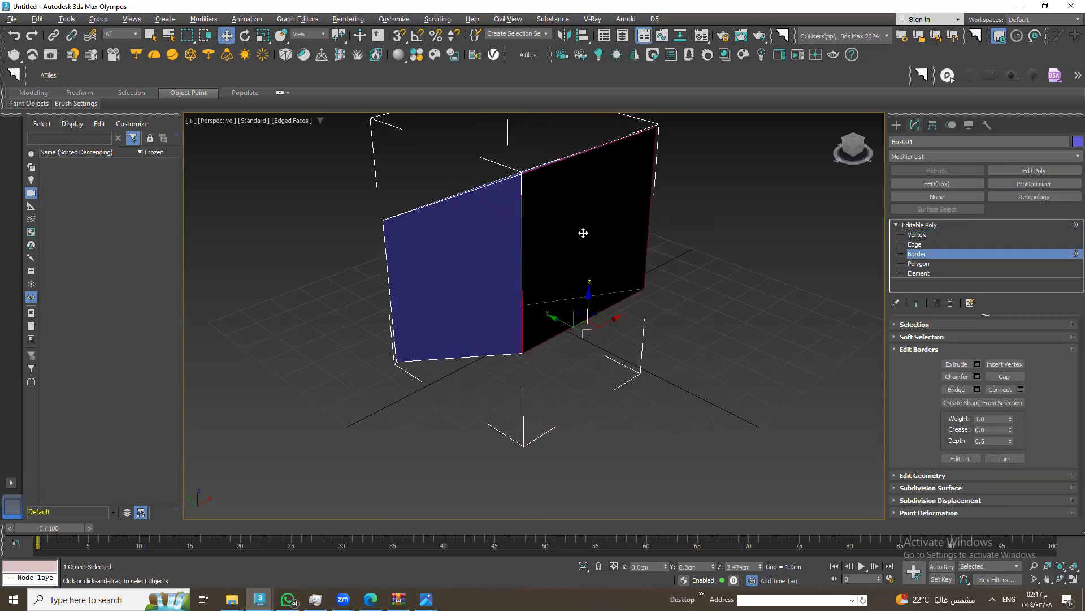
pyautogui.rightClick(594, 262)
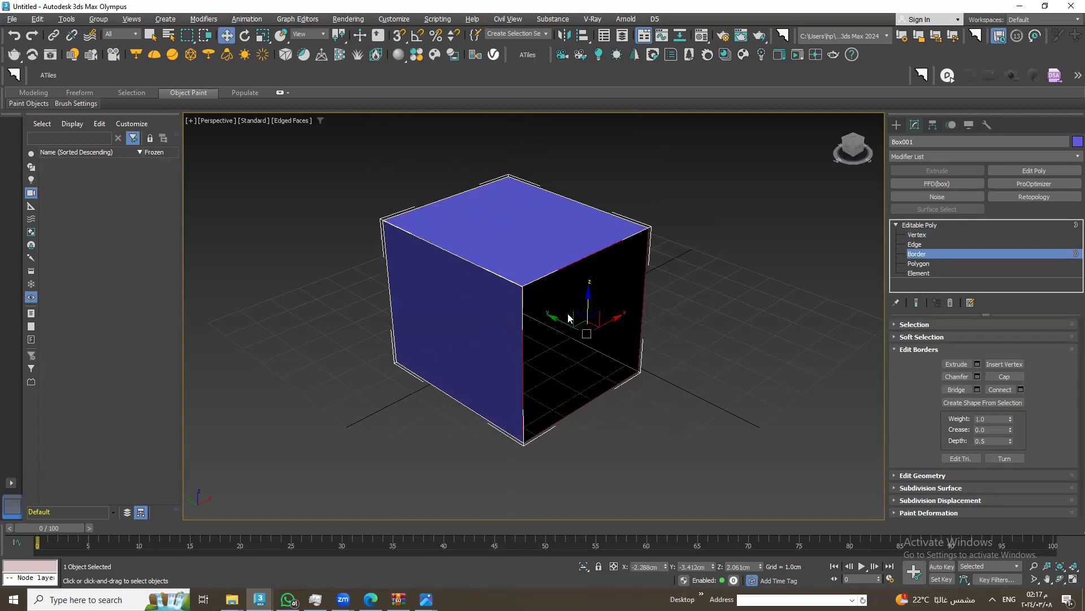
pyautogui.moveTo(574, 315); pyautogui.dragTo(552, 327)
pyautogui.rightClick(501, 315)
# At Edge level, select the front vertical, bottom and right edges around the opening
pyautogui.press('2')
pyautogui.click(577, 261)
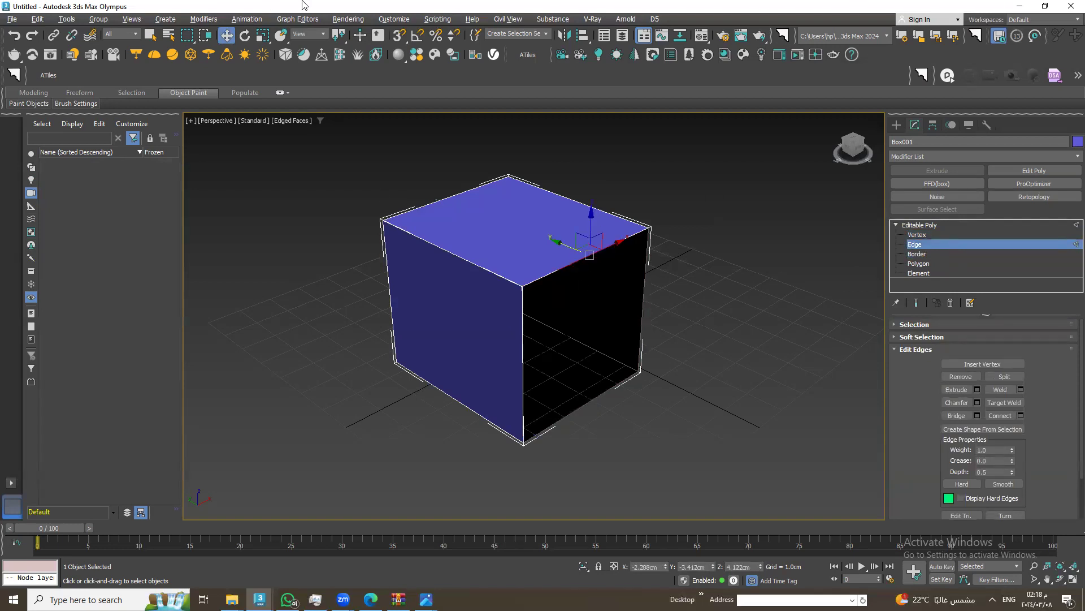
pyautogui.click(529, 333)
pyautogui.keyDown('ctrl'); pyautogui.click(595, 401); pyautogui.keyUp('ctrl')
pyautogui.keyDown('ctrl'); pyautogui.click(645, 302); pyautogui.keyUp('ctrl')
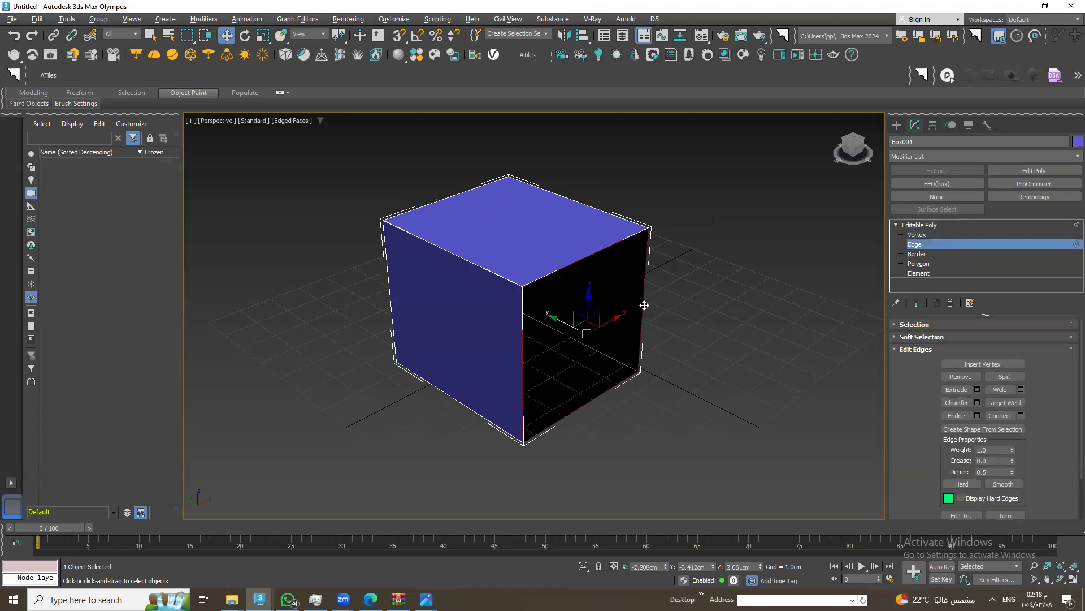
# Select the whole cube at Element level and test shifting it left, then cancel
pyautogui.click(918, 254)
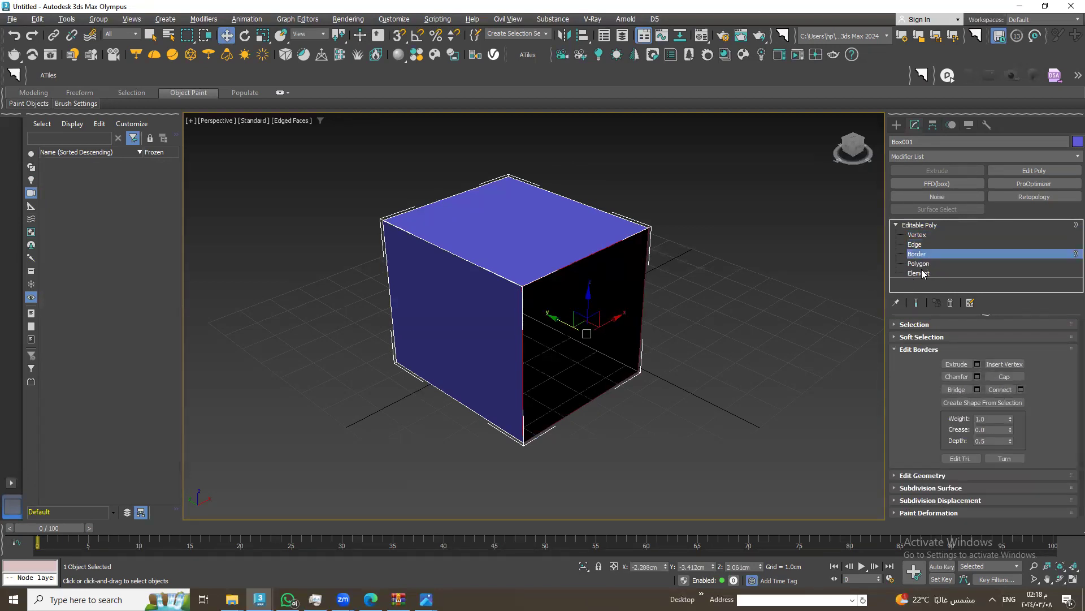
pyautogui.click(920, 273)
pyautogui.click(415, 210)
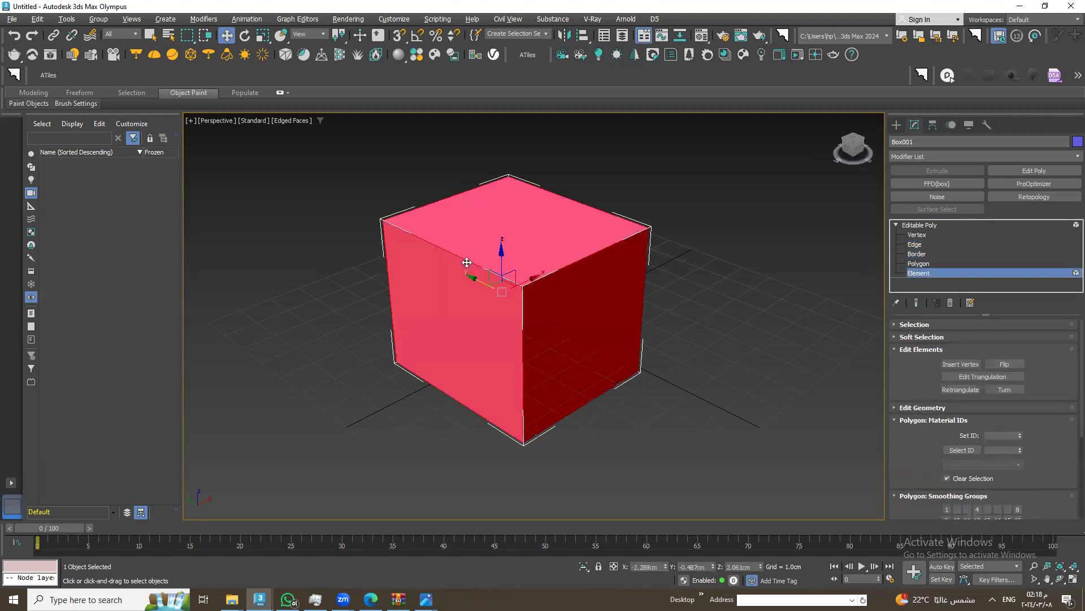
pyautogui.moveTo(520, 289); pyautogui.dragTo(217, 354)
pyautogui.rightClick(217, 354)
# Switch over to the 4orfa.max scene with its textured floor
pyautogui.click(896, 124)
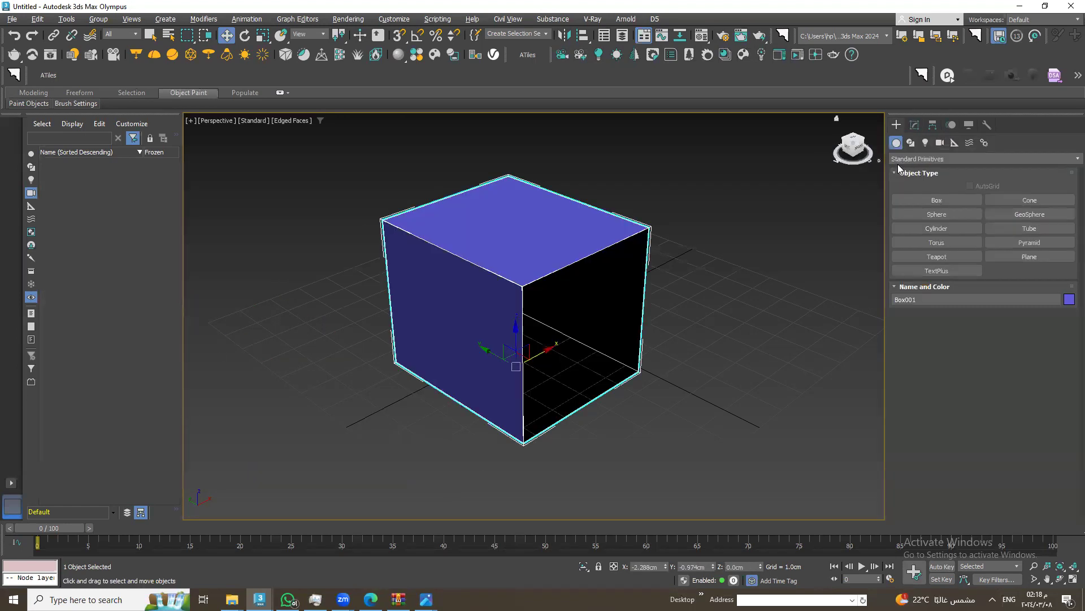
pyautogui.click(937, 200)
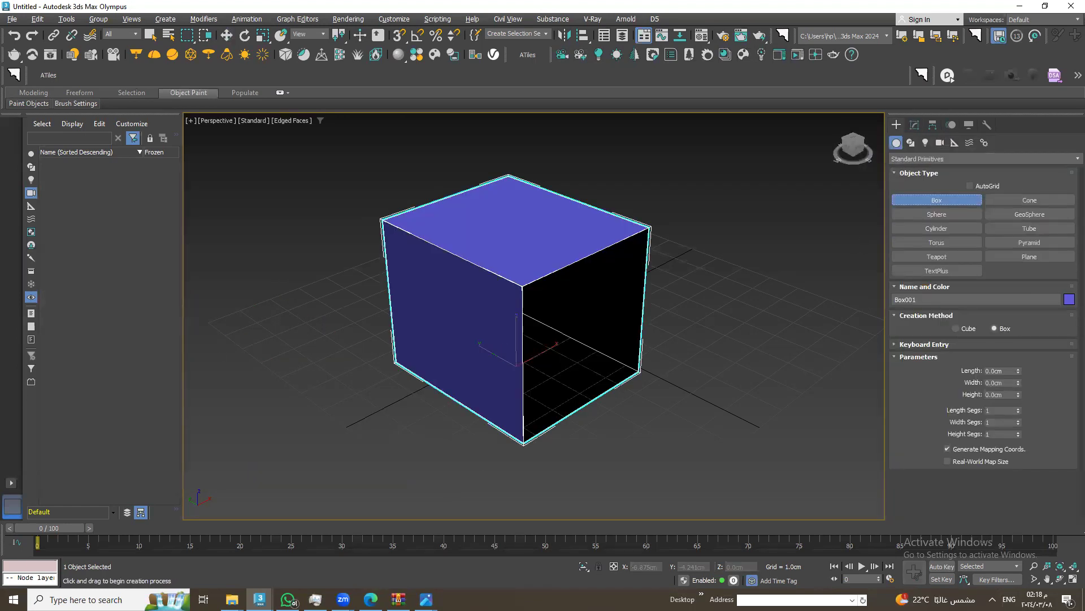
pyautogui.moveTo(259, 599)
pyautogui.click(197, 560)
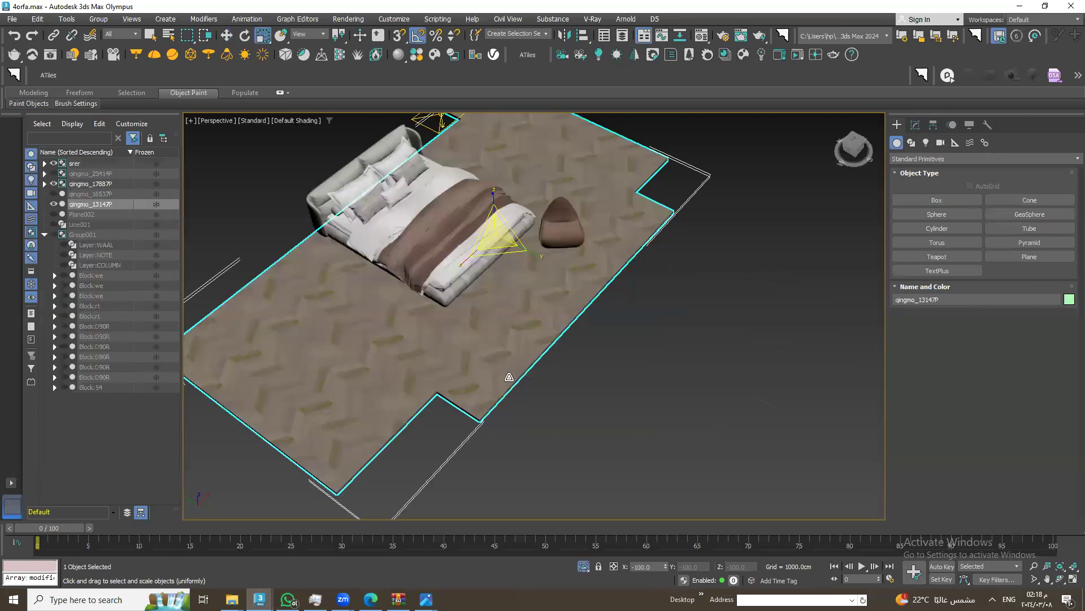
# Unhide the room, select wall object Line001 and enter its Edit Poly Element level
pyautogui.click(583, 565)
pyautogui.scroll(-6, 537, 339)
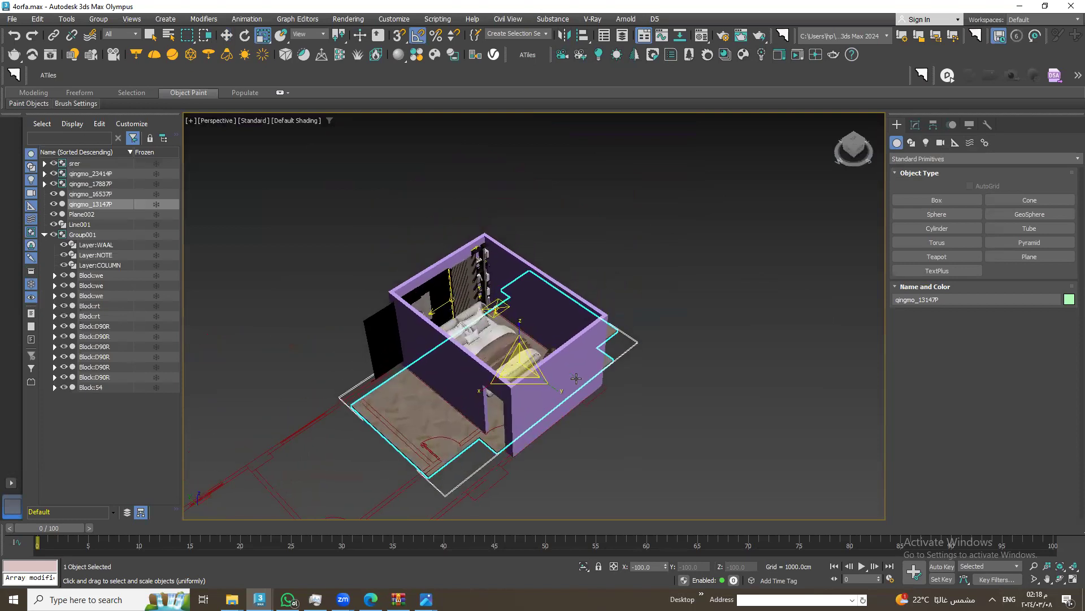
pyautogui.click(580, 370)
pyautogui.click(915, 125)
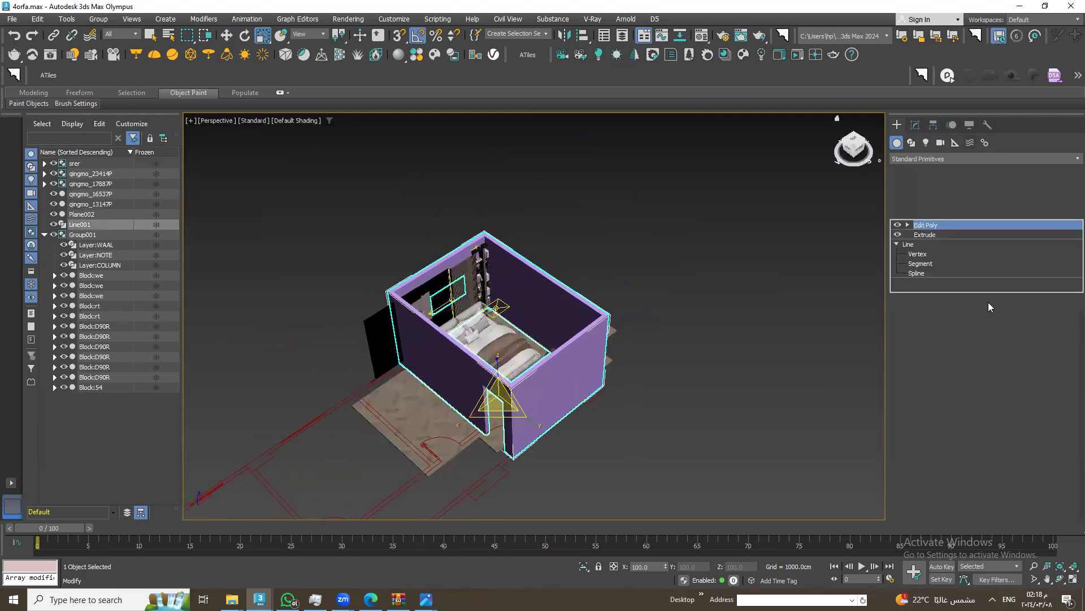
pyautogui.click(908, 225)
pyautogui.click(951, 274)
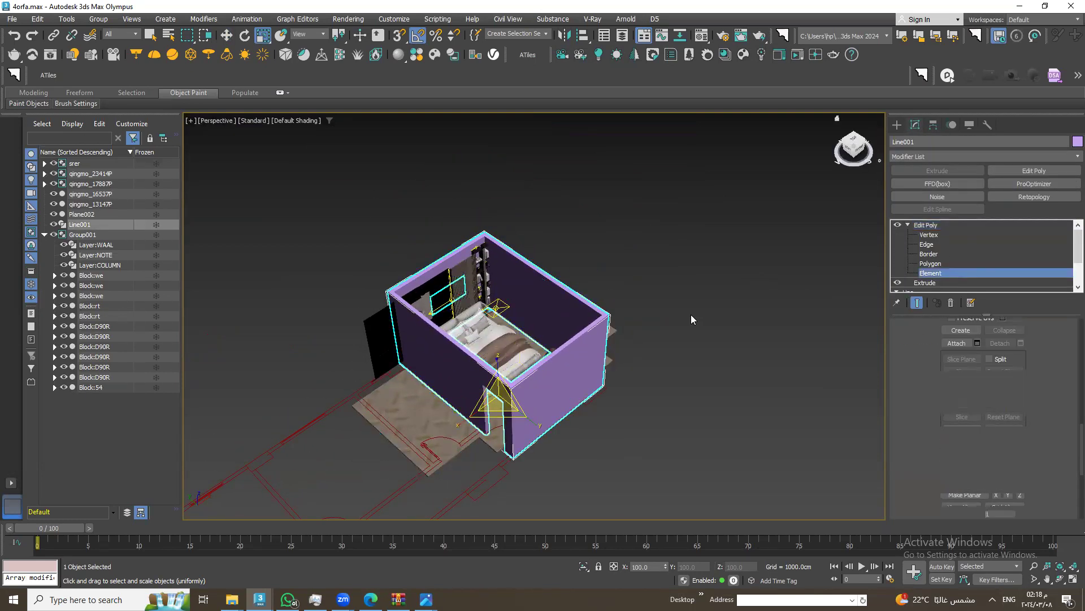
# Test moving the doorway, right and front-left wall elements, undoing each move
pyautogui.click(229, 34)
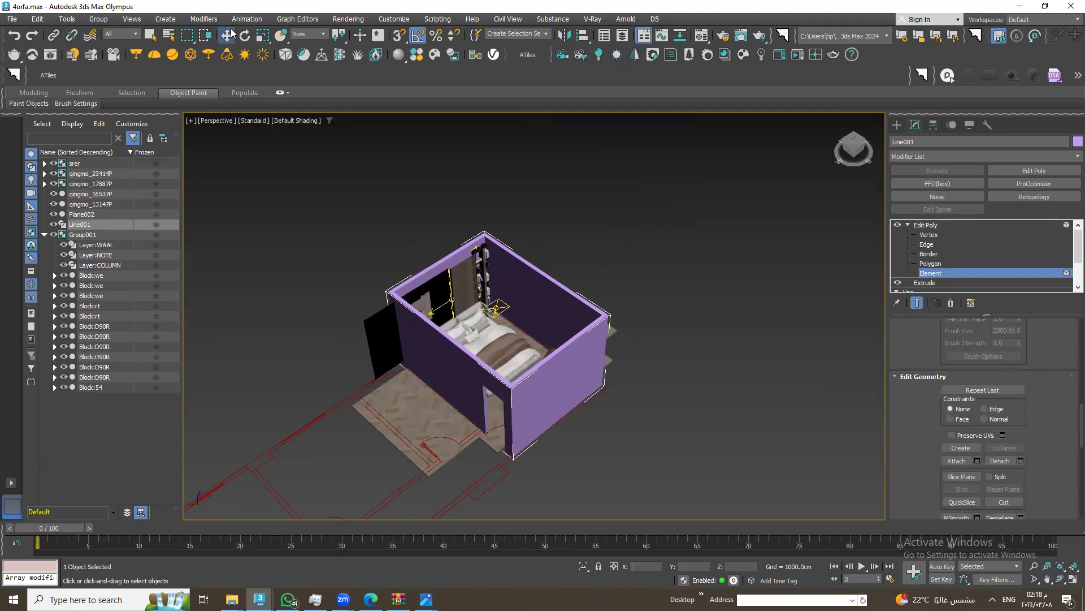
pyautogui.click(496, 379)
pyautogui.moveTo(496, 378); pyautogui.dragTo(376, 416)
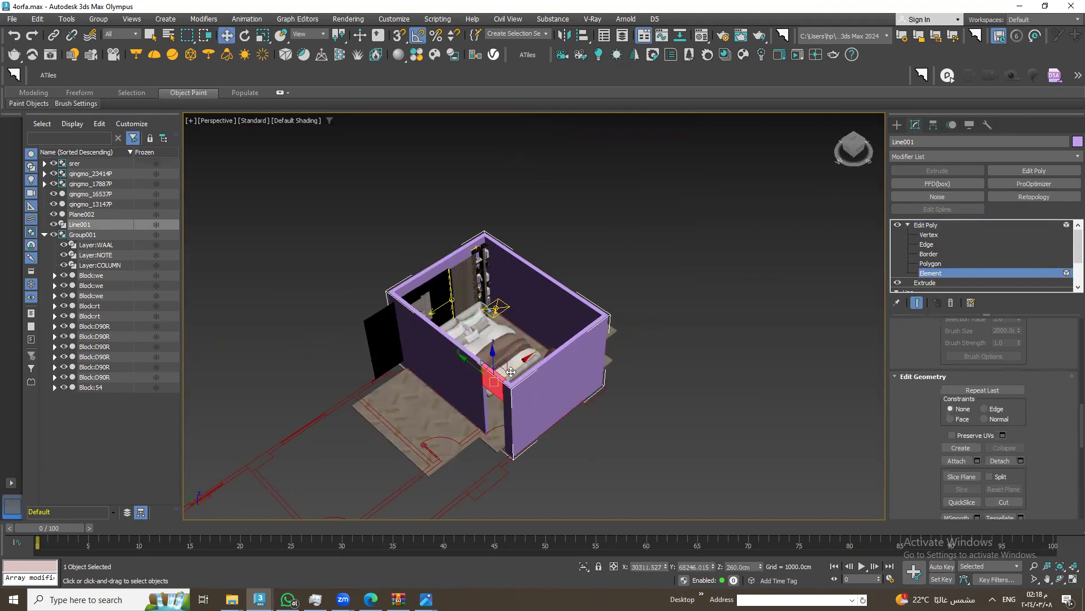
pyautogui.hotkey('ctrl', 'z')
pyautogui.click(536, 333)
pyautogui.moveTo(537, 332); pyautogui.dragTo(640, 299)
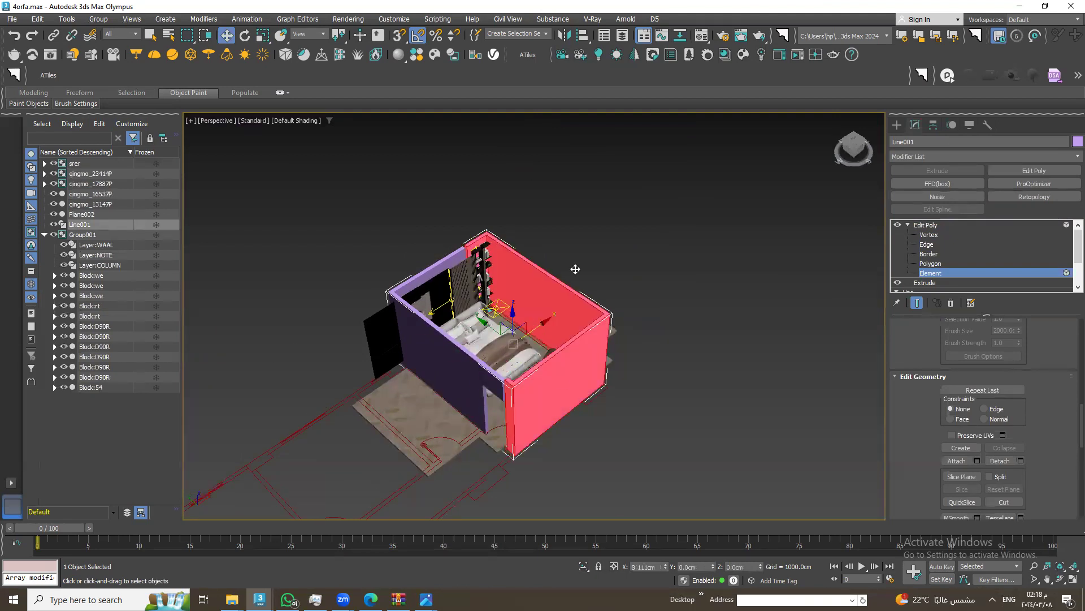
pyautogui.hotkey('ctrl', 'z')
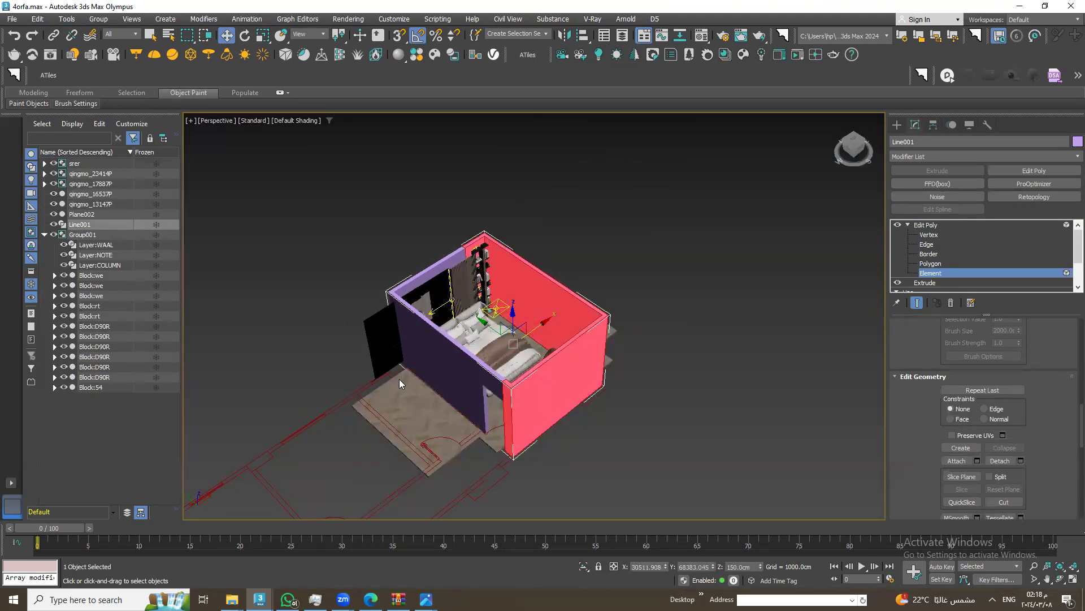
pyautogui.click(467, 334)
pyautogui.moveTo(462, 328); pyautogui.dragTo(214, 382)
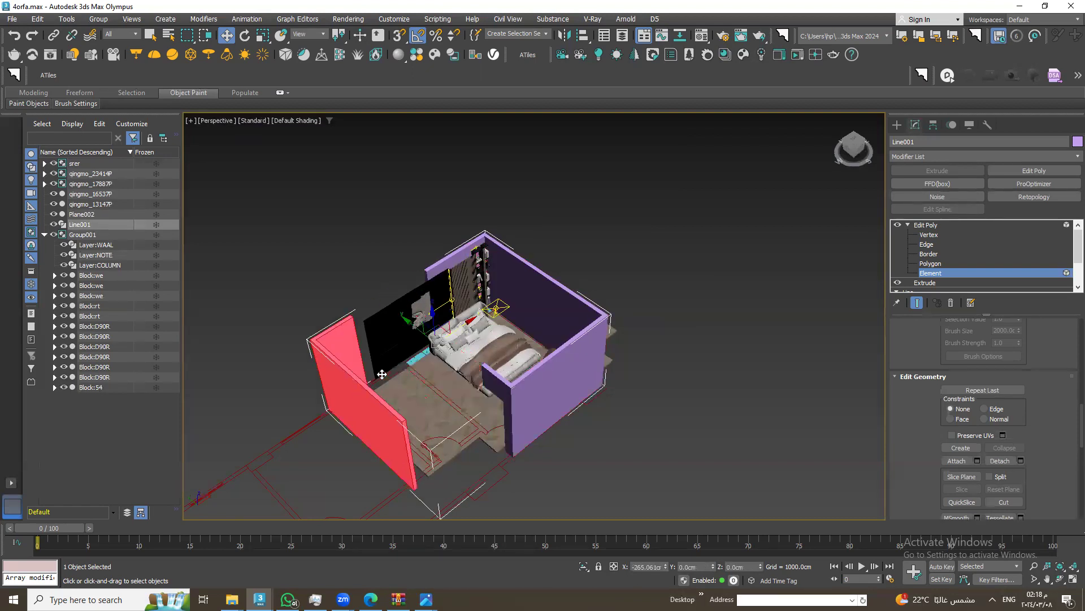
pyautogui.hotkey('ctrl', 'z')
# Move the red wall element down to Z 50cm, then exit Element level
pyautogui.moveTo(455, 262)
pyautogui.mouseDown()
pyautogui.moveTo(420, 119)
pyautogui.moveTo(405, 303)
pyautogui.mouseUp()
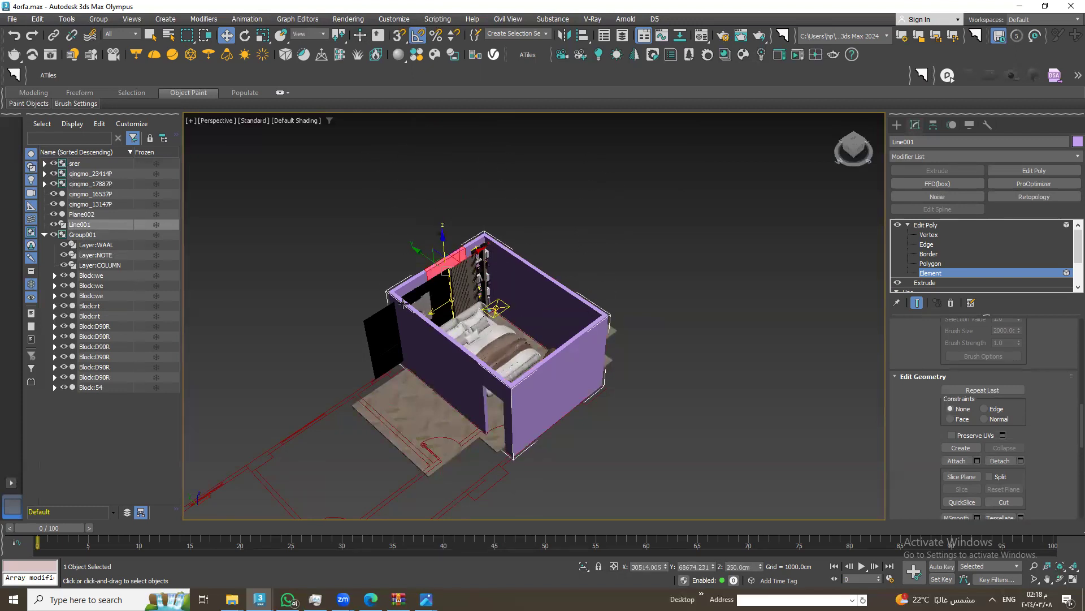
pyautogui.keyDown('alt'); pyautogui.moveTo(403, 303); pyautogui.dragTo(446, 254, button='middle'); pyautogui.keyUp('alt')
pyautogui.moveTo(446, 254); pyautogui.dragTo(447, 319)
pyautogui.hotkey('ctrl', 'z')
pyautogui.hotkey('ctrl', 'y')
pyautogui.moveTo(492, 302)
pyautogui.keyDown('alt'); pyautogui.mouseDown(button='middle')
pyautogui.moveTo(497, 325)
pyautogui.moveTo(475, 369)
pyautogui.moveTo(772, 350)
pyautogui.mouseUp(button='middle'); pyautogui.keyUp('alt')
pyautogui.scroll(3, 497, 325)
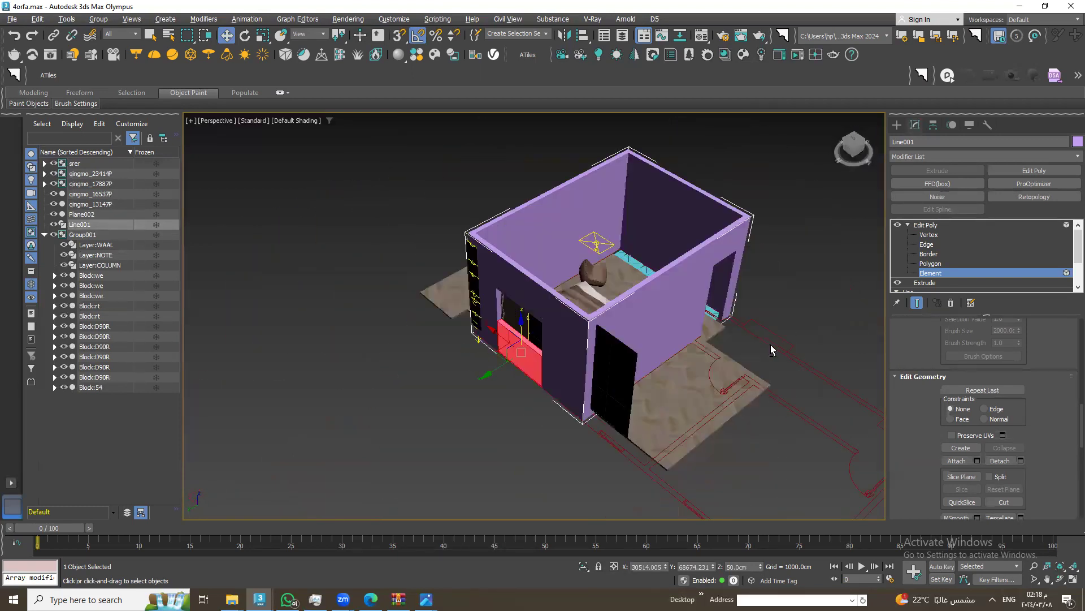
pyautogui.scroll(3, 460, 387)
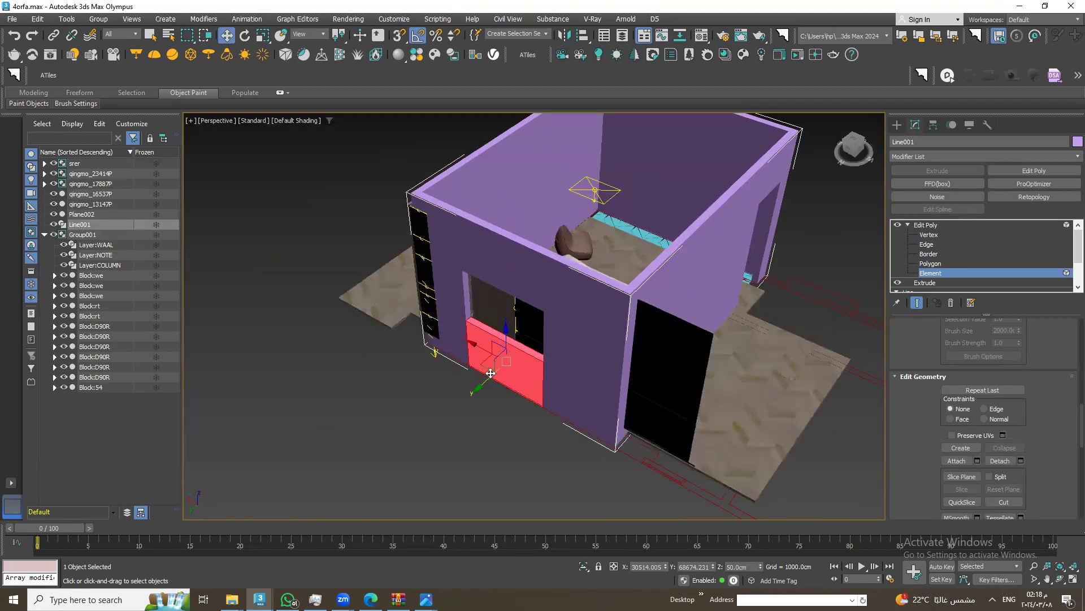
pyautogui.moveTo(490, 374); pyautogui.dragTo(418, 459)
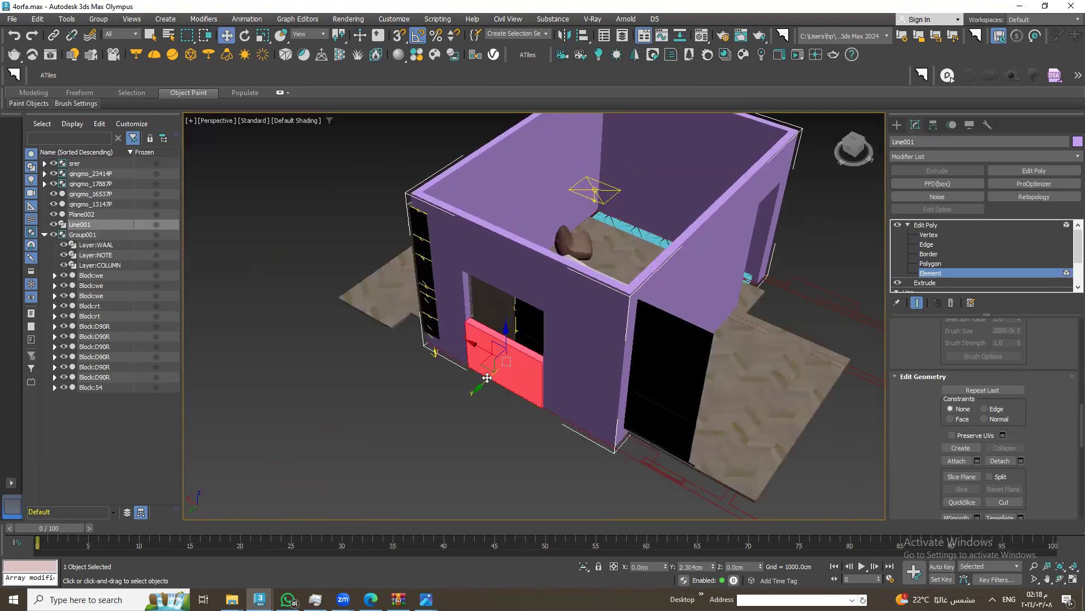
pyautogui.rightClick(418, 459)
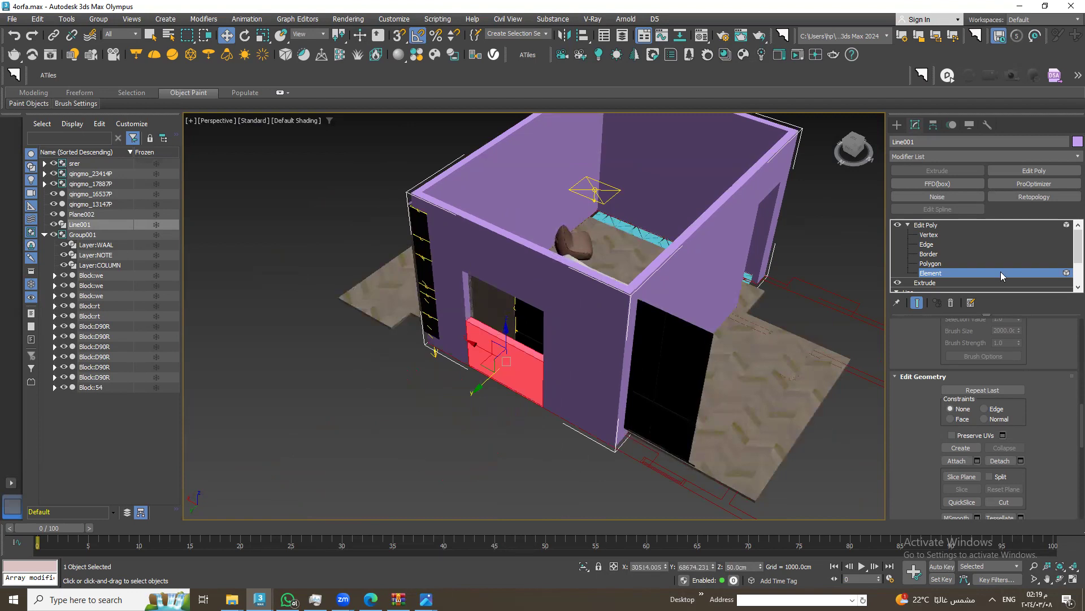
pyautogui.click(925, 225)
# Select the floor object qingmo_13147P and switch to the Top view
pyautogui.moveTo(371, 387)
pyautogui.keyDown('alt'); pyautogui.mouseDown(button='middle')
pyautogui.moveTo(567, 350)
pyautogui.moveTo(510, 353)
pyautogui.mouseUp(button='middle'); pyautogui.keyUp('alt')
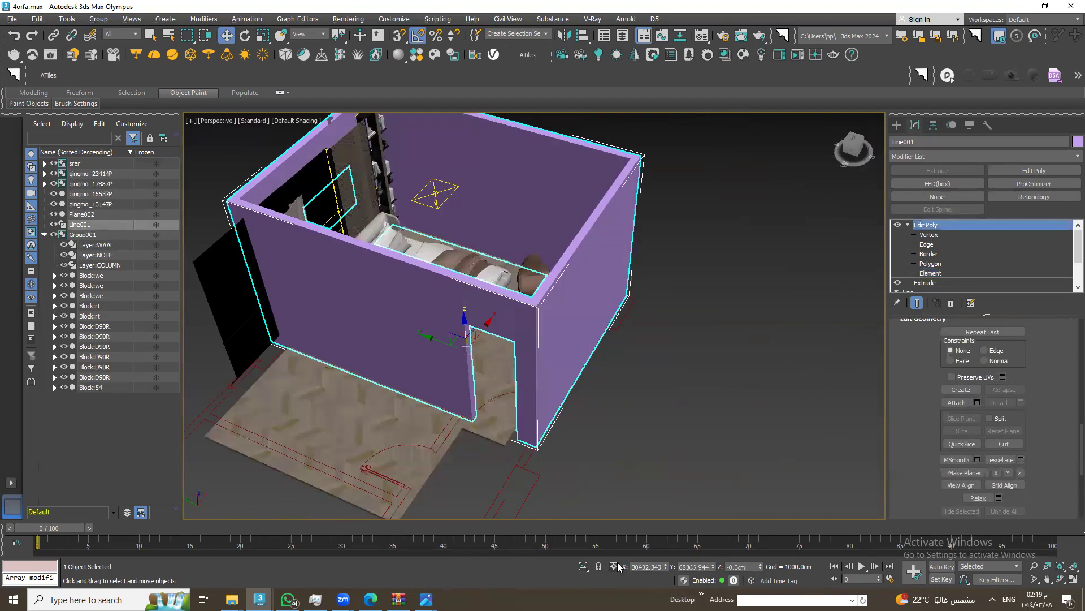
pyautogui.moveTo(370, 433)
pyautogui.keyDown('alt'); pyautogui.mouseDown(button='middle')
pyautogui.moveTo(312, 447)
pyautogui.moveTo(551, 239)
pyautogui.mouseUp(button='middle'); pyautogui.keyUp('alt')
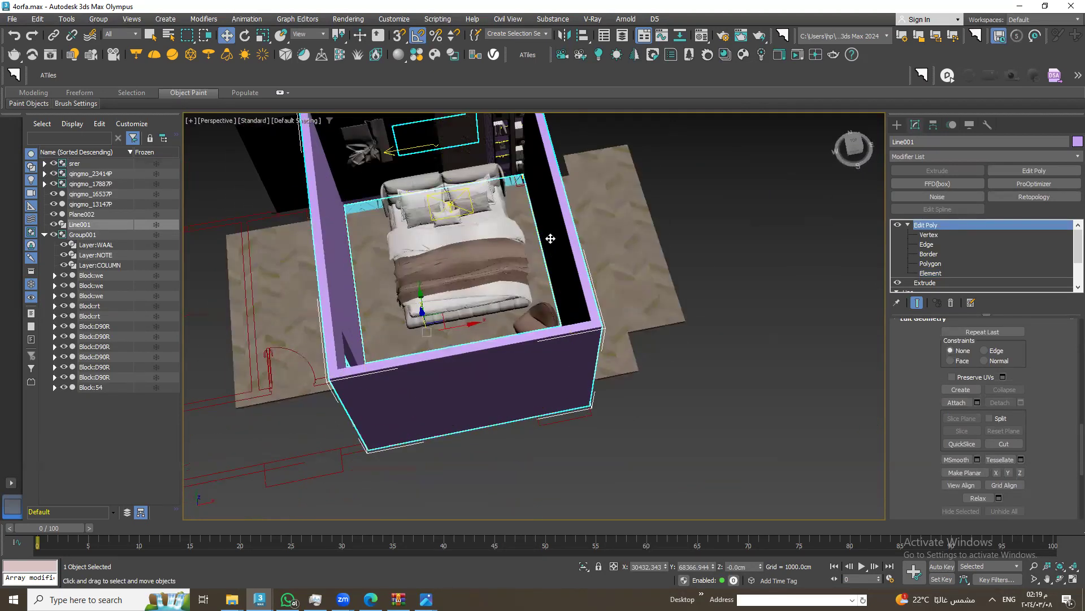
pyautogui.click(646, 234)
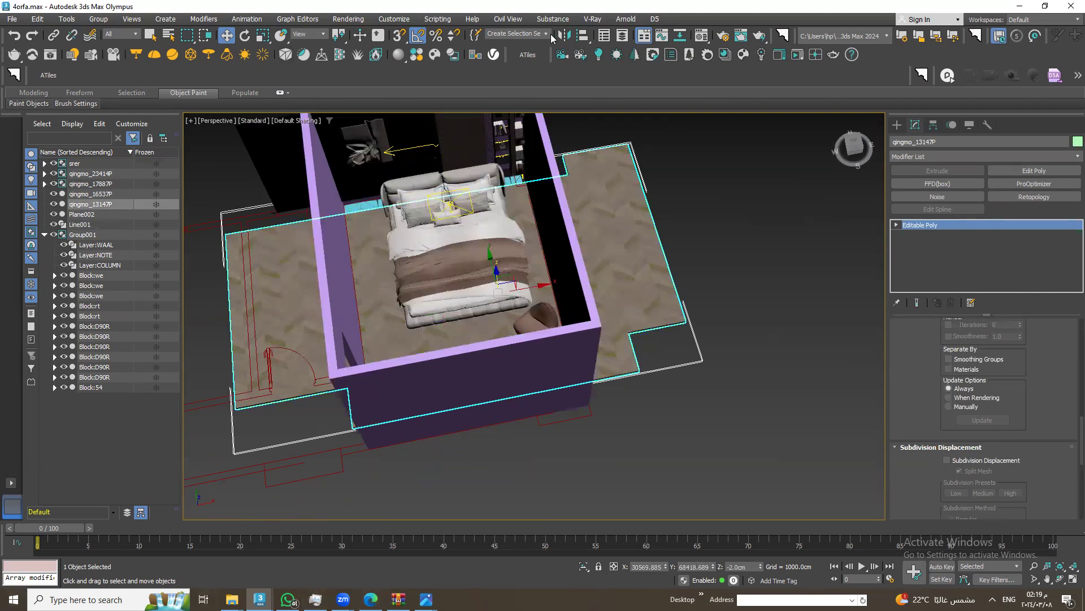
pyautogui.click(854, 144)
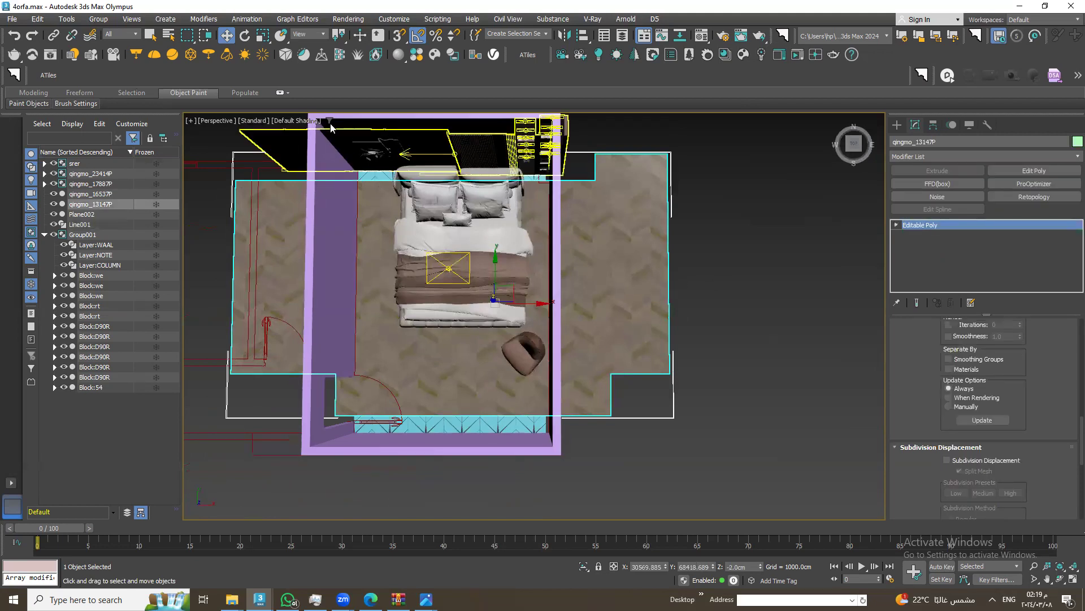
# Isolate the floor with Alt+Q and turn on Edged Faces with F4
pyautogui.click(280, 120)
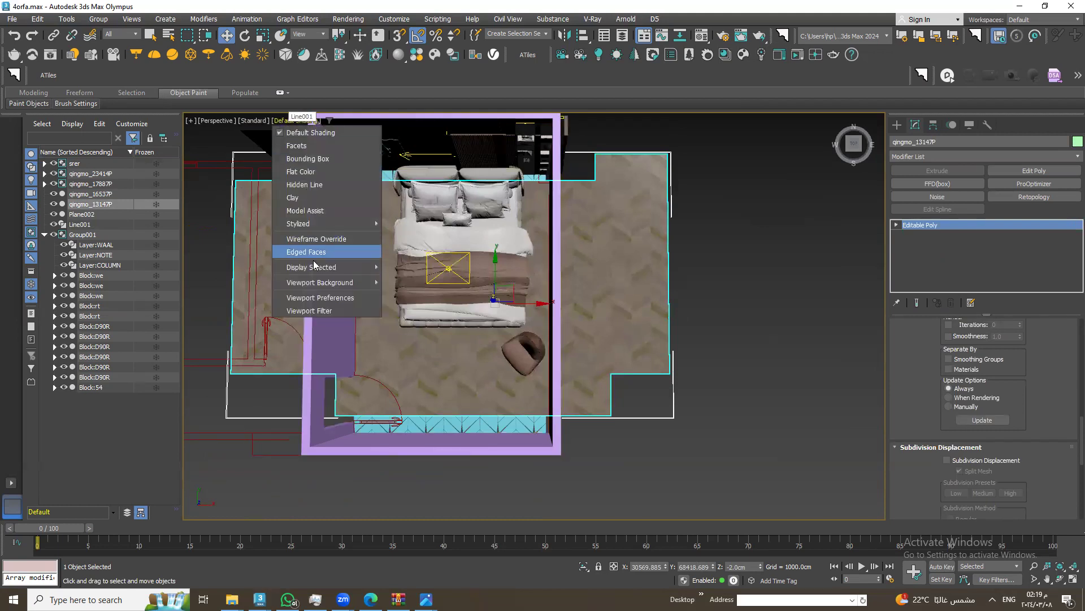
pyautogui.click(637, 310)
pyautogui.hotkey('alt', 'q')
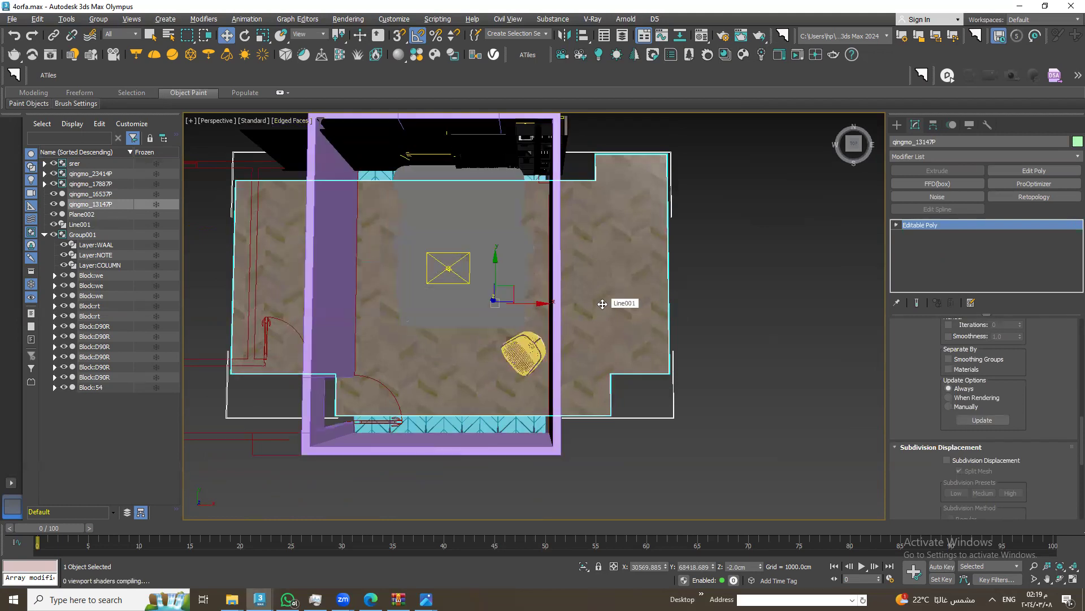
pyautogui.press('F4')
# Expand qingmo_13147P's Editable Poly and select its polygon at Polygon level
pyautogui.moveTo(565, 306)
pyautogui.keyDown('alt'); pyautogui.mouseDown(button='middle')
pyautogui.moveTo(524, 272)
pyautogui.moveTo(510, 292)
pyautogui.mouseUp(button='middle'); pyautogui.keyUp('alt')
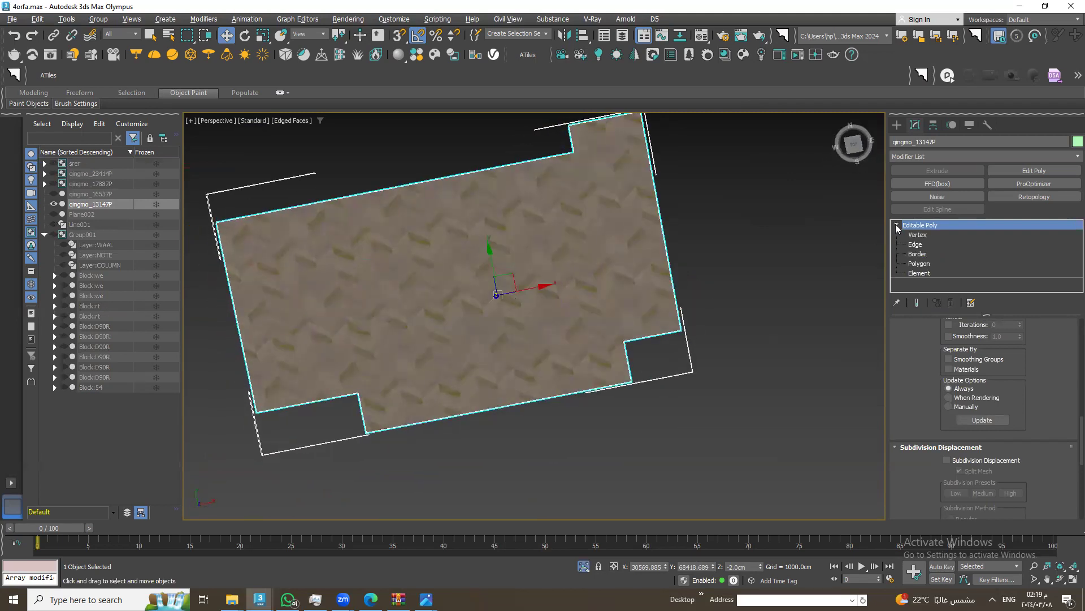
pyautogui.click(919, 263)
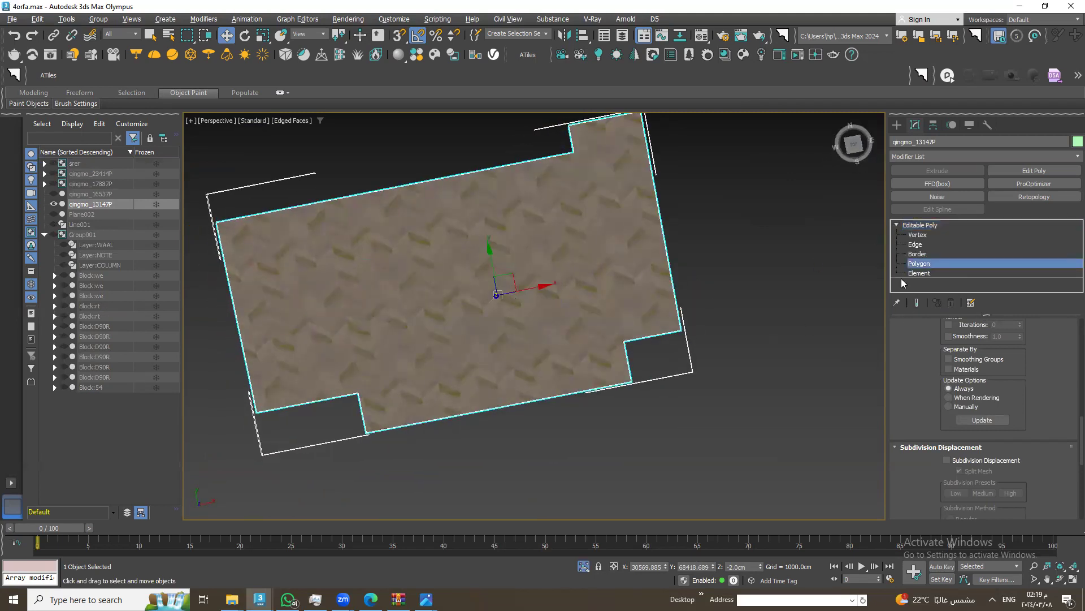
pyautogui.click(551, 293)
pyautogui.moveTo(537, 281)
pyautogui.mouseDown()
pyautogui.moveTo(261, 293)
pyautogui.moveTo(534, 281)
pyautogui.mouseUp()
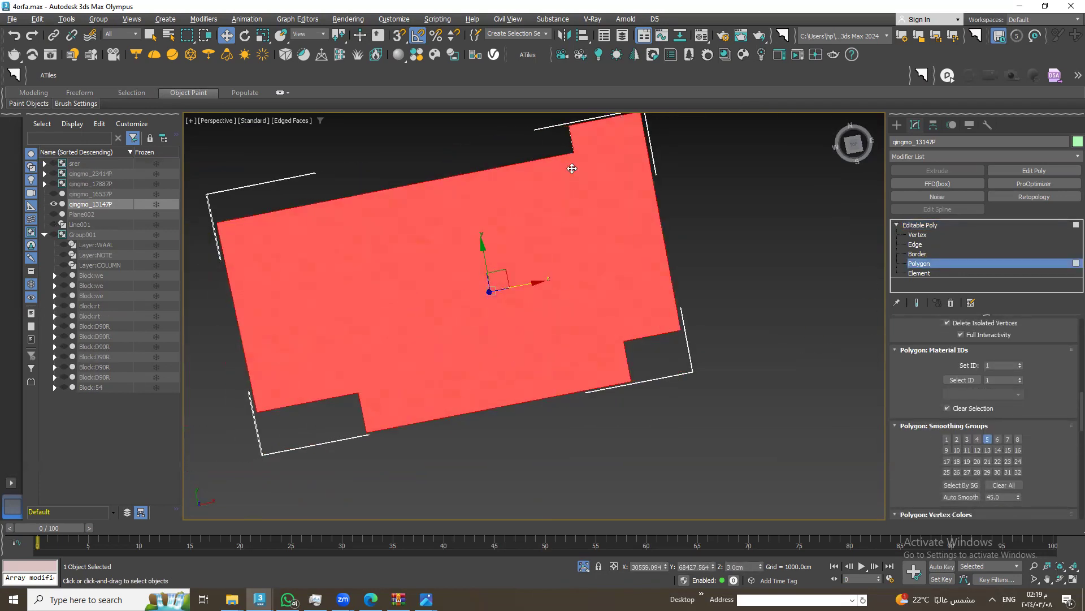
# Inspect the floor polygon from lower angles, then return to the Untitled scene
pyautogui.scroll(-5, 572, 168)
pyautogui.moveTo(572, 169)
pyautogui.keyDown('alt'); pyautogui.mouseDown(button='middle')
pyautogui.moveTo(518, 229)
pyautogui.moveTo(543, 287)
pyautogui.mouseUp(button='middle'); pyautogui.keyUp('alt')
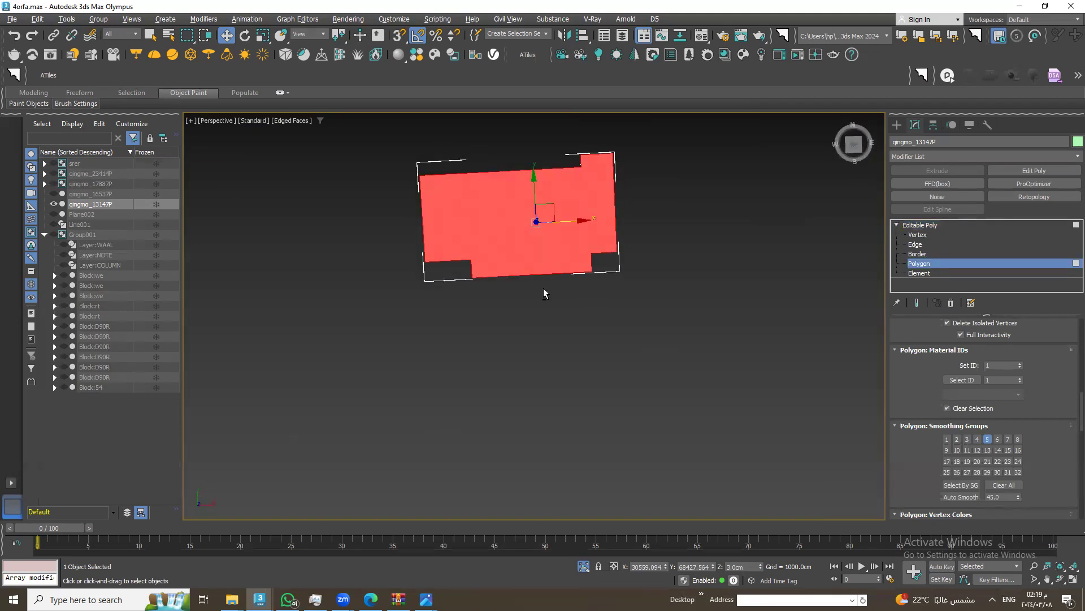
pyautogui.scroll(3, 564, 237)
pyautogui.scroll(-3, 569, 225)
pyautogui.moveTo(568, 225); pyautogui.dragTo(514, 399, button='middle')
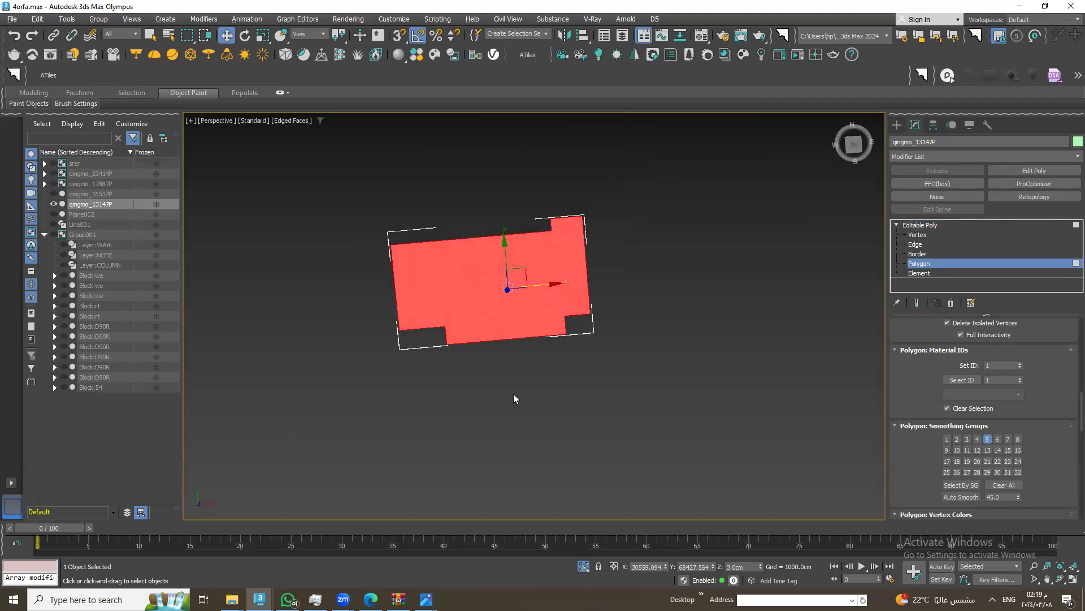
pyautogui.moveTo(259, 599)
pyautogui.click(335, 566)
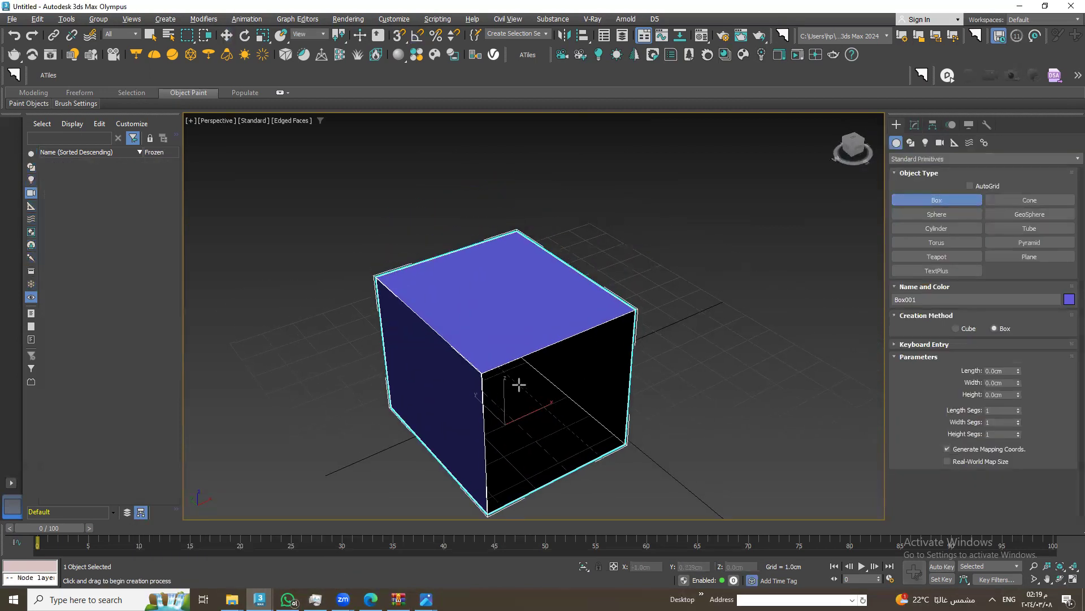
# Delete the blue box and draw a new green Box001, about 9.055 × 7.919 × 5.366cm
pyautogui.moveTo(572, 366)
pyautogui.keyDown('alt'); pyautogui.mouseDown(button='middle')
pyautogui.moveTo(562, 325)
pyautogui.moveTo(630, 253)
pyautogui.mouseUp(button='middle'); pyautogui.keyUp('alt')
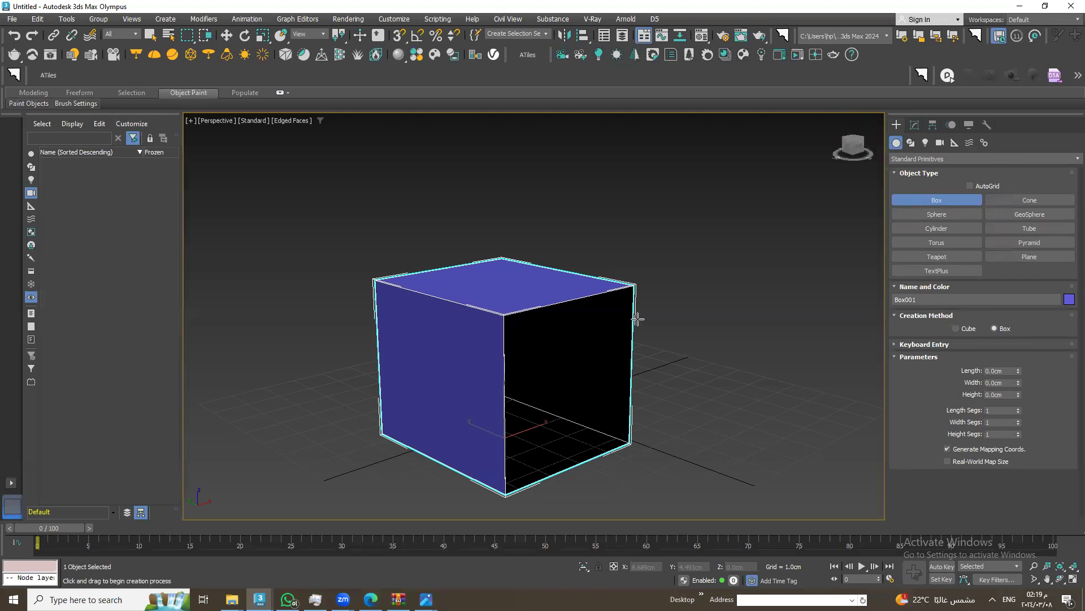
pyautogui.press('Delete')
pyautogui.moveTo(506, 331); pyautogui.dragTo(509, 480)
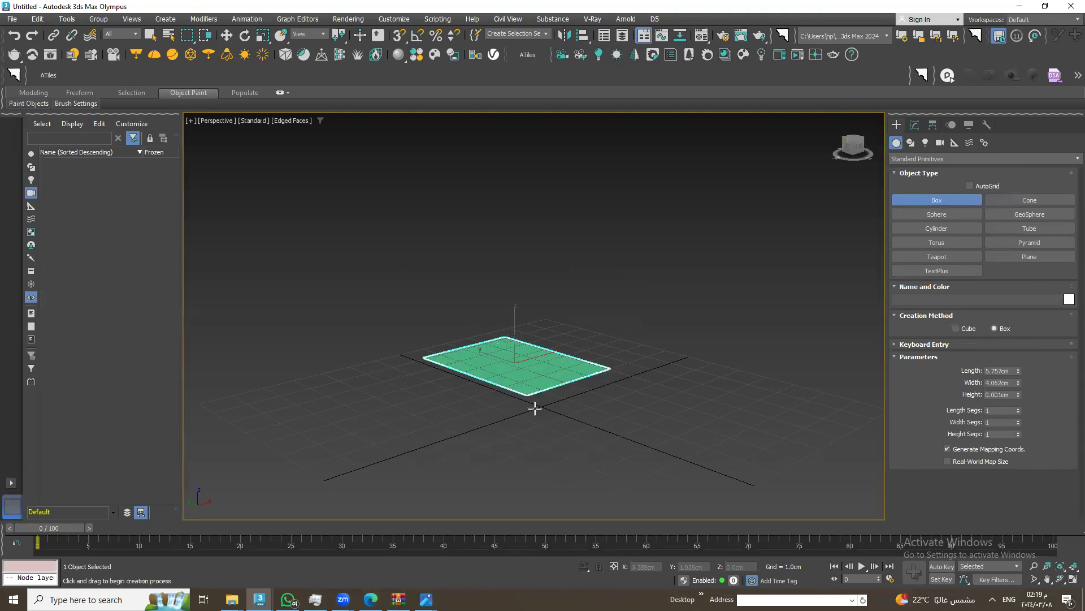
pyautogui.click(485, 257)
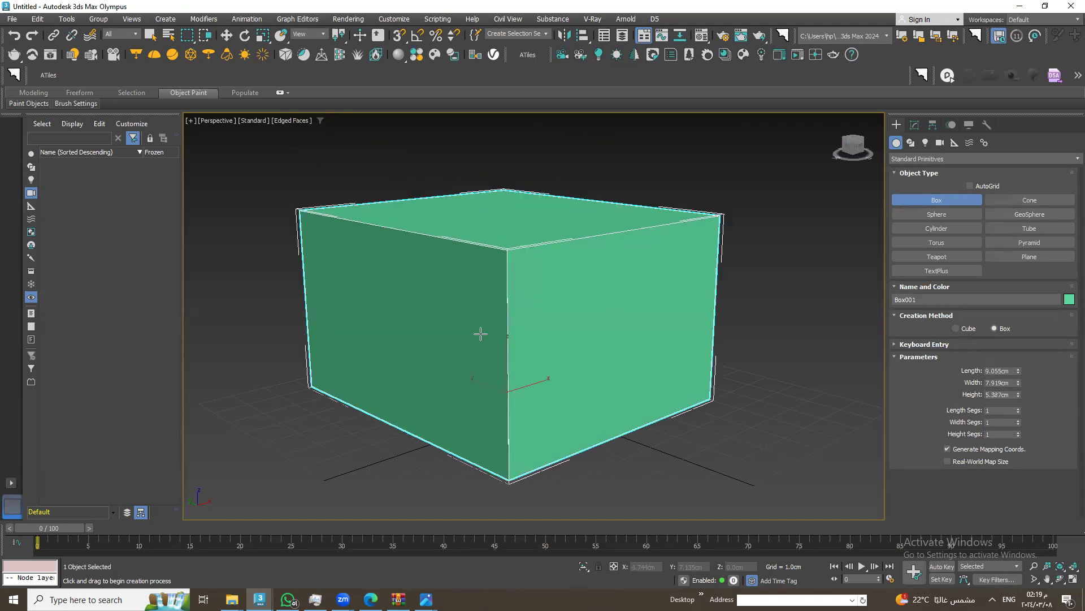
pyautogui.click(478, 351)
pyautogui.keyDown('alt'); pyautogui.moveTo(475, 363); pyautogui.dragTo(459, 368, button='middle'); pyautogui.keyUp('alt')
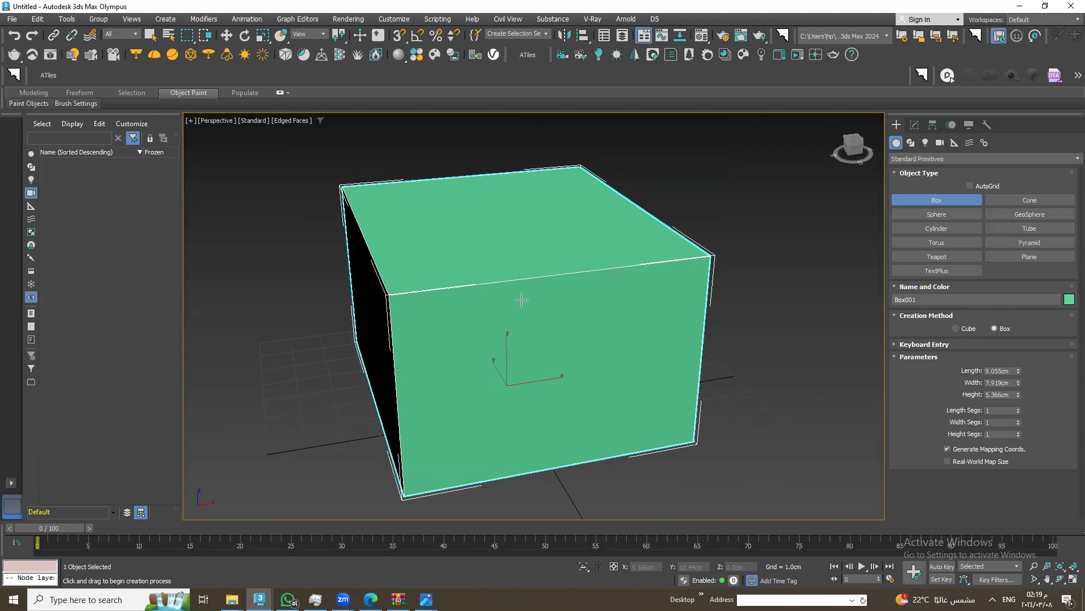
pyautogui.moveTo(511, 347)
pyautogui.keyDown('alt'); pyautogui.mouseDown(button='middle')
pyautogui.moveTo(504, 334)
pyautogui.moveTo(1070, 174)
pyautogui.mouseUp(button='middle'); pyautogui.keyUp('alt')
pyautogui.click(914, 126)
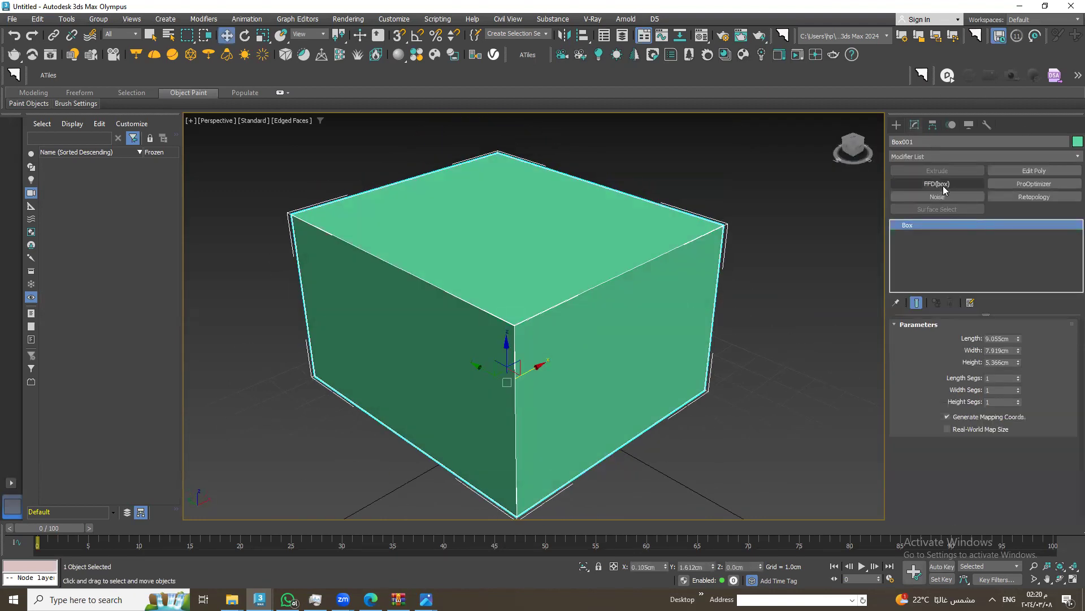
# Convert Box001 to Editable Poly from the modifier stack's right-click menu
pyautogui.click(1010, 171)
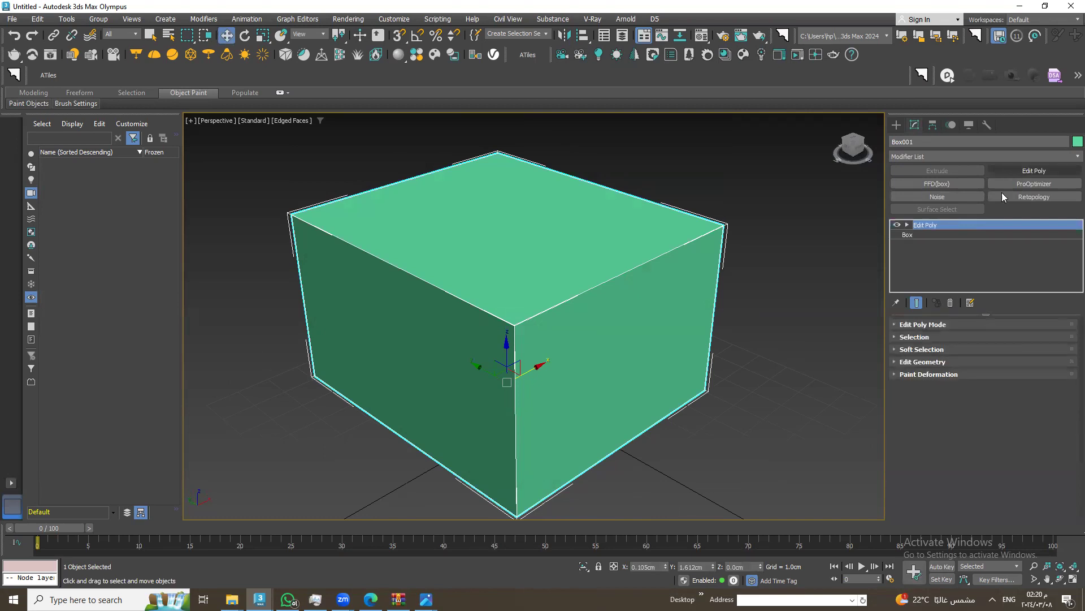
pyautogui.hotkey('ctrl', 'z')
pyautogui.rightClick(965, 224)
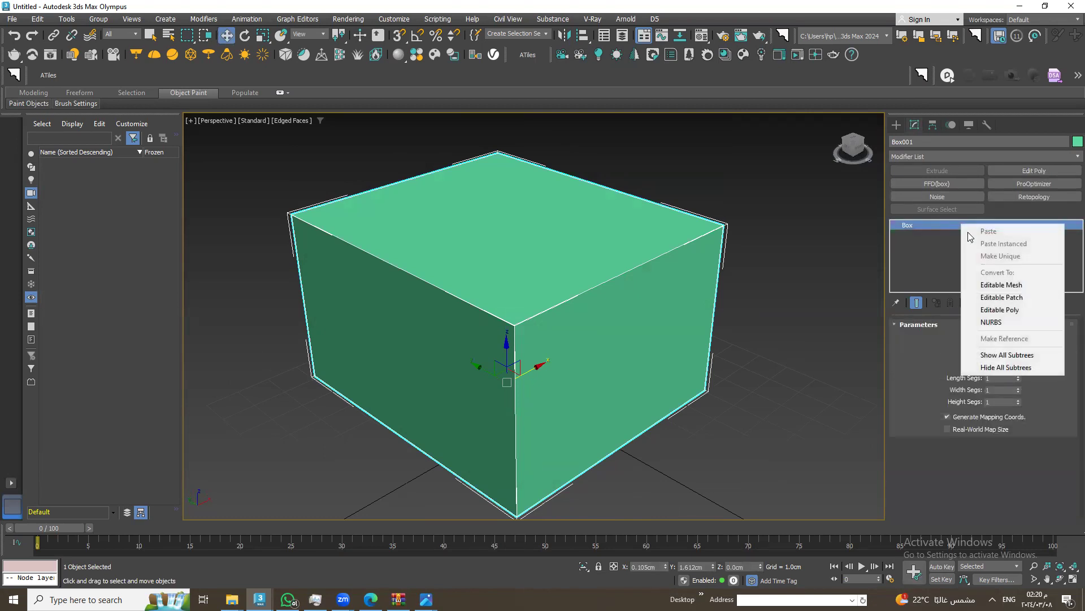
pyautogui.click(1009, 310)
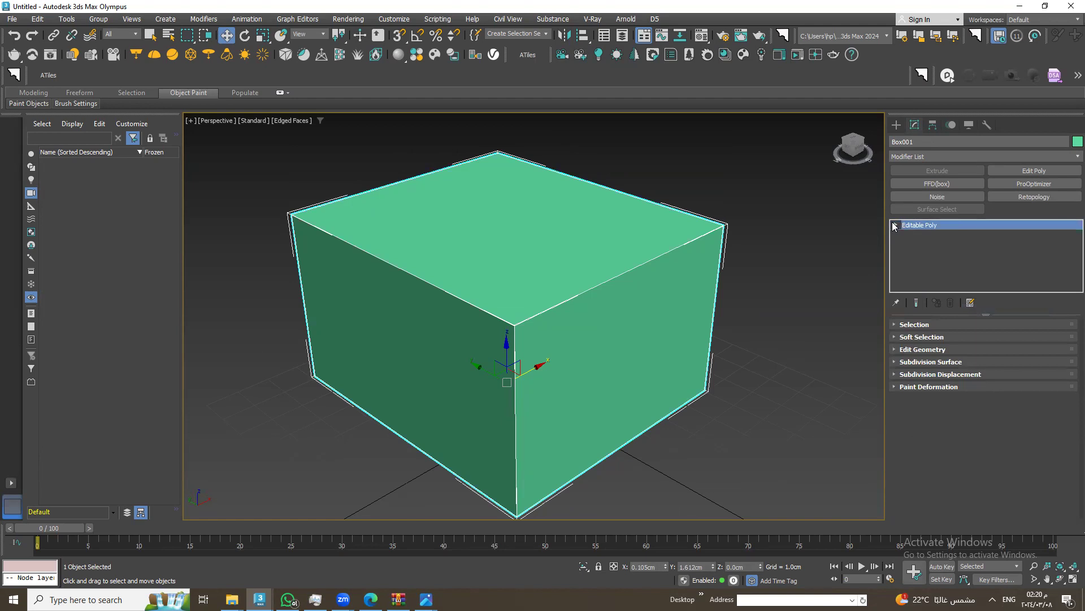
pyautogui.scroll(-3, 626, 348)
pyautogui.scroll(-2, 626, 348)
pyautogui.keyDown('alt'); pyautogui.moveTo(626, 349); pyautogui.dragTo(478, 212, button='middle'); pyautogui.keyUp('alt')
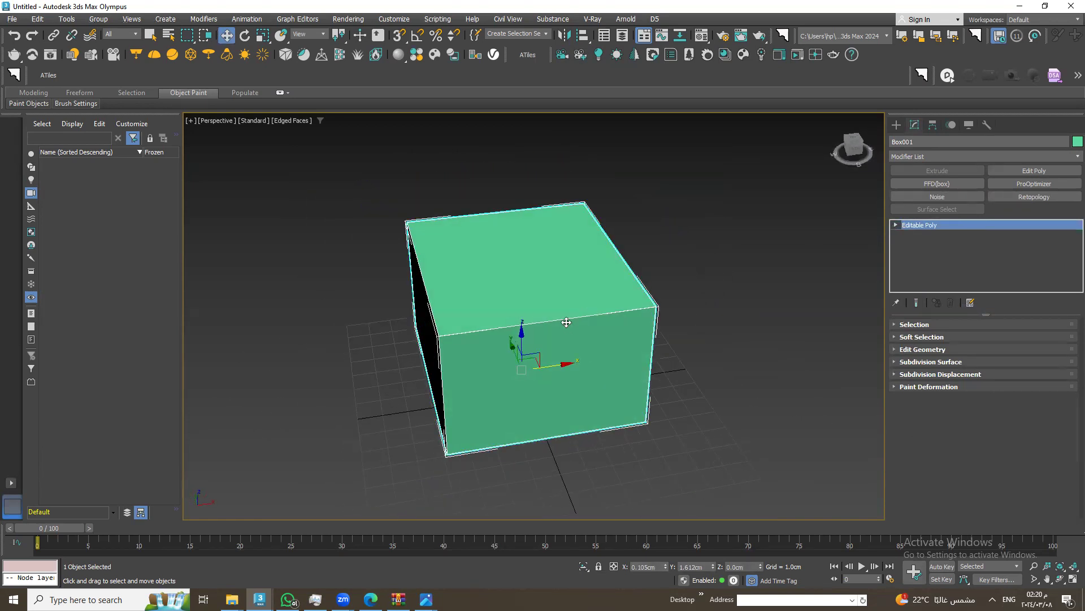
pyautogui.keyDown('alt'); pyautogui.moveTo(475, 340); pyautogui.dragTo(477, 358, button='middle'); pyautogui.keyUp('alt')
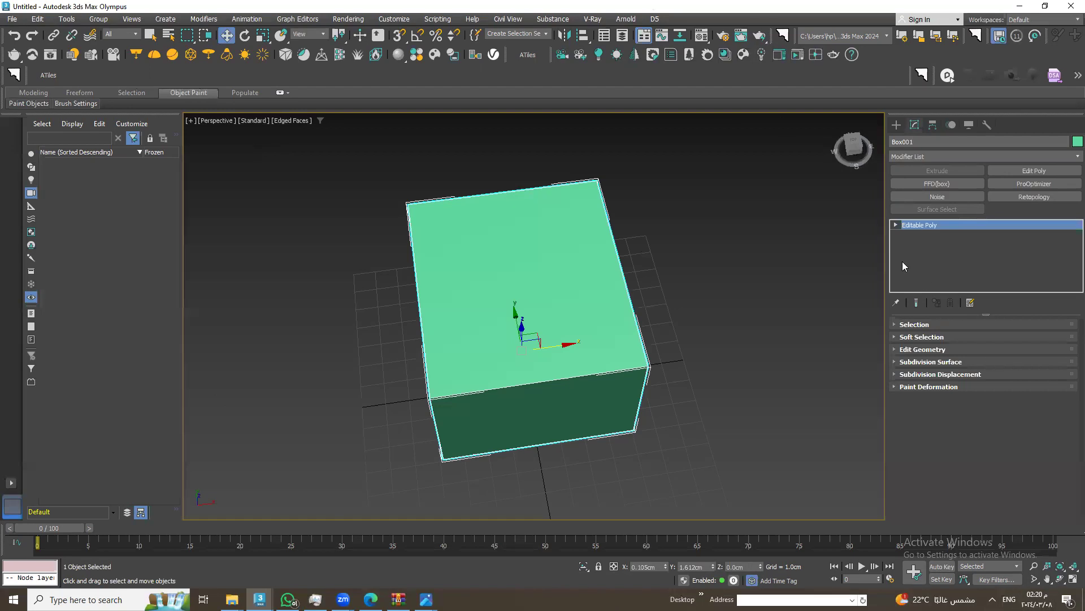
# Expand the Editable Poly levels, orbit to face the box, and choose Polygon level
pyautogui.click(896, 225)
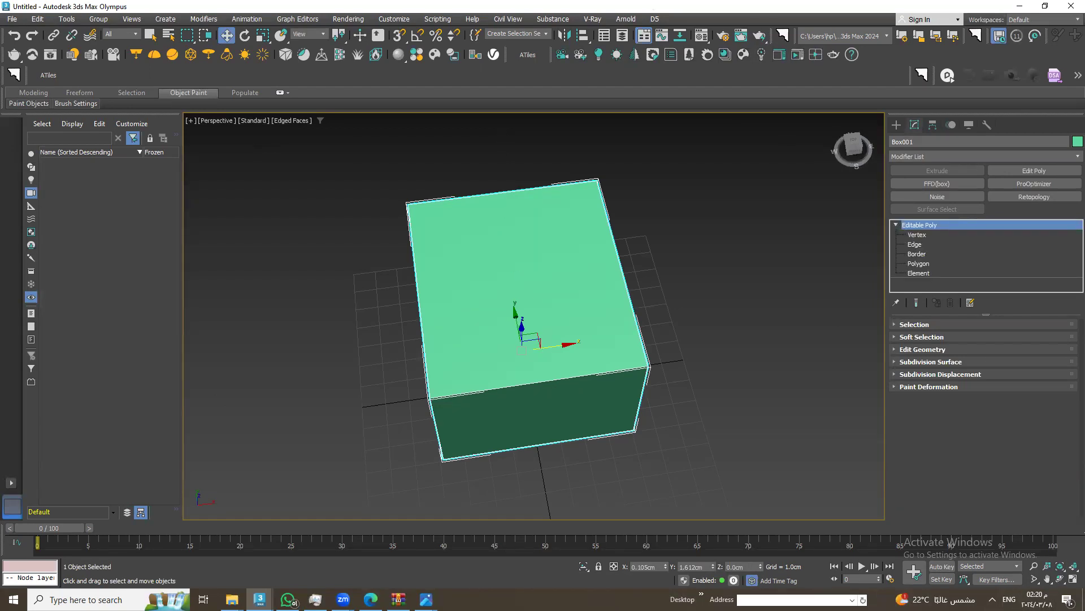
pyautogui.click(1057, 577)
pyautogui.moveTo(669, 398)
pyautogui.mouseDown()
pyautogui.moveTo(591, 330)
pyautogui.moveTo(682, 337)
pyautogui.moveTo(593, 247)
pyautogui.moveTo(594, 295)
pyautogui.moveTo(625, 332)
pyautogui.mouseUp()
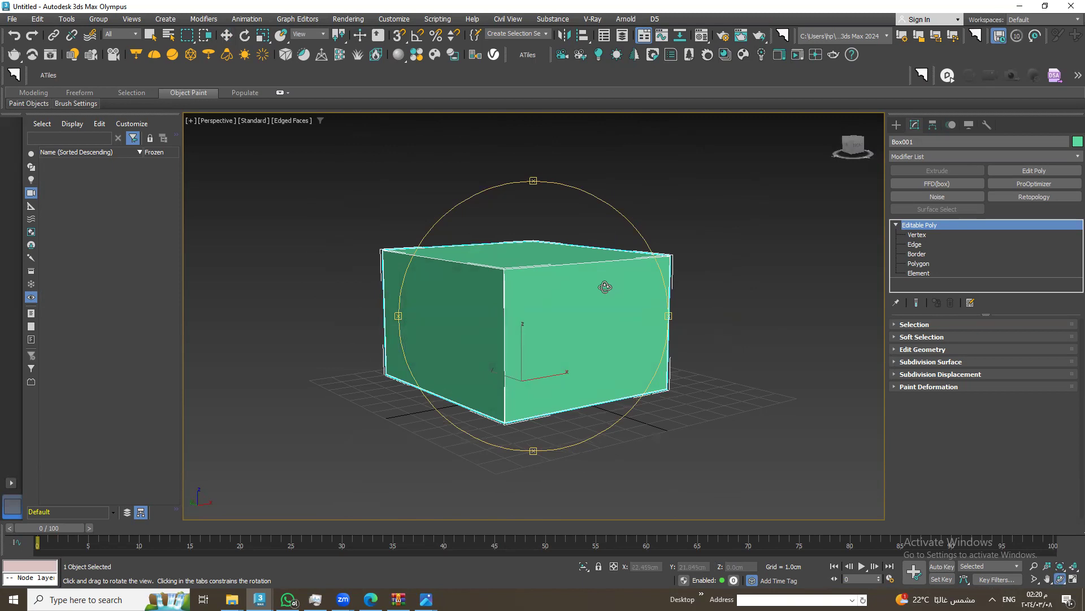
pyautogui.moveTo(613, 346)
pyautogui.mouseDown()
pyautogui.moveTo(564, 348)
pyautogui.moveTo(545, 359)
pyautogui.moveTo(573, 361)
pyautogui.moveTo(534, 371)
pyautogui.mouseUp()
pyautogui.scroll(3, 533, 370)
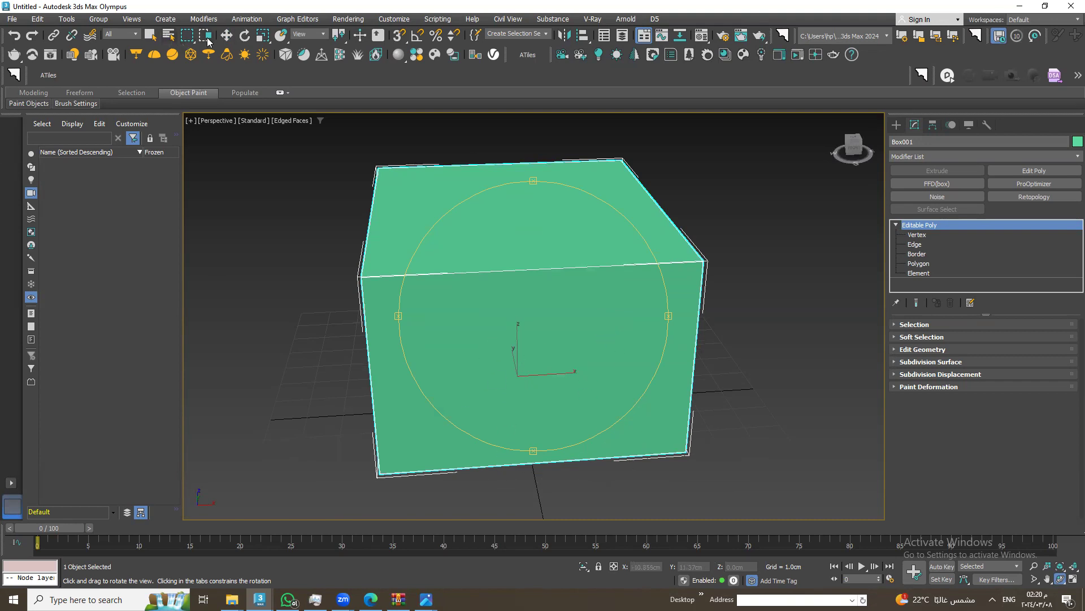
pyautogui.click(227, 35)
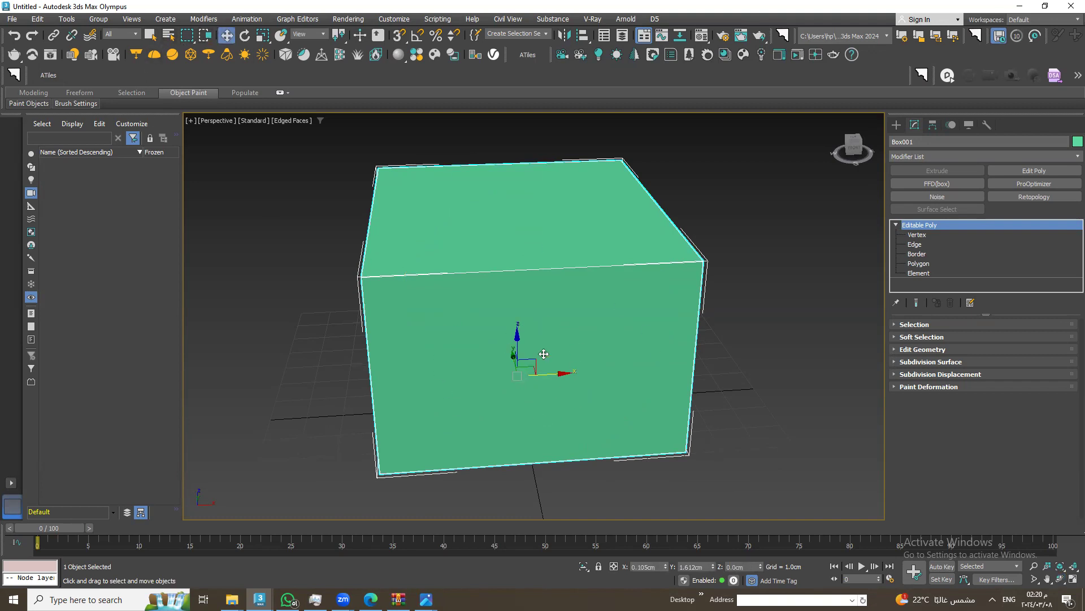
pyautogui.click(918, 263)
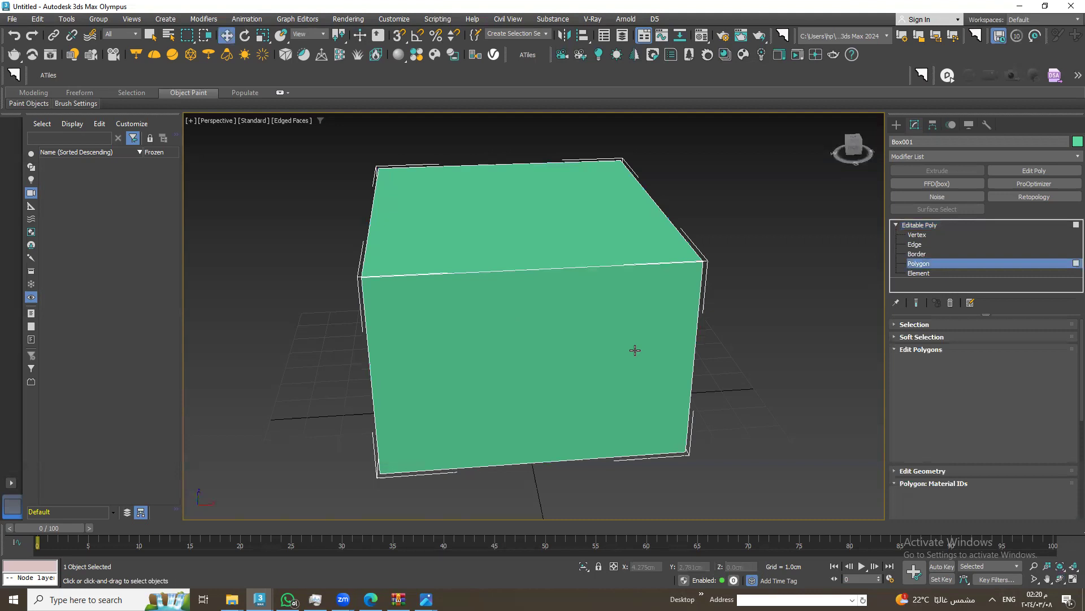
# Select Box001's front face and inset it by about 1.33cm
pyautogui.click(597, 360)
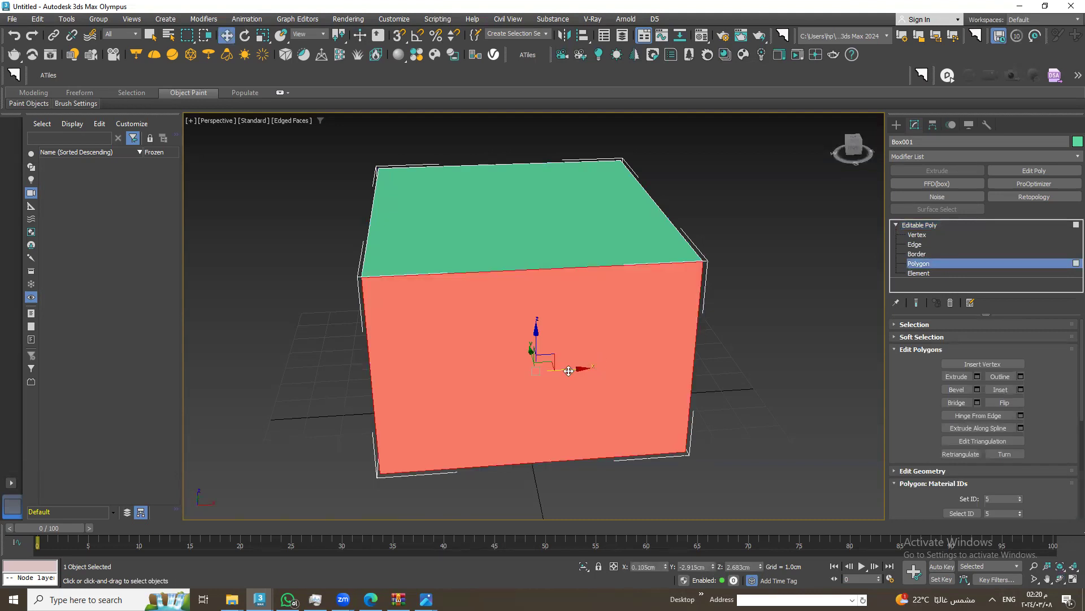
pyautogui.moveTo(568, 370); pyautogui.dragTo(589, 364)
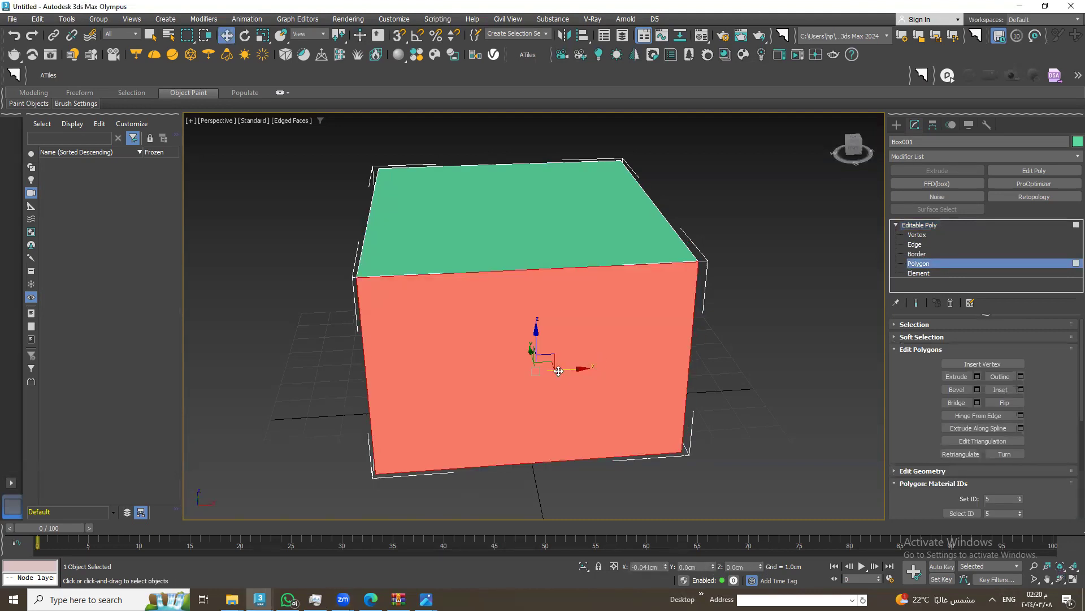
pyautogui.hotkey('ctrl', 'z')
pyautogui.rightClick(534, 387)
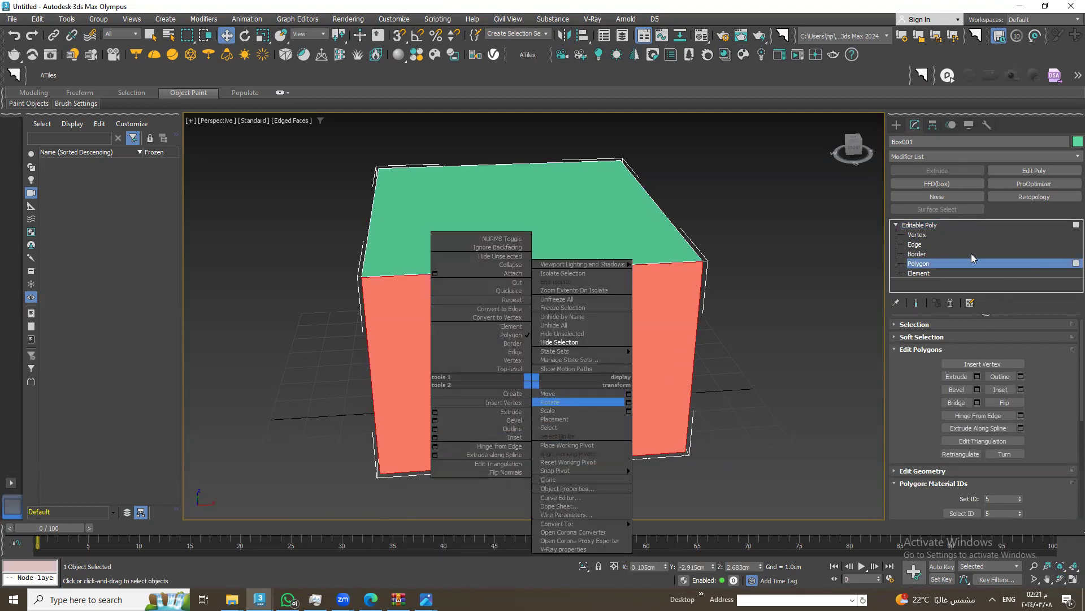
pyautogui.rightClick(629, 408)
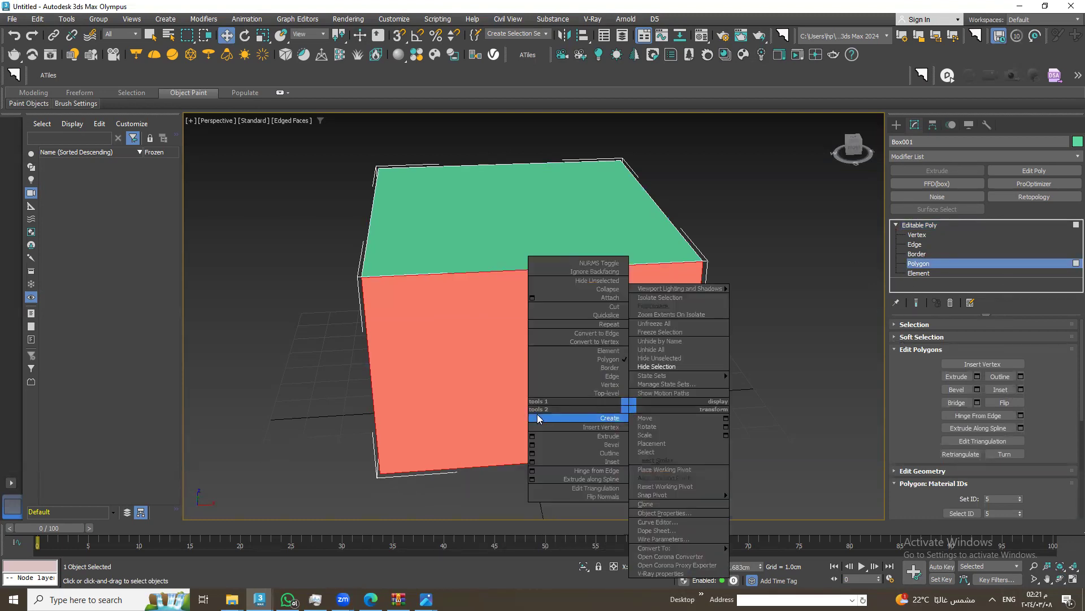
pyautogui.click(530, 461)
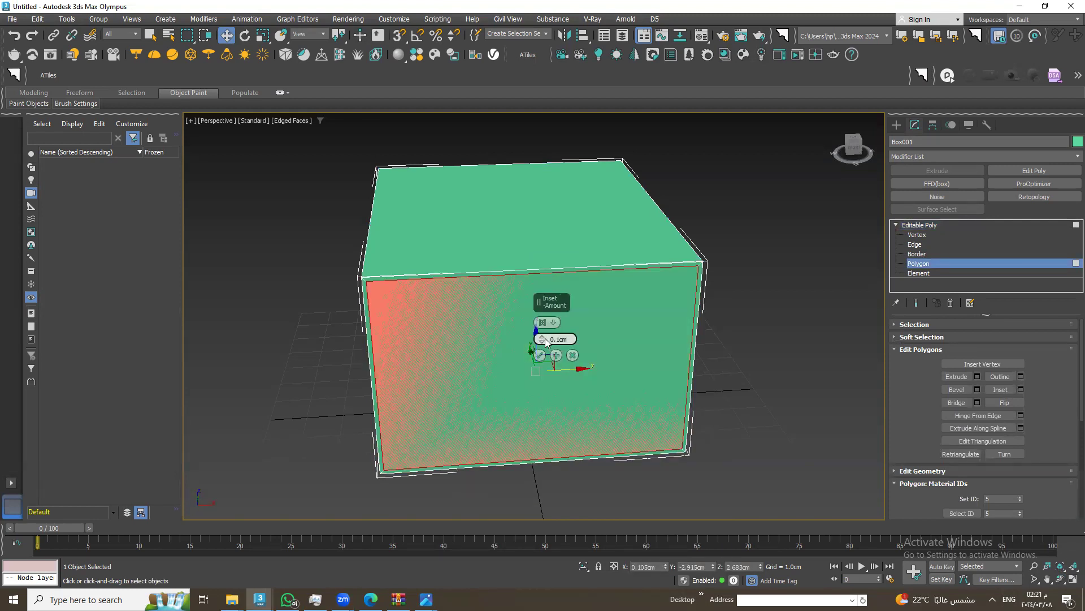
pyautogui.moveTo(542, 343)
pyautogui.mouseDown()
pyautogui.moveTo(558, 345)
pyautogui.moveTo(577, 404)
pyautogui.mouseUp()
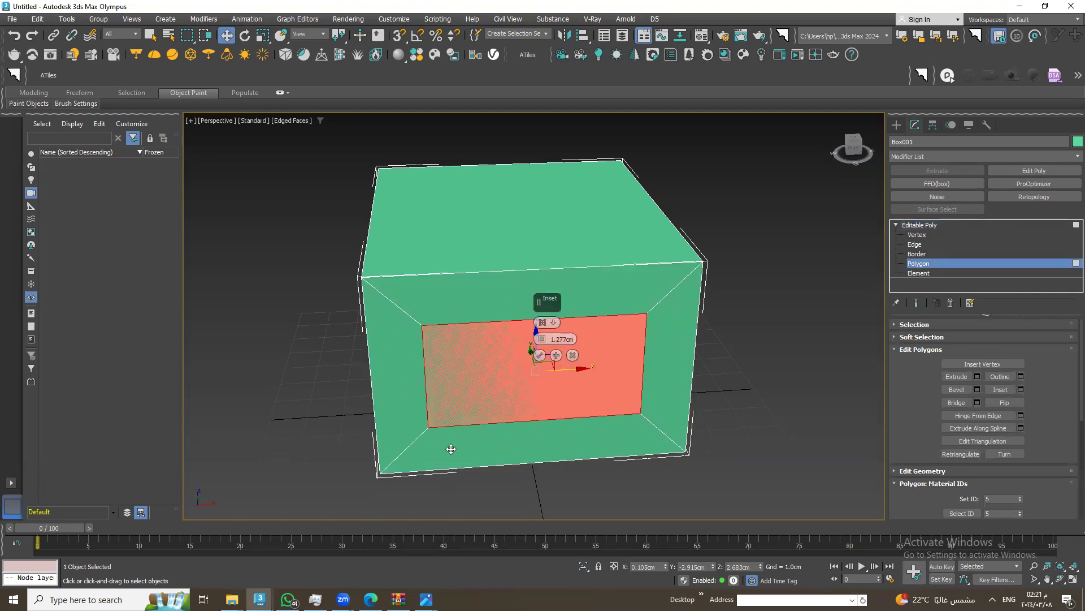
pyautogui.moveTo(541, 339)
pyautogui.mouseDown()
pyautogui.moveTo(556, 407)
pyautogui.moveTo(549, 269)
pyautogui.moveTo(582, 414)
pyautogui.moveTo(580, 331)
pyautogui.moveTo(582, 367)
pyautogui.moveTo(579, 343)
pyautogui.moveTo(556, 381)
pyautogui.mouseUp()
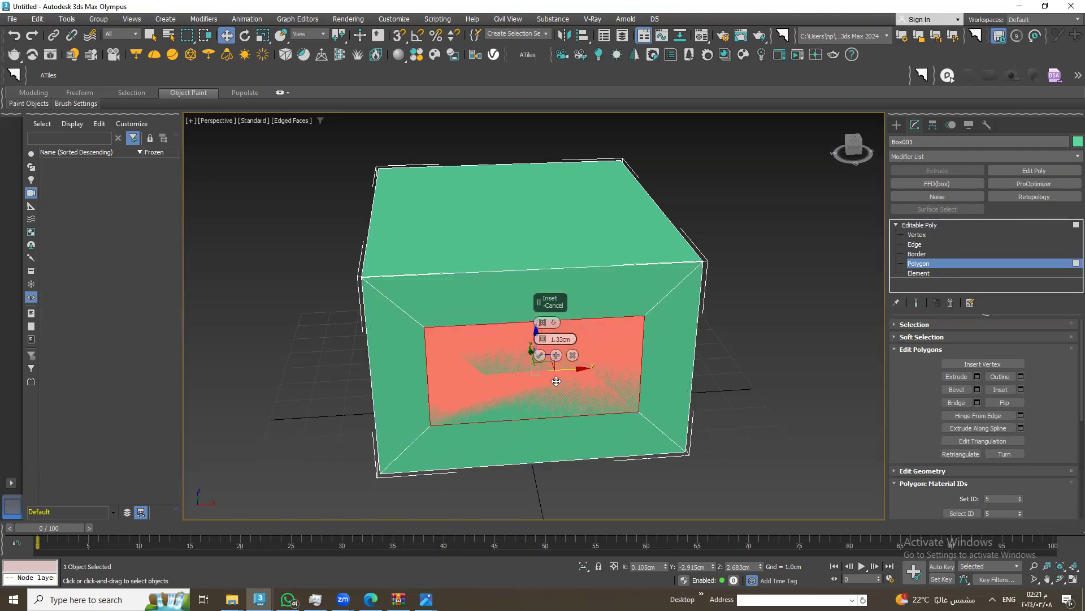
pyautogui.click(541, 356)
# Delete and restore the inner polygon, then undo the inset on the front face
pyautogui.click(1059, 579)
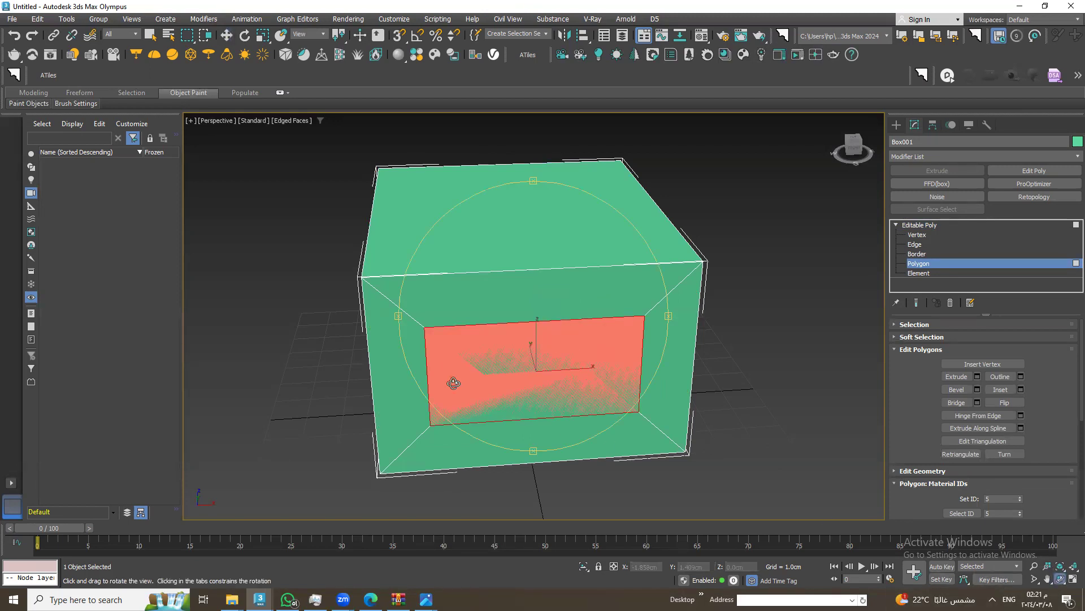
pyautogui.moveTo(522, 359)
pyautogui.mouseDown()
pyautogui.moveTo(557, 310)
pyautogui.moveTo(542, 356)
pyautogui.mouseUp()
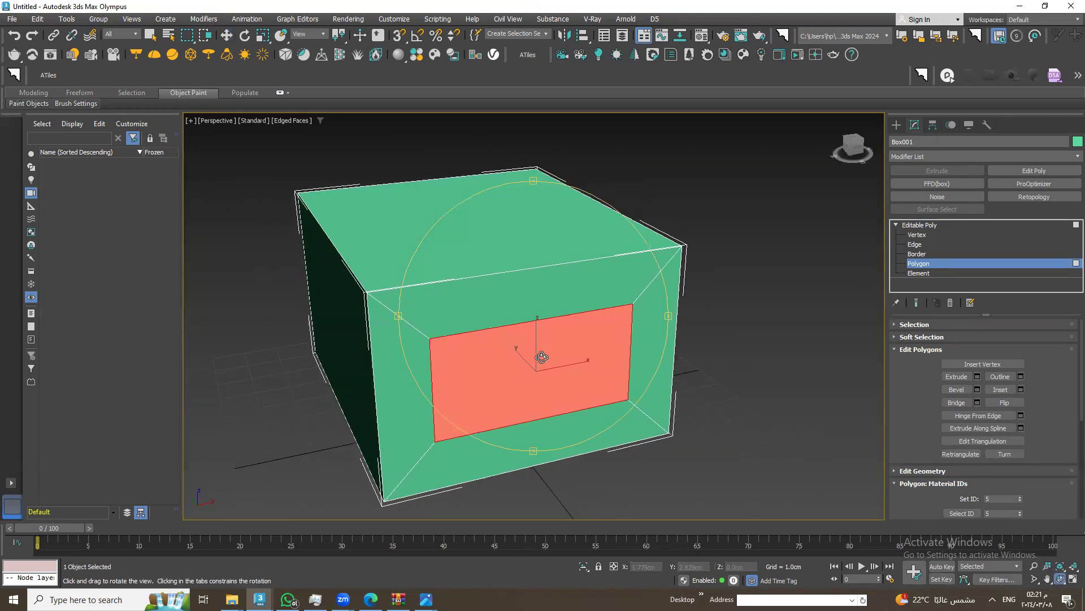
pyautogui.press('Delete')
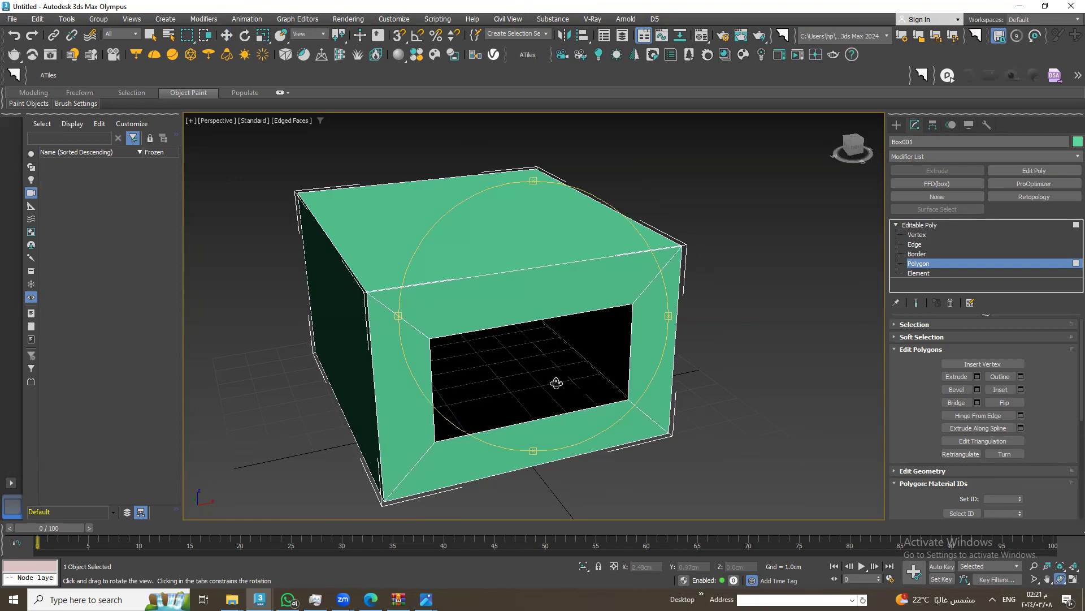
pyautogui.hotkey('ctrl', 'z')
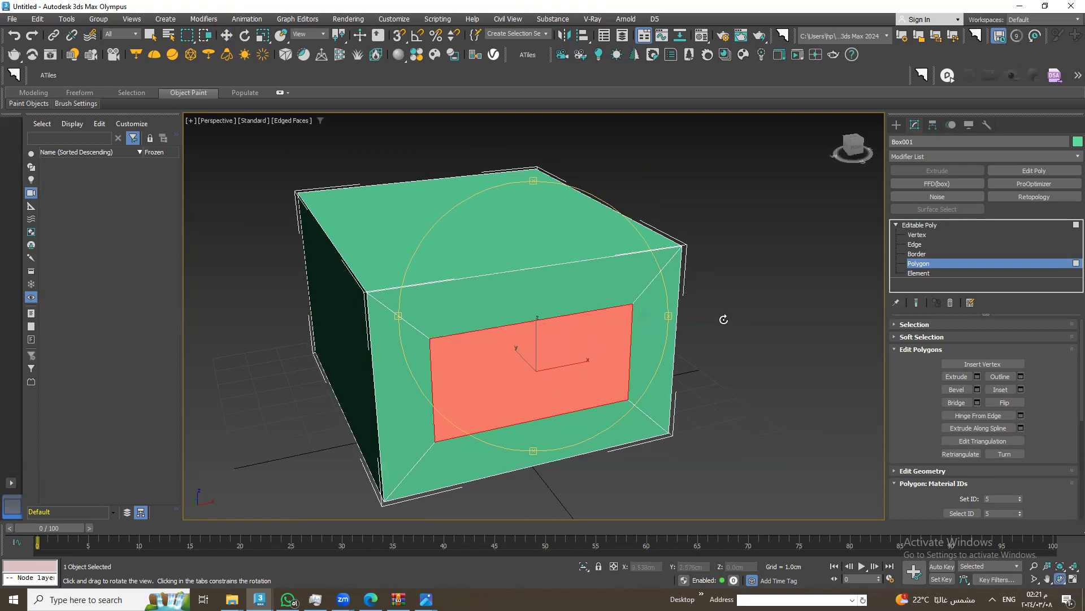
pyautogui.hotkey('ctrl', 'z')
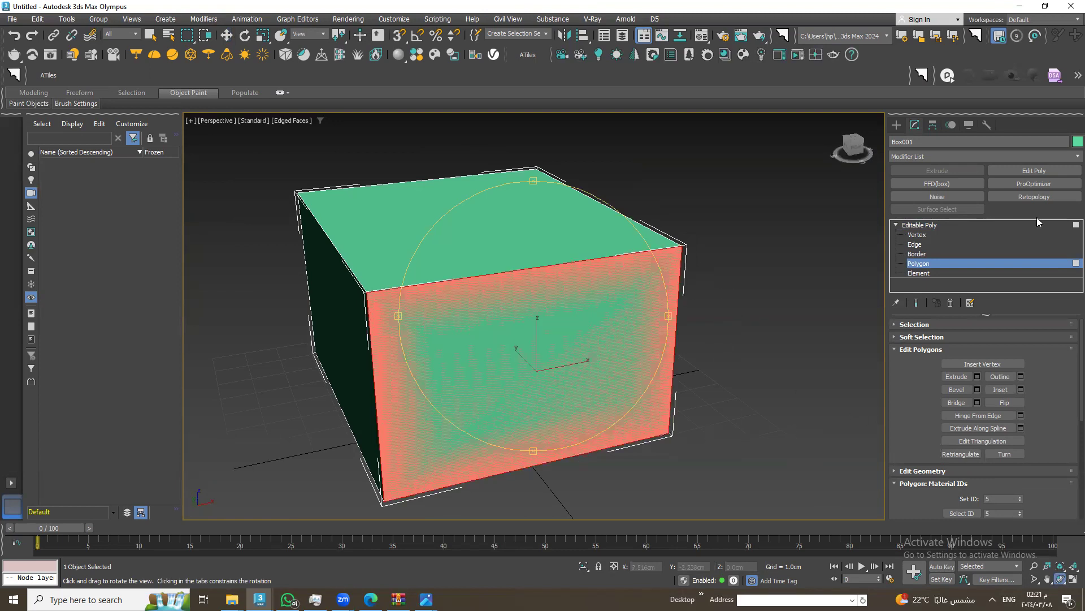
# At Edge level with Move active, select the box's top front edge
pyautogui.click(914, 244)
pyautogui.press('w')
pyautogui.click(586, 261)
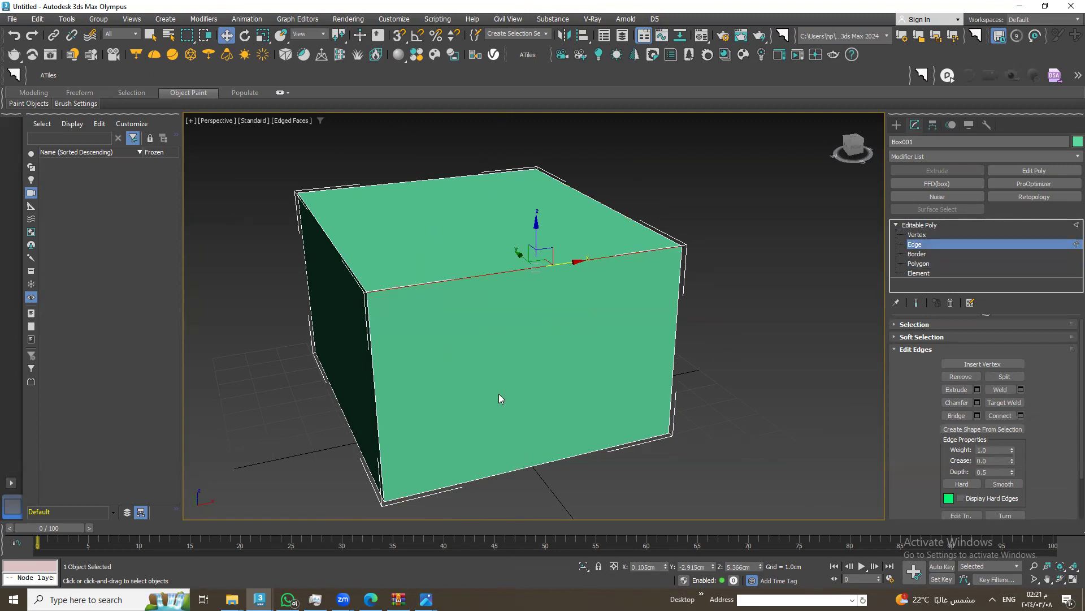
pyautogui.rightClick(475, 298)
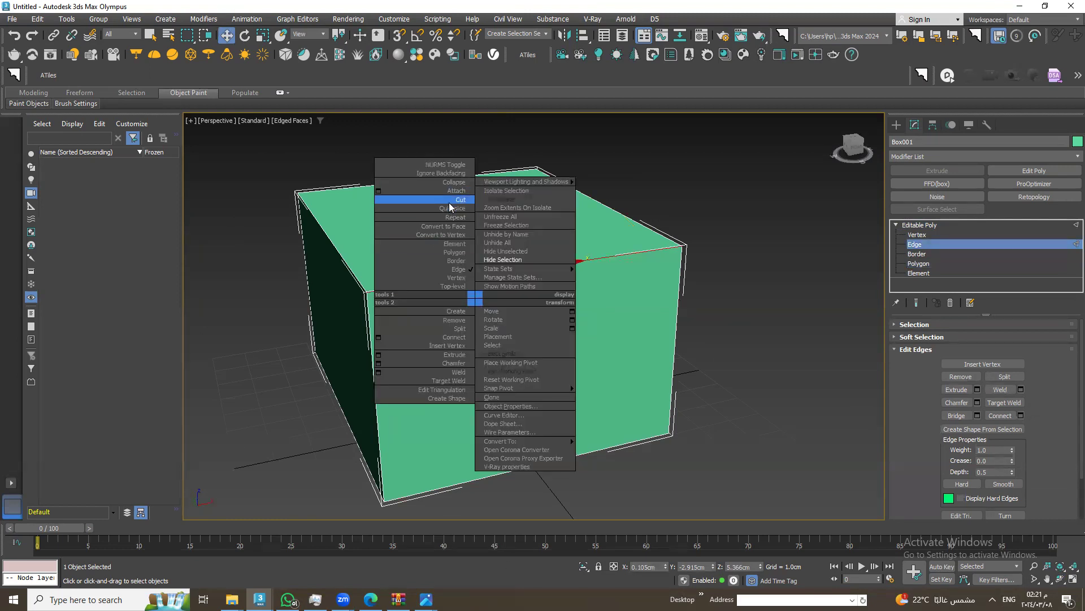
pyautogui.click(449, 202)
pyautogui.click(466, 278)
pyautogui.click(480, 479)
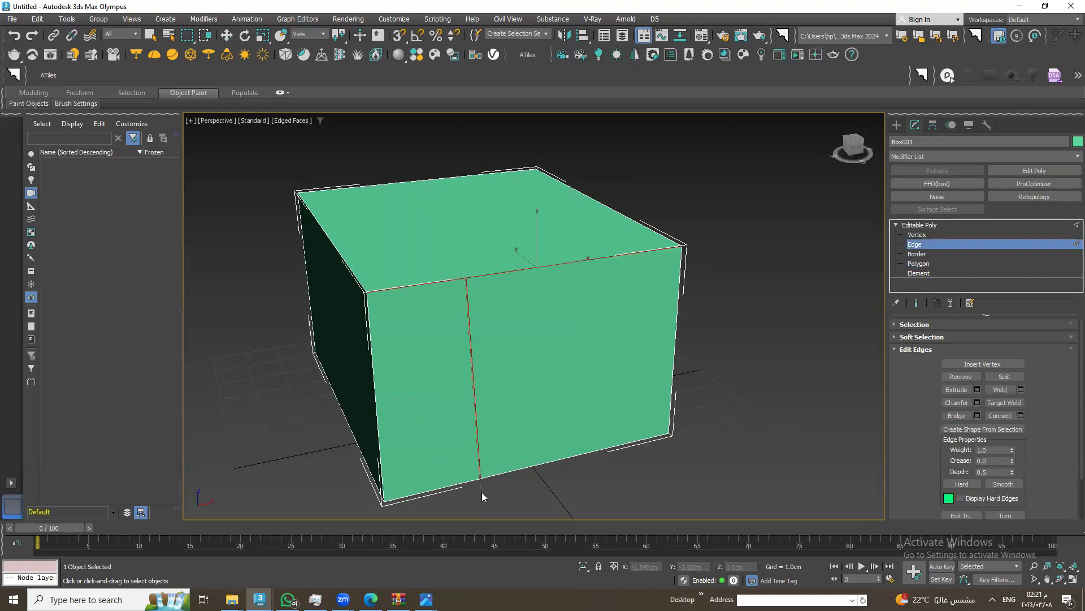
pyautogui.click(473, 480)
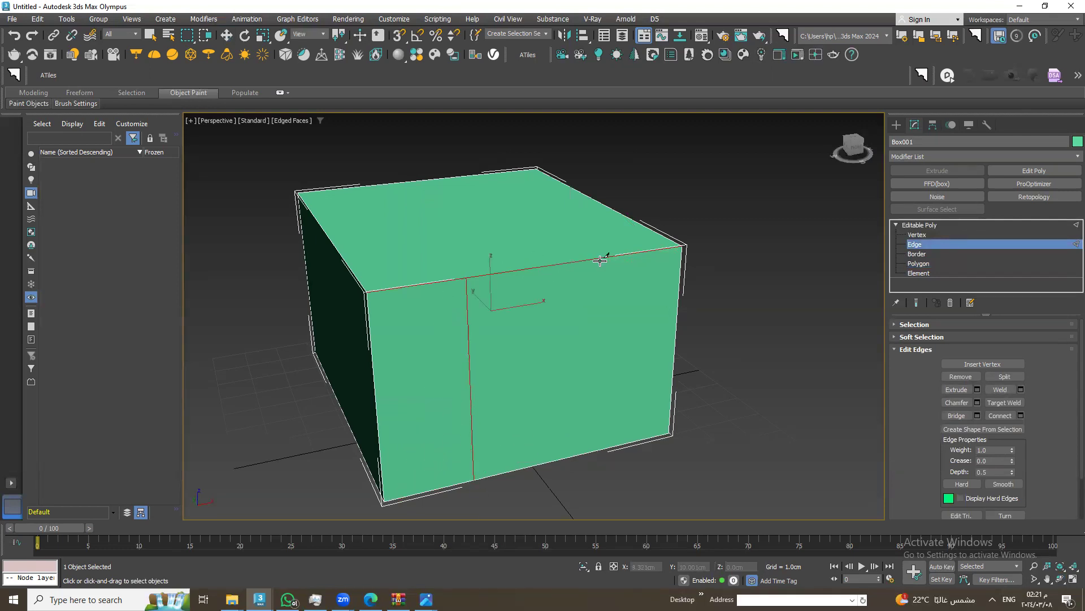
pyautogui.click(589, 260)
pyautogui.click(592, 451)
pyautogui.click(679, 297)
pyautogui.click(371, 351)
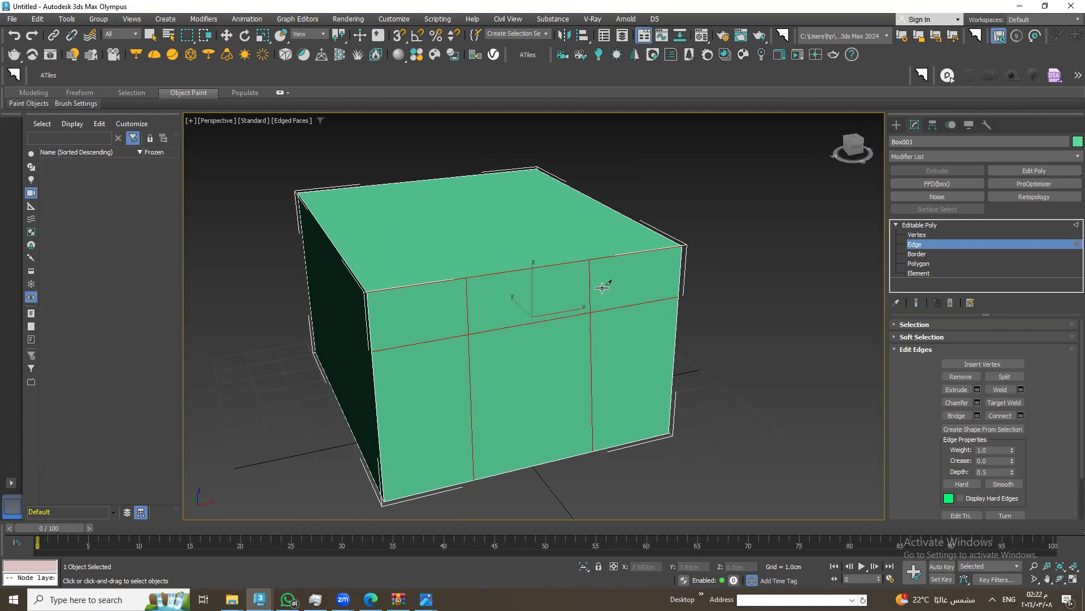
pyautogui.click(674, 354)
pyautogui.click(378, 424)
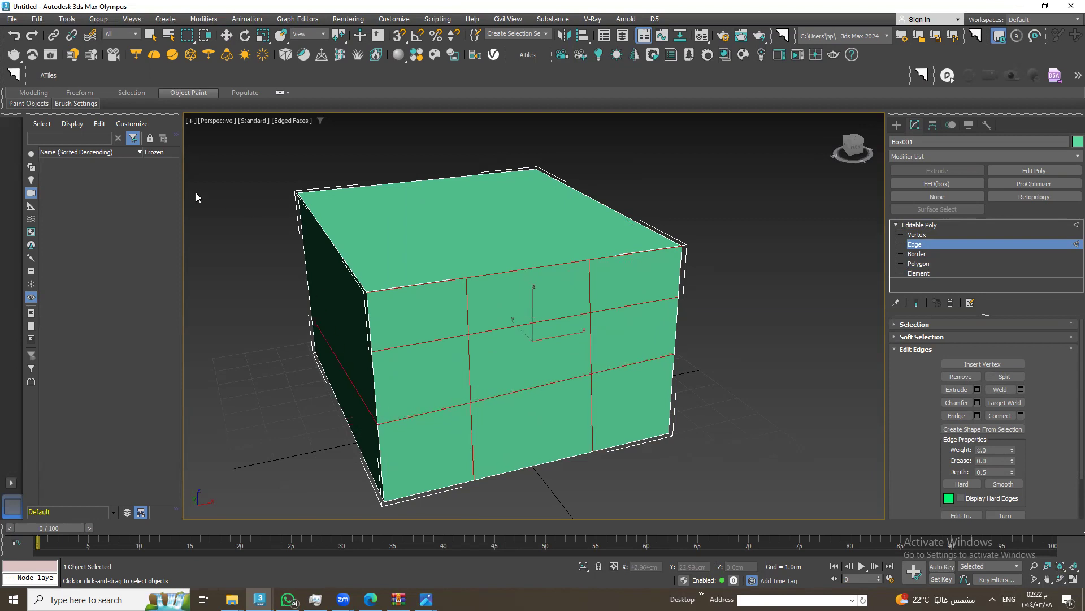
pyautogui.click(936, 268)
pyautogui.click(527, 375)
pyautogui.press('w')
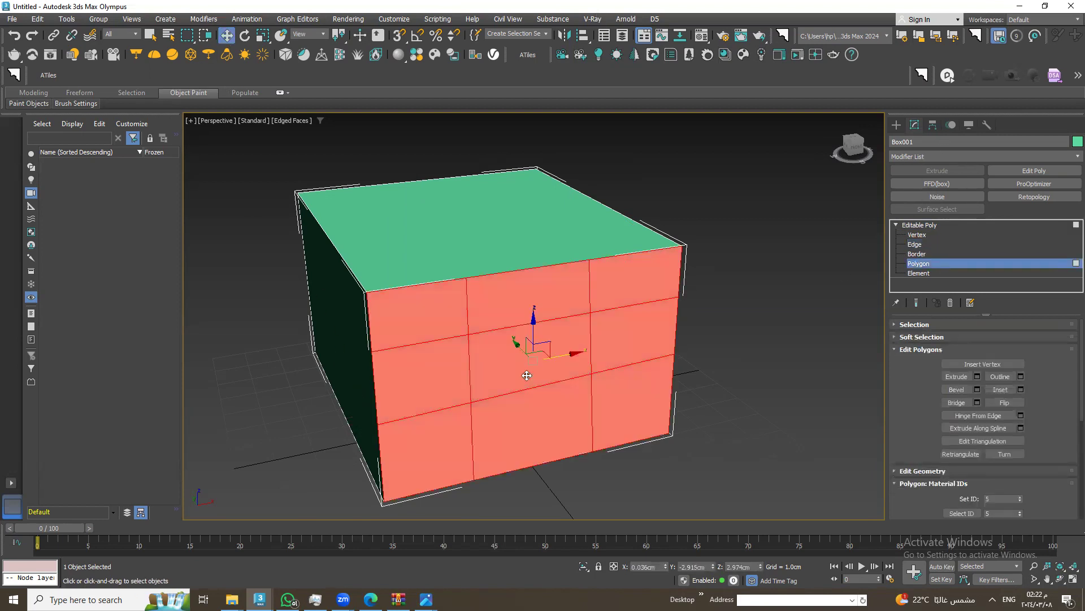
pyautogui.click(527, 376)
pyautogui.press('Delete')
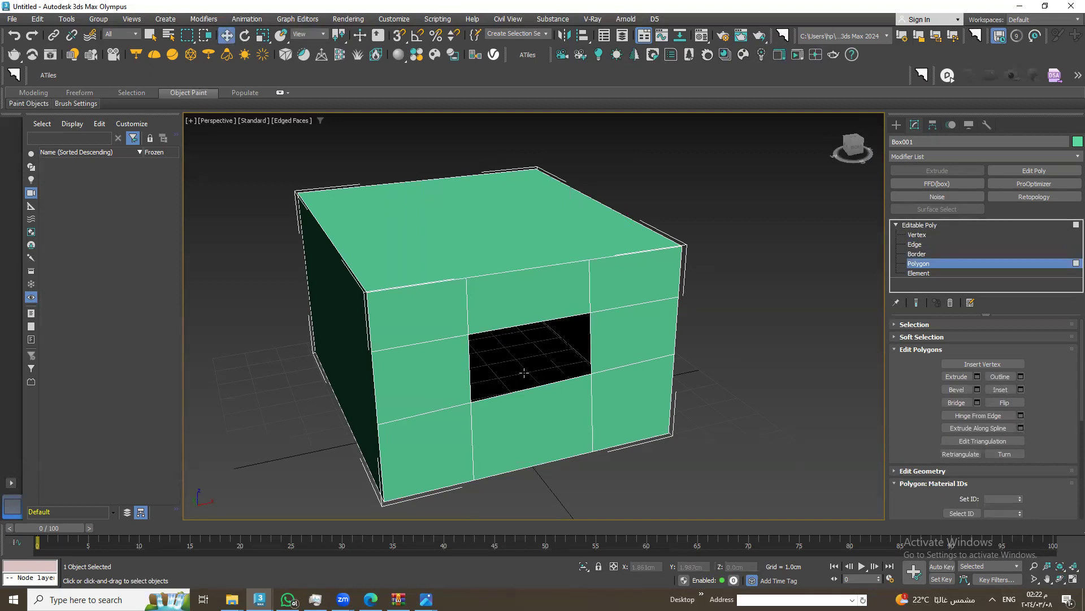
pyautogui.hotkey('ctrl', 'z')
pyautogui.hotkey('ctrl', 'z')
pyautogui.hotkey('ctrl', 'z')
pyautogui.hotkey('ctrl', 'z')
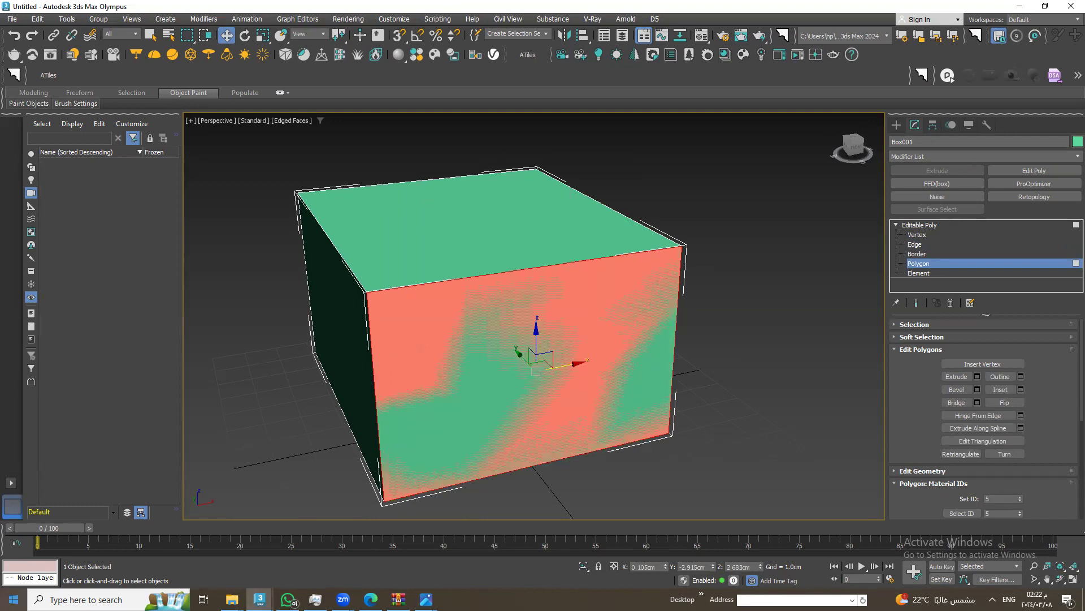
# Connect the top and bottom front edges with 2 segments, adding two vertical edges
pyautogui.click(927, 244)
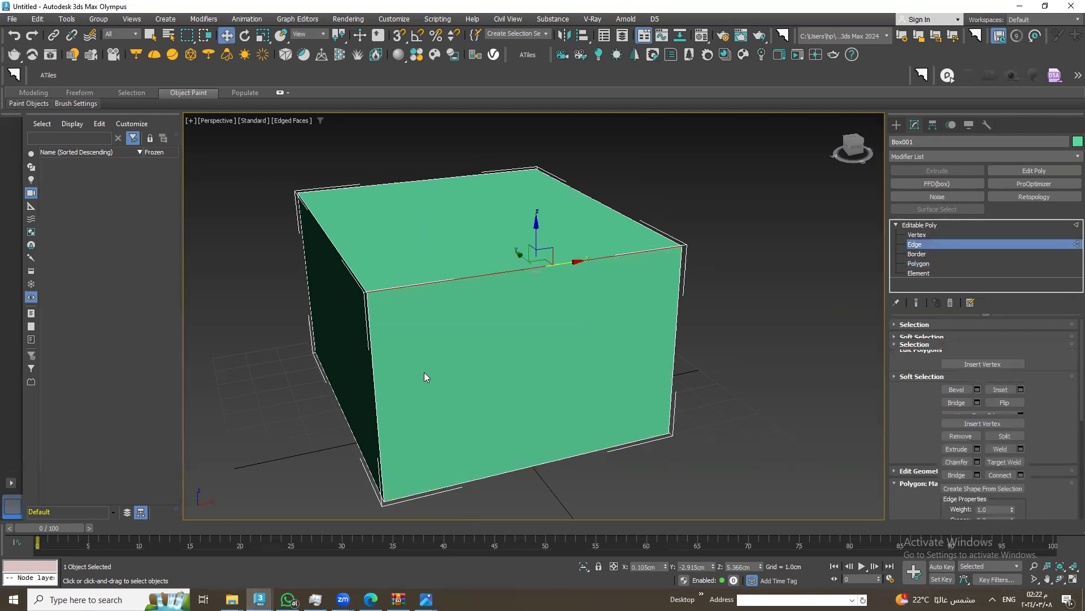
pyautogui.click(530, 469)
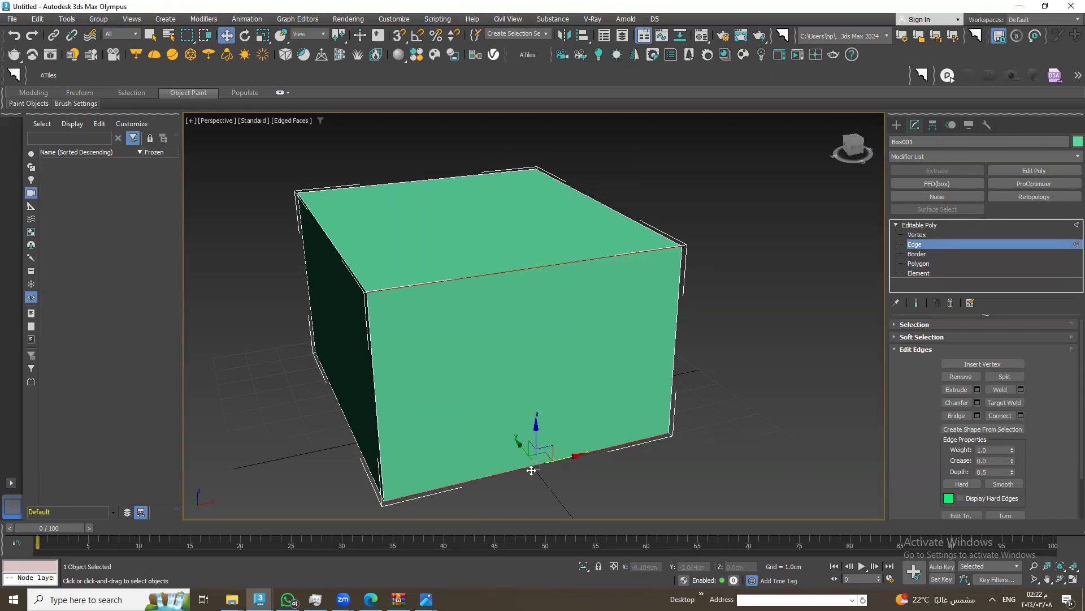
pyautogui.moveTo(525, 378)
pyautogui.keyDown('alt'); pyautogui.mouseDown(button='middle')
pyautogui.moveTo(507, 453)
pyautogui.moveTo(498, 398)
pyautogui.moveTo(523, 405)
pyautogui.mouseUp(button='middle'); pyautogui.keyUp('alt')
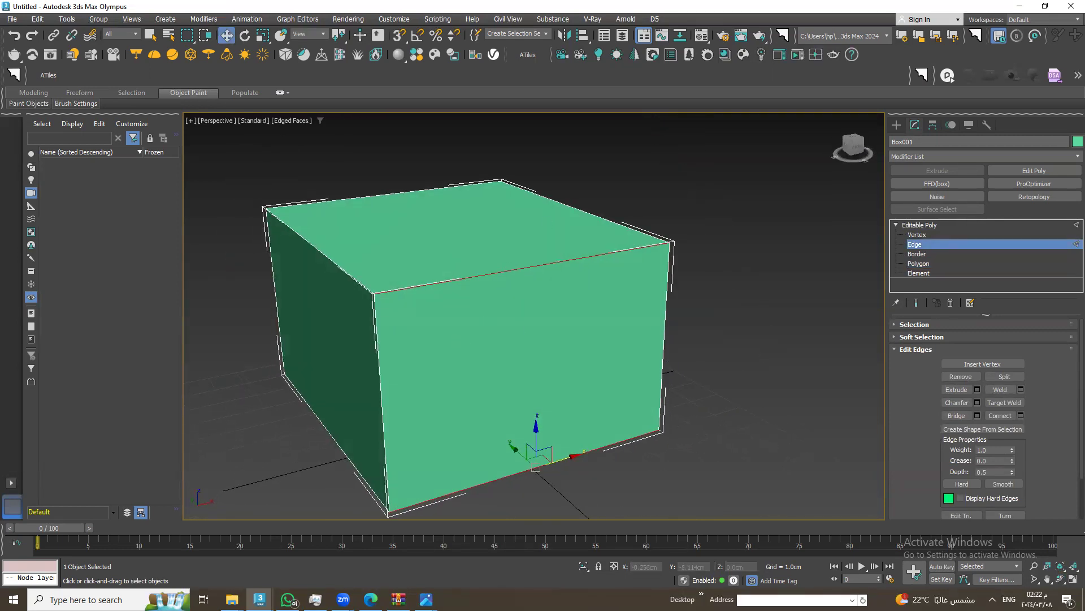
pyautogui.rightClick(555, 356)
pyautogui.click(515, 467)
pyautogui.rightClick(510, 387)
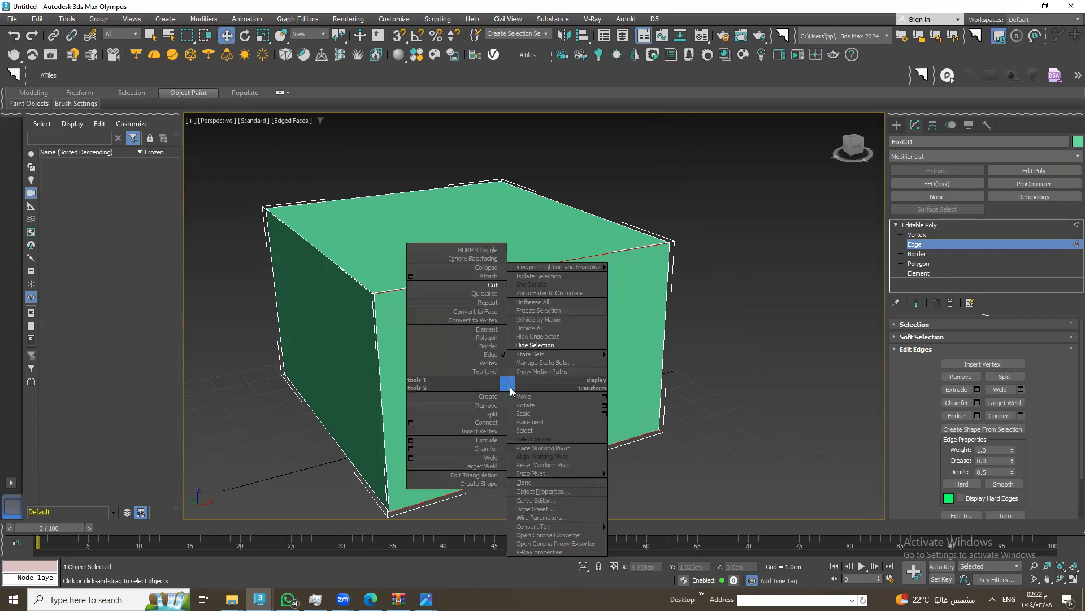
pyautogui.click(411, 423)
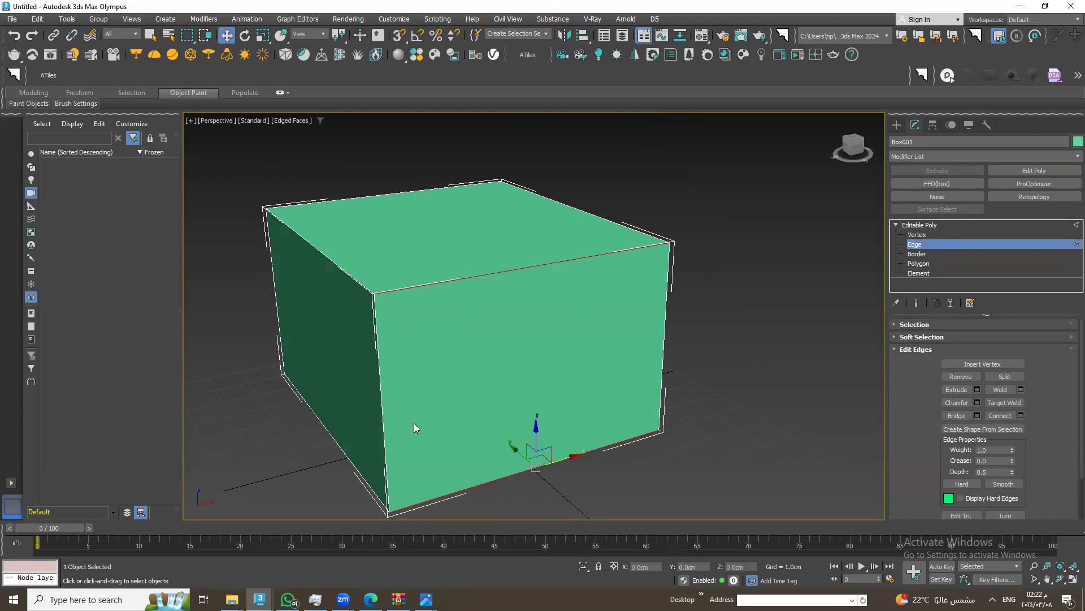
pyautogui.click(542, 322)
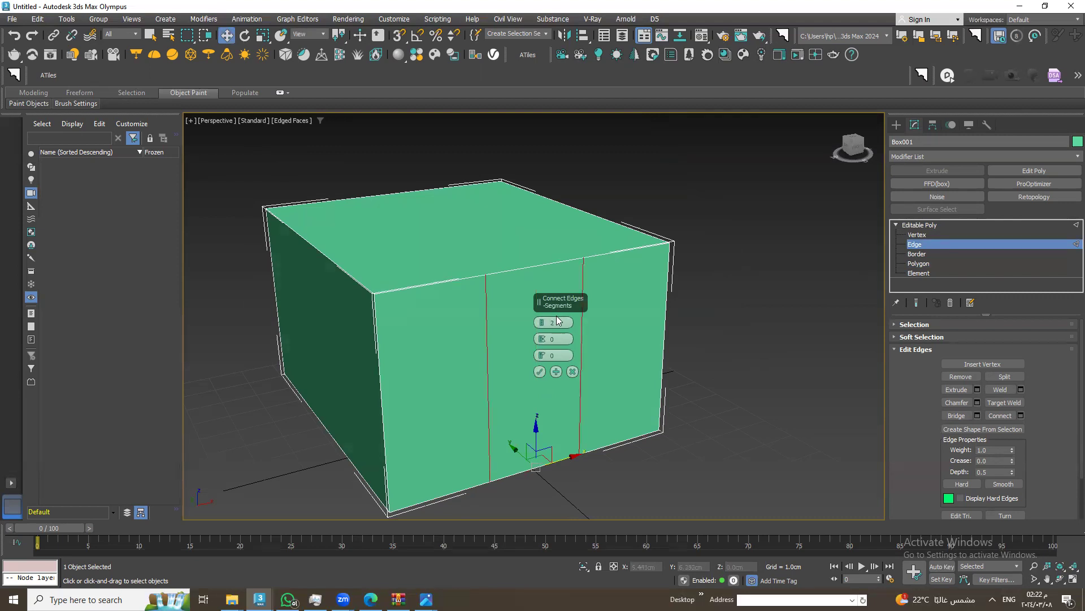
pyautogui.click(540, 371)
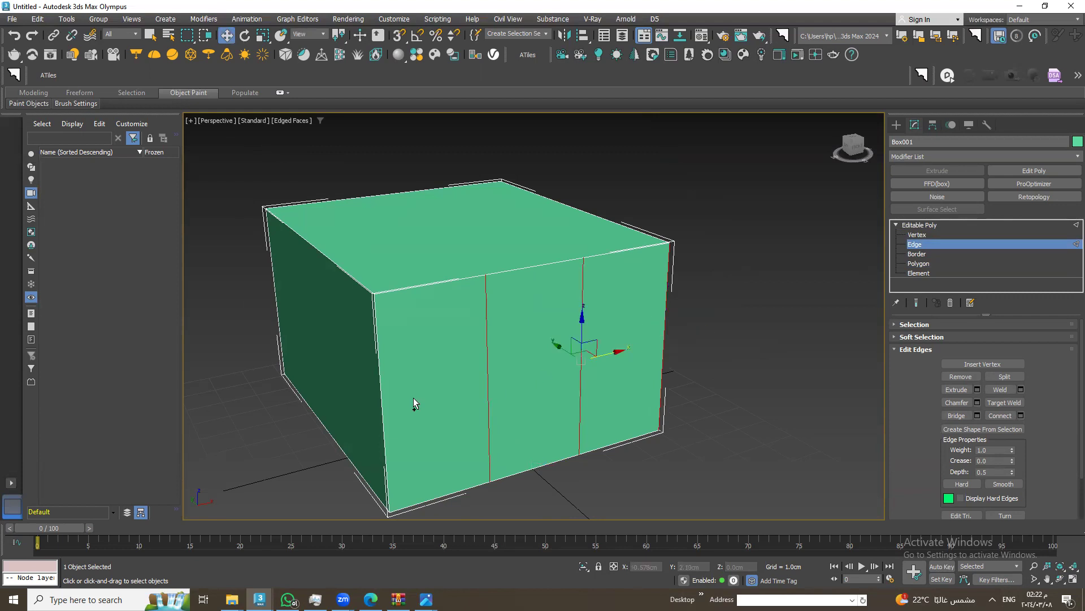
# Connect the vertical edges with 2 horizontal segments, then select front-face polygons
pyautogui.click(380, 373)
pyautogui.rightClick(380, 373)
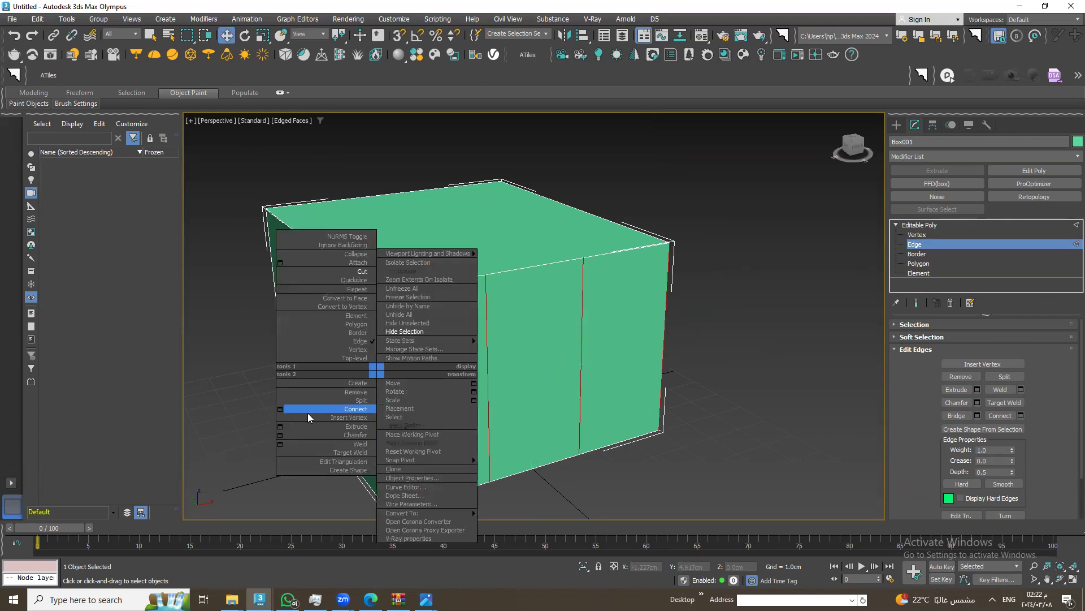
pyautogui.press('Escape')
pyautogui.hotkey('ctrl', 'shift', 'e')
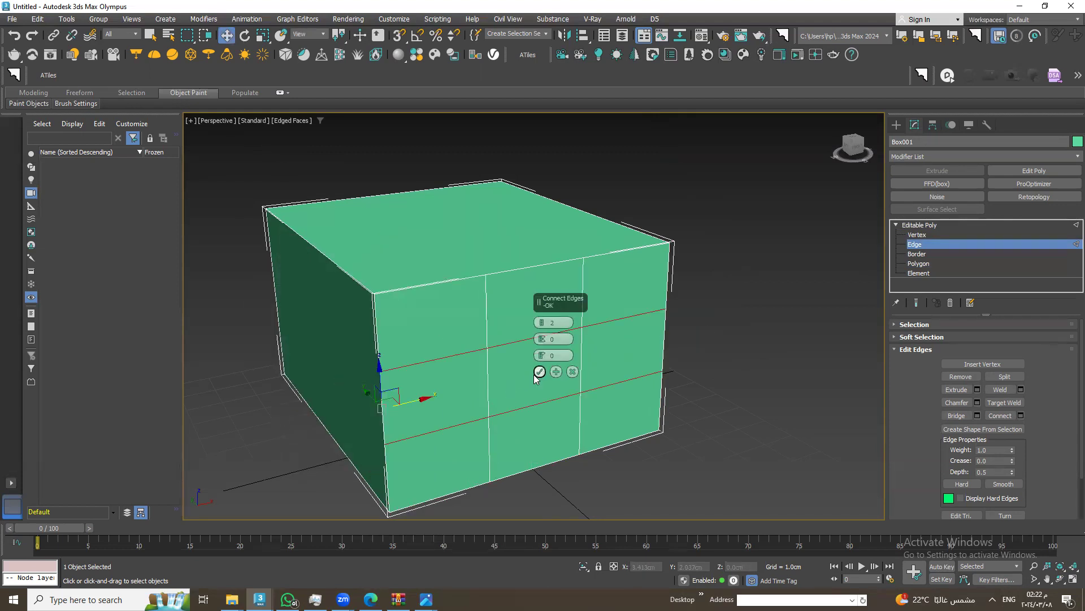
pyautogui.click(540, 371)
pyautogui.press('4')
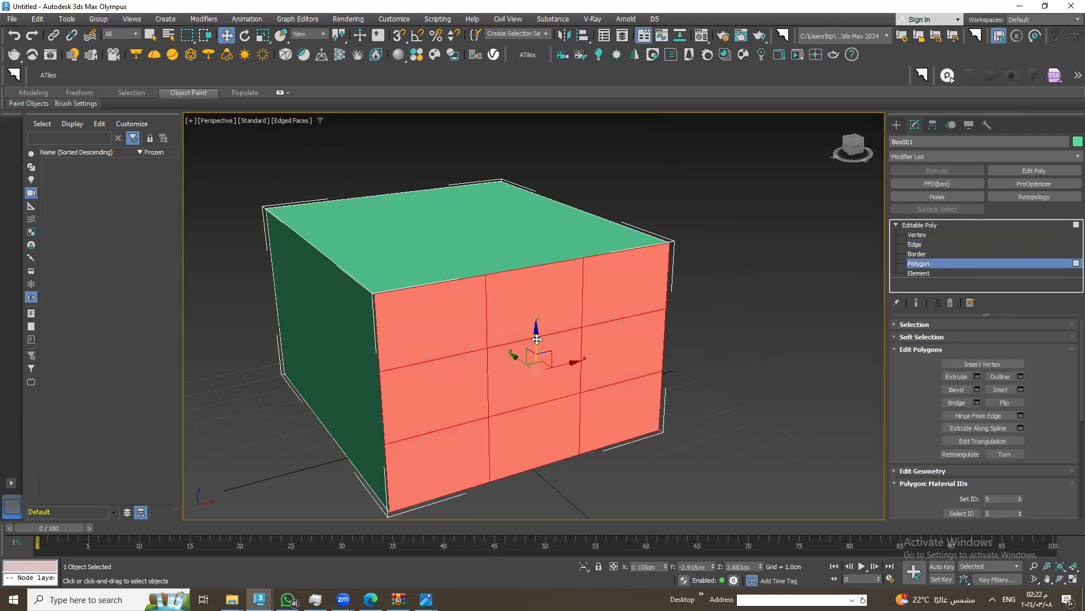
pyautogui.click(555, 369)
# Delete the front polygon, undo it, and cycle through Edge, Border and Vertex levels
pyautogui.press('Delete')
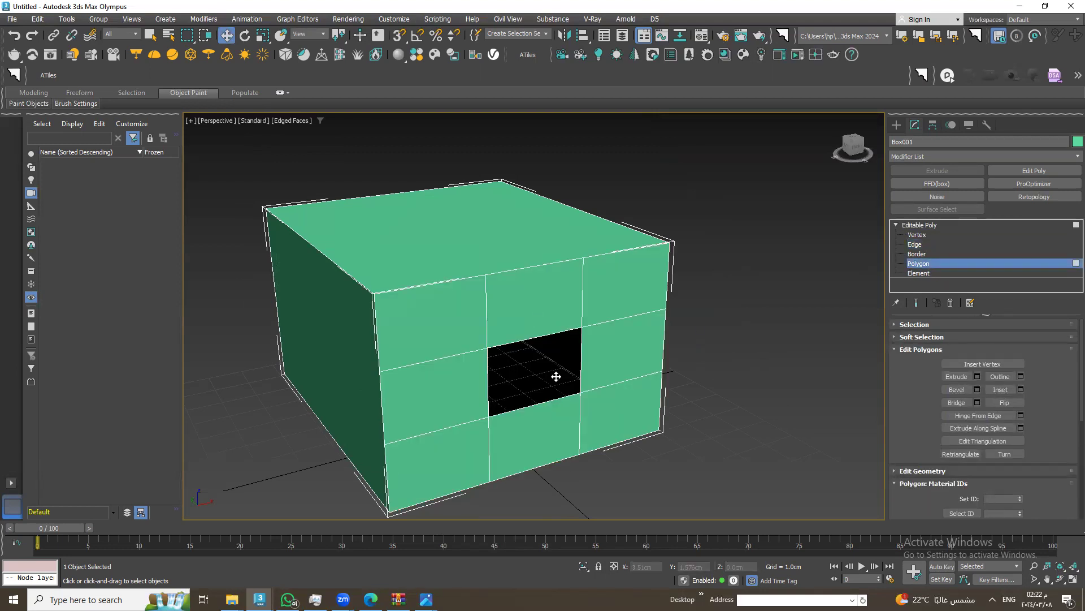
pyautogui.hotkey('ctrl', 'z')
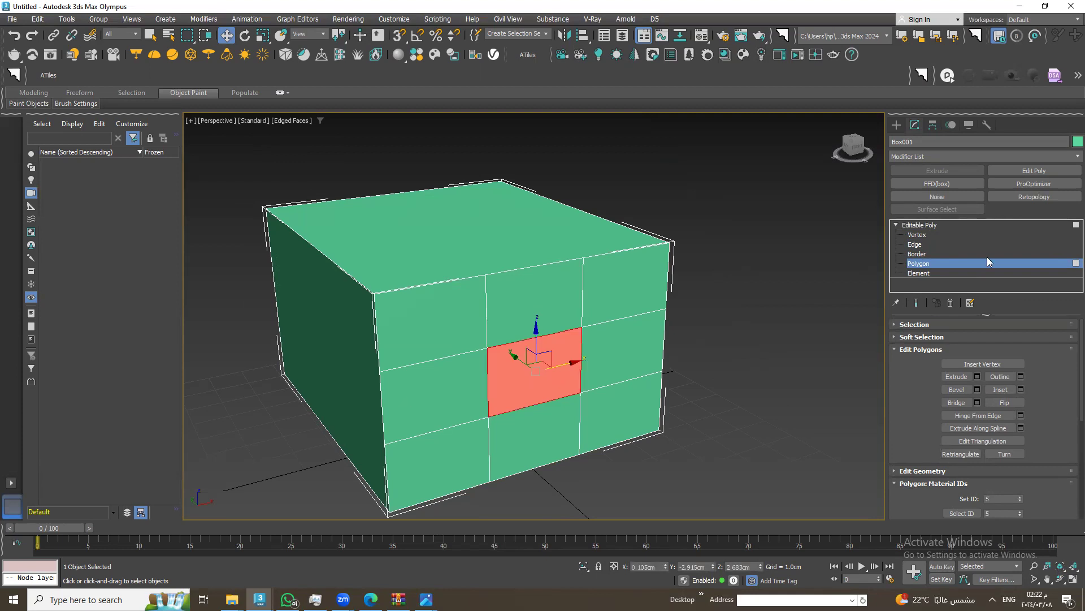
pyautogui.click(927, 244)
pyautogui.click(928, 237)
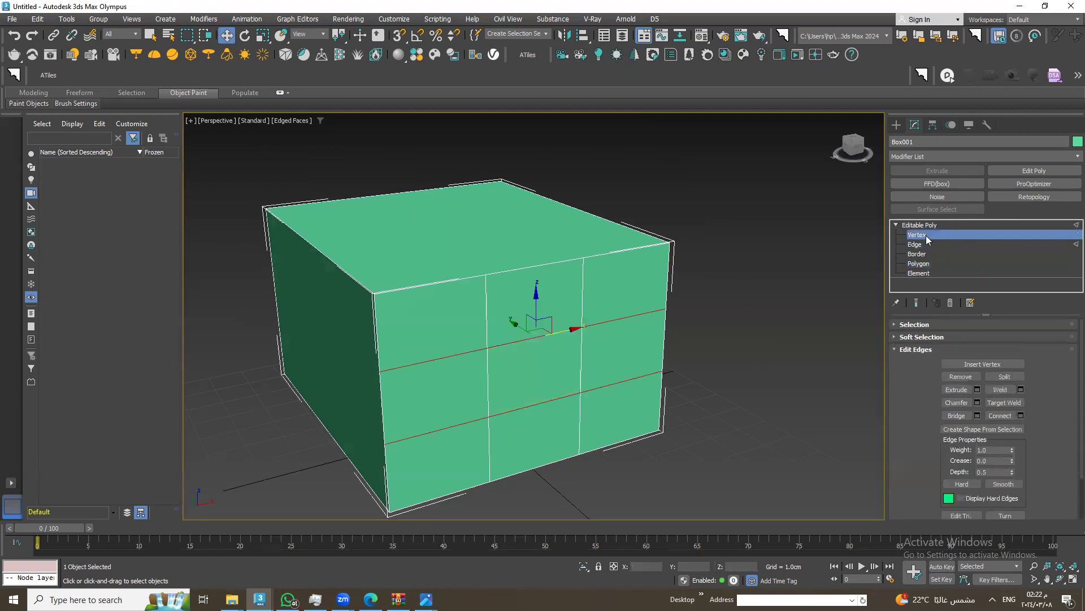
pyautogui.press('3')
pyautogui.click(927, 239)
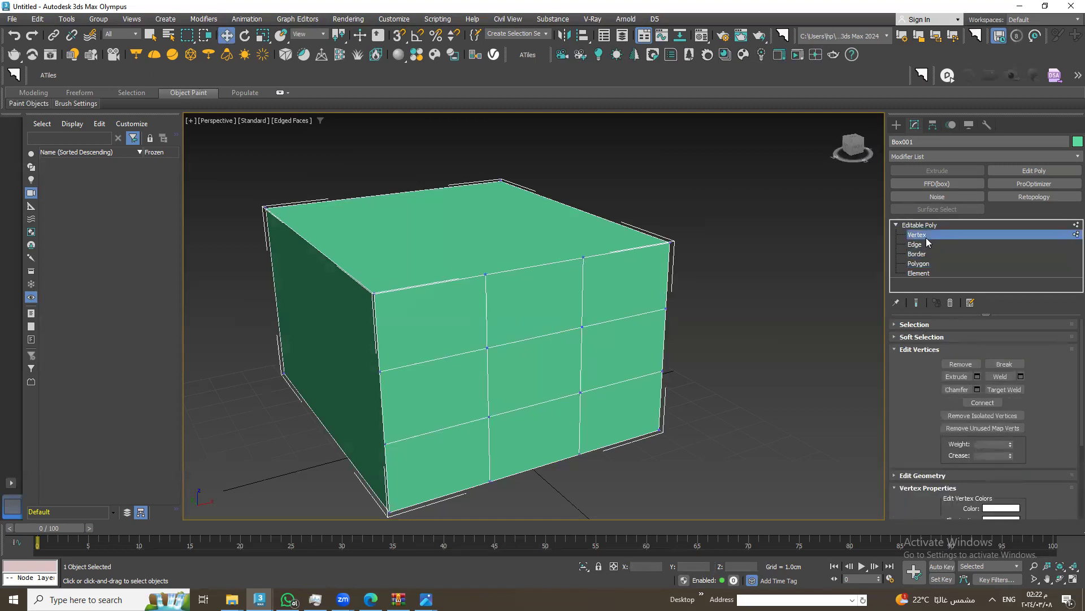
# Collapse the vertex options and select front polygons at Polygon level
pyautogui.scroll(-3, 918, 413)
pyautogui.scroll(-2, 918, 413)
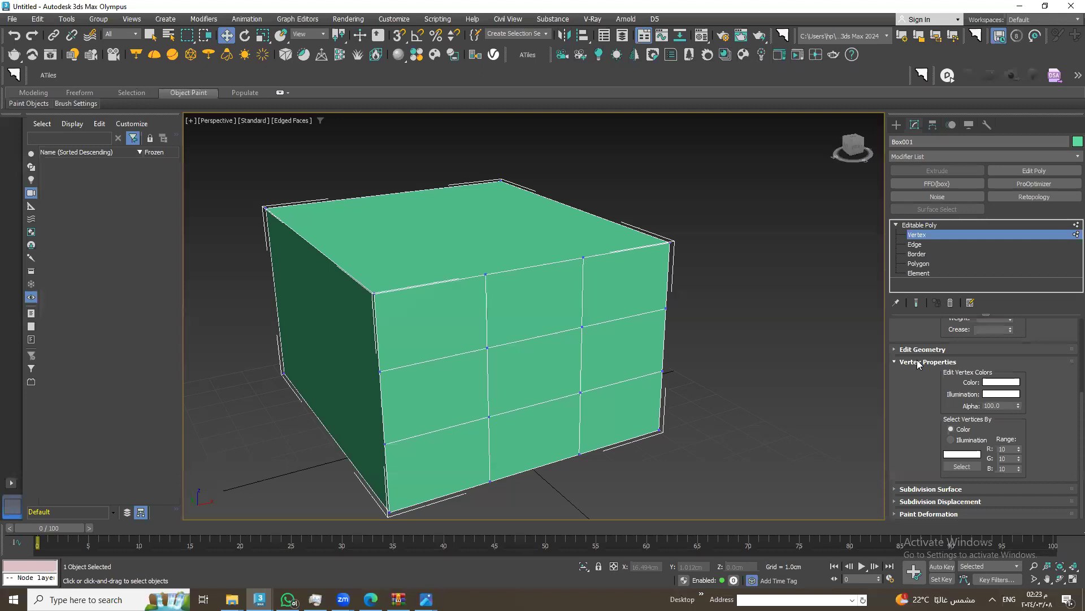
pyautogui.scroll(3, 916, 359)
pyautogui.scroll(2, 913, 351)
pyautogui.click(908, 347)
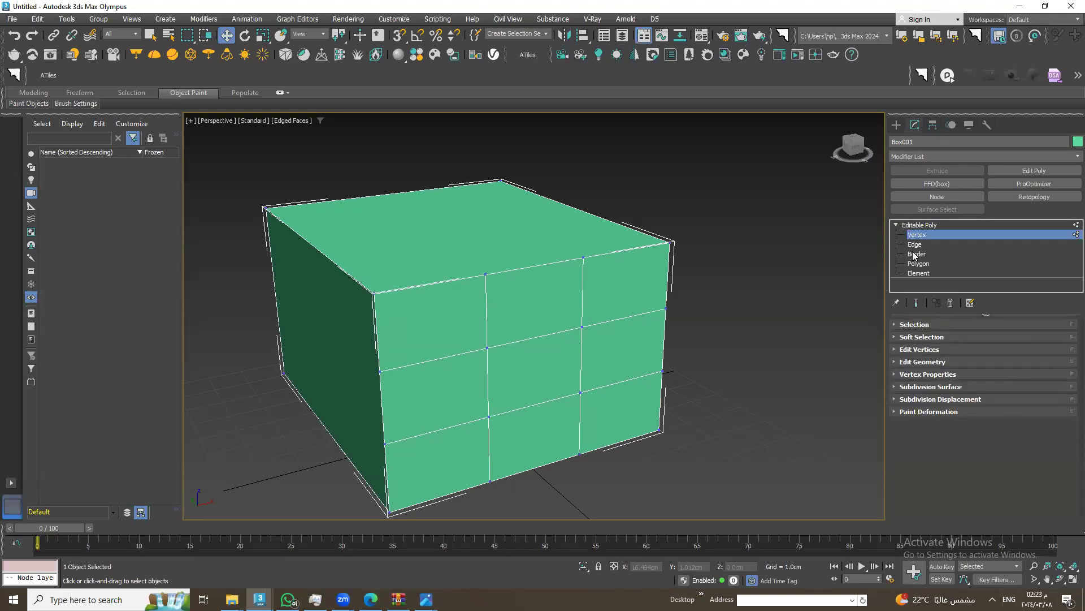
pyautogui.click(935, 265)
pyautogui.click(509, 380)
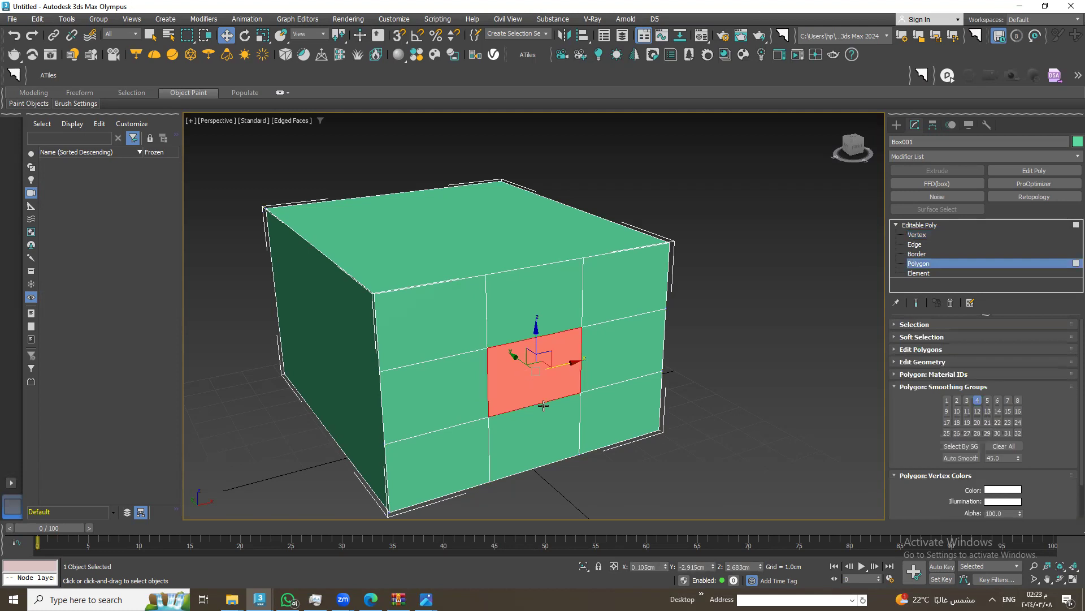
pyautogui.click(645, 351)
pyautogui.click(628, 320)
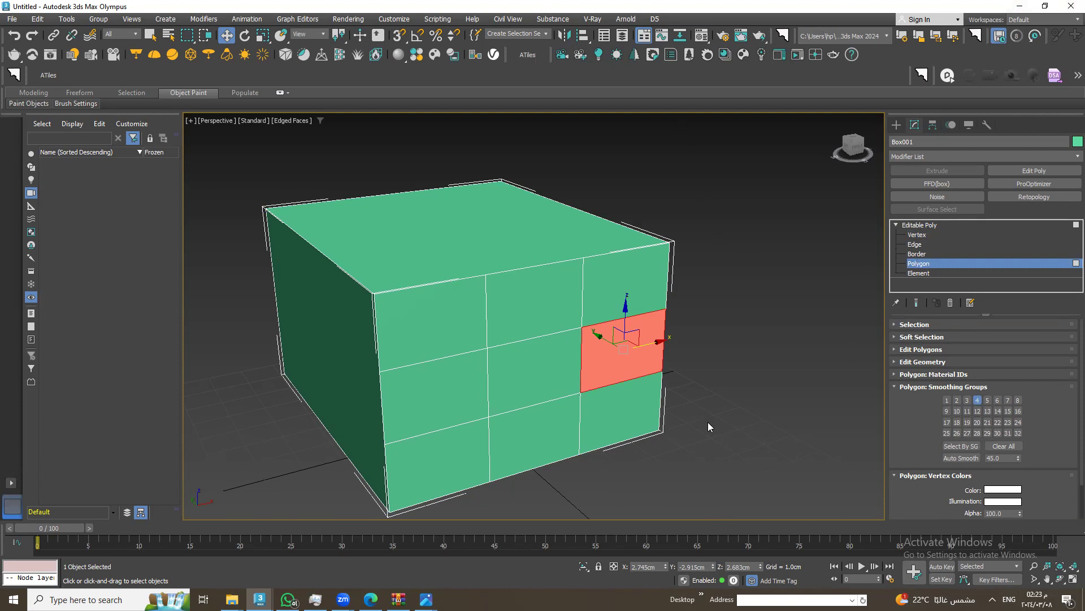
# Return to Edge level, then delete and undo the selected dividing edges
pyautogui.click(738, 371)
pyautogui.click(914, 244)
pyautogui.click(925, 235)
pyautogui.click(907, 247)
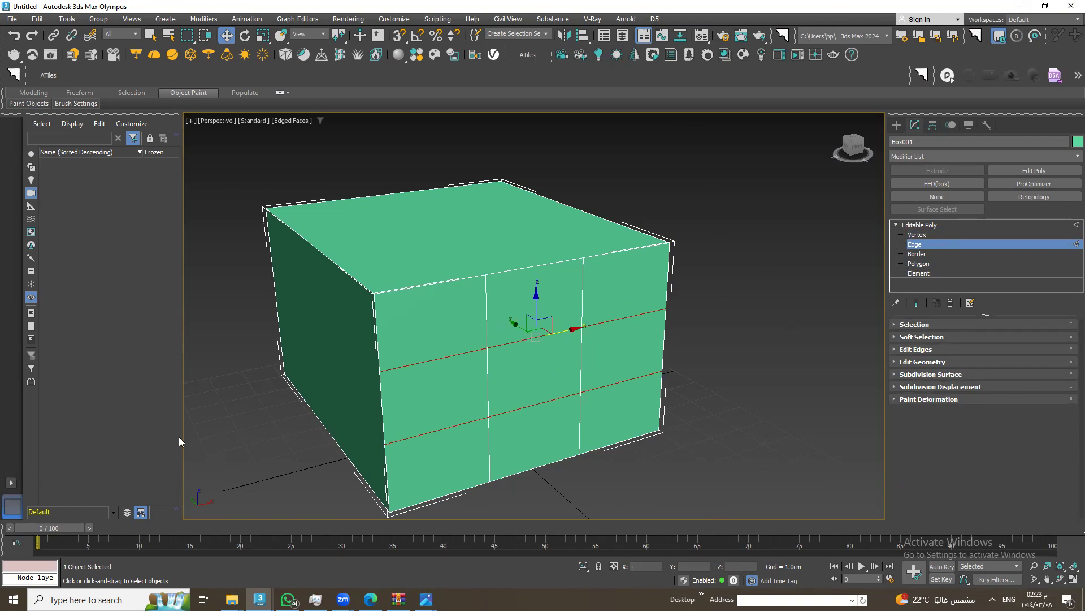
pyautogui.press('Delete')
pyautogui.hotkey('ctrl', 'z')
pyautogui.hotkey('ctrl', 'z')
pyautogui.hotkey('ctrl', 'z')
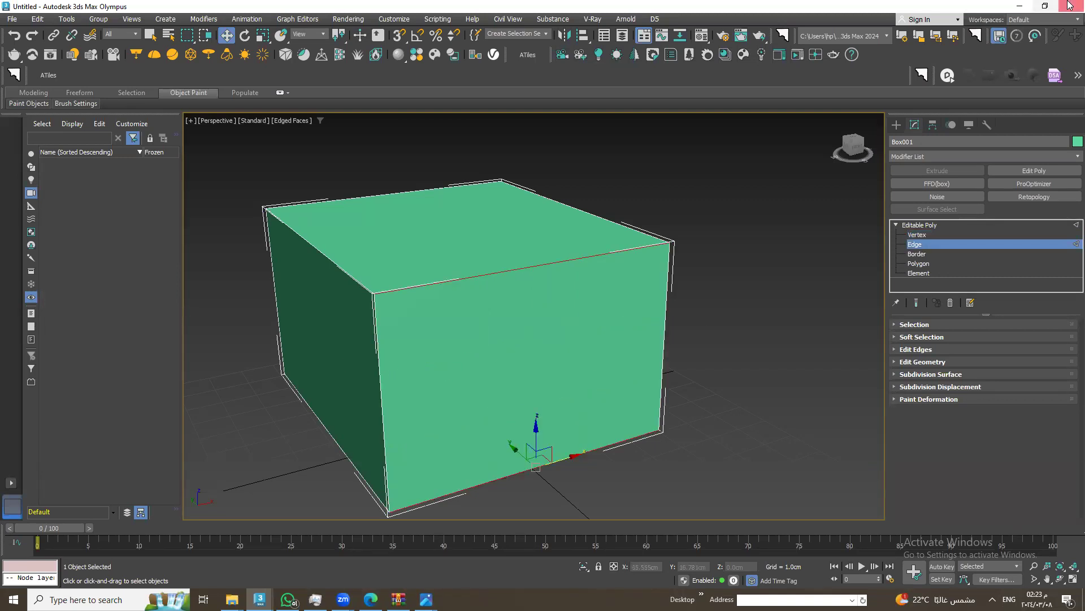
# Return to object level and expand the Selection and Soft Selection rollouts
pyautogui.click(957, 224)
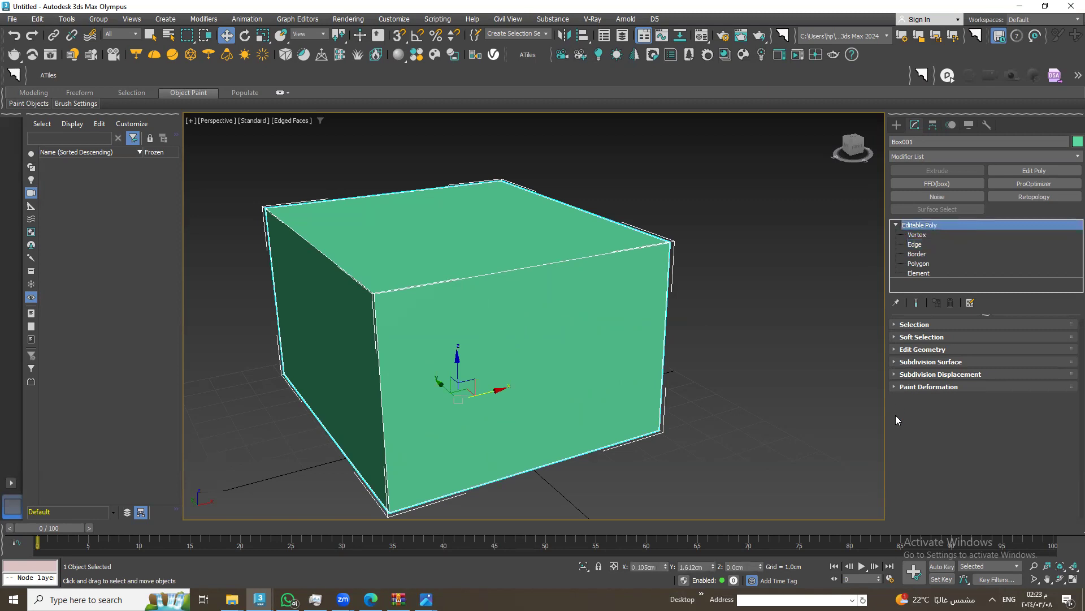
pyautogui.click(938, 325)
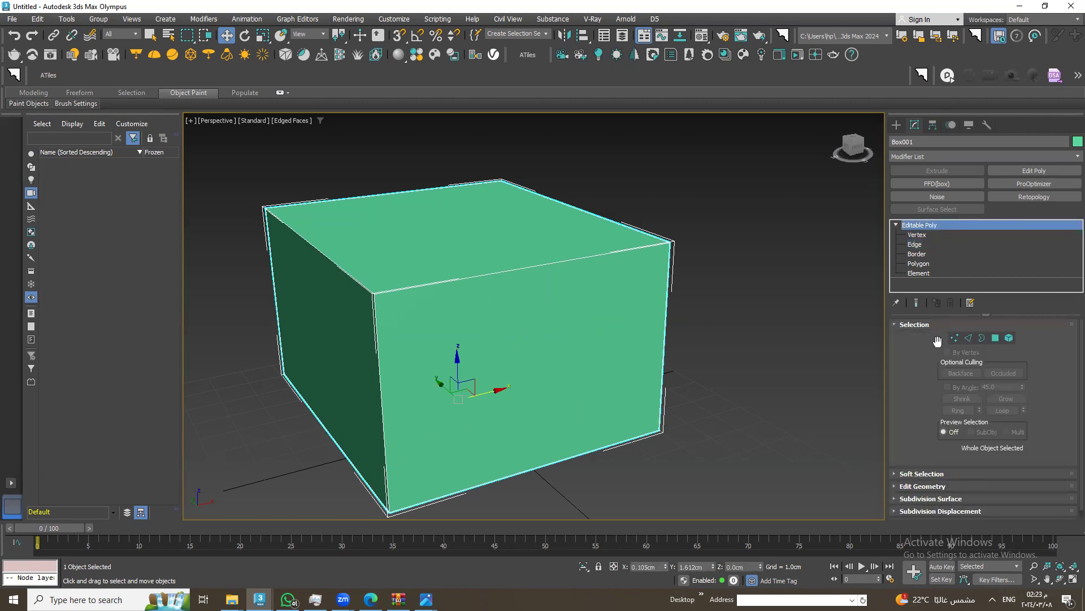
pyautogui.click(938, 475)
pyautogui.scroll(-3, 921, 447)
pyautogui.scroll(-5, 921, 448)
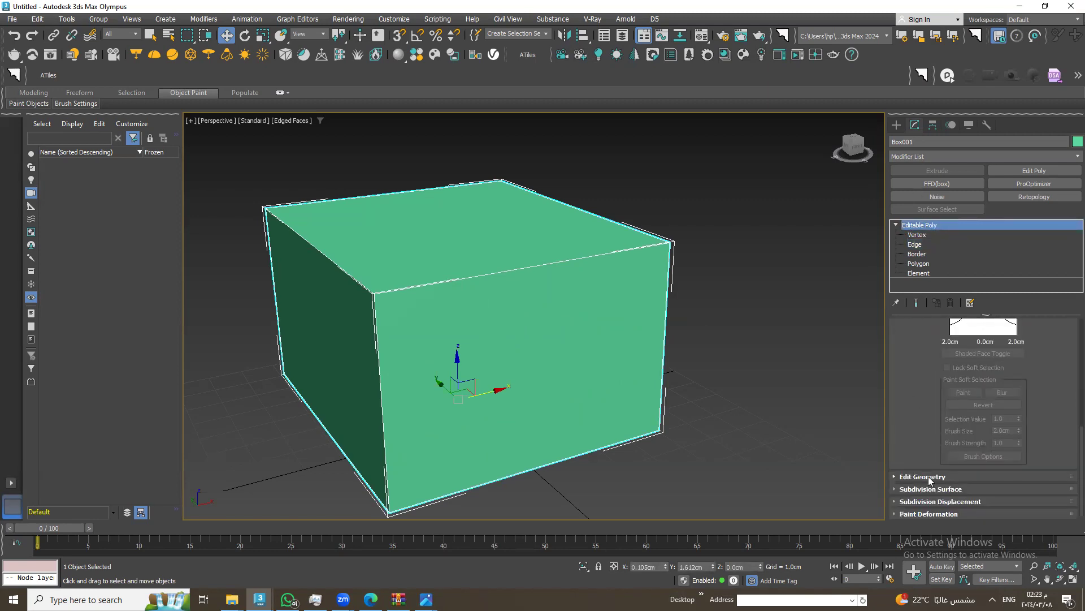
pyautogui.scroll(-1, 936, 451)
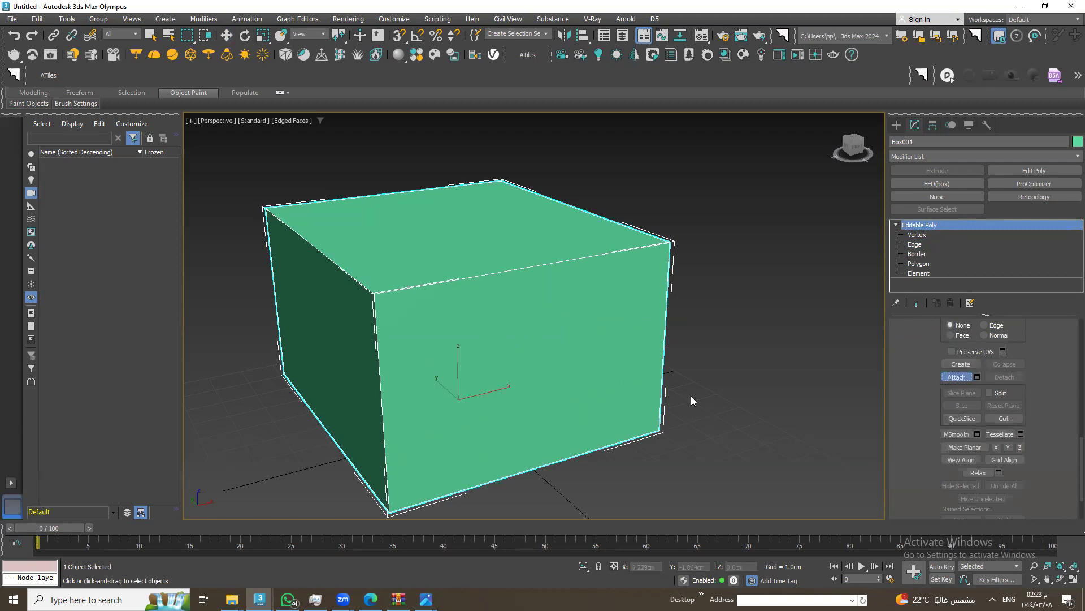
# Create Box002 (about 3.649 × 3.684 × 3.901 cm) as an Editable Poly, then reselect Box001
pyautogui.click(898, 126)
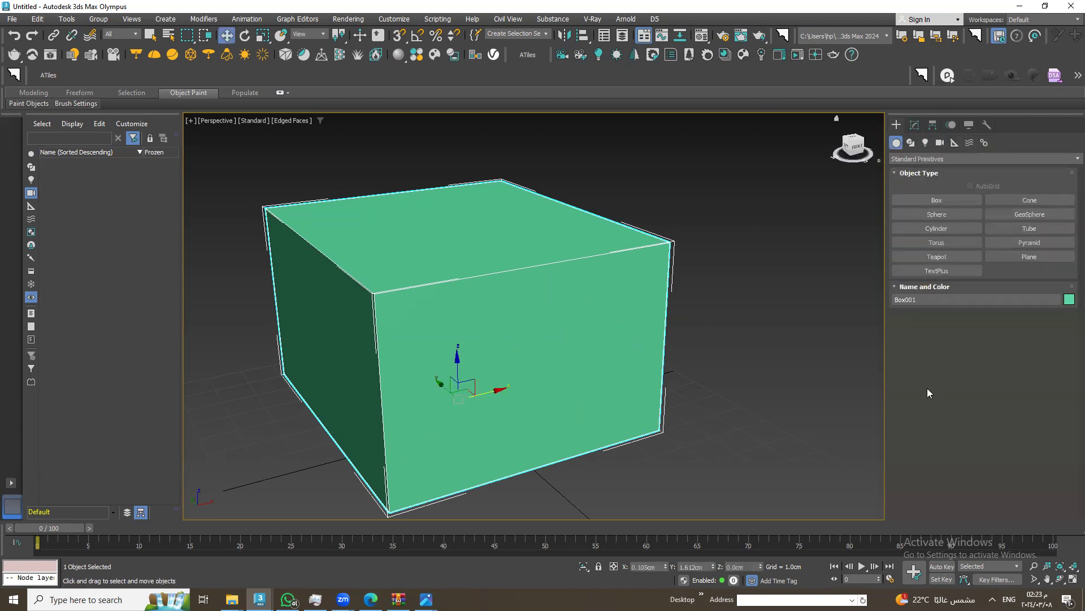
pyautogui.click(930, 201)
pyautogui.moveTo(762, 407); pyautogui.dragTo(751, 500)
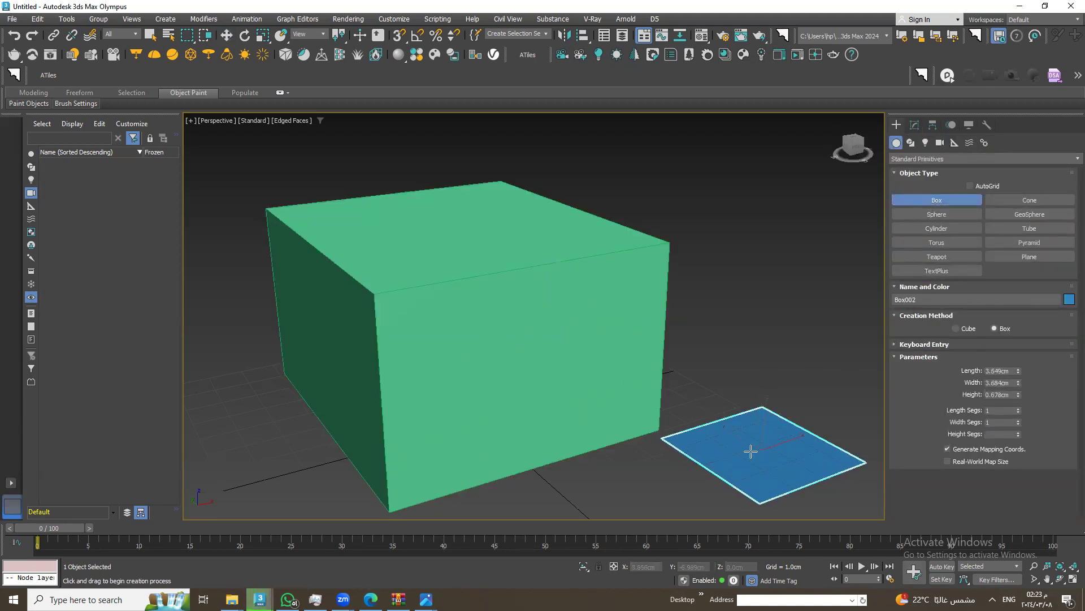
pyautogui.click(746, 366)
pyautogui.moveTo(724, 388)
pyautogui.keyDown('alt'); pyautogui.mouseDown(button='middle')
pyautogui.moveTo(742, 373)
pyautogui.moveTo(622, 412)
pyautogui.mouseUp(button='middle'); pyautogui.keyUp('alt')
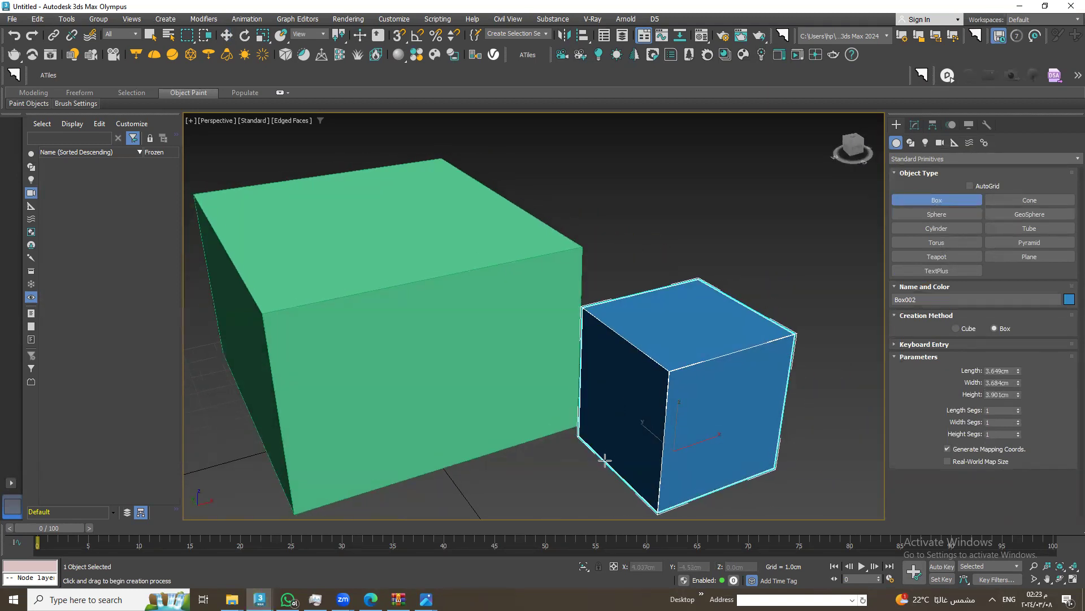
pyautogui.click(915, 126)
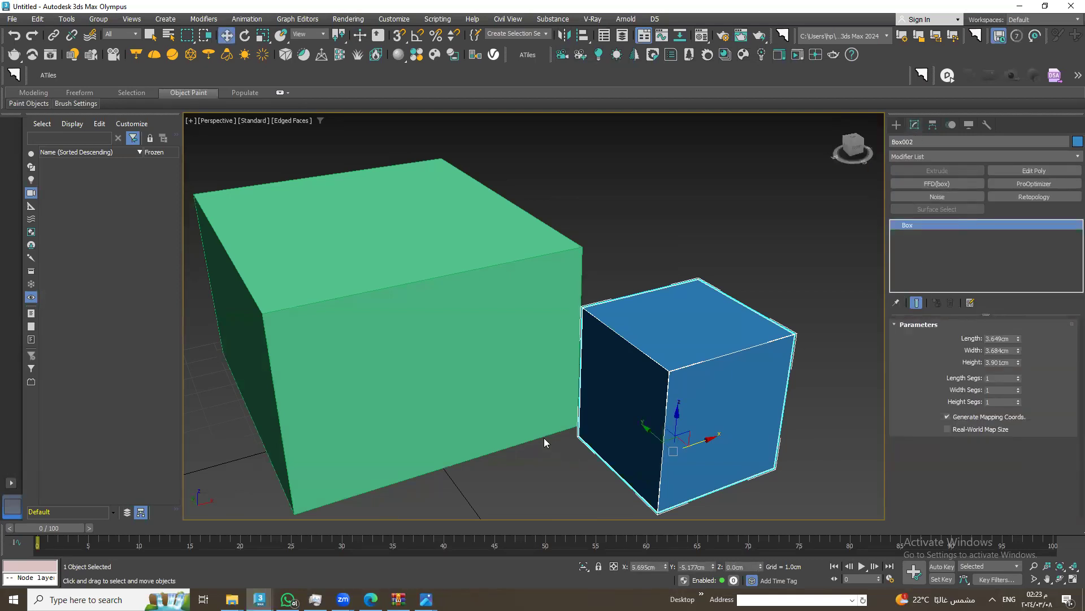
pyautogui.hotkey('alt', 'e')
pyautogui.click(512, 325)
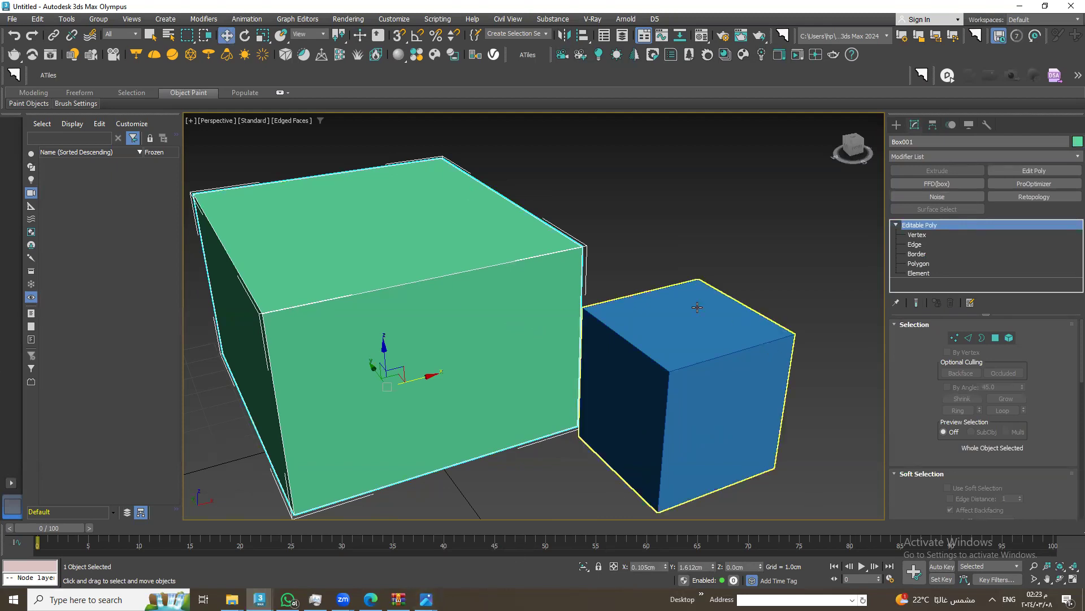
# Attach Box002 to Box001, then move its element at Element level and undo the move
pyautogui.scroll(-5, 974, 487)
pyautogui.click(955, 401)
pyautogui.click(692, 371)
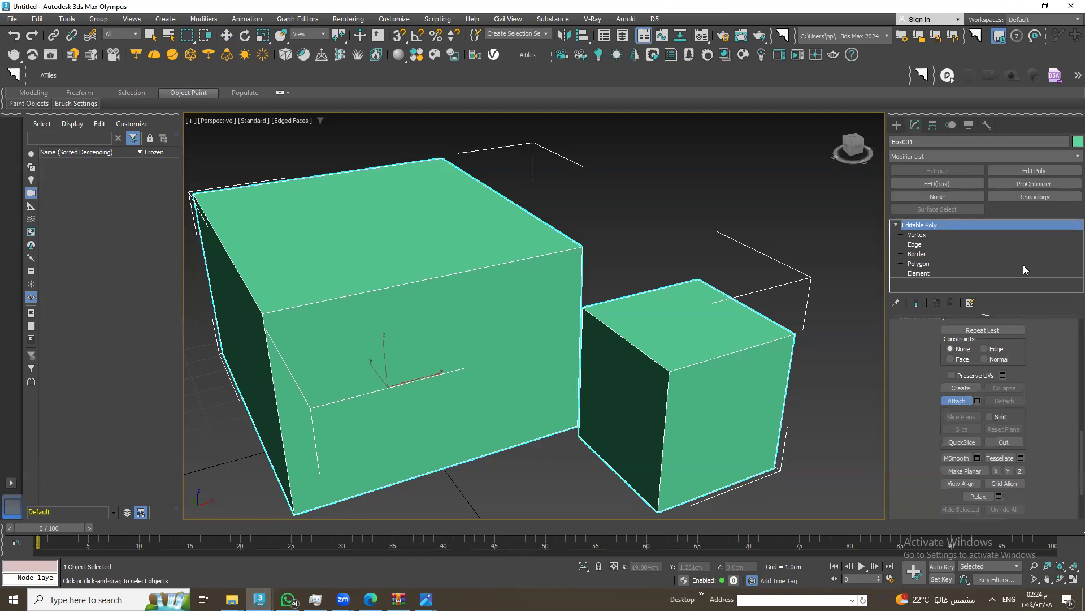
pyautogui.click(1020, 273)
pyautogui.press('w')
pyautogui.click(640, 394)
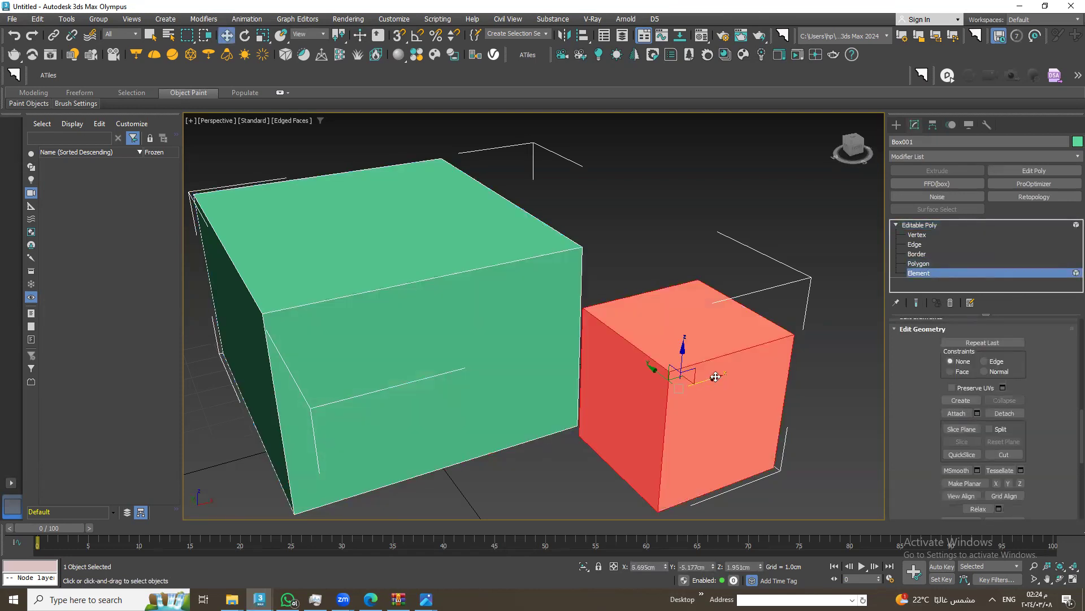
pyautogui.moveTo(640, 394); pyautogui.dragTo(589, 358)
pyautogui.hotkey('ctrl', 'z')
# Move the whole Box001 object up out of view and back into place
pyautogui.click(492, 291)
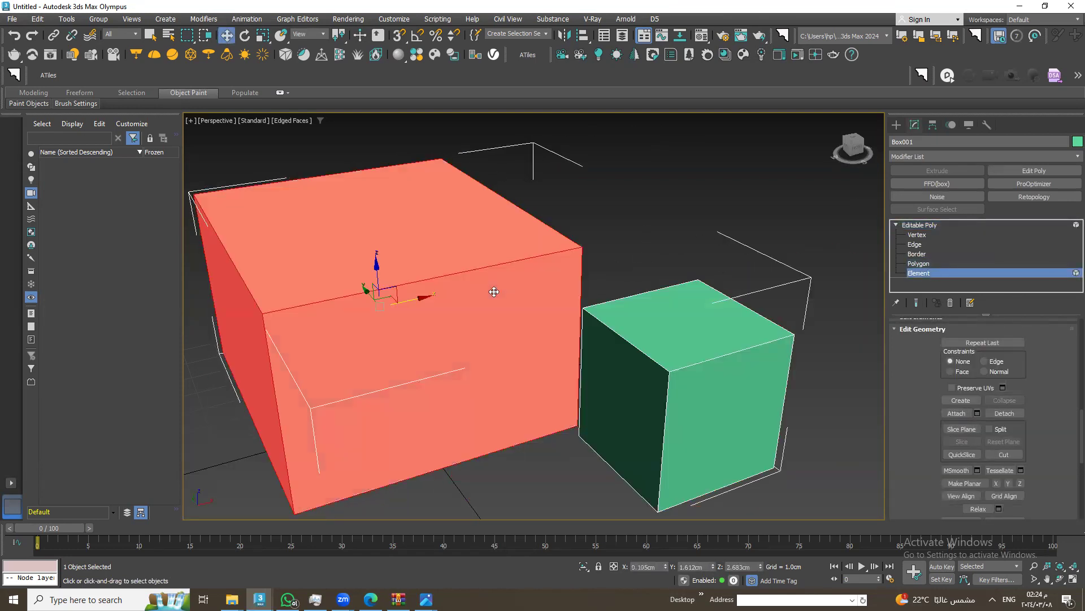
pyautogui.click(897, 125)
pyautogui.moveTo(427, 369); pyautogui.dragTo(626, 37)
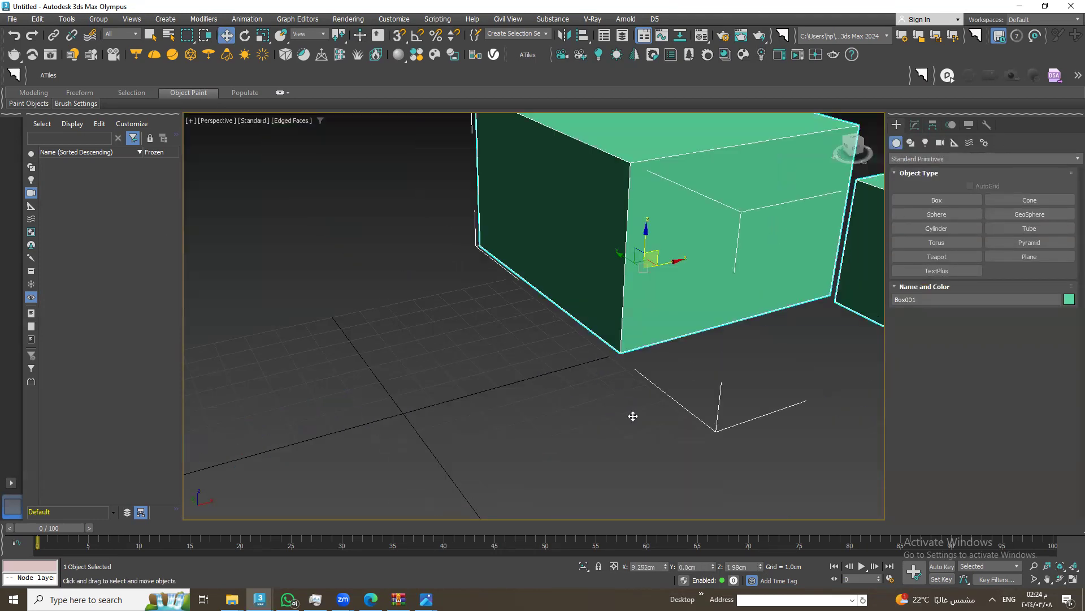
pyautogui.moveTo(626, 37); pyautogui.dragTo(579, 290)
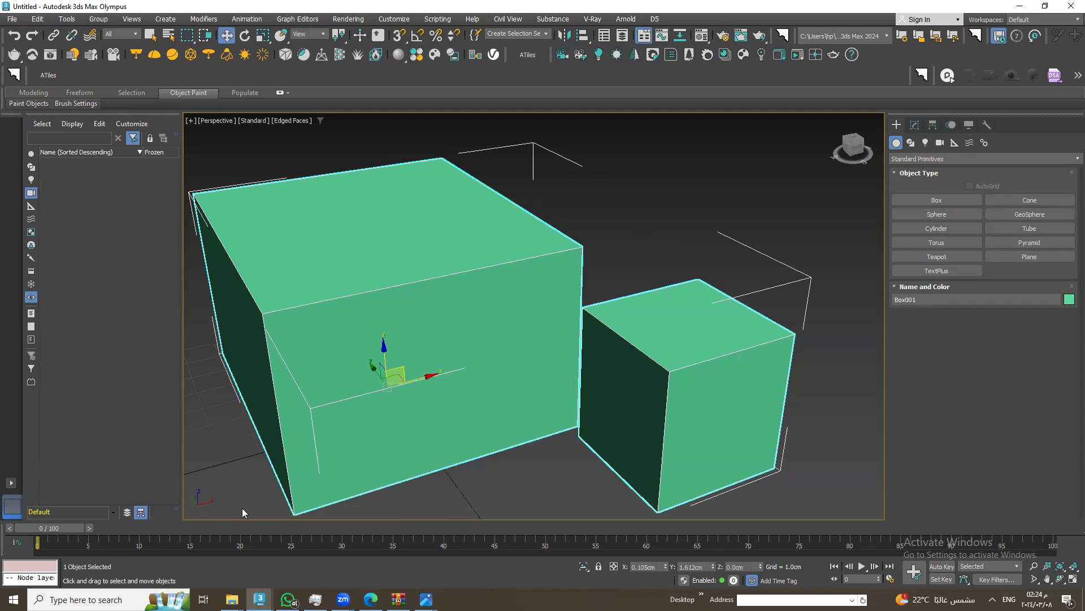
# Delete the small box element, then select Box001's top-right corner vertex
pyautogui.click(910, 127)
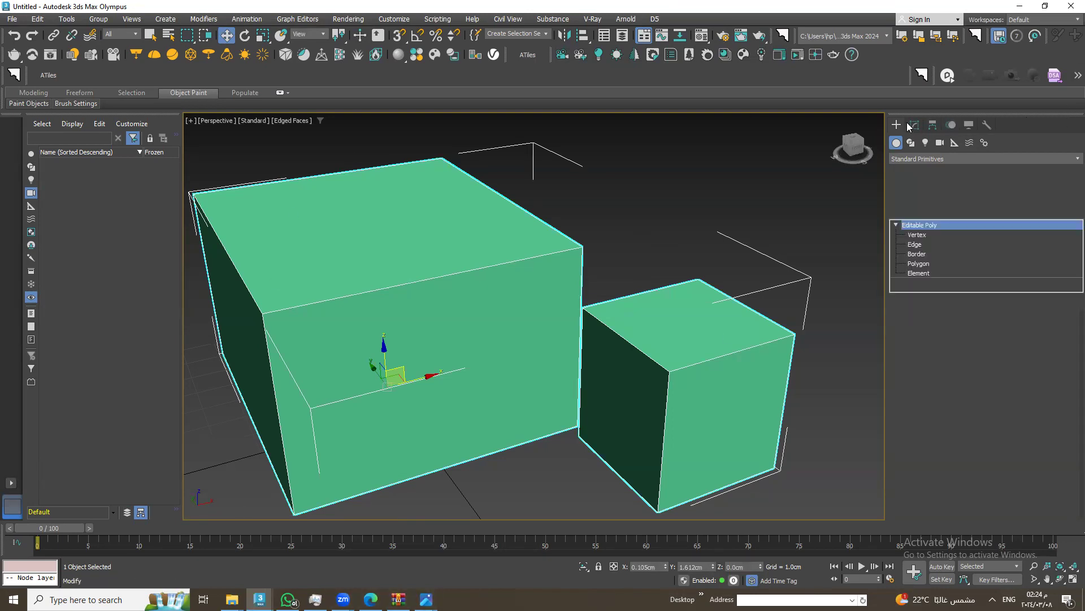
pyautogui.click(922, 273)
pyautogui.click(741, 359)
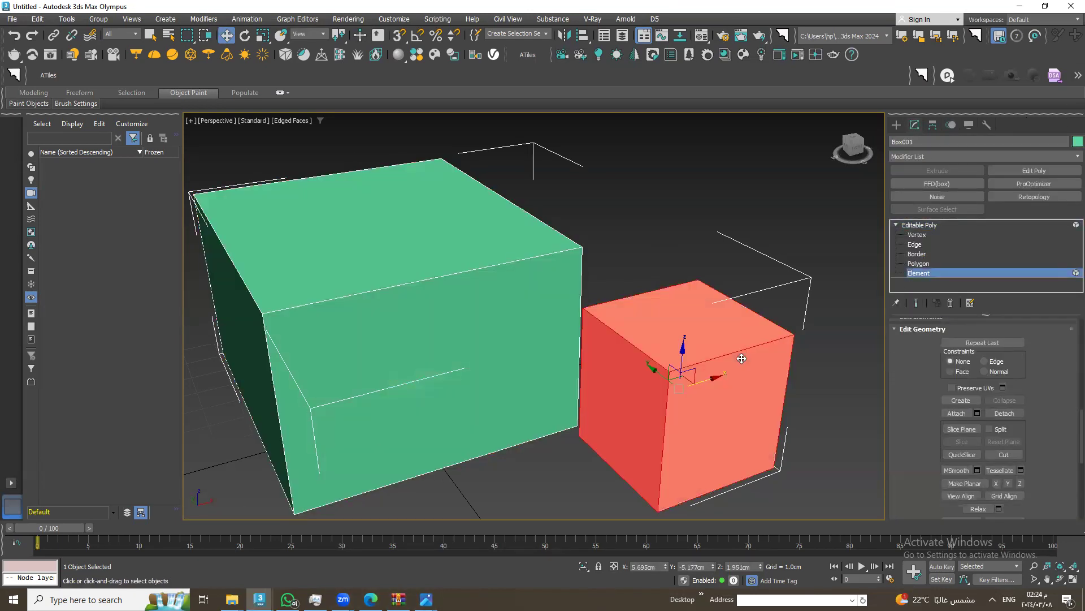
pyautogui.press('Delete')
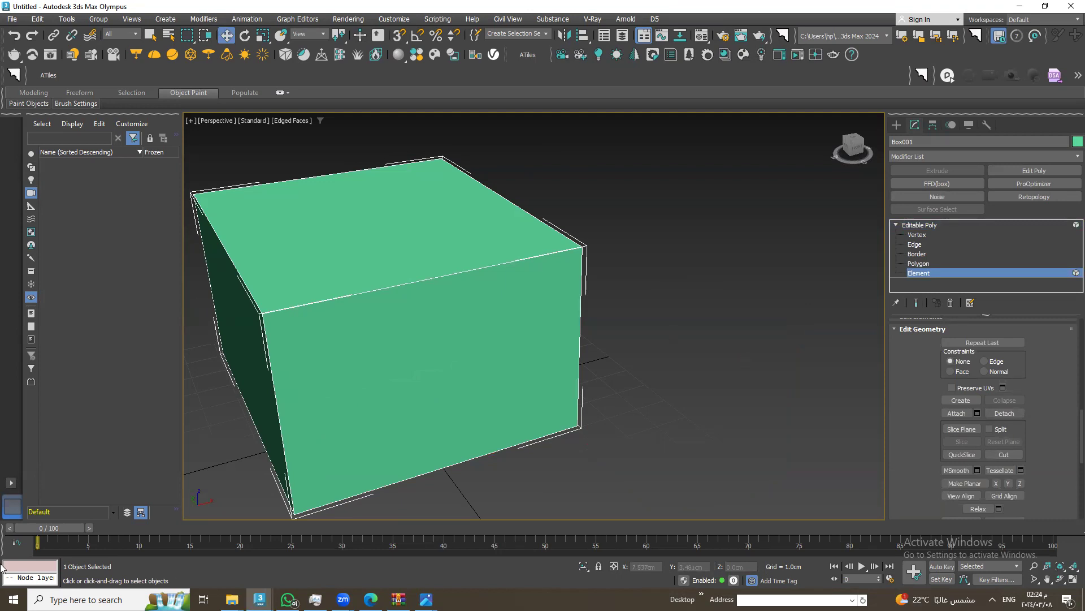
pyautogui.click(968, 223)
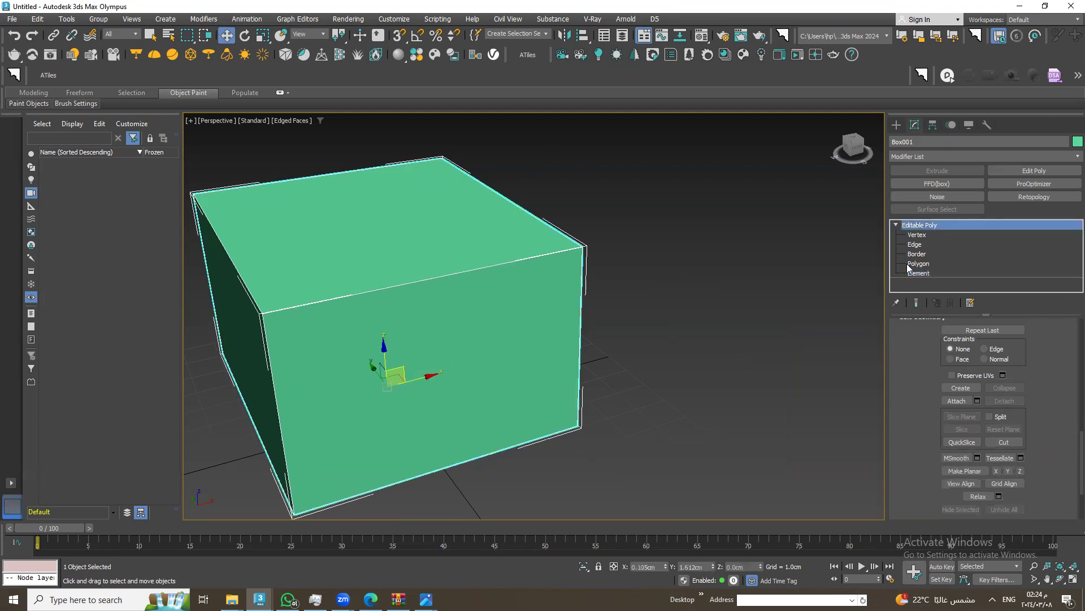
pyautogui.click(916, 234)
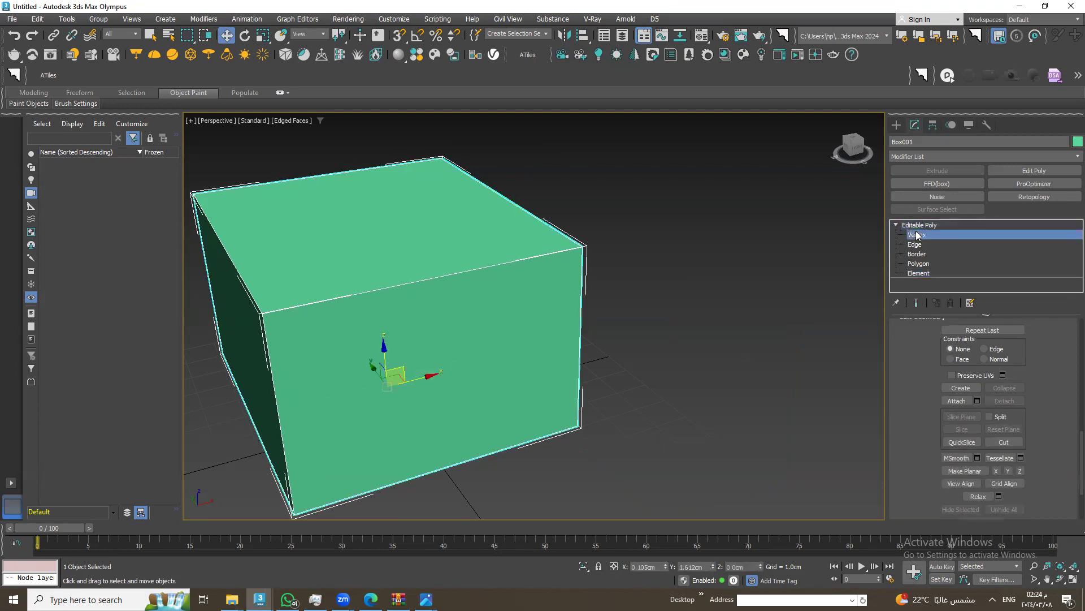
pyautogui.click(583, 244)
pyautogui.moveTo(582, 245)
pyautogui.mouseDown()
pyautogui.moveTo(587, 281)
pyautogui.moveTo(563, 238)
pyautogui.mouseUp()
pyautogui.rightClick(593, 271)
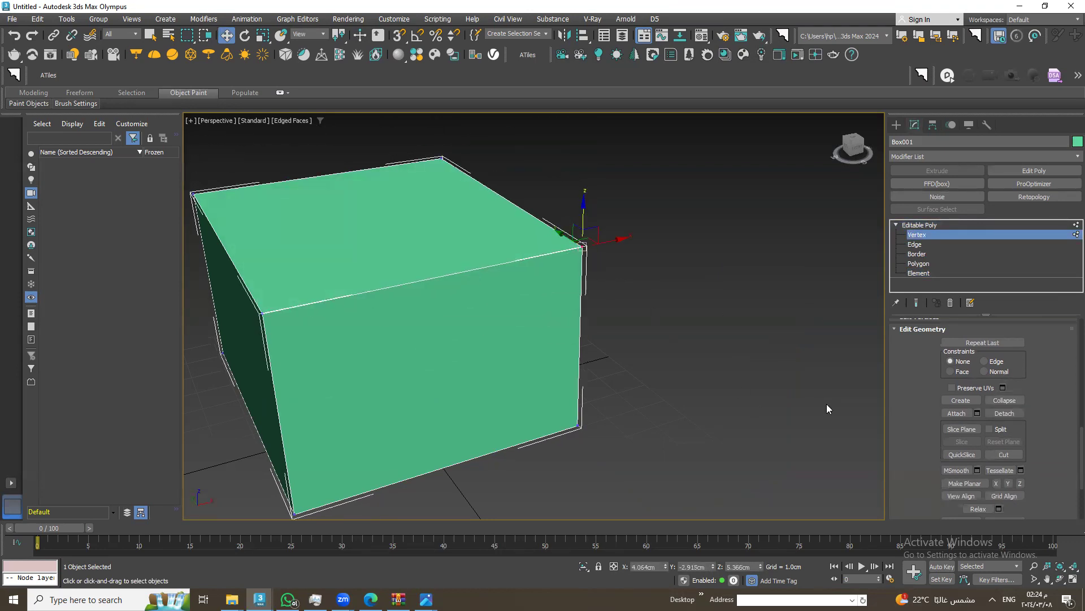
pyautogui.rightClick(516, 300)
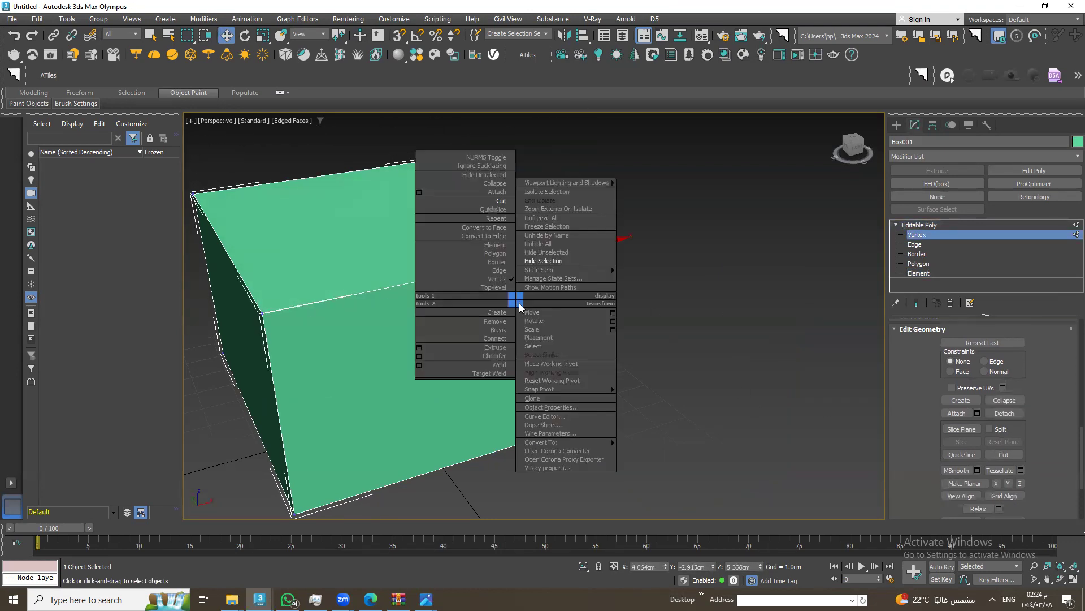
pyautogui.click(419, 355)
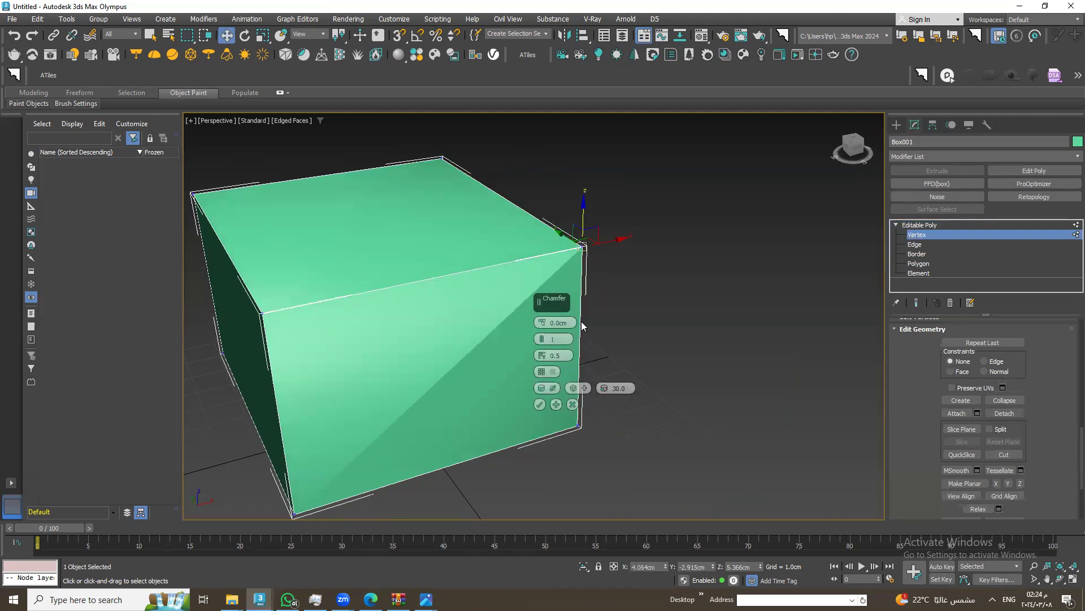
pyautogui.moveTo(541, 312); pyautogui.dragTo(421, 291)
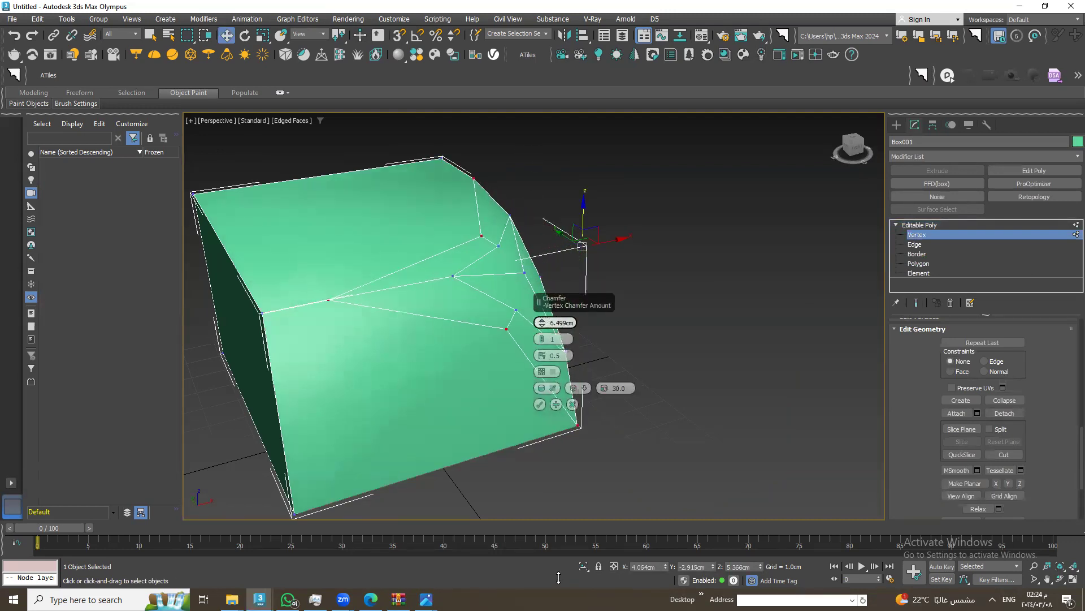
pyautogui.moveTo(421, 292)
pyautogui.keyDown('alt'); pyautogui.mouseDown(button='middle')
pyautogui.moveTo(352, 279)
pyautogui.moveTo(431, 322)
pyautogui.mouseUp(button='middle'); pyautogui.keyUp('alt')
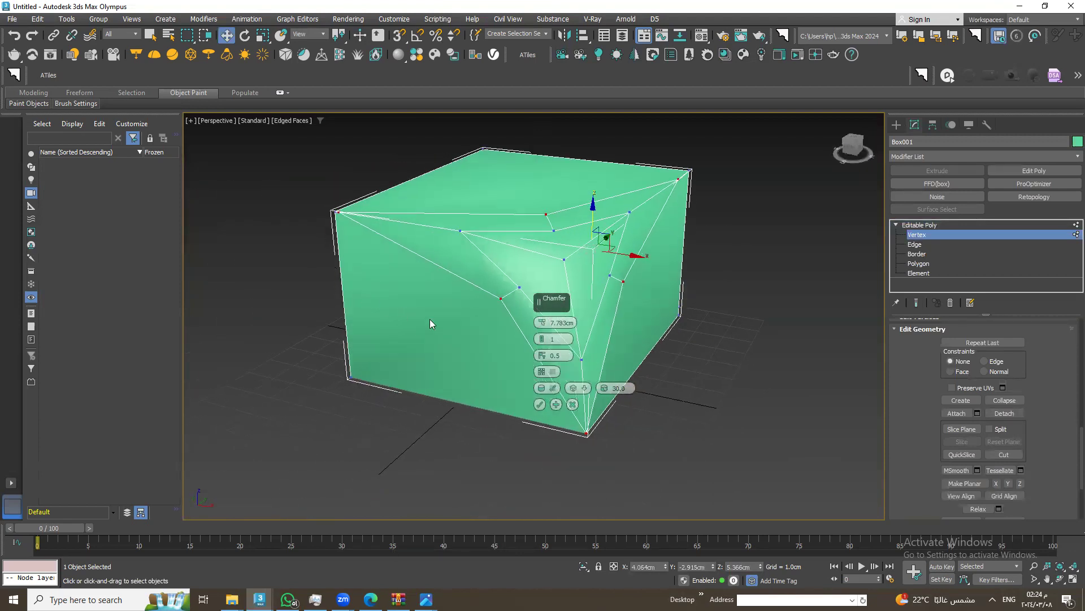
pyautogui.scroll(2, 419, 339)
pyautogui.scroll(3, 397, 351)
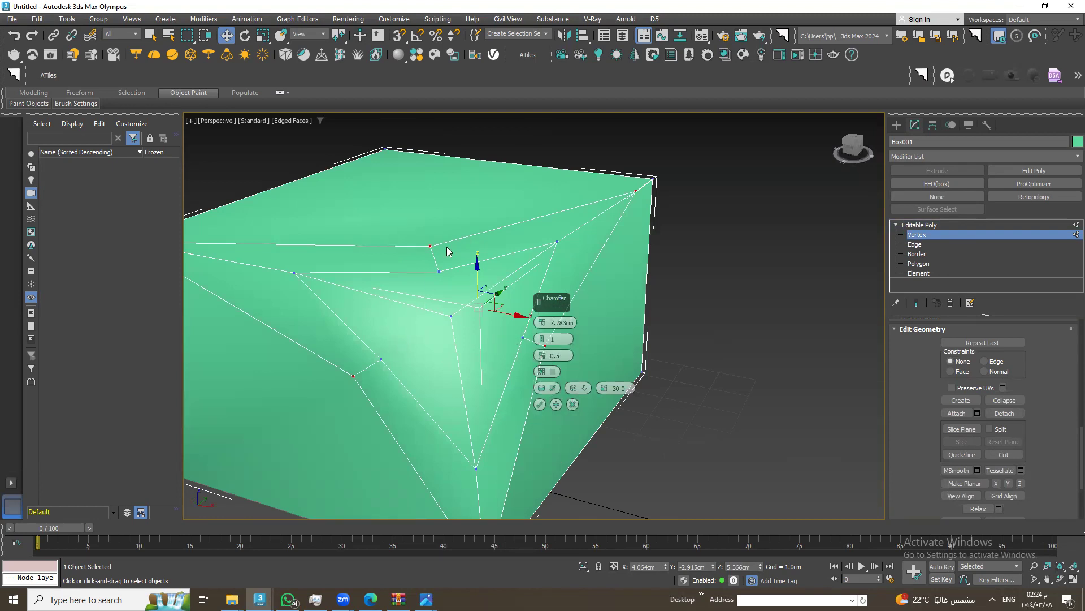
pyautogui.moveTo(419, 356)
pyautogui.keyDown('alt'); pyautogui.mouseDown(button='middle')
pyautogui.moveTo(468, 297)
pyautogui.moveTo(504, 320)
pyautogui.moveTo(418, 353)
pyautogui.mouseUp(button='middle'); pyautogui.keyUp('alt')
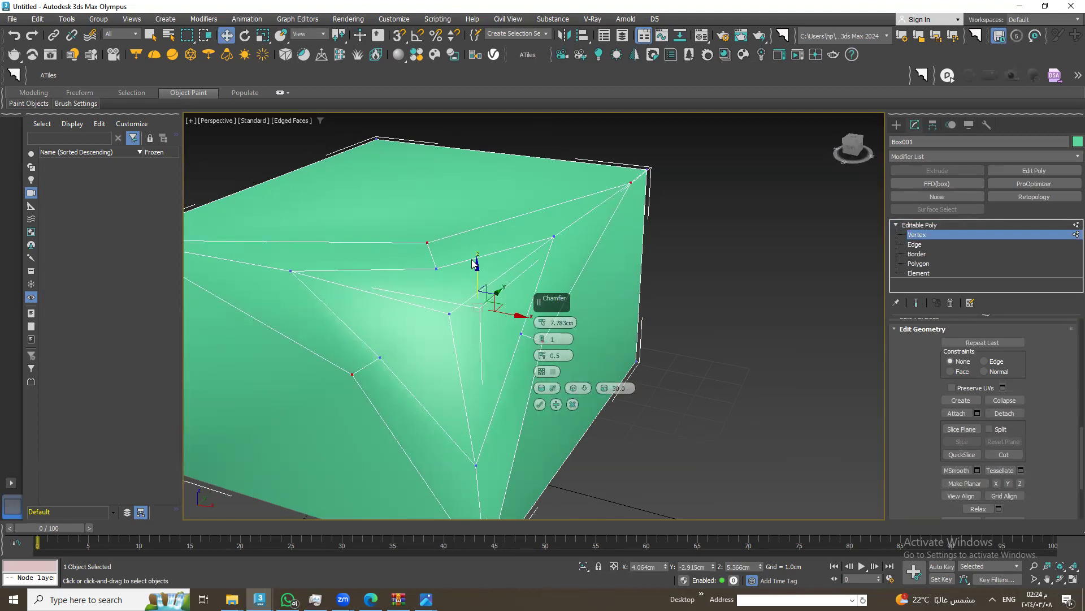
pyautogui.click(573, 405)
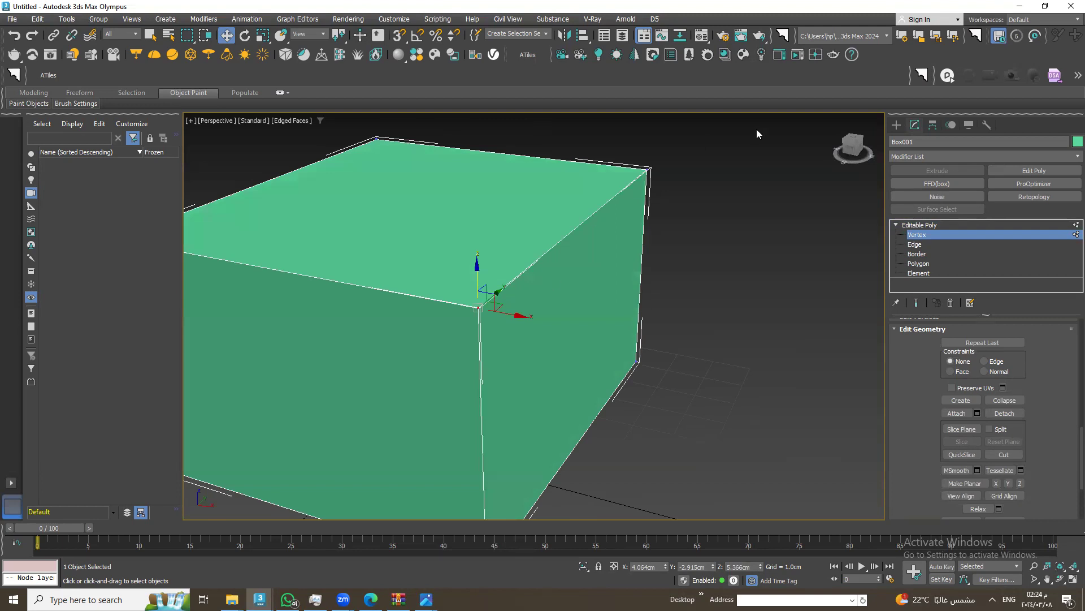
# Chamfer Box001's top edge by 1.752cm with 3 segments
pyautogui.click(913, 244)
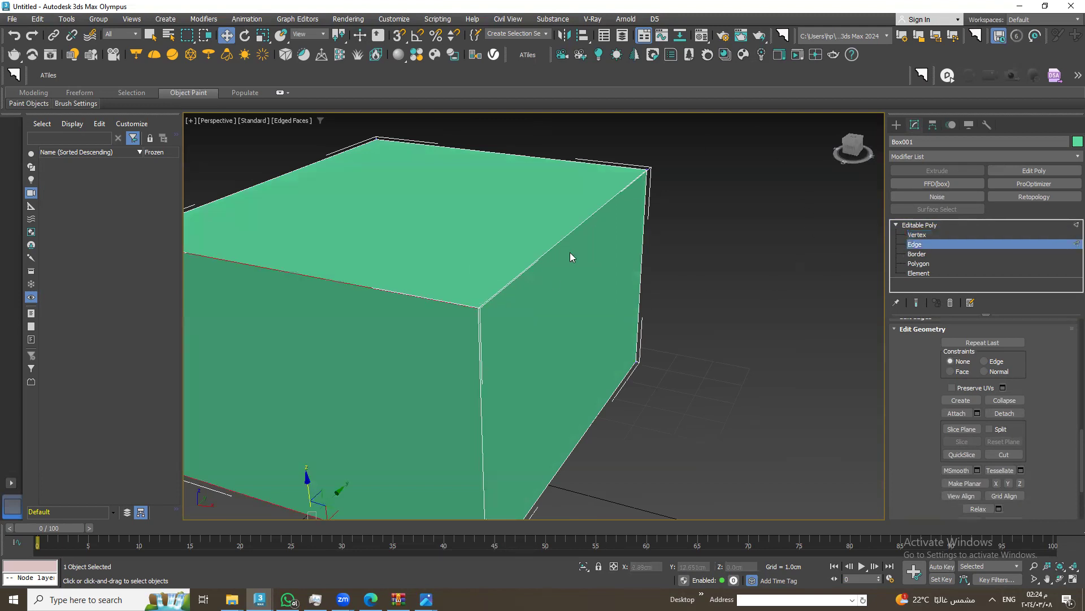
pyautogui.click(555, 243)
pyautogui.moveTo(540, 243)
pyautogui.keyDown('alt'); pyautogui.mouseDown(button='middle')
pyautogui.moveTo(502, 271)
pyautogui.moveTo(506, 245)
pyautogui.mouseUp(button='middle'); pyautogui.keyUp('alt')
pyautogui.rightClick(506, 245)
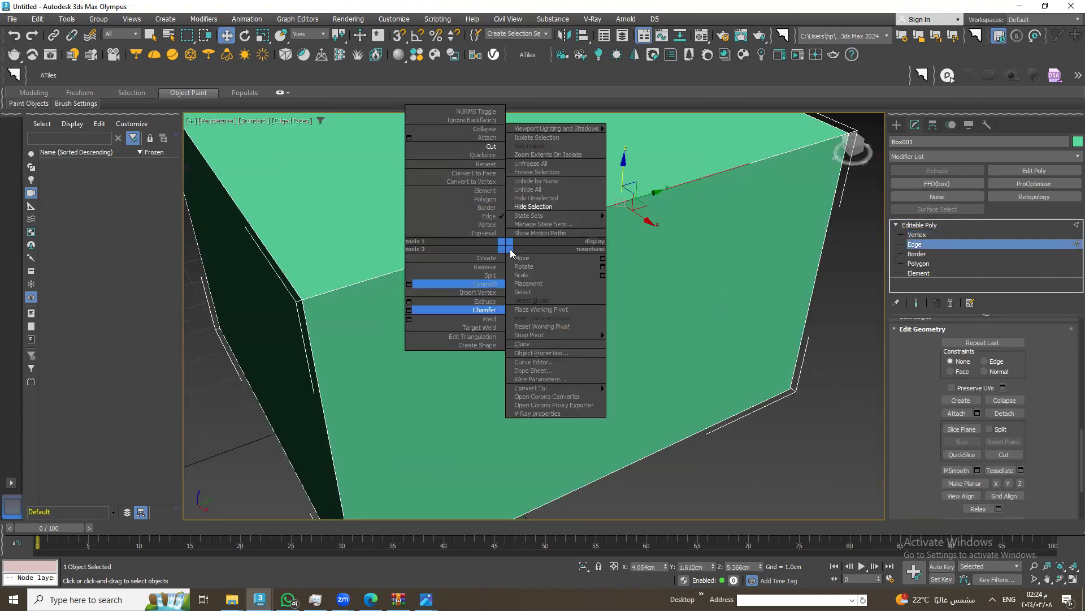
pyautogui.click(409, 311)
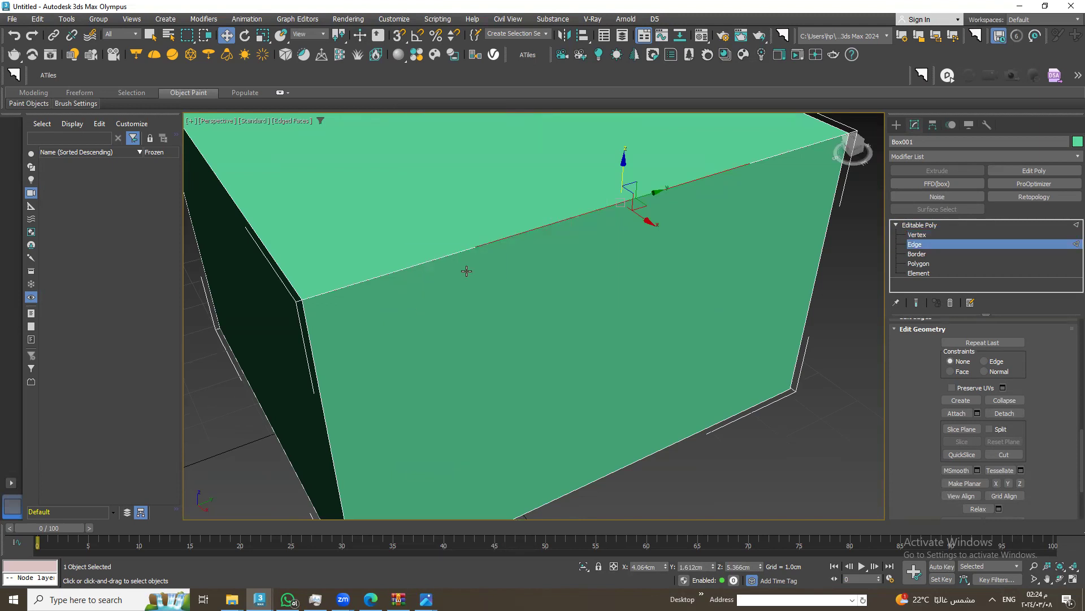
pyautogui.moveTo(542, 339); pyautogui.dragTo(549, 295)
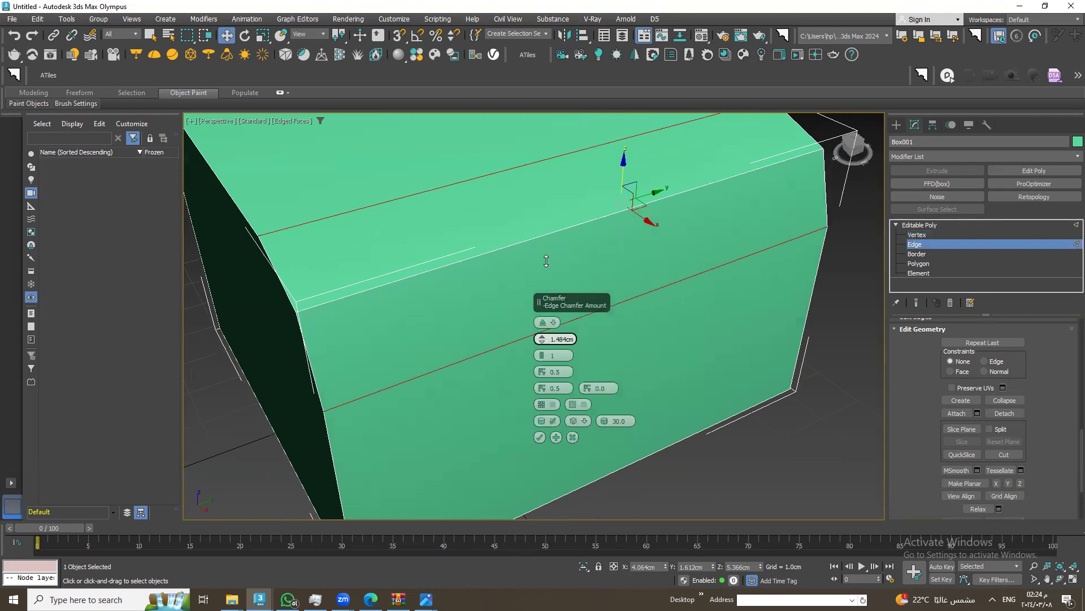
pyautogui.moveTo(549, 295); pyautogui.dragTo(525, 276)
pyautogui.keyDown('alt'); pyautogui.moveTo(525, 275); pyautogui.dragTo(468, 257, button='middle'); pyautogui.keyUp('alt')
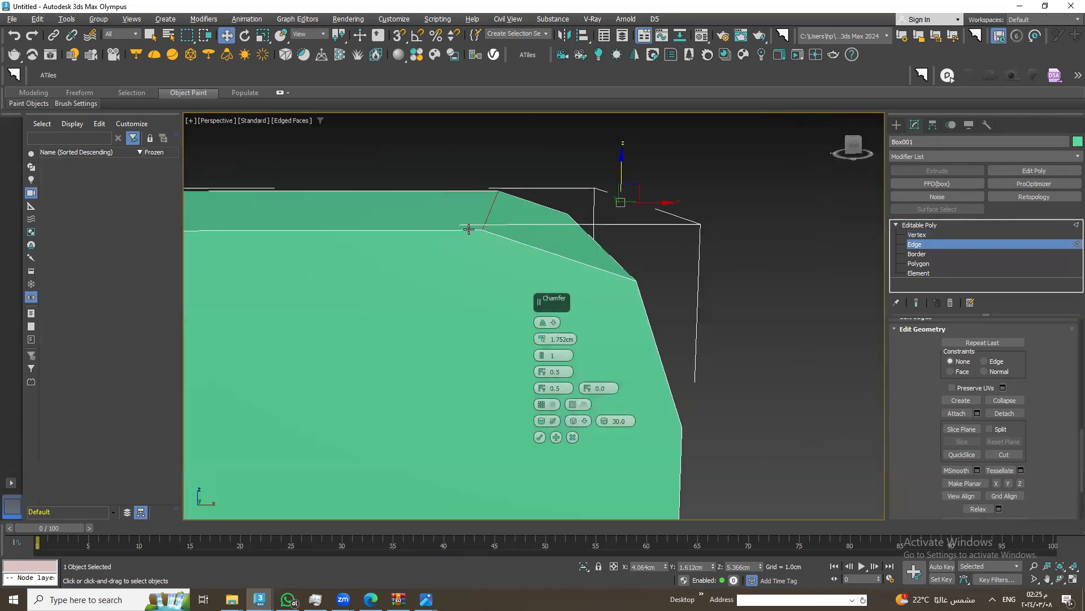
pyautogui.moveTo(545, 358); pyautogui.dragTo(549, 348)
pyautogui.moveTo(509, 339)
pyautogui.keyDown('alt'); pyautogui.mouseDown(button='middle')
pyautogui.moveTo(315, 300)
pyautogui.moveTo(432, 356)
pyautogui.moveTo(402, 334)
pyautogui.moveTo(380, 340)
pyautogui.moveTo(482, 360)
pyautogui.mouseUp(button='middle'); pyautogui.keyUp('alt')
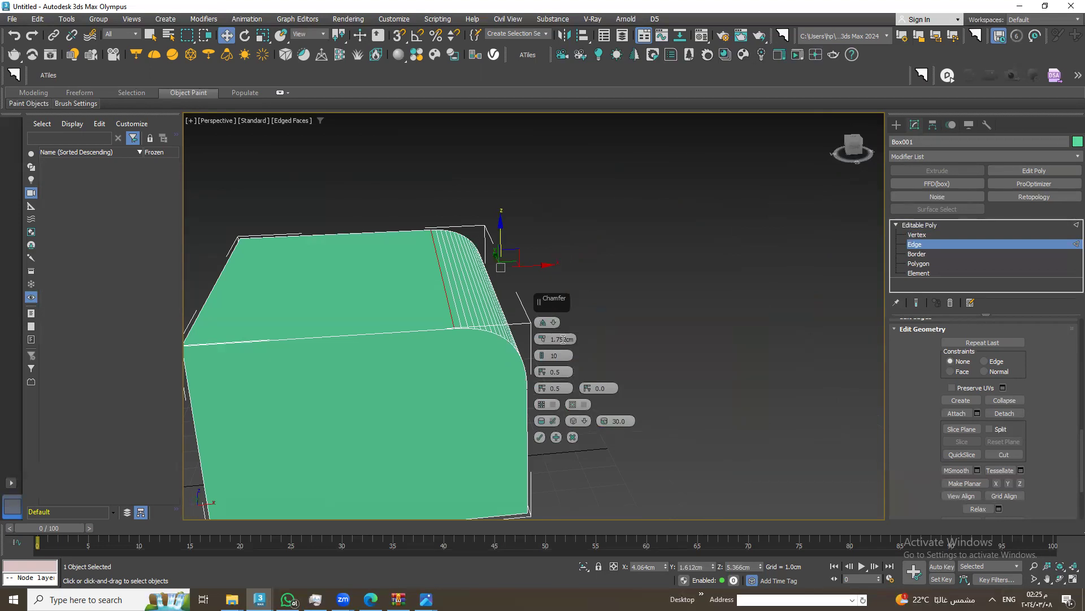
pyautogui.moveTo(542, 355)
pyautogui.mouseDown()
pyautogui.moveTo(546, 374)
pyautogui.moveTo(543, 355)
pyautogui.mouseUp()
# Extend the chamfer to the left and right top edges, bottom-left vertical and bottom front edges
pyautogui.moveTo(464, 337)
pyautogui.keyDown('alt'); pyautogui.mouseDown(button='middle')
pyautogui.moveTo(398, 325)
pyautogui.moveTo(431, 334)
pyautogui.moveTo(486, 317)
pyautogui.moveTo(476, 326)
pyautogui.moveTo(594, 412)
pyautogui.moveTo(259, 387)
pyautogui.moveTo(605, 376)
pyautogui.mouseUp(button='middle'); pyautogui.keyUp('alt')
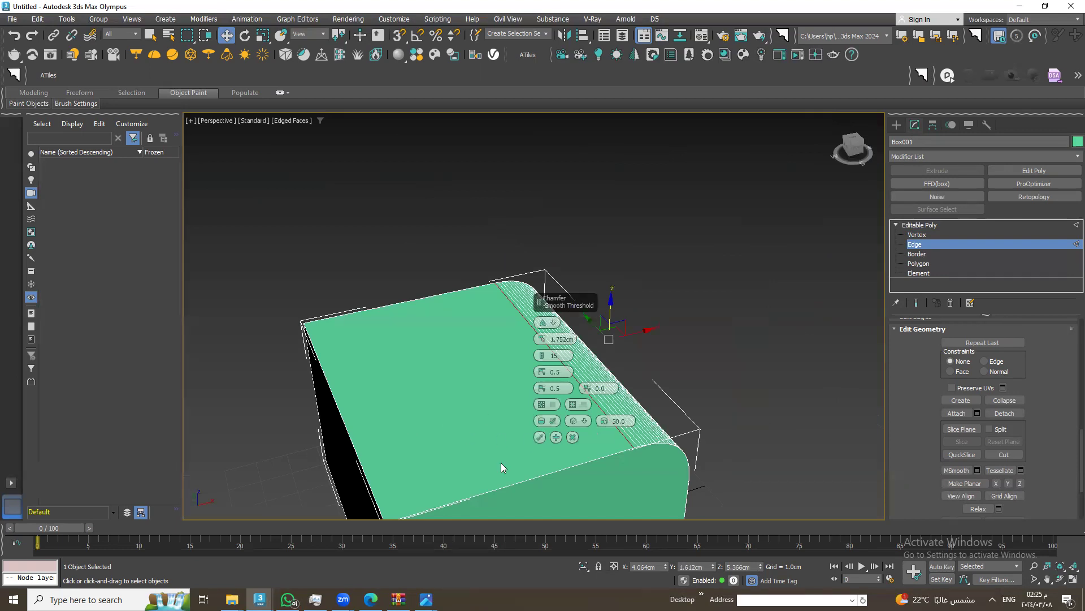
pyautogui.click(353, 446)
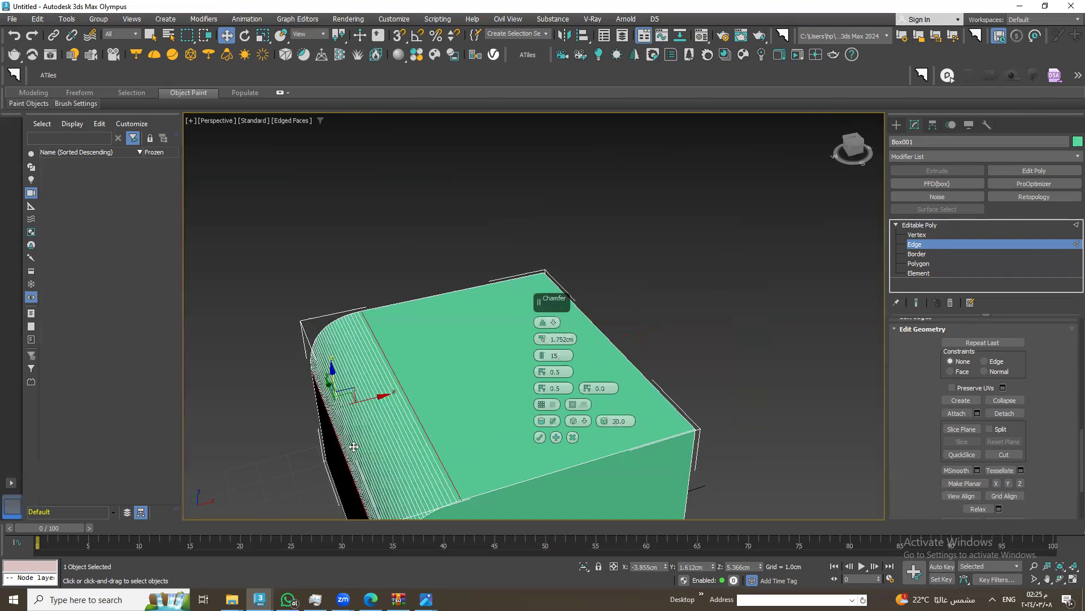
pyautogui.moveTo(371, 448)
pyautogui.keyDown('alt'); pyautogui.mouseDown(button='middle')
pyautogui.moveTo(428, 288)
pyautogui.moveTo(484, 322)
pyautogui.moveTo(423, 338)
pyautogui.mouseUp(button='middle'); pyautogui.keyUp('alt')
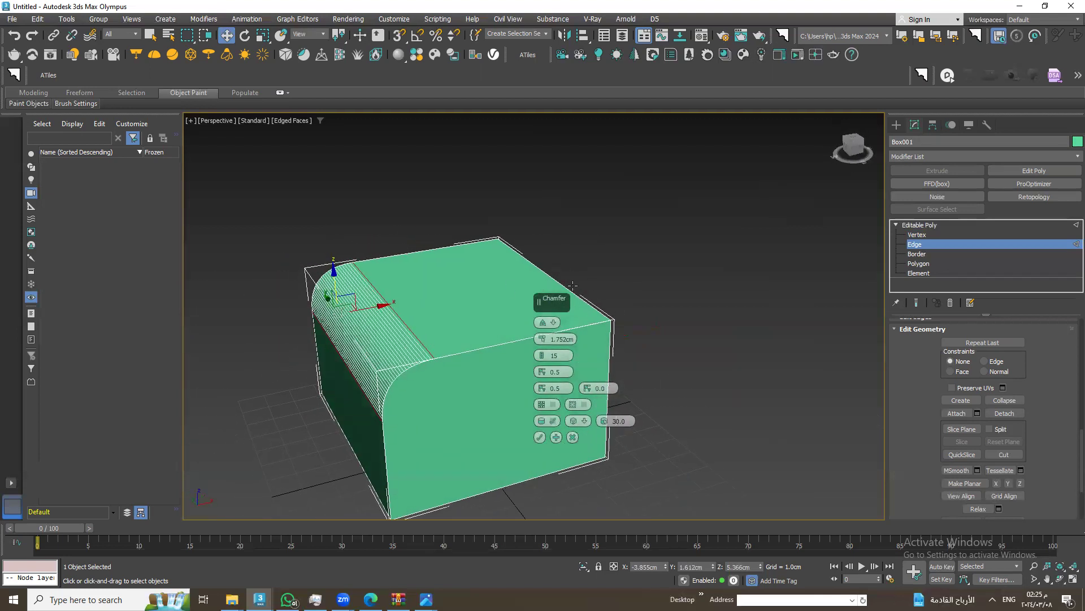
pyautogui.click(565, 284)
pyautogui.keyDown('ctrl'); pyautogui.click(358, 334); pyautogui.keyUp('ctrl')
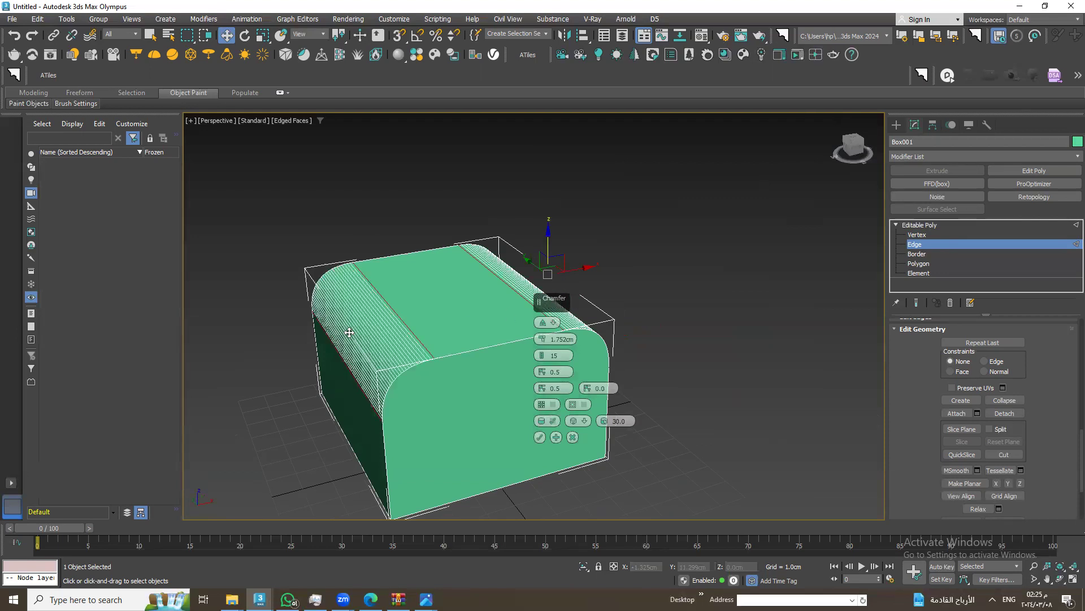
pyautogui.keyDown('alt'); pyautogui.moveTo(435, 353); pyautogui.dragTo(416, 305, button='middle'); pyautogui.keyUp('alt')
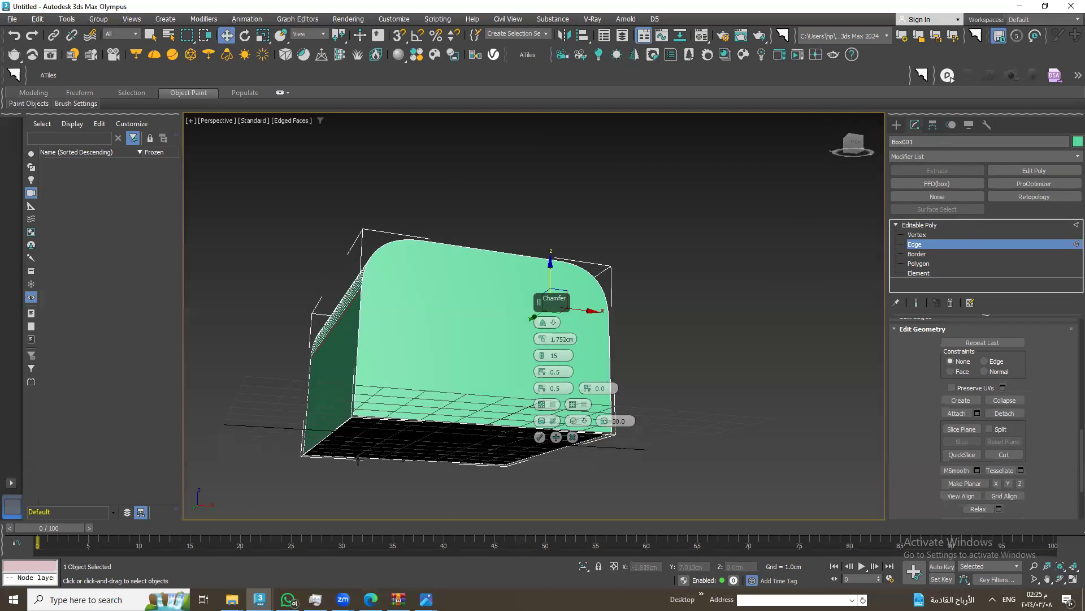
pyautogui.keyDown('ctrl'); pyautogui.click(322, 435); pyautogui.keyUp('ctrl')
pyautogui.moveTo(360, 450)
pyautogui.keyDown('alt'); pyautogui.mouseDown(button='middle')
pyautogui.moveTo(382, 440)
pyautogui.moveTo(443, 497)
pyautogui.moveTo(390, 443)
pyautogui.moveTo(453, 407)
pyautogui.moveTo(518, 442)
pyautogui.moveTo(395, 430)
pyautogui.moveTo(172, 455)
pyautogui.moveTo(492, 417)
pyautogui.moveTo(492, 375)
pyautogui.moveTo(257, 419)
pyautogui.mouseUp(button='middle'); pyautogui.keyUp('alt')
pyautogui.keyDown('ctrl'); pyautogui.click(410, 428); pyautogui.keyUp('ctrl')
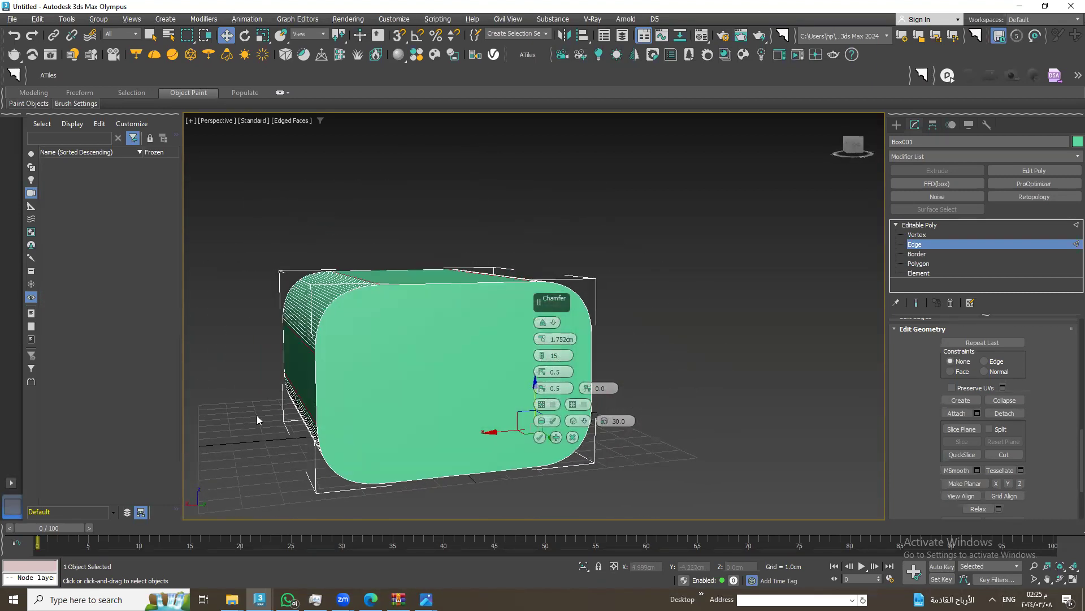
# Apply the chamfer, inspect the rounding, then undo back to the plain box
pyautogui.click(540, 438)
pyautogui.moveTo(399, 432)
pyautogui.keyDown('alt'); pyautogui.mouseDown(button='middle')
pyautogui.moveTo(448, 380)
pyautogui.moveTo(395, 388)
pyautogui.moveTo(485, 435)
pyautogui.mouseUp(button='middle'); pyautogui.keyUp('alt')
pyautogui.click(239, 360)
pyautogui.moveTo(279, 370)
pyautogui.keyDown('alt'); pyautogui.mouseDown(button='middle')
pyautogui.moveTo(393, 477)
pyautogui.moveTo(349, 380)
pyautogui.moveTo(454, 557)
pyautogui.moveTo(333, 478)
pyautogui.moveTo(456, 244)
pyautogui.moveTo(700, 312)
pyautogui.moveTo(663, 405)
pyautogui.moveTo(819, 433)
pyautogui.mouseUp(button='middle'); pyautogui.keyUp('alt')
pyautogui.hotkey('ctrl', 'z')
pyautogui.hotkey('ctrl', 'z')
pyautogui.moveTo(900, 471); pyautogui.dragTo(797, 217)
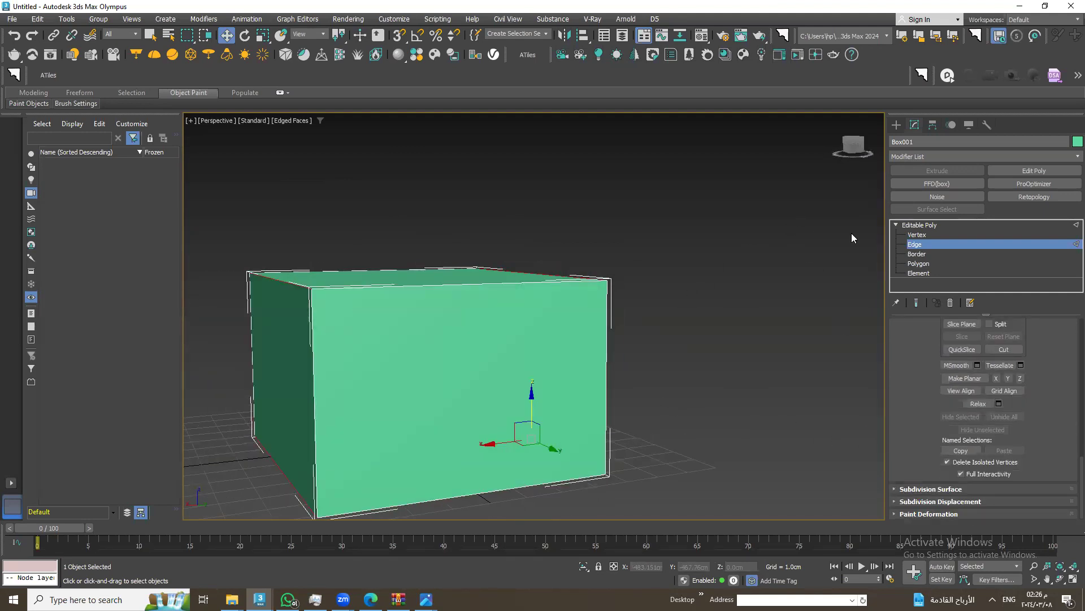
# Move a corner vertex left along X, and undo a second top-vertex move
pyautogui.click(973, 236)
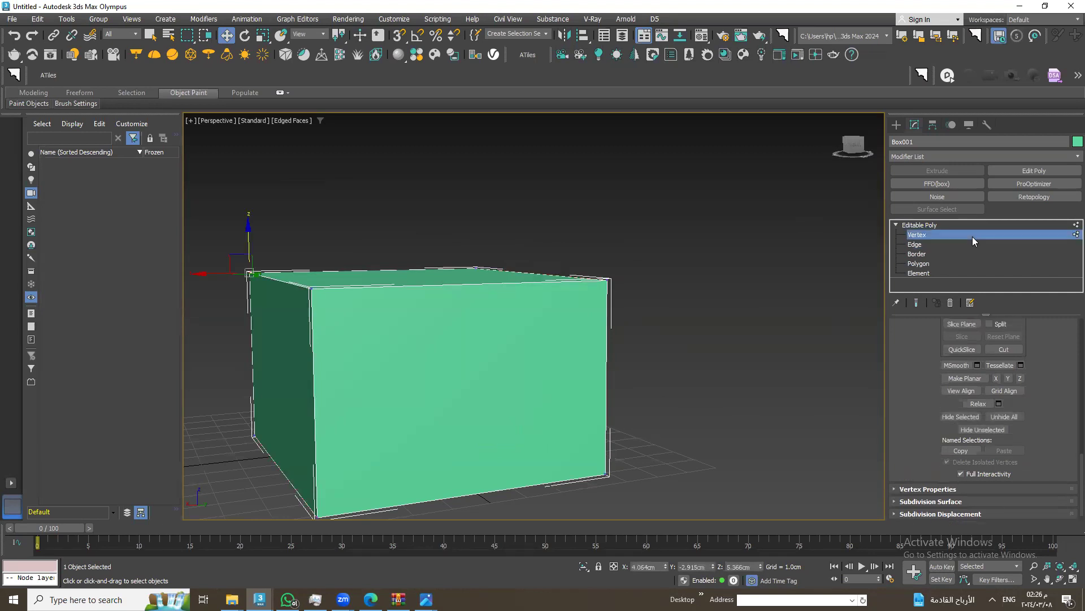
pyautogui.moveTo(320, 268)
pyautogui.keyDown('alt'); pyautogui.mouseDown(button='middle')
pyautogui.moveTo(331, 330)
pyautogui.moveTo(373, 322)
pyautogui.mouseUp(button='middle'); pyautogui.keyUp('alt')
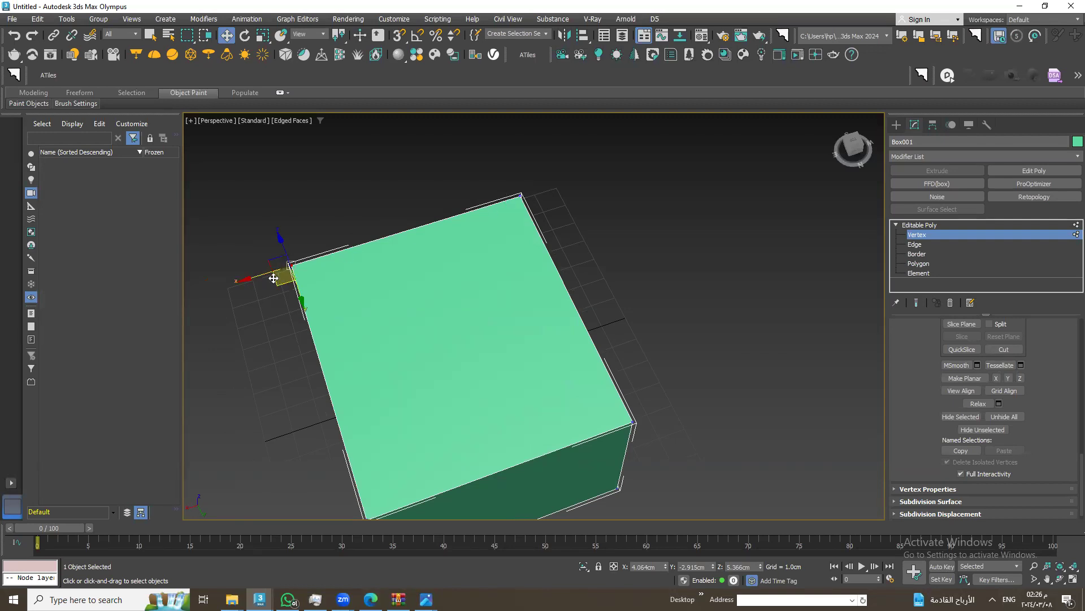
pyautogui.moveTo(261, 275); pyautogui.dragTo(180, 300)
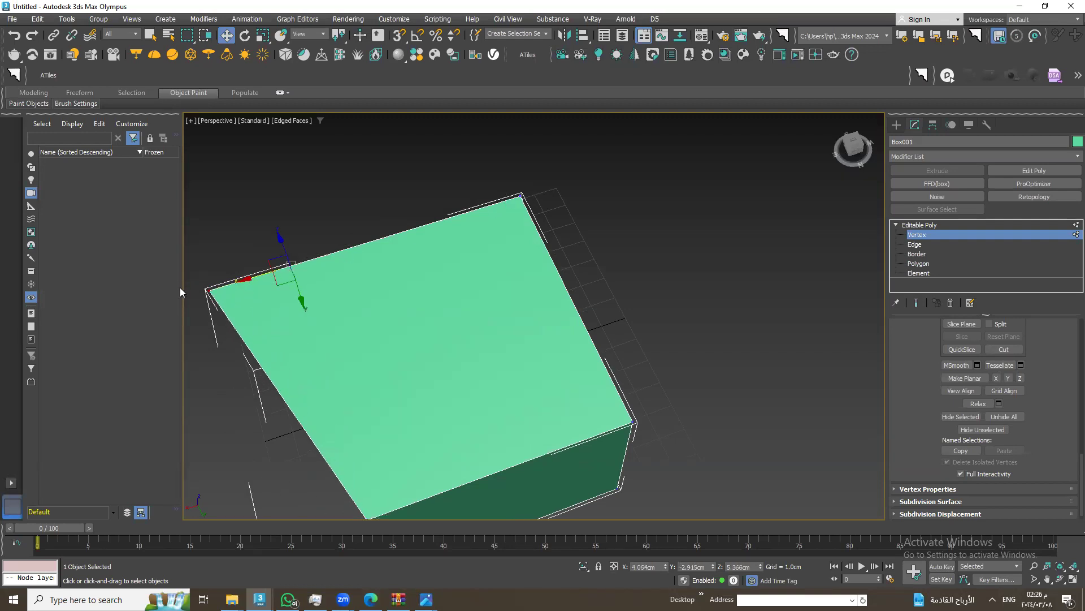
pyautogui.click(523, 195)
pyautogui.moveTo(523, 195); pyautogui.dragTo(587, 141)
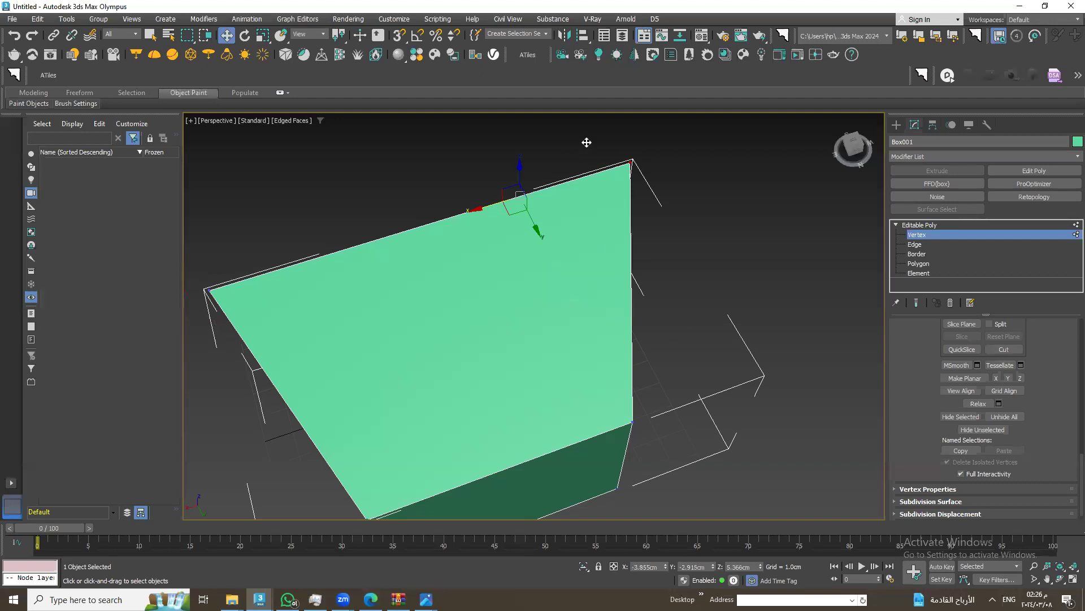
pyautogui.scroll(-3, 523, 259)
pyautogui.moveTo(524, 259)
pyautogui.keyDown('alt'); pyautogui.mouseDown(button='middle')
pyautogui.moveTo(395, 250)
pyautogui.moveTo(467, 184)
pyautogui.moveTo(527, 219)
pyautogui.moveTo(541, 283)
pyautogui.mouseUp(button='middle'); pyautogui.keyUp('alt')
pyautogui.hotkey('ctrl', 'z')
pyautogui.hotkey('ctrl', 'z')
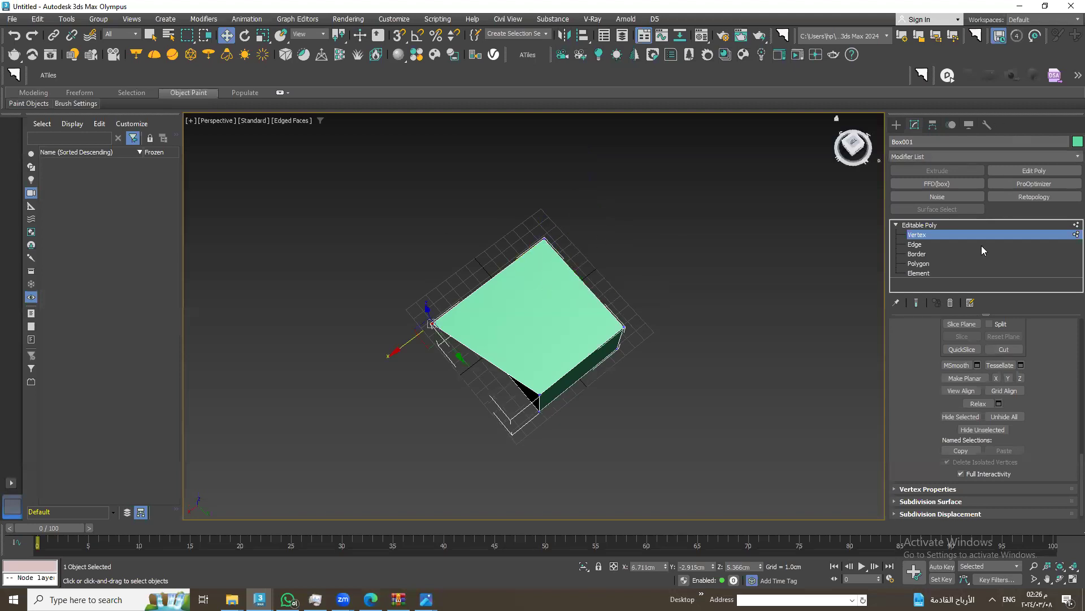
# Scale the box's top-left edge outward to 178% at Edge level
pyautogui.click(914, 245)
pyautogui.click(492, 279)
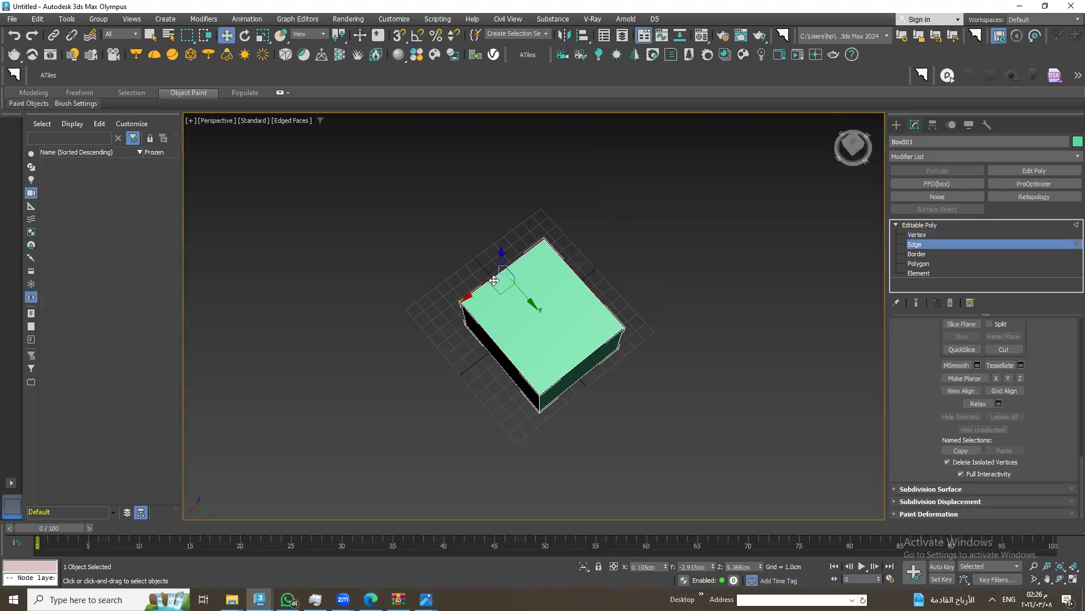
pyautogui.click(263, 35)
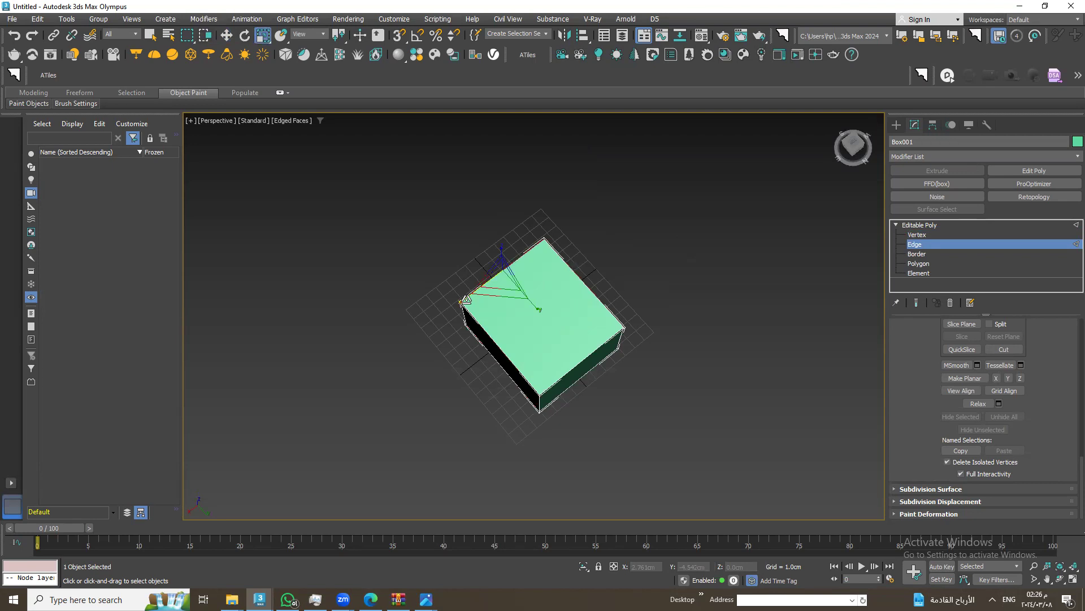
pyautogui.moveTo(466, 279); pyautogui.dragTo(444, 329)
pyautogui.moveTo(437, 332)
pyautogui.keyDown('alt'); pyautogui.mouseDown(button='middle')
pyautogui.moveTo(560, 334)
pyautogui.moveTo(459, 350)
pyautogui.moveTo(545, 249)
pyautogui.mouseUp(button='middle'); pyautogui.keyUp('alt')
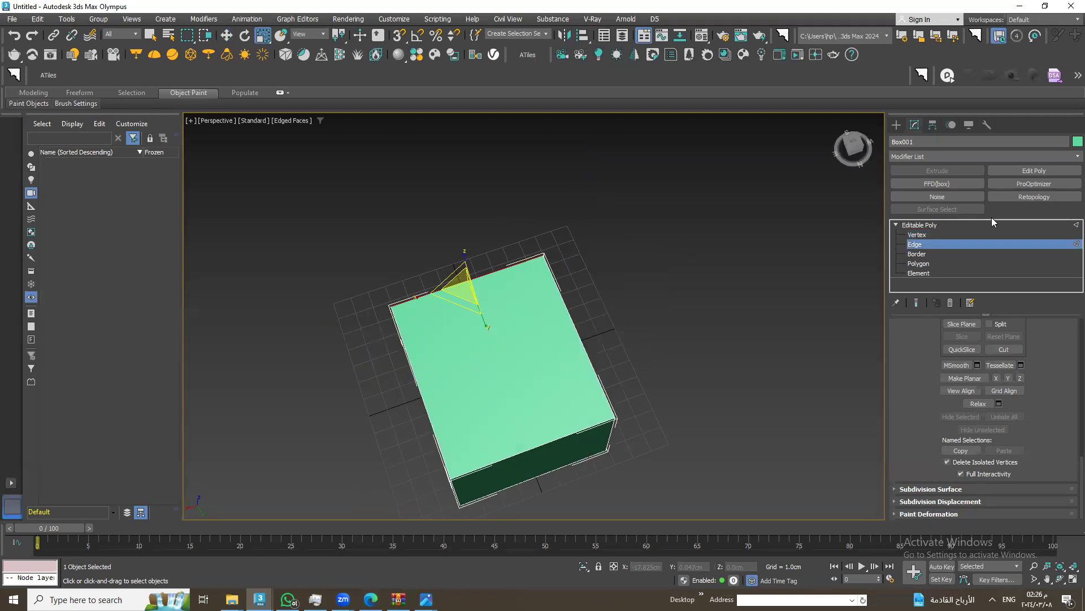
pyautogui.rightClick(506, 306)
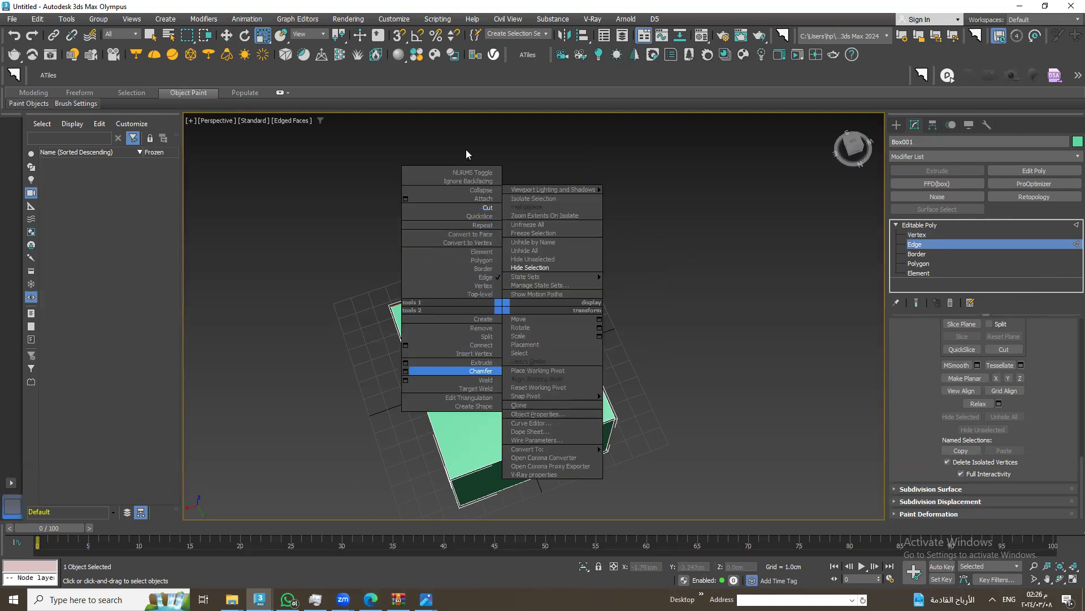
pyautogui.click(941, 456)
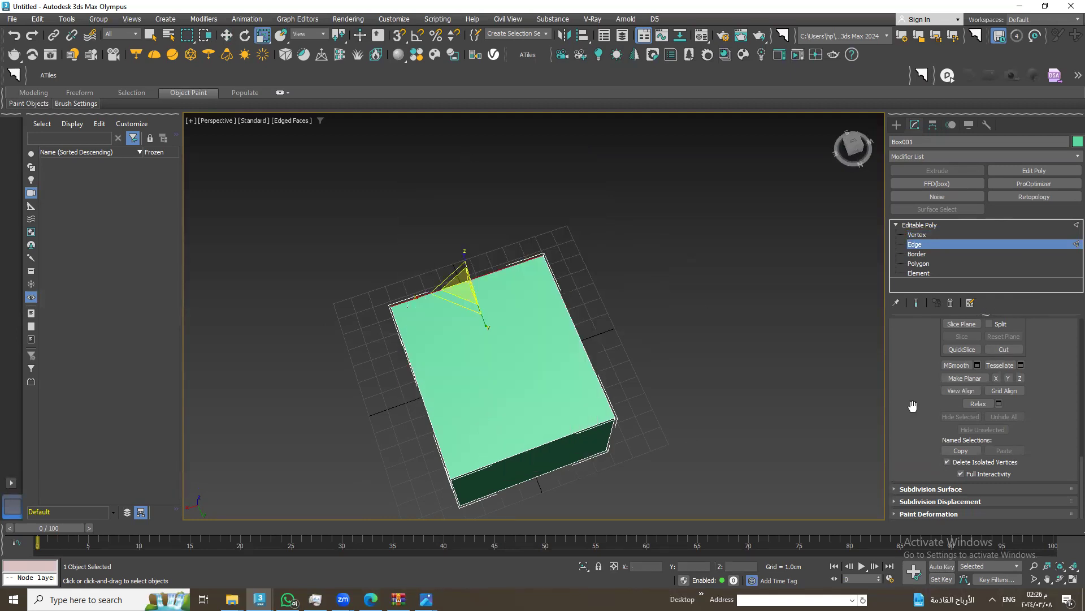
pyautogui.moveTo(941, 455); pyautogui.dragTo(901, 563)
pyautogui.moveTo(906, 379); pyautogui.dragTo(907, 522)
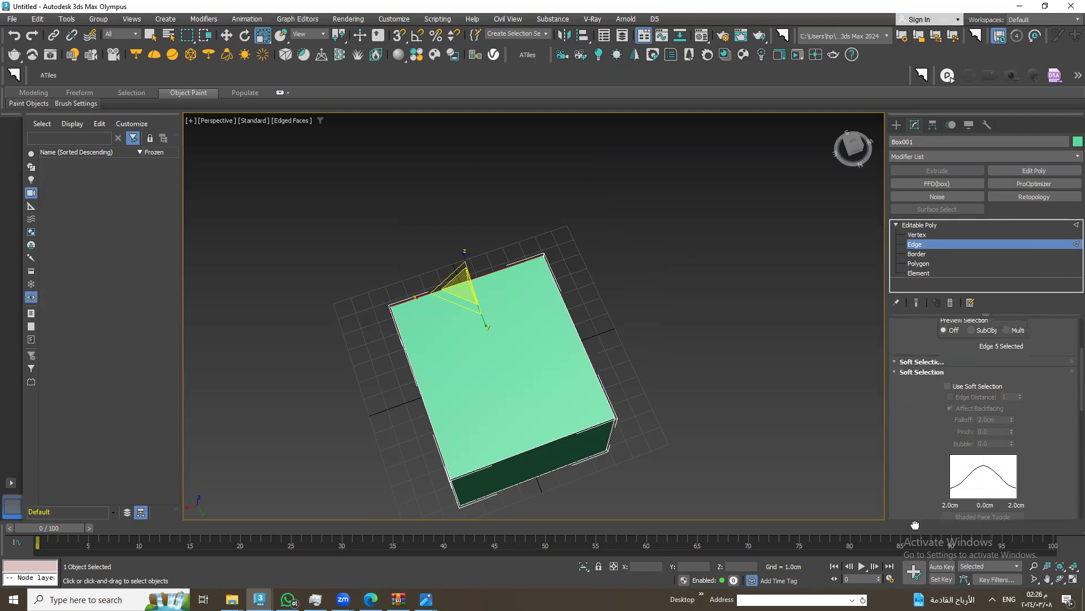
pyautogui.scroll(-5, 927, 254)
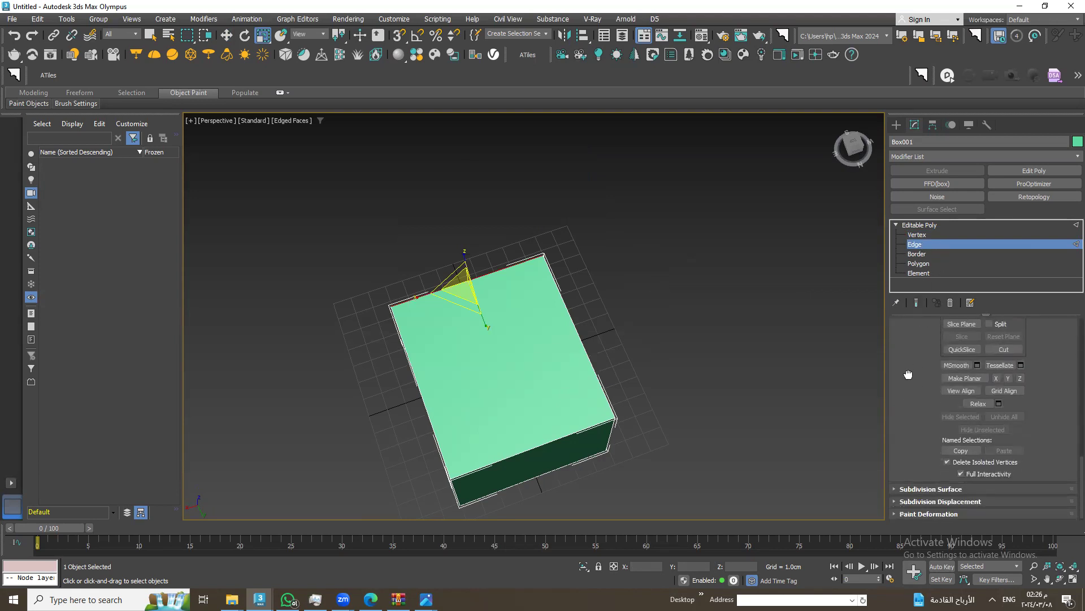
pyautogui.click(900, 489)
pyautogui.scroll(3, 913, 438)
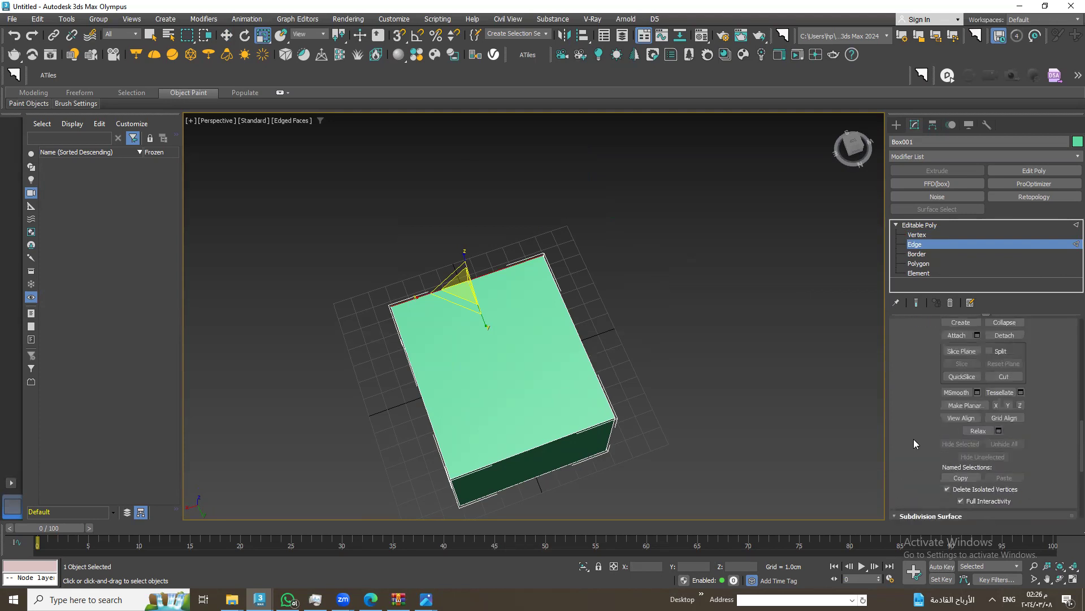
pyautogui.scroll(3, 919, 333)
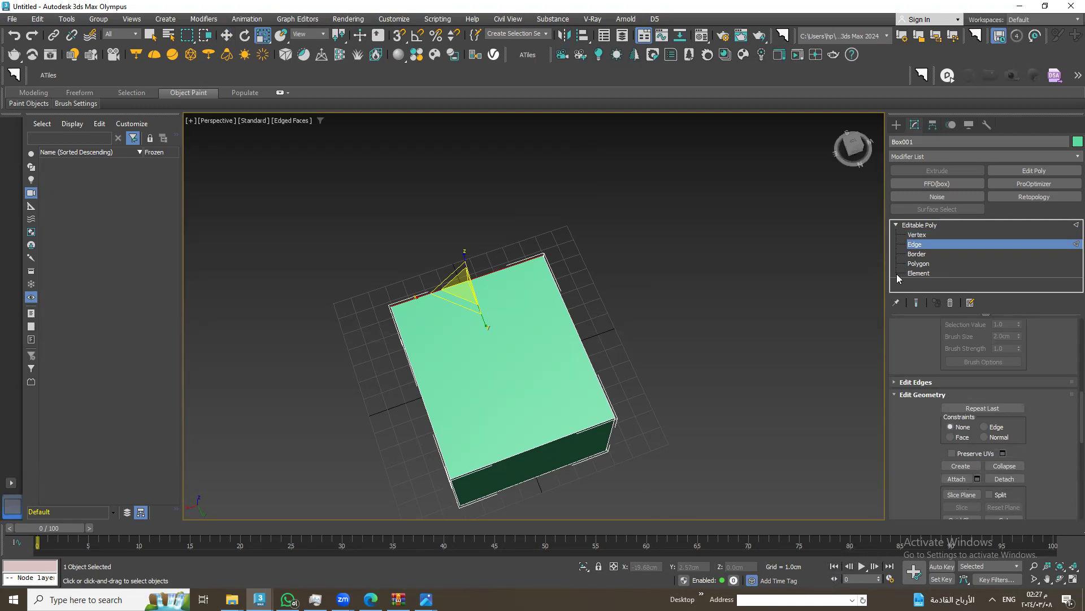
pyautogui.moveTo(652, 380)
pyautogui.keyDown('alt'); pyautogui.mouseDown(button='middle')
pyautogui.moveTo(819, 311)
pyautogui.moveTo(791, 333)
pyautogui.mouseUp(button='middle'); pyautogui.keyUp('alt')
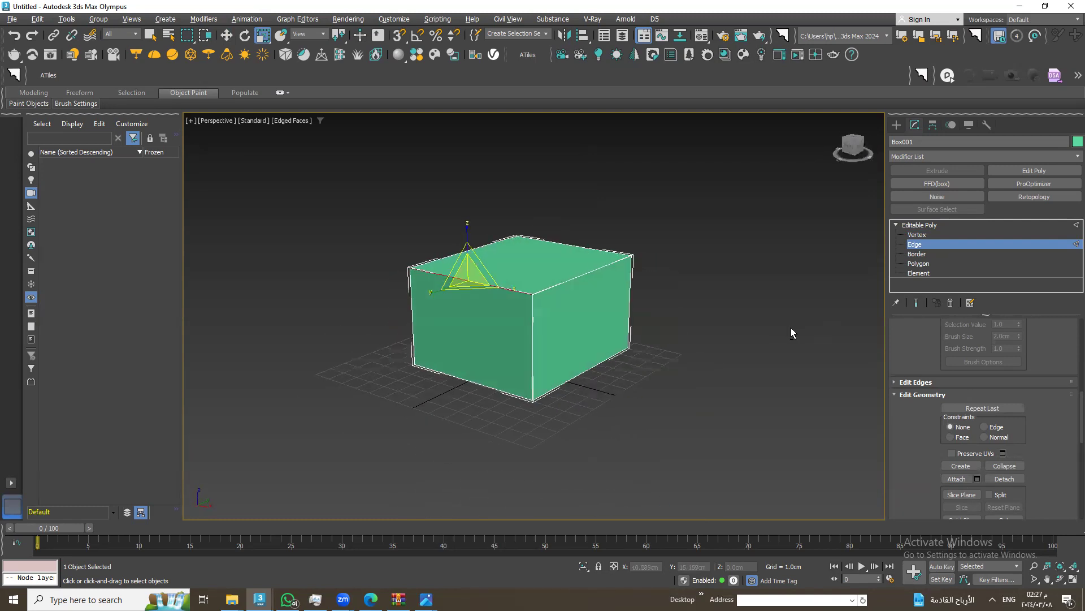
pyautogui.scroll(5, 791, 332)
pyautogui.scroll(-3, 643, 326)
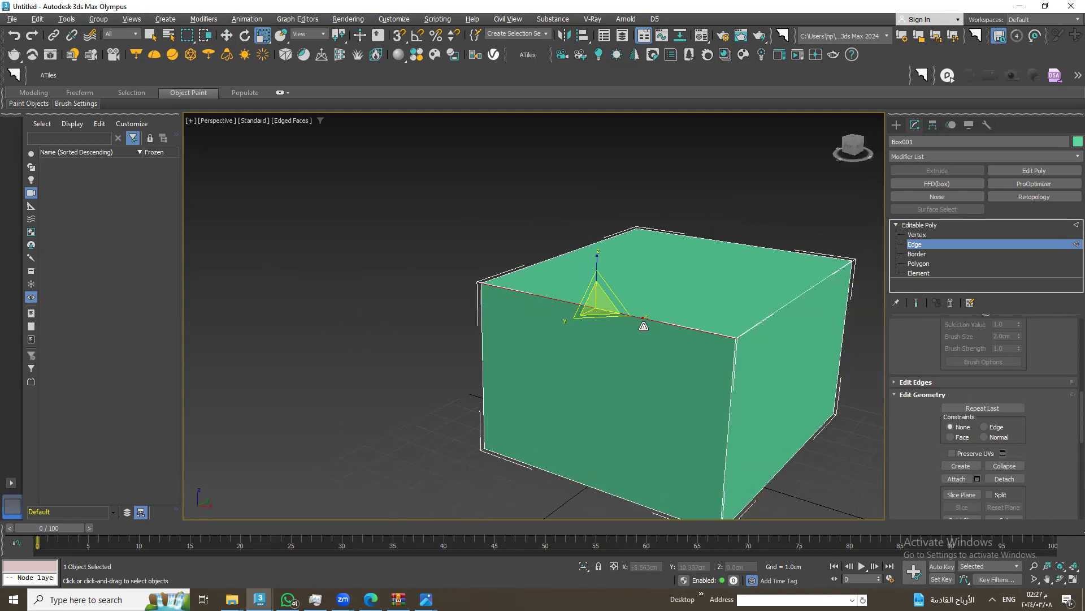
# Open Chamfer settings on the top edge and widen the amount to about 3.4 cm
pyautogui.rightClick(669, 325)
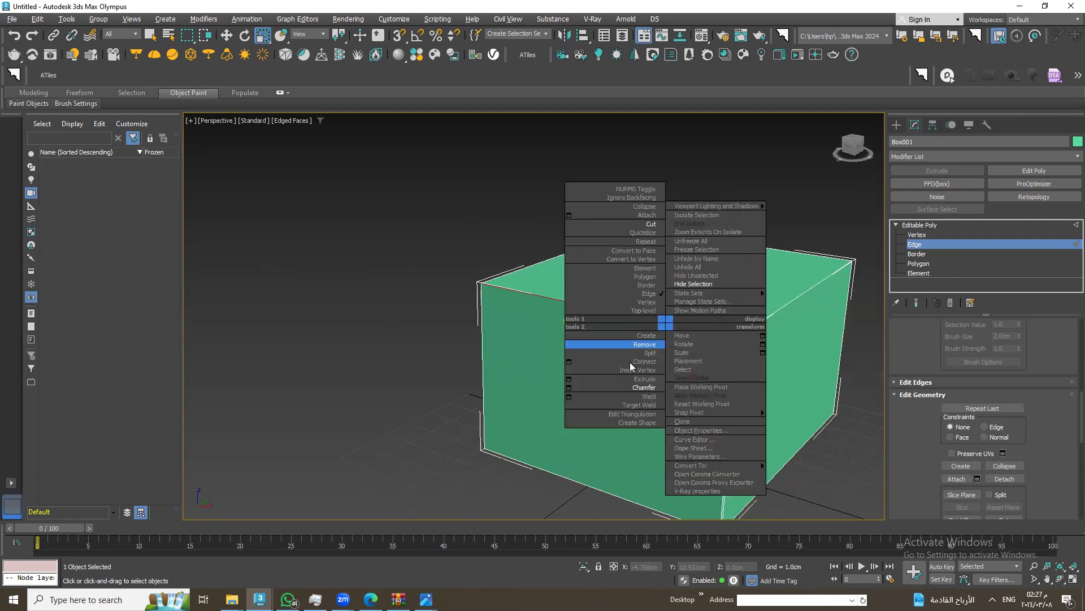
pyautogui.click(569, 389)
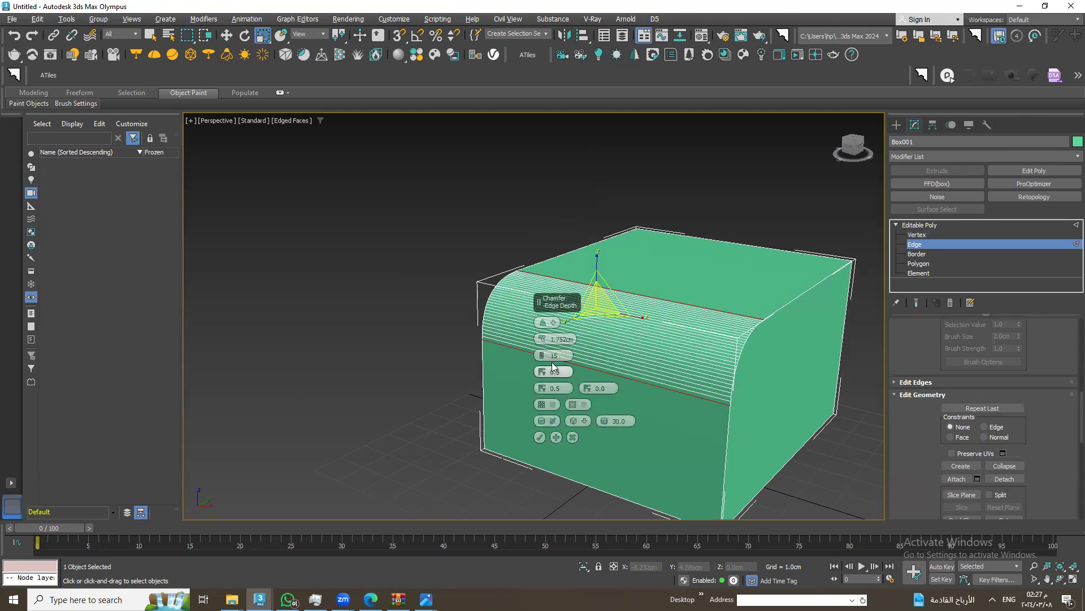
pyautogui.scroll(3, 491, 362)
pyautogui.moveTo(541, 339)
pyautogui.mouseDown()
pyautogui.moveTo(538, 278)
pyautogui.moveTo(539, 332)
pyautogui.mouseUp()
pyautogui.rightClick(541, 355)
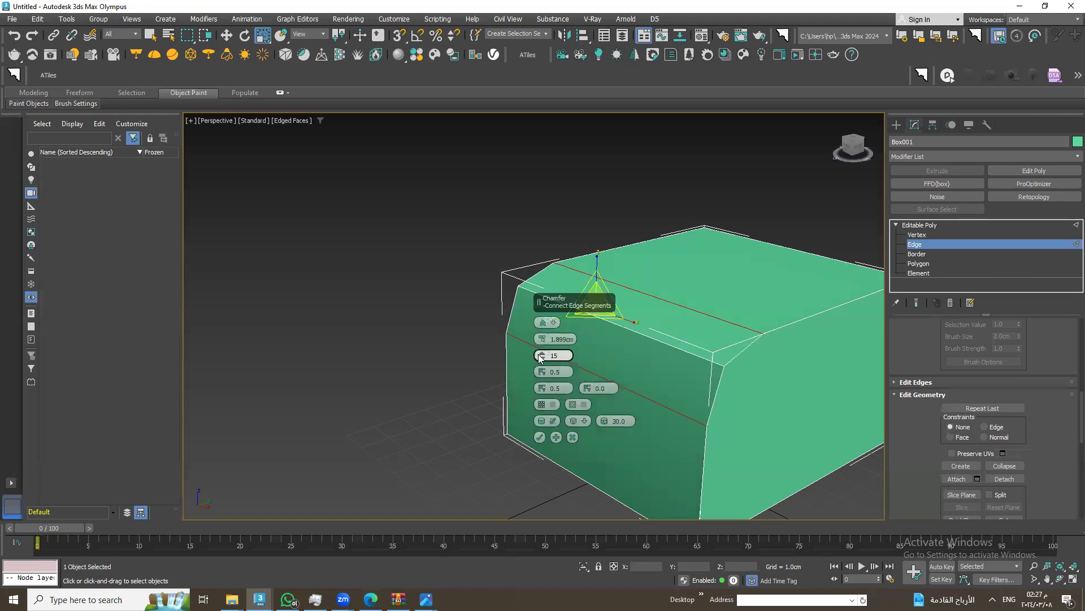
pyautogui.moveTo(541, 355); pyautogui.dragTo(542, 339)
pyautogui.rightClick(541, 355)
pyautogui.moveTo(544, 339)
pyautogui.mouseDown()
pyautogui.moveTo(588, 246)
pyautogui.moveTo(647, 260)
pyautogui.mouseUp()
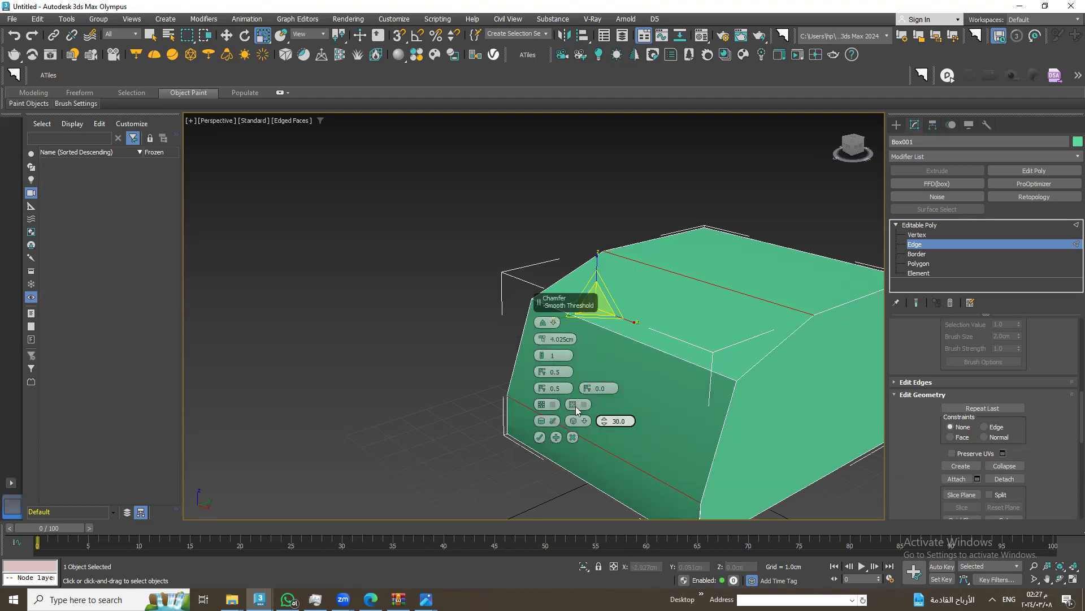
# Raise the chamfer to 23 segments for a smooth curve and commit it
pyautogui.moveTo(541, 355); pyautogui.dragTo(542, 316)
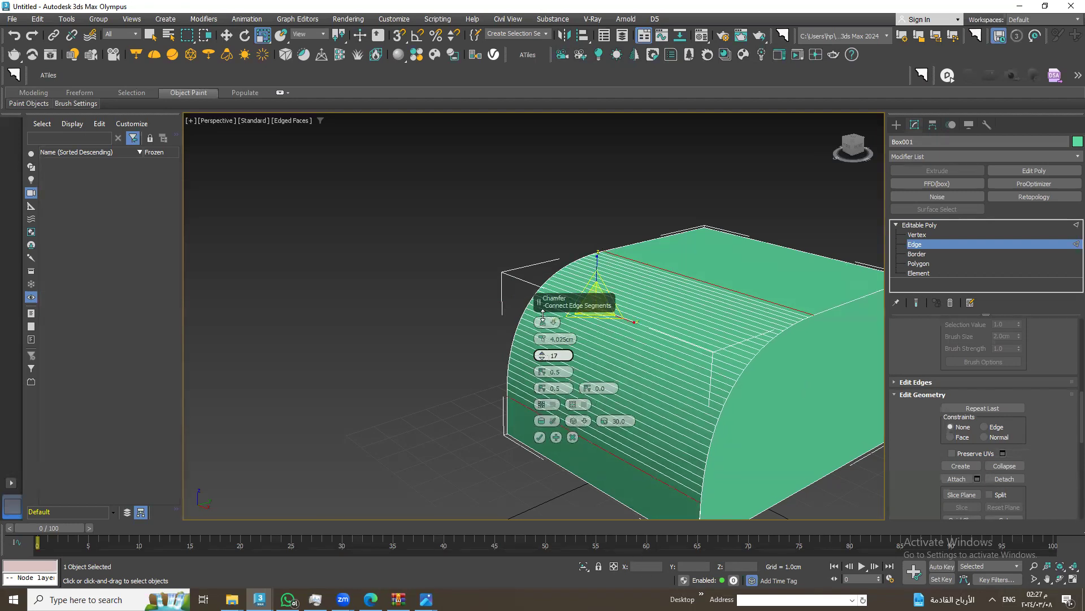
pyautogui.moveTo(651, 351)
pyautogui.keyDown('alt'); pyautogui.mouseDown(button='middle')
pyautogui.moveTo(699, 367)
pyautogui.moveTo(571, 316)
pyautogui.mouseUp(button='middle'); pyautogui.keyUp('alt')
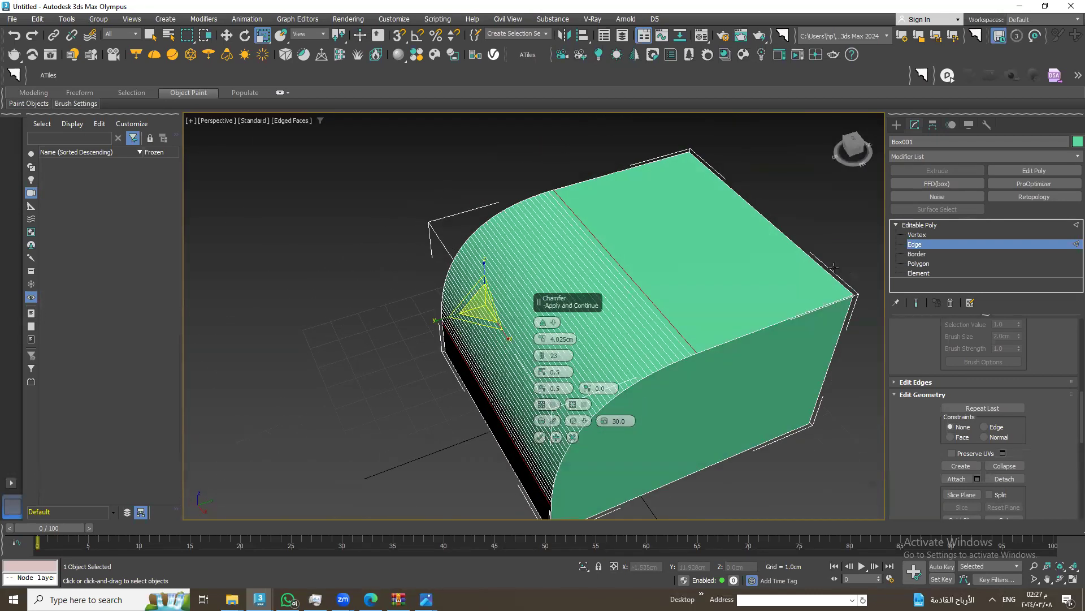
pyautogui.moveTo(826, 268)
pyautogui.keyDown('alt'); pyautogui.mouseDown(button='middle')
pyautogui.moveTo(600, 359)
pyautogui.moveTo(754, 341)
pyautogui.moveTo(707, 338)
pyautogui.moveTo(746, 472)
pyautogui.moveTo(730, 479)
pyautogui.moveTo(669, 419)
pyautogui.moveTo(742, 378)
pyautogui.moveTo(789, 393)
pyautogui.moveTo(674, 405)
pyautogui.moveTo(627, 279)
pyautogui.mouseUp(button='middle'); pyautogui.keyUp('alt')
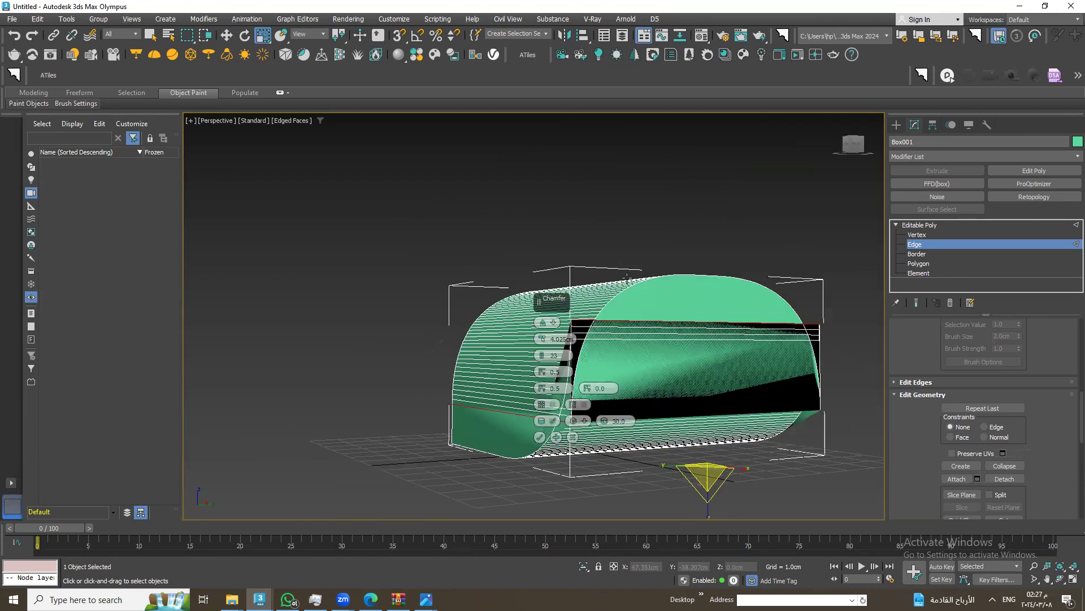
pyautogui.moveTo(707, 418)
pyautogui.keyDown('alt'); pyautogui.mouseDown(button='middle')
pyautogui.moveTo(676, 361)
pyautogui.moveTo(659, 364)
pyautogui.mouseUp(button='middle'); pyautogui.keyUp('alt')
pyautogui.click(535, 436)
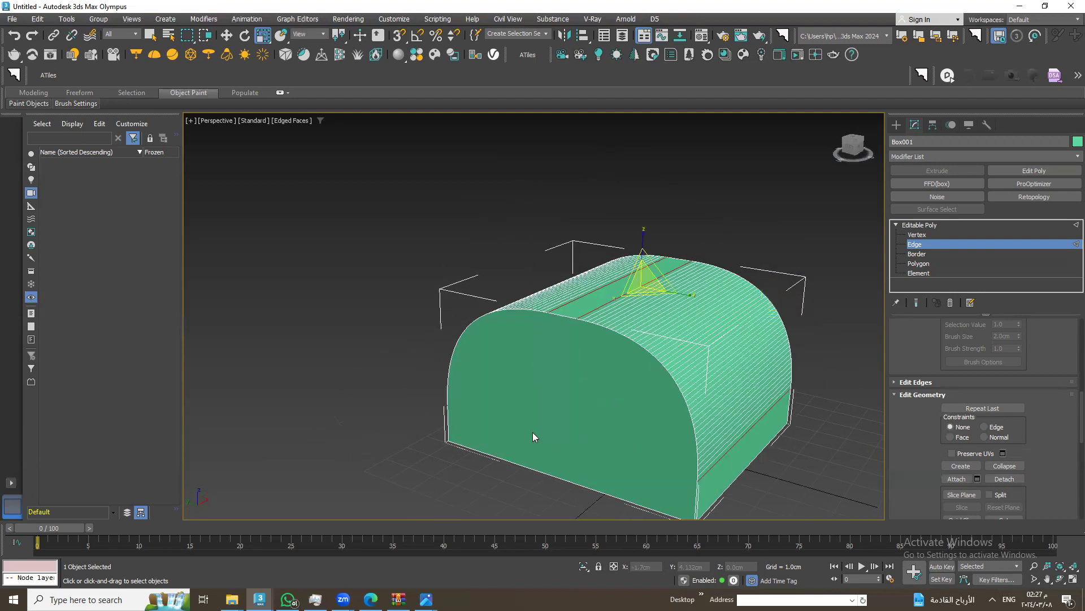
# Start drawing a new Standard Primitives box base on the grid
pyautogui.click(891, 125)
pyautogui.moveTo(770, 479)
pyautogui.keyDown('alt'); pyautogui.mouseDown(button='middle')
pyautogui.moveTo(473, 453)
pyautogui.moveTo(509, 446)
pyautogui.mouseUp(button='middle'); pyautogui.keyUp('alt')
pyautogui.click(932, 201)
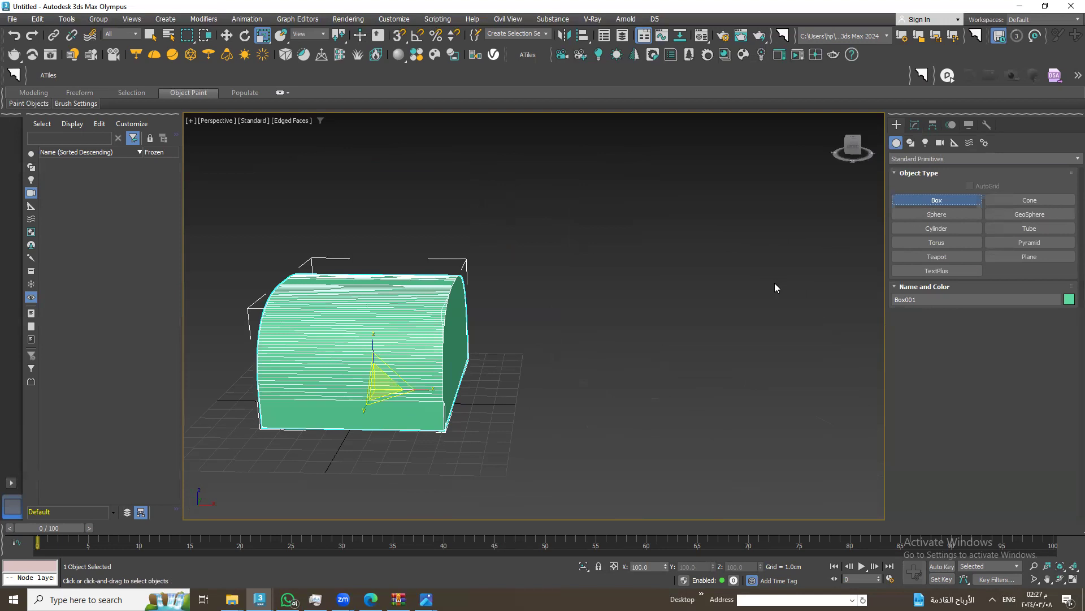
pyautogui.moveTo(694, 348); pyautogui.dragTo(552, 483)
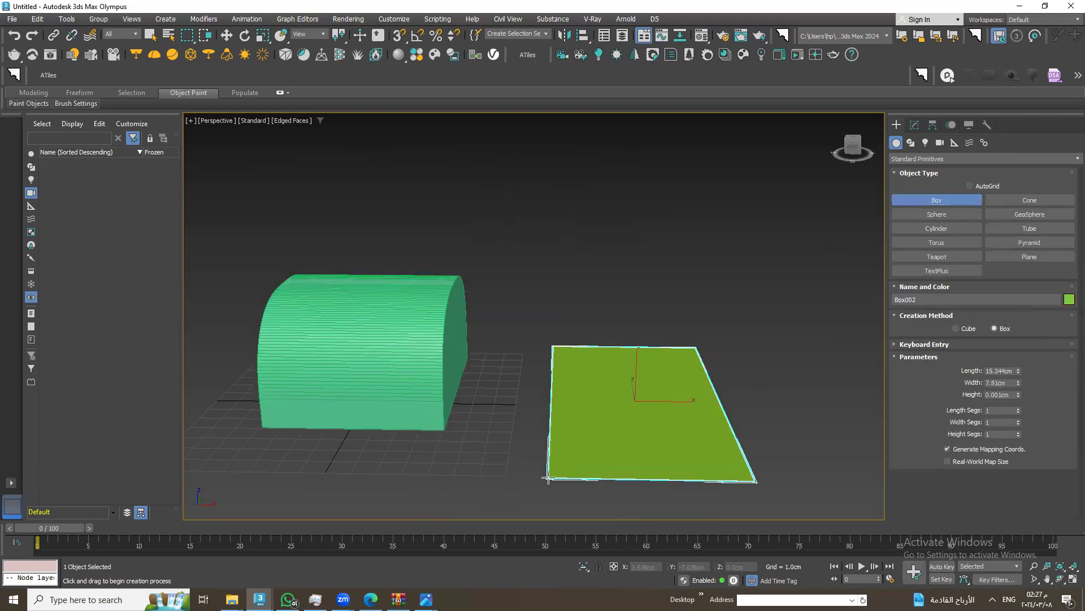
# Draw Box002, about 15.866 × 12.113 × 9.345 cm, beside the rounded box
pyautogui.rightClick(550, 472)
pyautogui.moveTo(761, 346); pyautogui.dragTo(532, 486)
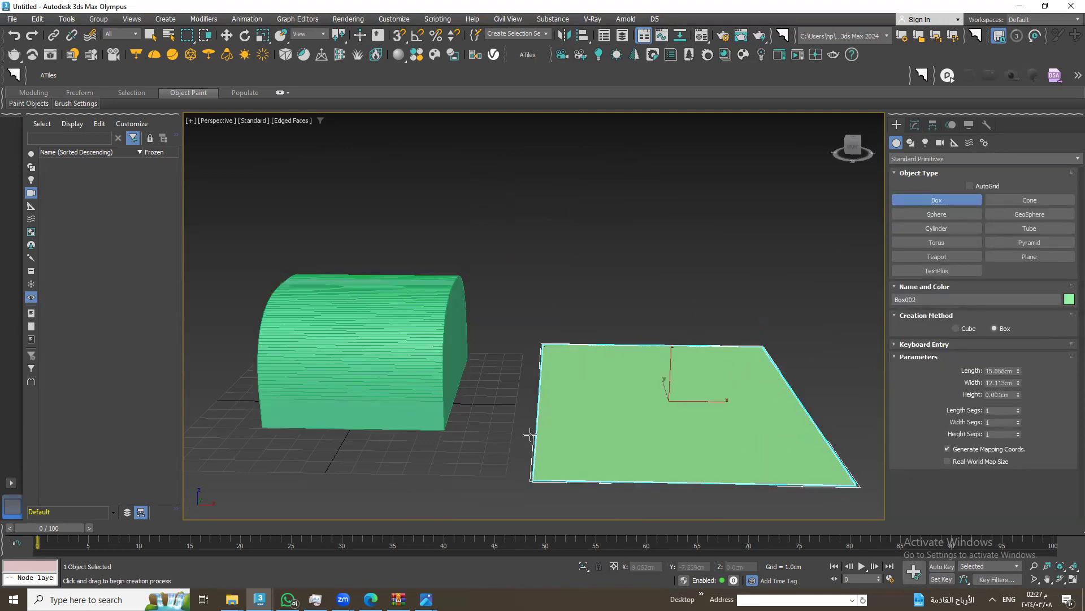
pyautogui.click(671, 485)
pyautogui.scroll(-5, 672, 485)
pyautogui.moveTo(650, 497)
pyautogui.keyDown('alt'); pyautogui.mouseDown(button='middle')
pyautogui.moveTo(622, 455)
pyautogui.moveTo(638, 400)
pyautogui.mouseUp(button='middle'); pyautogui.keyUp('alt')
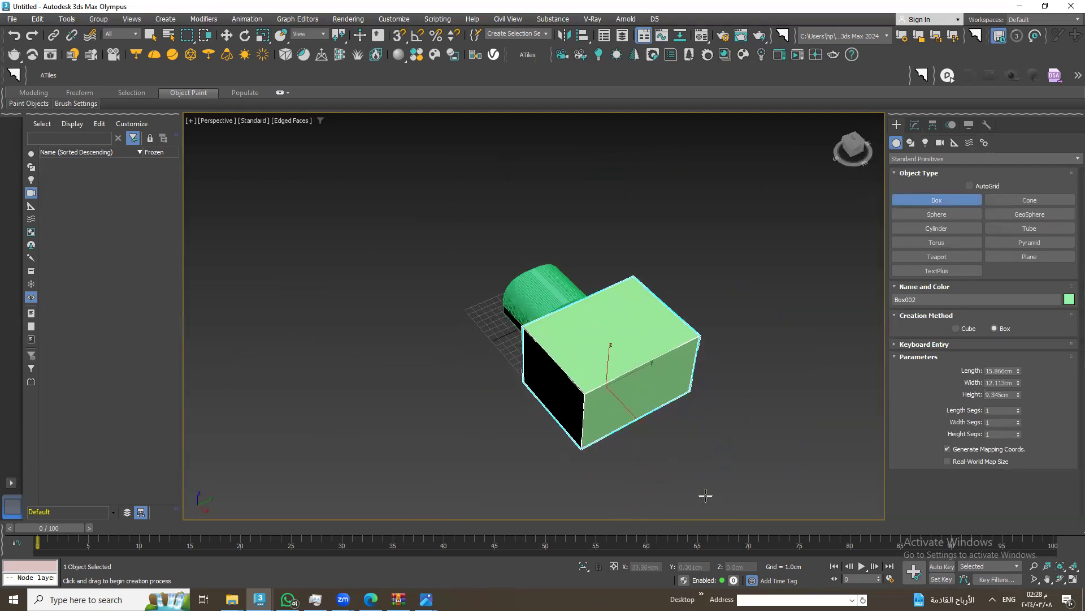
# Convert Box002 to Editable Poly and enter Polygon level
pyautogui.click(915, 124)
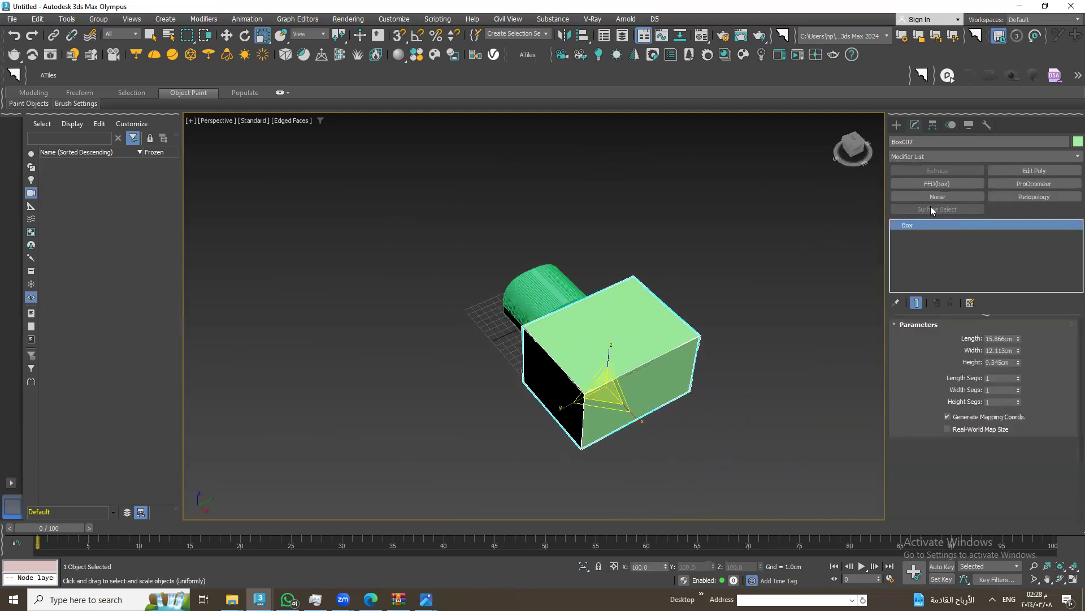
pyautogui.rightClick(921, 230)
pyautogui.click(963, 315)
pyautogui.moveTo(757, 390)
pyautogui.keyDown('alt'); pyautogui.mouseDown(button='middle')
pyautogui.moveTo(733, 381)
pyautogui.moveTo(548, 446)
pyautogui.mouseUp(button='middle'); pyautogui.keyUp('alt')
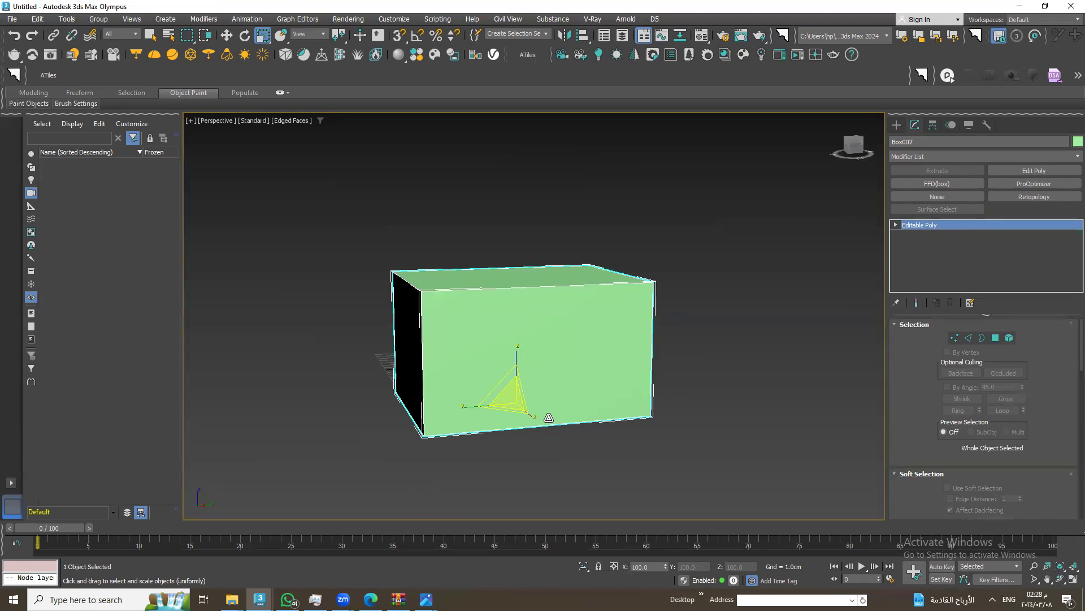
pyautogui.click(997, 337)
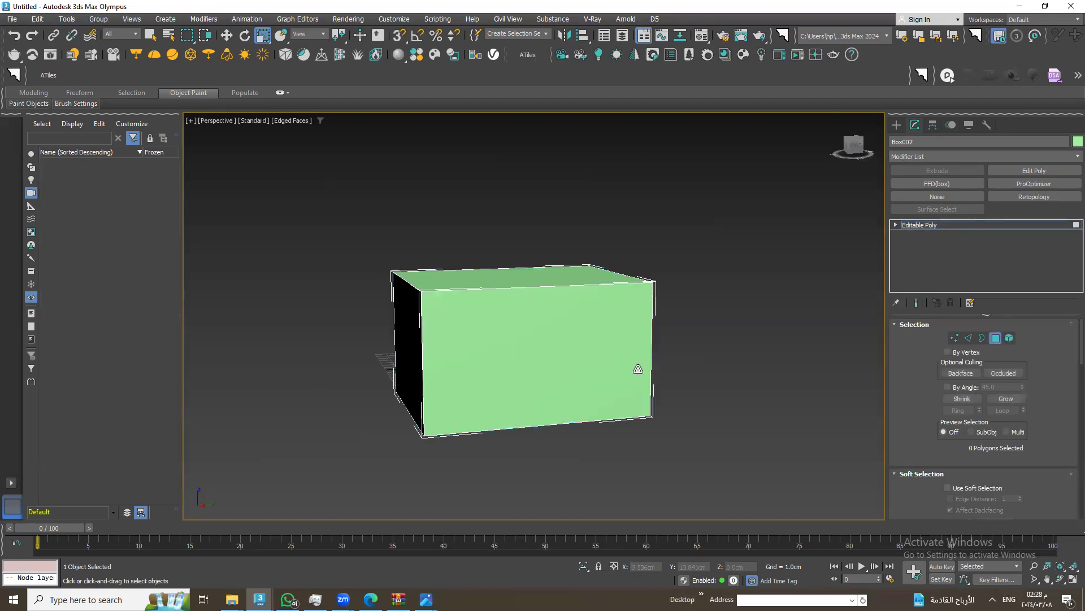
# Add Sphere001 (radius about 6.245 cm, 32 segments) beside Box002, then switch to 4orfa.max
pyautogui.click(637, 369)
pyautogui.keyDown('alt'); pyautogui.moveTo(561, 394); pyautogui.dragTo(555, 480, button='middle'); pyautogui.keyUp('alt')
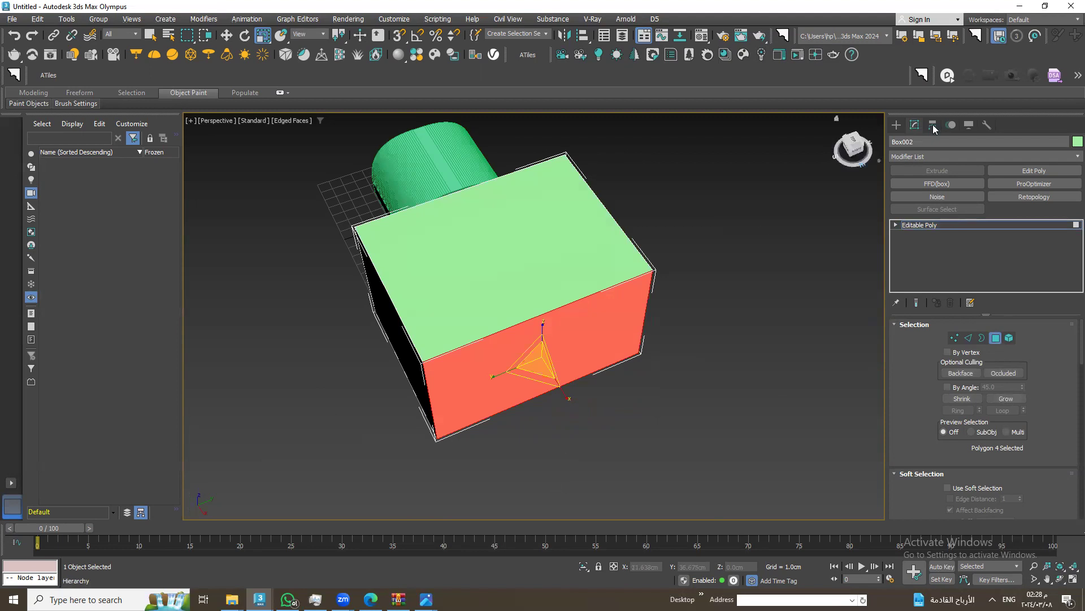
pyautogui.click(898, 125)
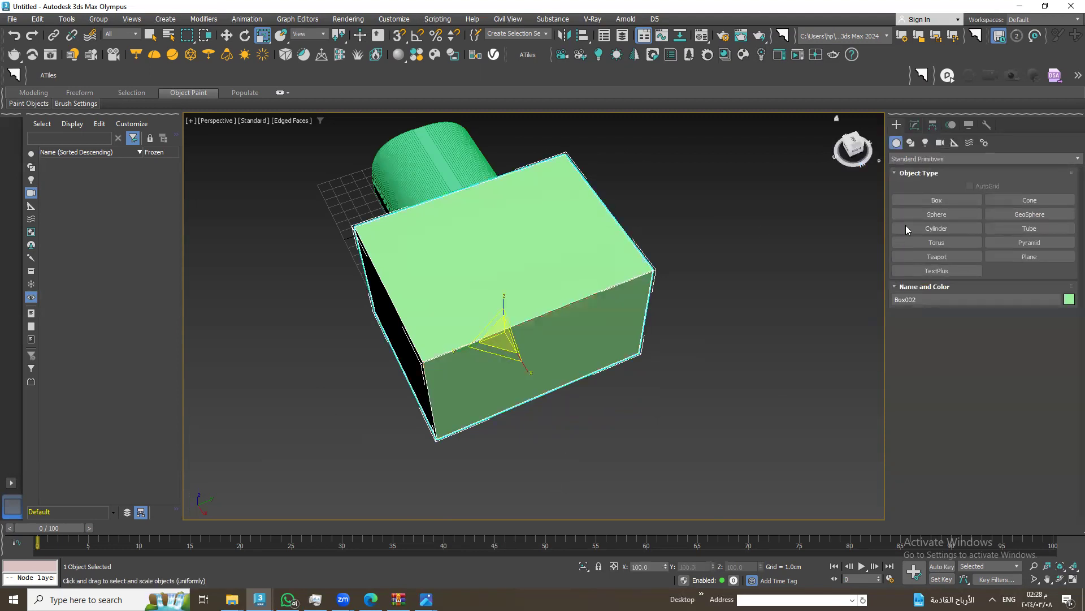
pyautogui.click(945, 214)
pyautogui.moveTo(782, 277); pyautogui.dragTo(748, 333)
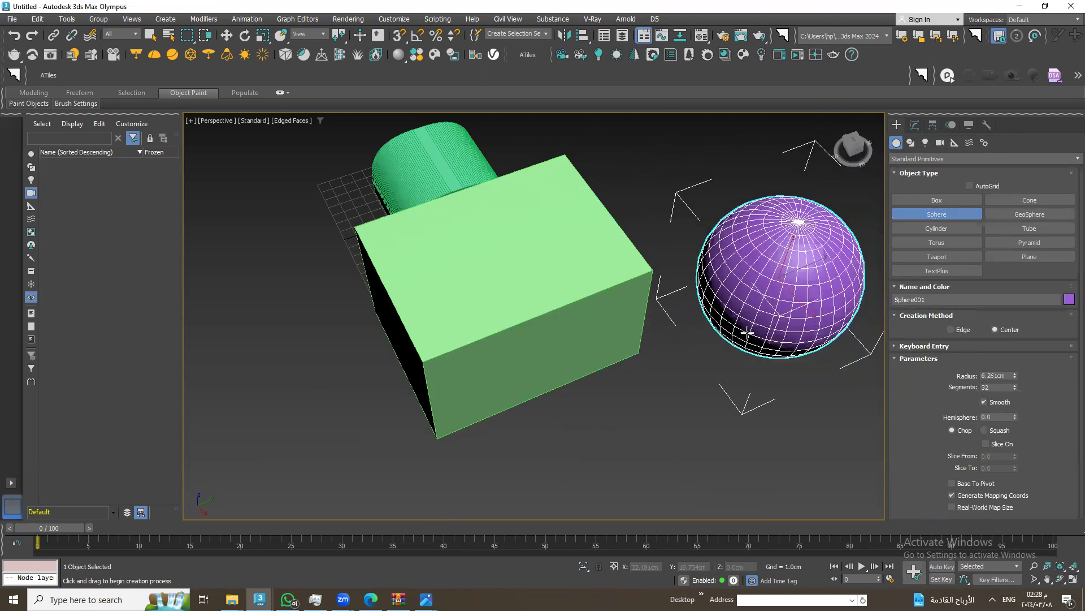
pyautogui.moveTo(685, 311); pyautogui.dragTo(514, 413, button='middle')
pyautogui.scroll(5, 537, 315)
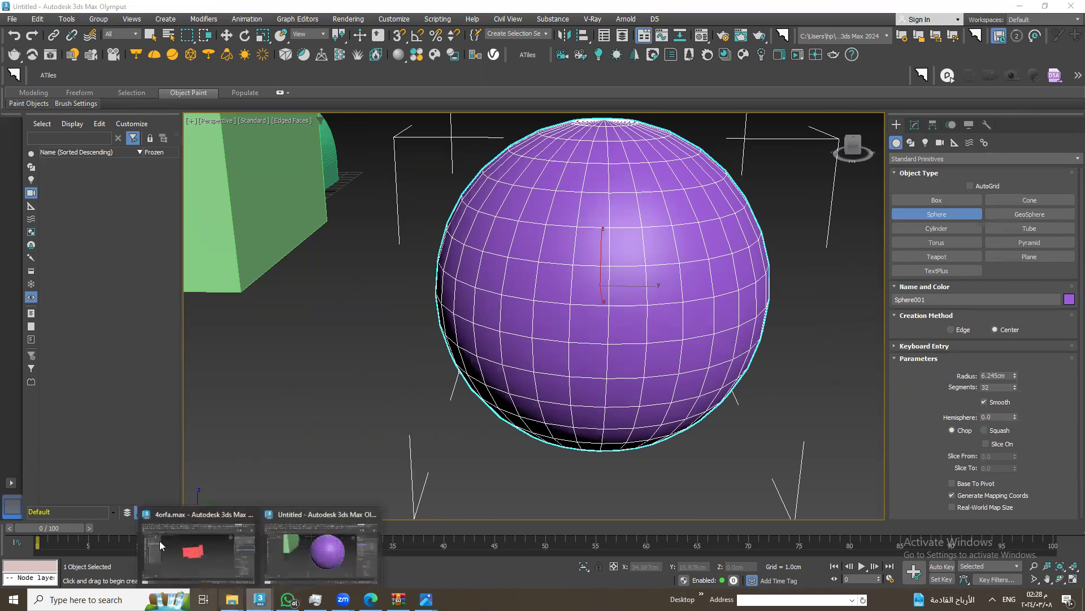
pyautogui.click(171, 522)
# Leave polygon editing, return the floor to object level, and orbit the textured floor plane
pyautogui.click(483, 386)
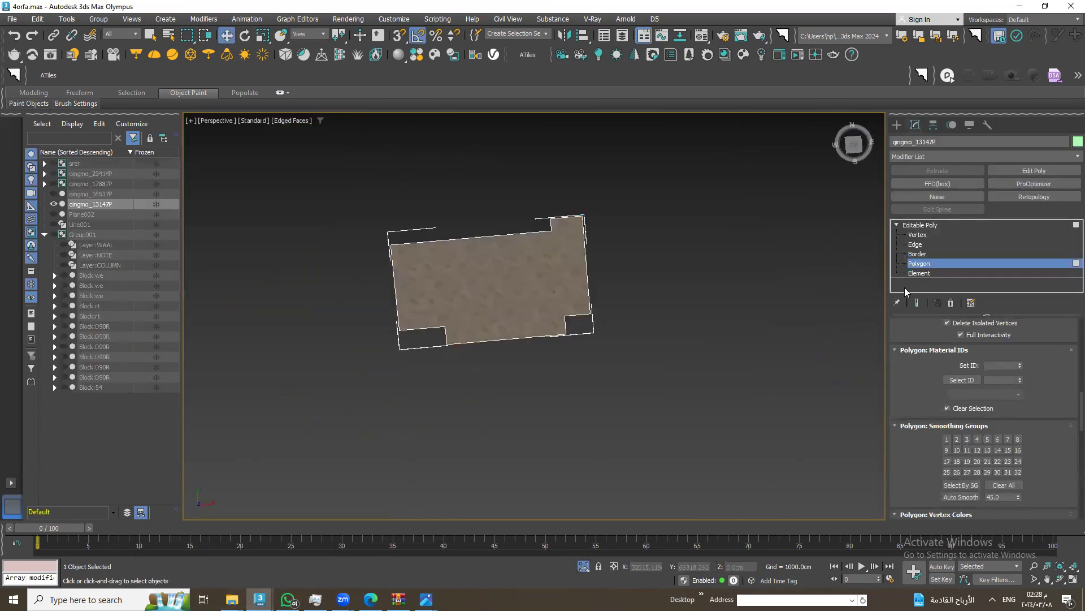
pyautogui.click(920, 225)
pyautogui.click(897, 127)
pyautogui.scroll(3, 551, 260)
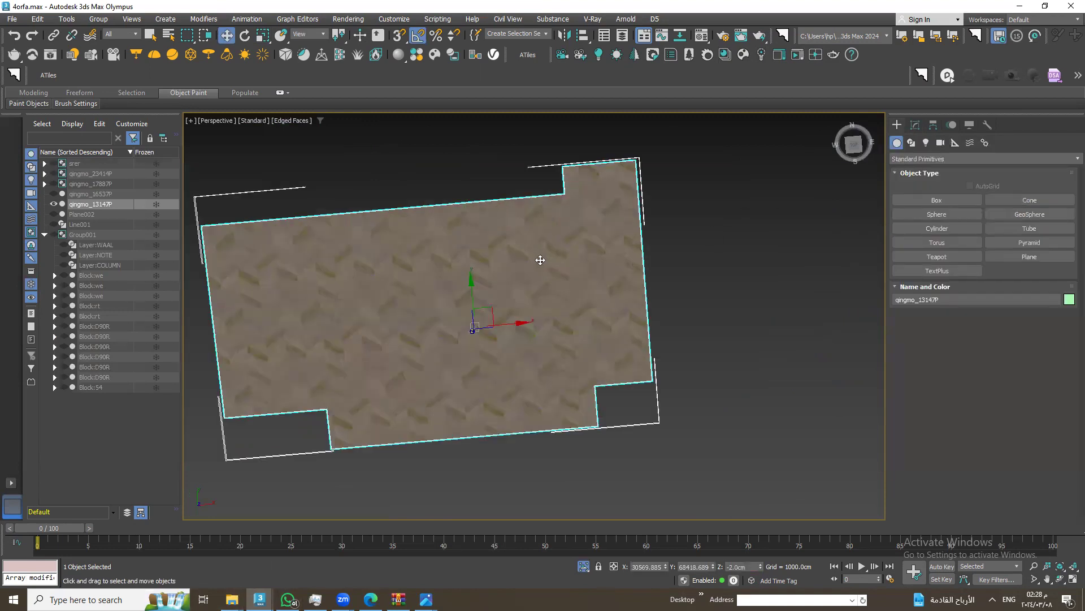
pyautogui.moveTo(596, 367)
pyautogui.keyDown('alt'); pyautogui.mouseDown(button='middle')
pyautogui.moveTo(578, 249)
pyautogui.moveTo(604, 305)
pyautogui.moveTo(565, 334)
pyautogui.mouseUp(button='middle'); pyautogui.keyUp('alt')
pyautogui.scroll(-2, 566, 334)
pyautogui.scroll(3, 558, 248)
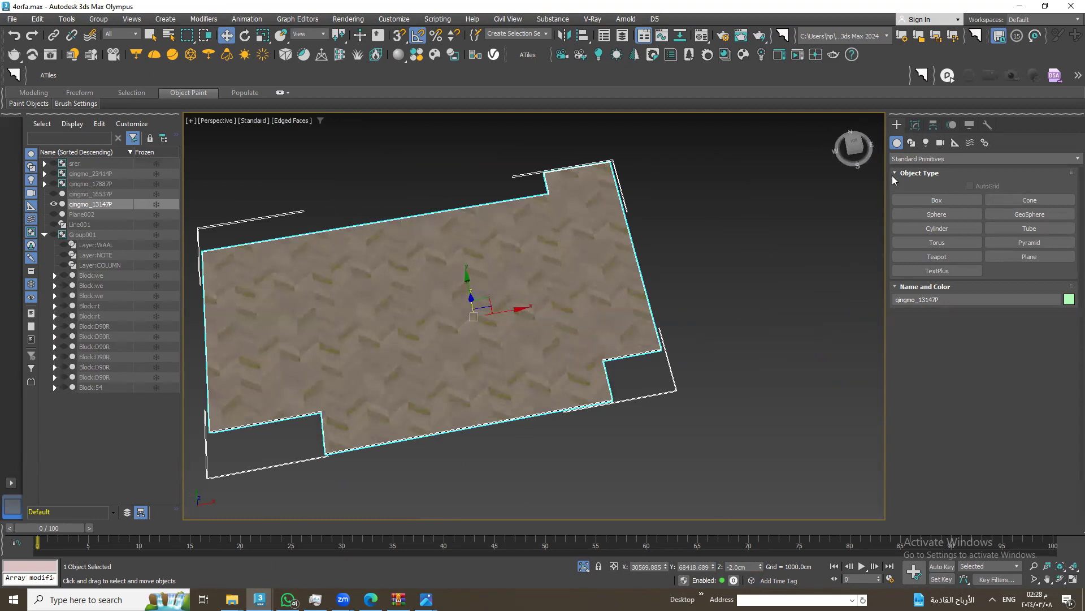
# Re-enter the floor's Editable Poly at Polygon, then Edge level, dismissing the quad menu
pyautogui.click(915, 125)
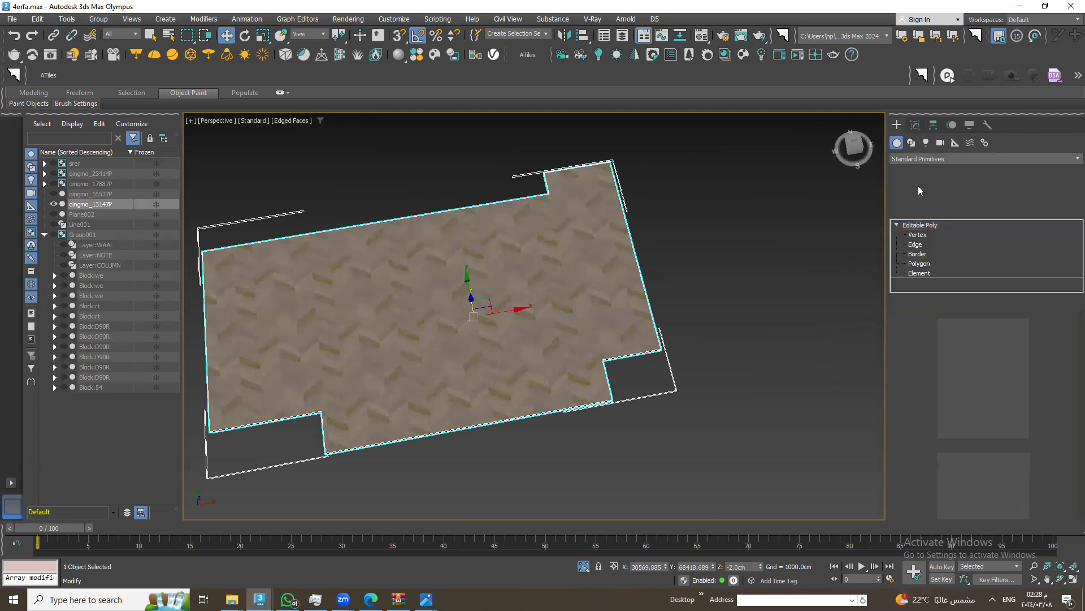
pyautogui.click(925, 265)
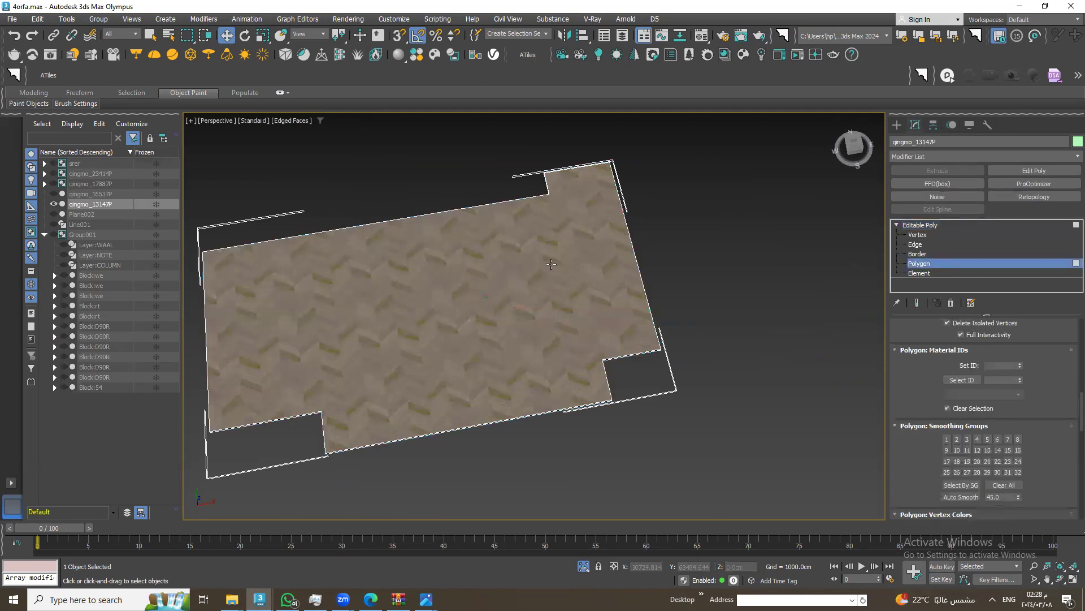
pyautogui.rightClick(545, 241)
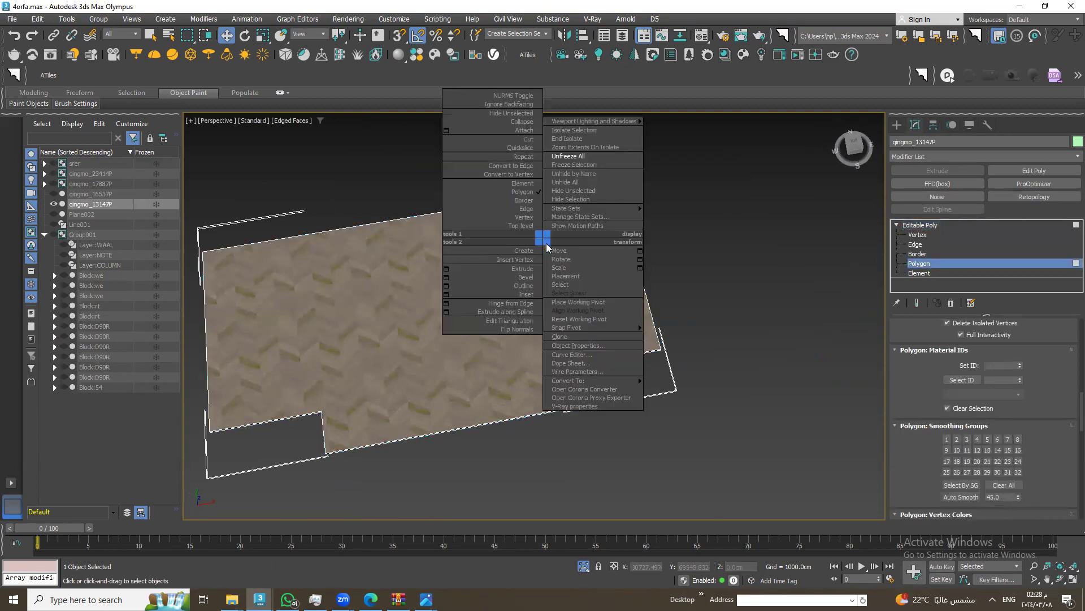
pyautogui.click(517, 151)
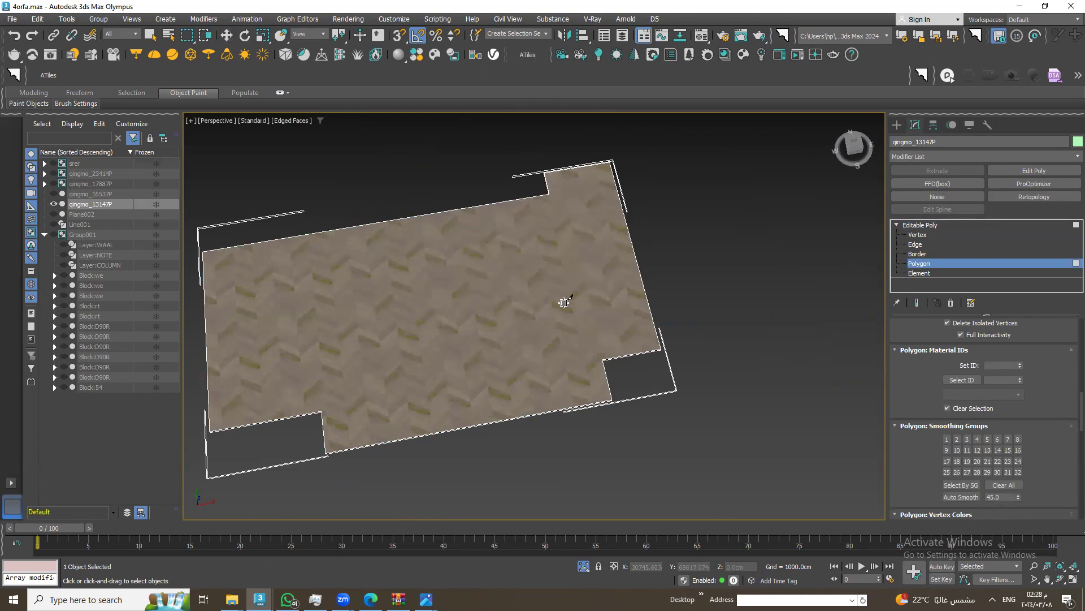
pyautogui.click(930, 244)
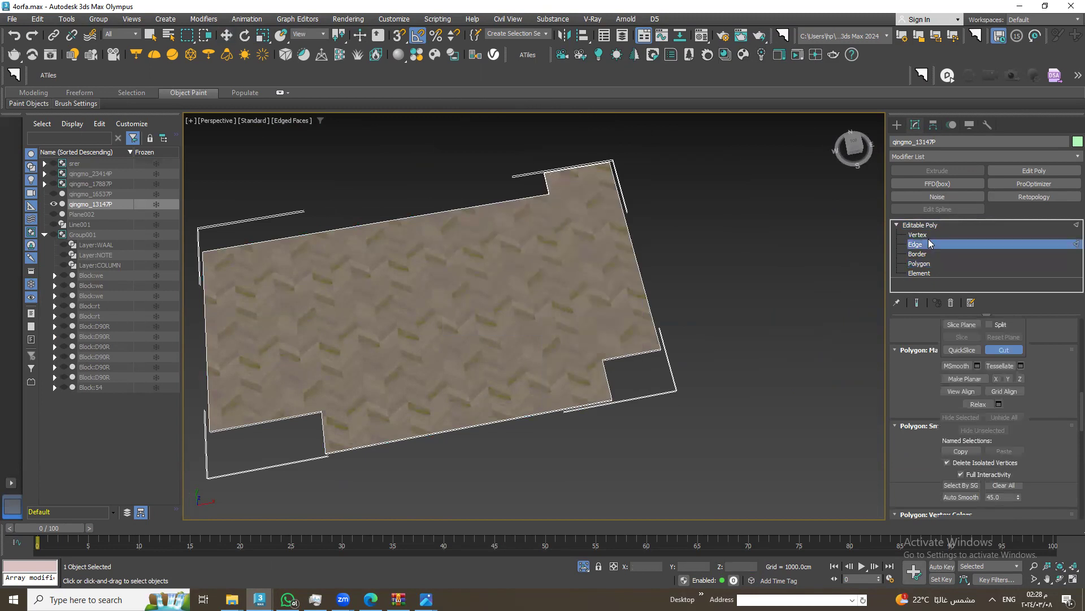
pyautogui.rightClick(549, 194)
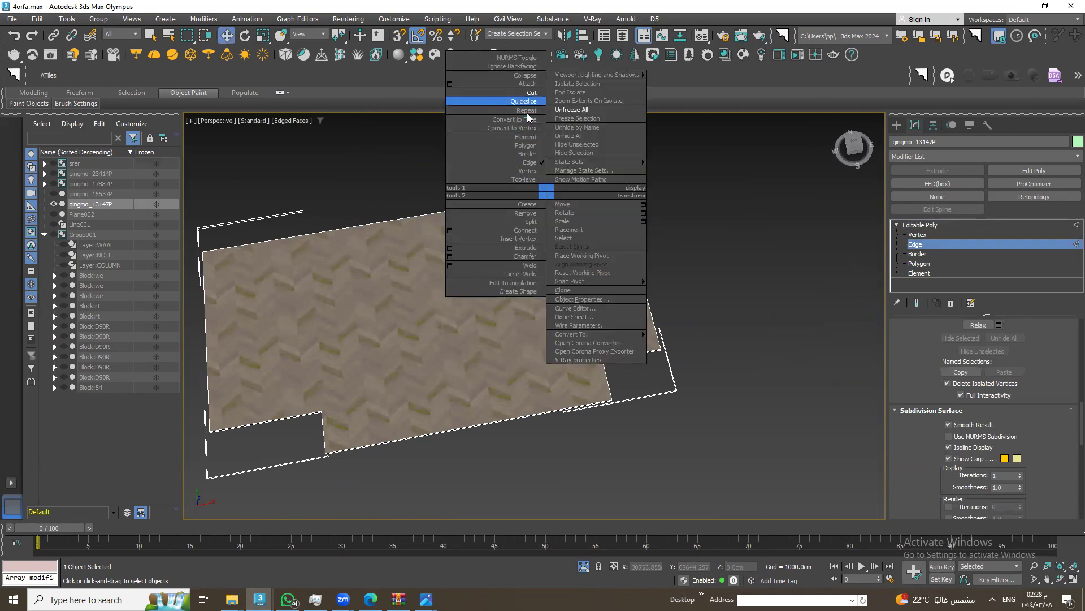
pyautogui.click(705, 373)
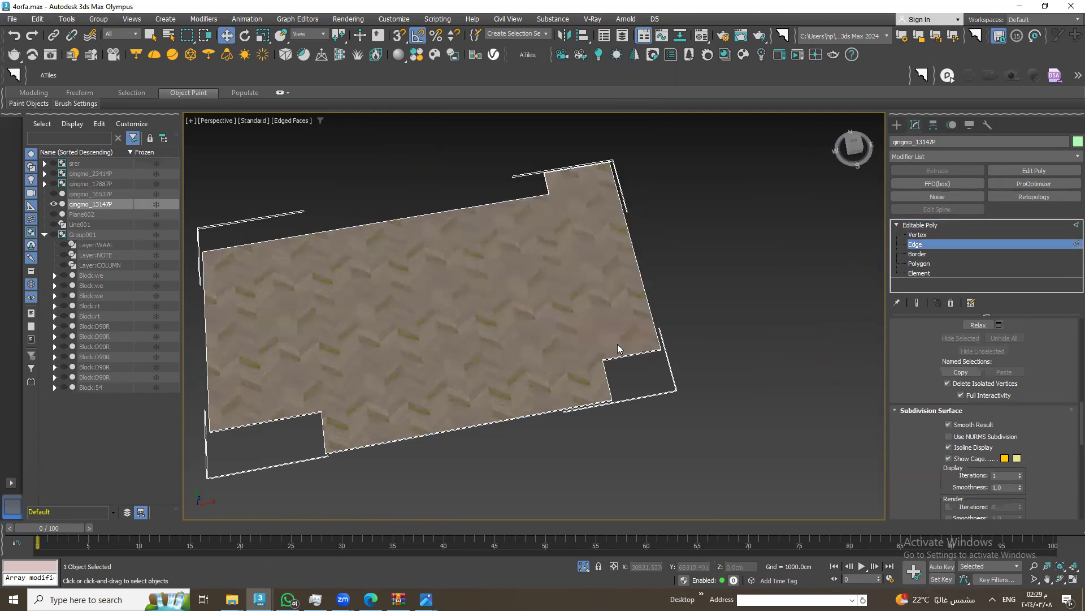
# Return to Polygon level and select the floor polygon
pyautogui.click(927, 263)
pyautogui.click(581, 283)
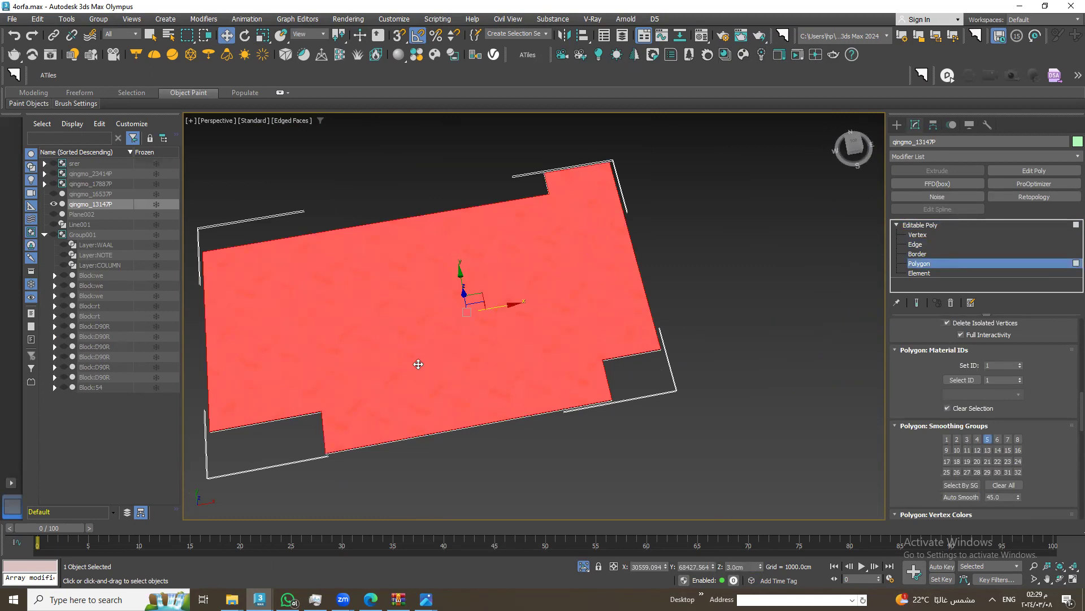
pyautogui.click(718, 234)
pyautogui.click(575, 281)
pyautogui.click(589, 404)
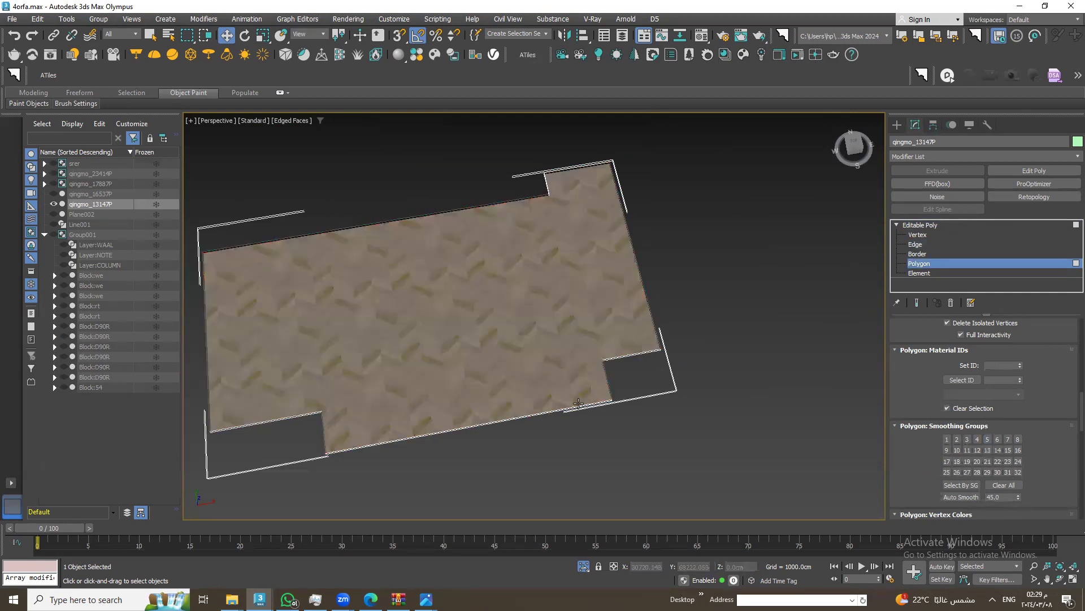
pyautogui.click(535, 258)
# Reselect the floor polygon and orbit to a low view toward the notched corner
pyautogui.keyDown('alt'); pyautogui.moveTo(516, 204); pyautogui.dragTo(504, 114, button='middle'); pyautogui.keyUp('alt')
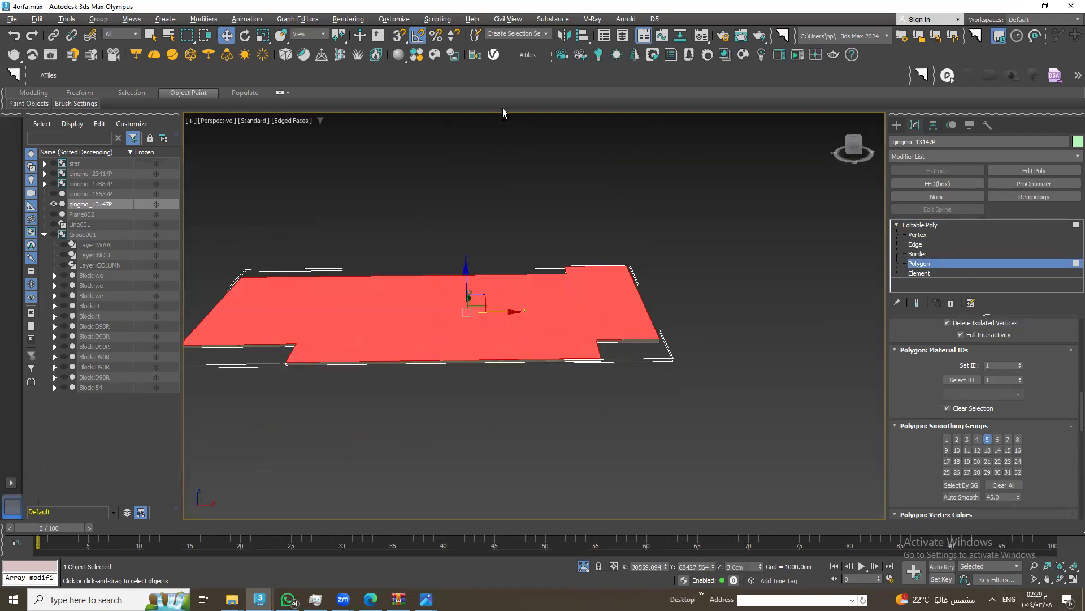
pyautogui.scroll(3, 503, 242)
pyautogui.scroll(-1, 503, 239)
pyautogui.click(474, 282)
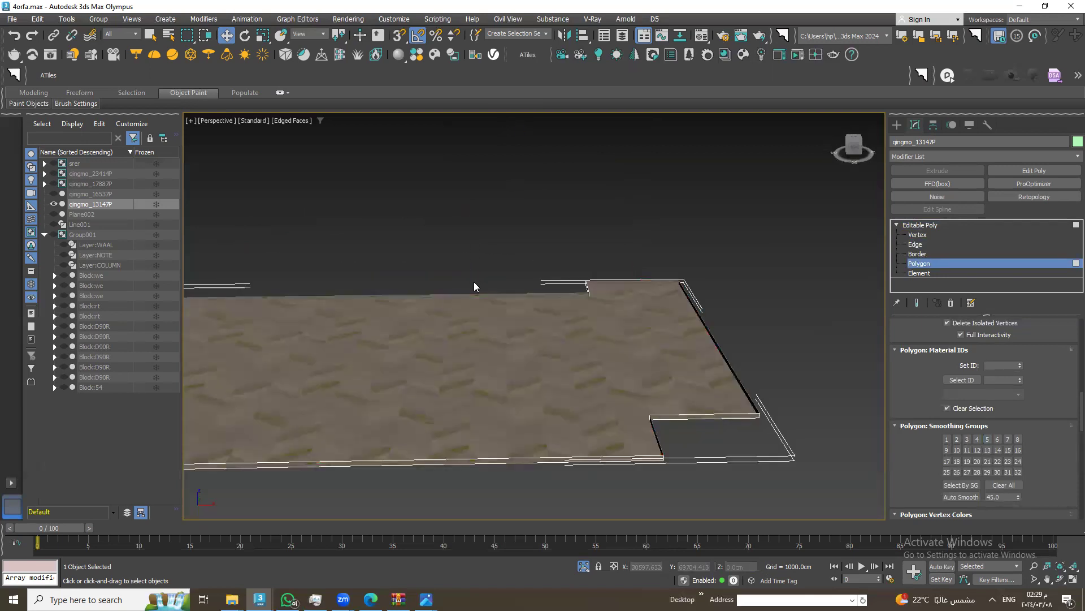
pyautogui.click(472, 300)
pyautogui.keyDown('alt'); pyautogui.moveTo(472, 299); pyautogui.dragTo(514, 306, button='middle'); pyautogui.keyUp('alt')
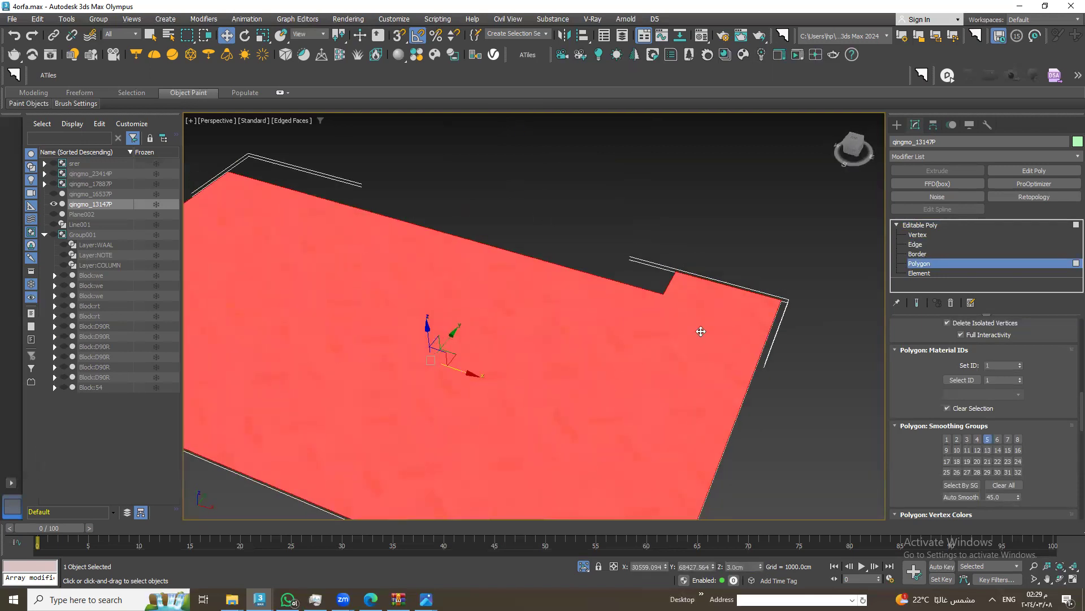
pyautogui.keyDown('alt'); pyautogui.moveTo(618, 324); pyautogui.dragTo(621, 281, button='middle'); pyautogui.keyUp('alt')
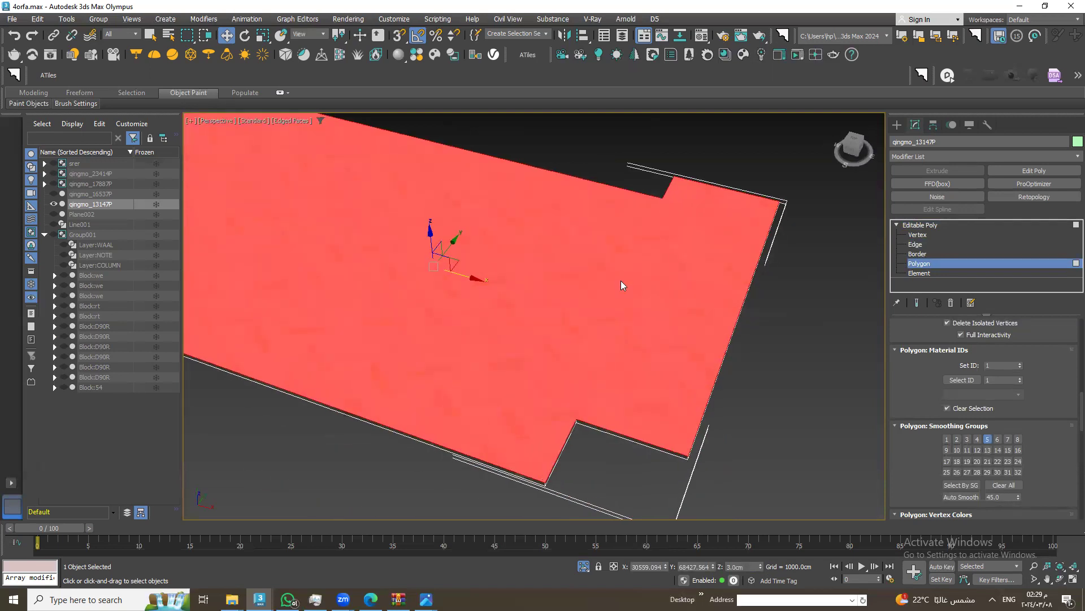
# Cut a new edge from the upper notch corner to the lower notch corner, redoing a misplaced cut
pyautogui.rightClick(618, 277)
pyautogui.click(593, 179)
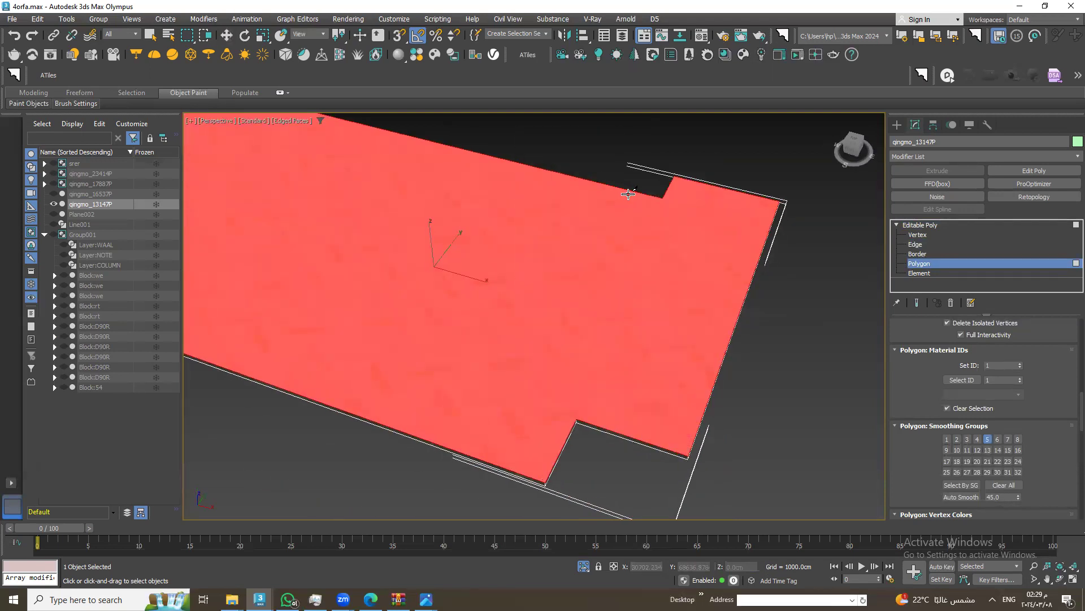
pyautogui.click(661, 197)
pyautogui.click(575, 417)
pyautogui.rightClick(577, 419)
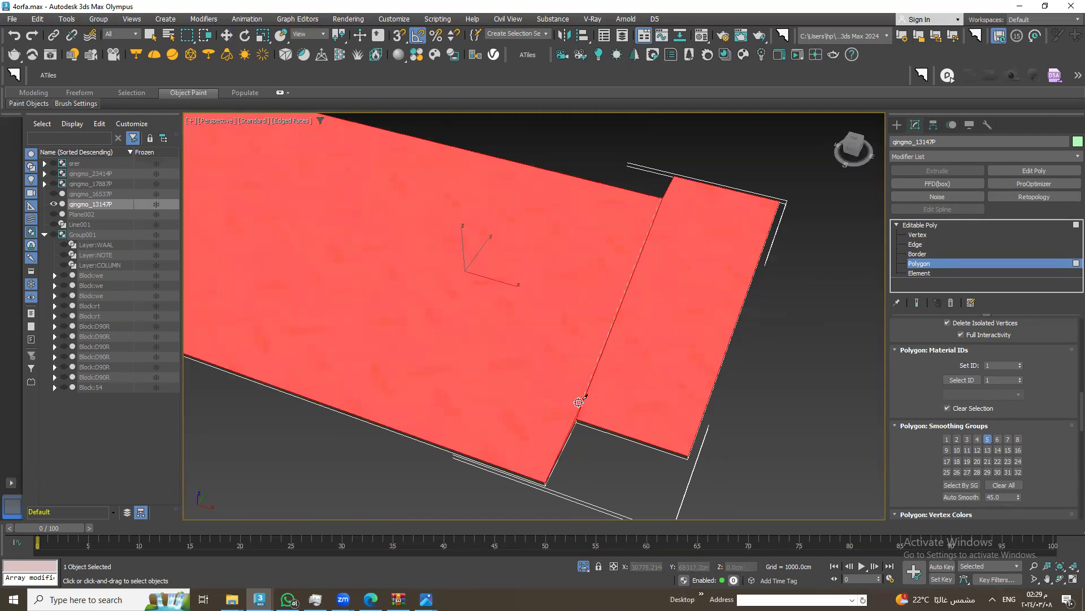
pyautogui.click(661, 193)
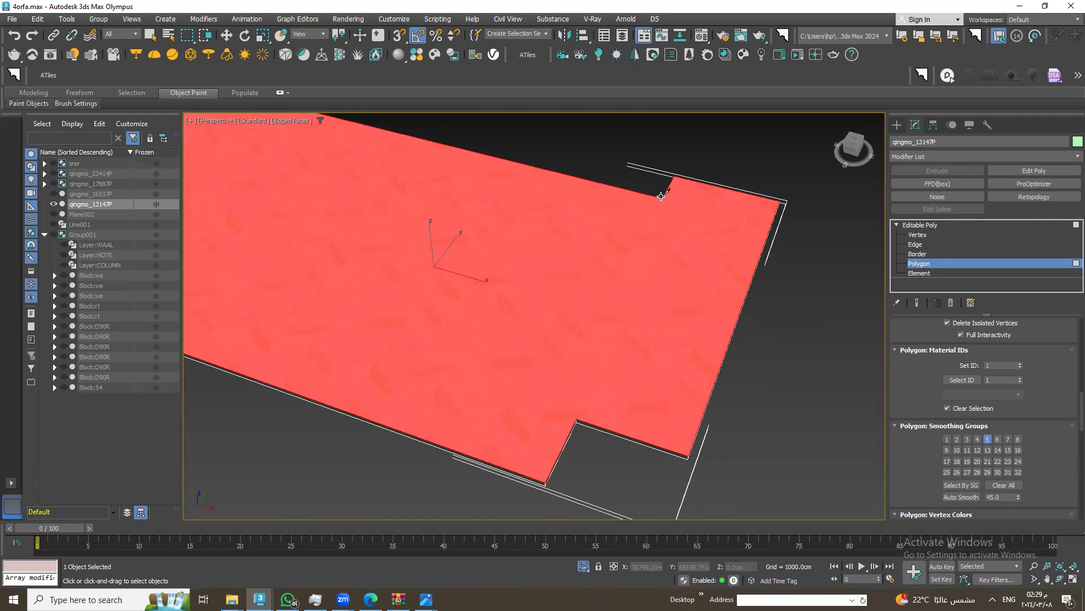
pyautogui.click(661, 197)
pyautogui.click(577, 421)
pyautogui.click(226, 35)
# Verify the split by selecting each polygon, ending on the narrow right strip, then clear the selection
pyautogui.click(712, 290)
pyautogui.click(546, 302)
pyautogui.click(638, 300)
pyautogui.click(564, 295)
pyautogui.click(670, 284)
pyautogui.click(516, 279)
pyautogui.click(678, 276)
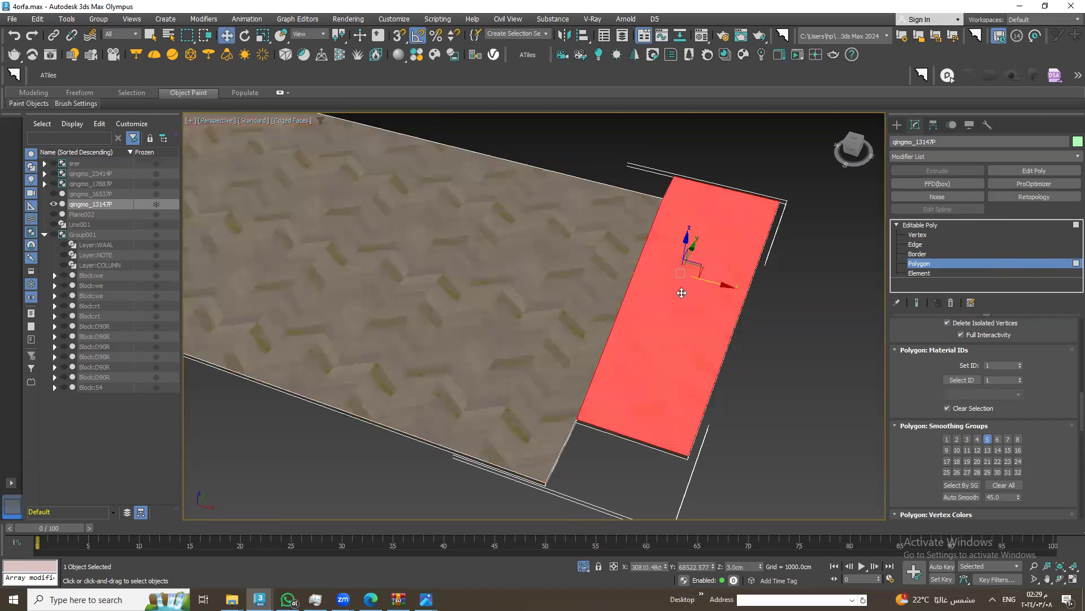
pyautogui.hotkey('ctrl', 'd')
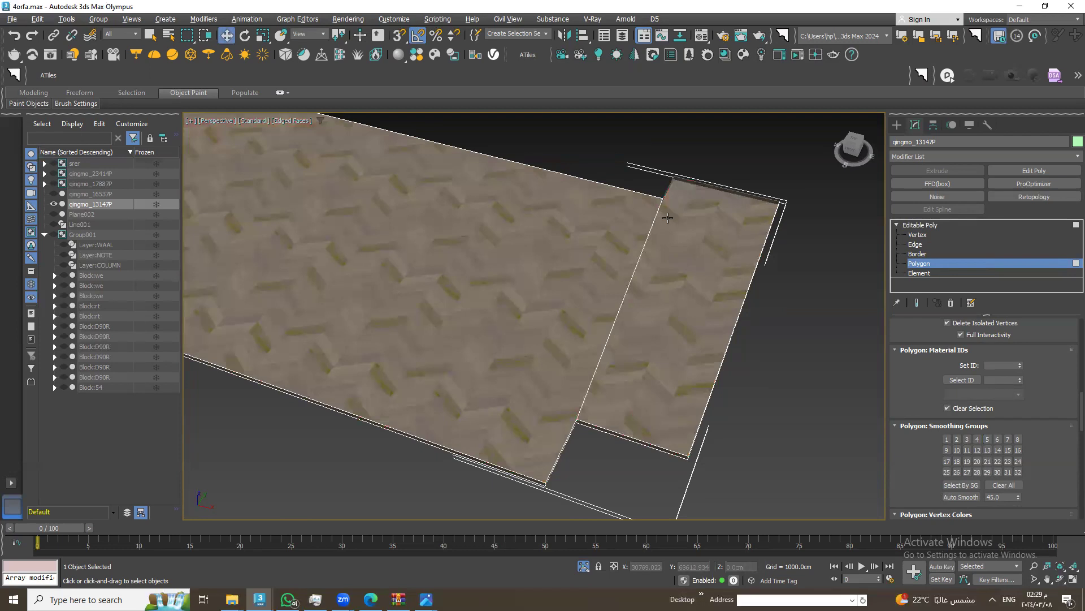
# Select the narrow right polygon together with the large left polygon
pyautogui.keyDown('alt'); pyautogui.moveTo(668, 217); pyautogui.dragTo(666, 179, button='middle'); pyautogui.keyUp('alt')
pyautogui.click(714, 260)
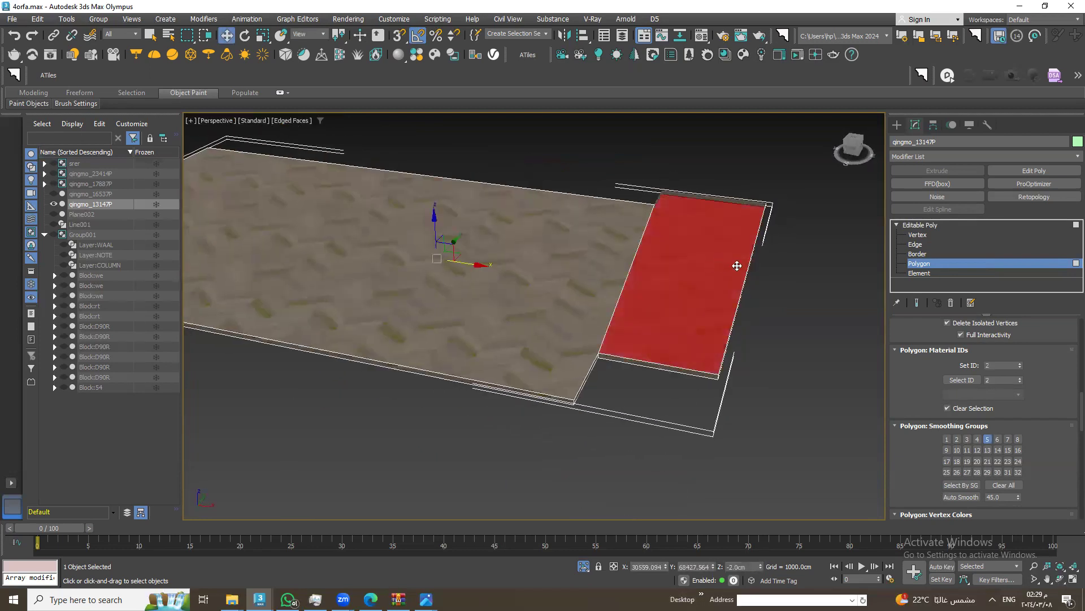
pyautogui.hotkey('ctrl', 'd')
pyautogui.click(717, 269)
pyautogui.keyDown('alt'); pyautogui.moveTo(656, 293); pyautogui.dragTo(625, 262, button='middle'); pyautogui.keyUp('alt')
pyautogui.keyDown('ctrl'); pyautogui.click(625, 262); pyautogui.keyUp('ctrl')
pyautogui.keyDown('alt'); pyautogui.moveTo(615, 177); pyautogui.dragTo(654, 223, button='middle'); pyautogui.keyUp('alt')
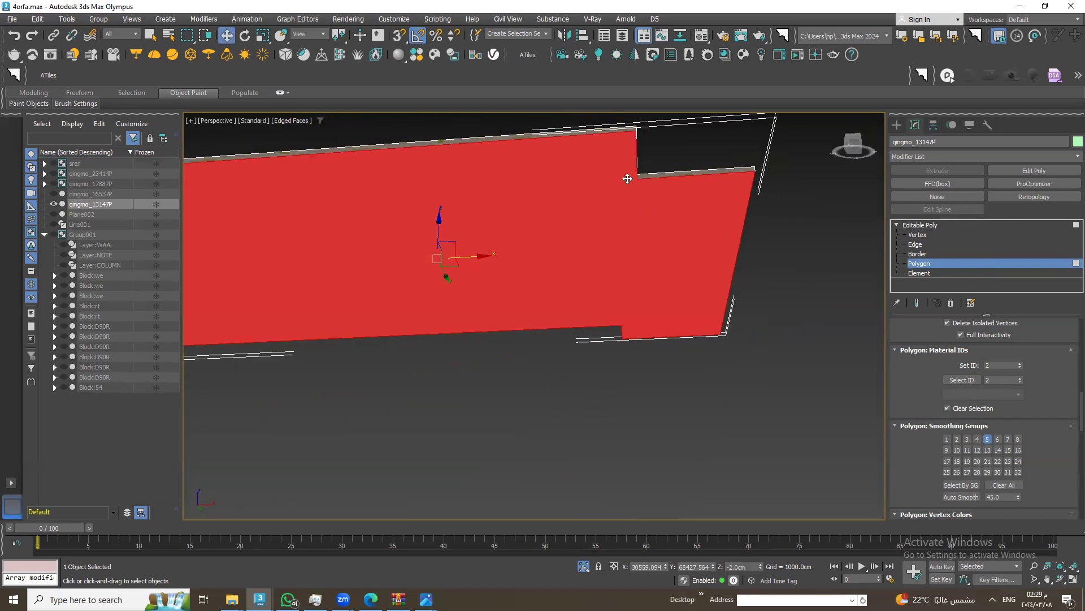
# Cut an edge from the inner corner down to the bottom edge
pyautogui.rightClick(641, 189)
pyautogui.rightClick(619, 233)
pyautogui.click(617, 132)
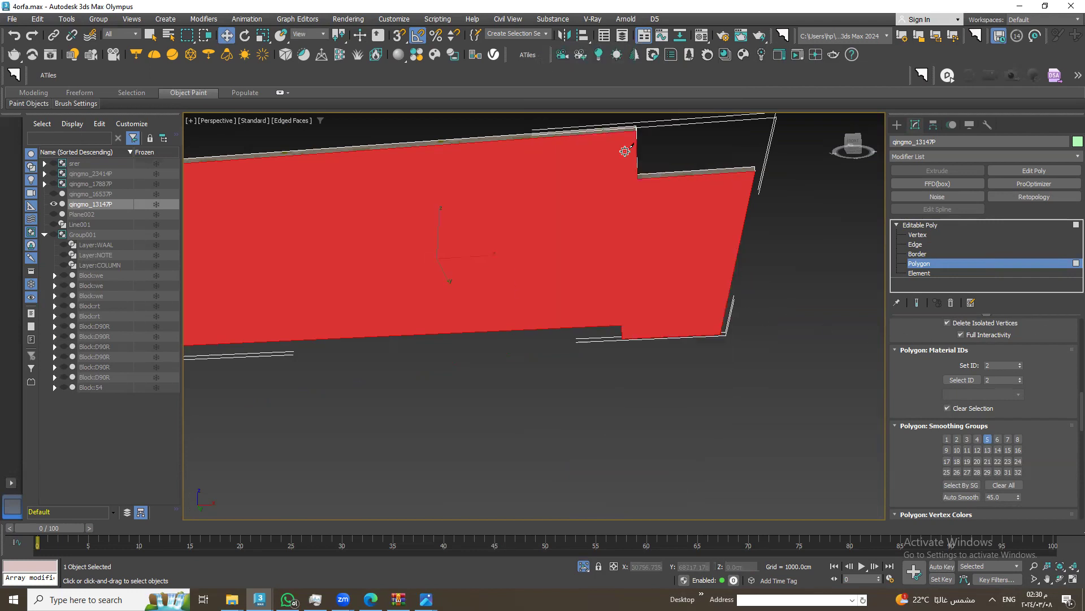
pyautogui.click(638, 178)
pyautogui.click(622, 327)
pyautogui.click(226, 35)
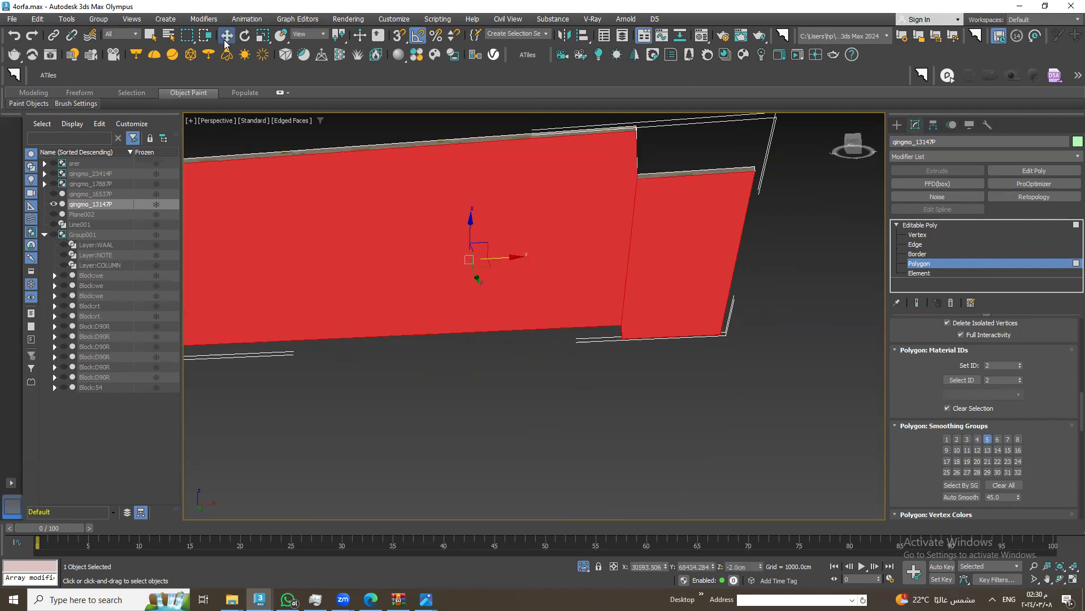
# Delete the polygon beyond the cut and the thin leftover strips at top and bottom
pyautogui.click(671, 260)
pyautogui.press('Delete')
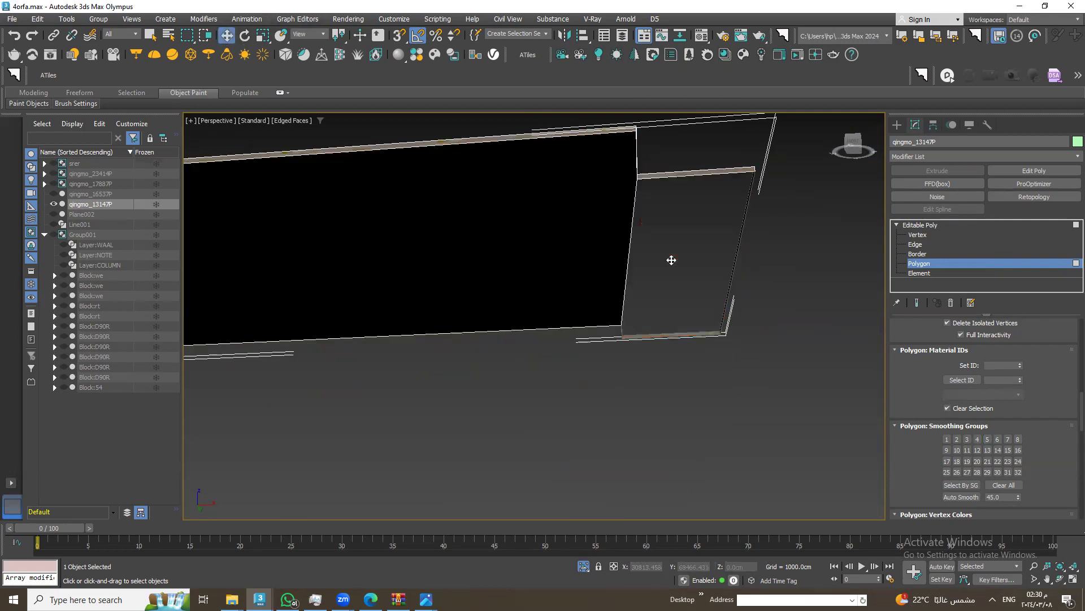
pyautogui.click(674, 173)
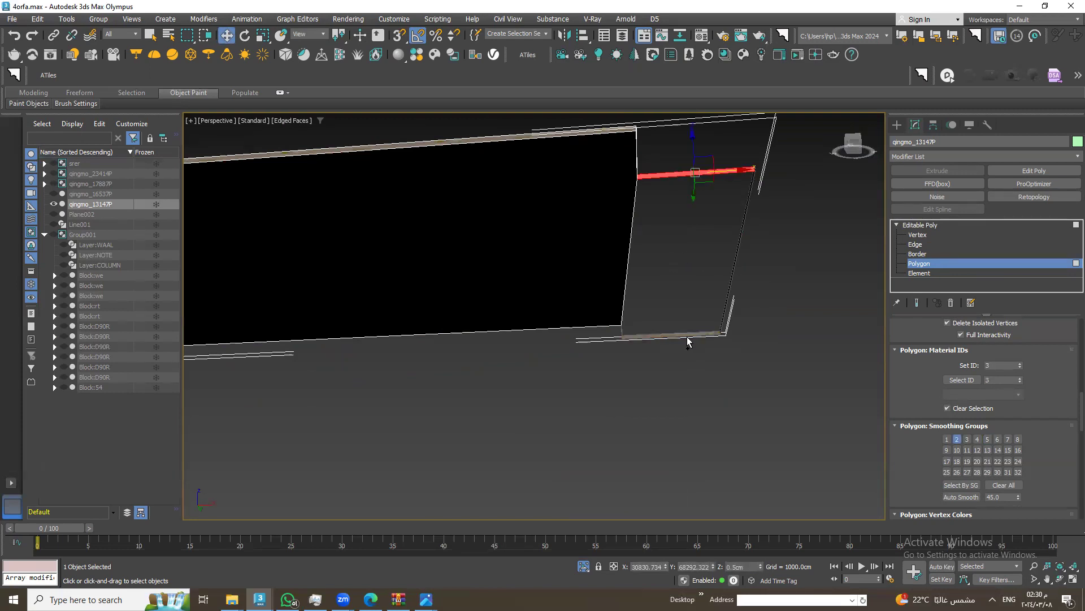
pyautogui.click(680, 338)
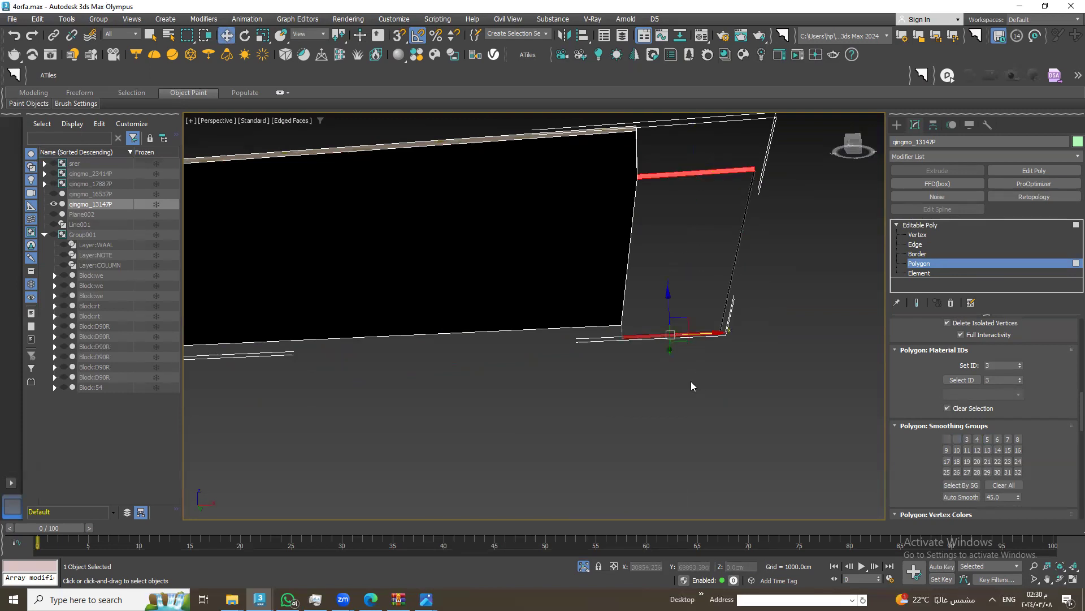
pyautogui.press('Delete')
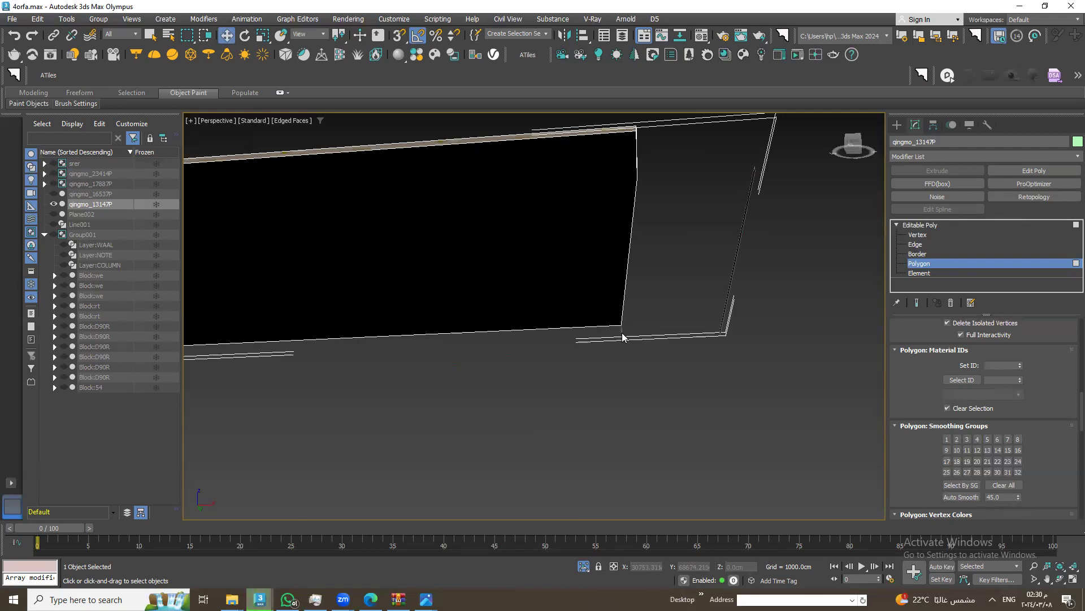
# Orbit down over the floor slab to inspect the remaining thin strip, then clear the selection
pyautogui.moveTo(621, 343)
pyautogui.keyDown('alt'); pyautogui.mouseDown(button='middle')
pyautogui.moveTo(610, 334)
pyautogui.moveTo(589, 368)
pyautogui.moveTo(541, 399)
pyautogui.moveTo(595, 383)
pyautogui.mouseUp(button='middle'); pyautogui.keyUp('alt')
pyautogui.moveTo(594, 409); pyautogui.dragTo(593, 409)
pyautogui.click(455, 375)
pyautogui.moveTo(206, 365)
pyautogui.keyDown('alt'); pyautogui.mouseDown(button='middle')
pyautogui.moveTo(339, 315)
pyautogui.moveTo(309, 372)
pyautogui.mouseUp(button='middle'); pyautogui.keyUp('alt')
pyautogui.scroll(3, 309, 372)
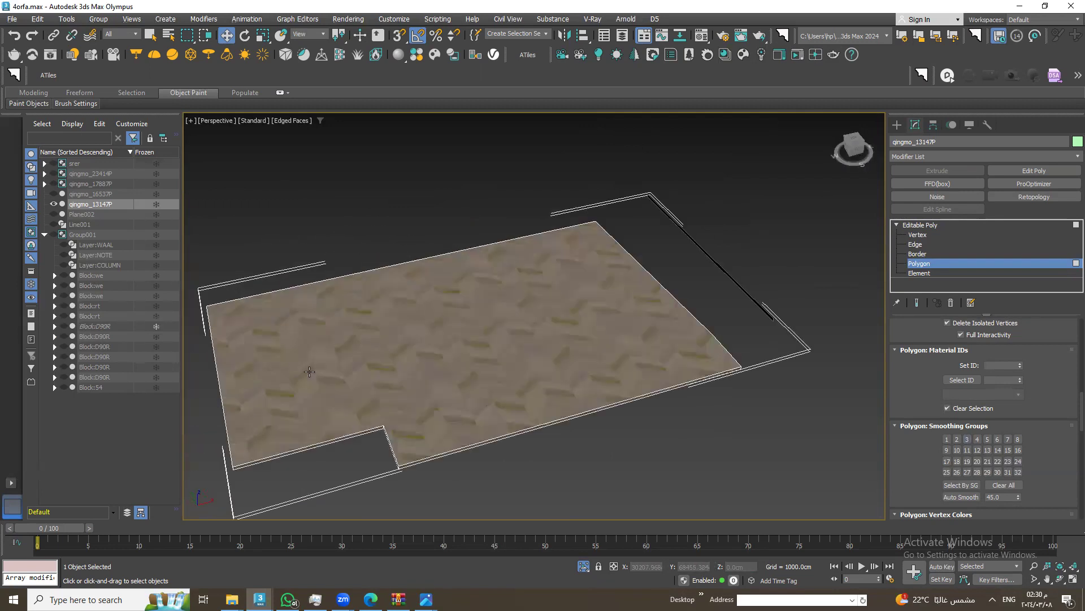
# Try a cut from the slab's top edge to the notch corner, then check the left part
pyautogui.rightClick(407, 418)
pyautogui.click(370, 312)
pyautogui.click(333, 275)
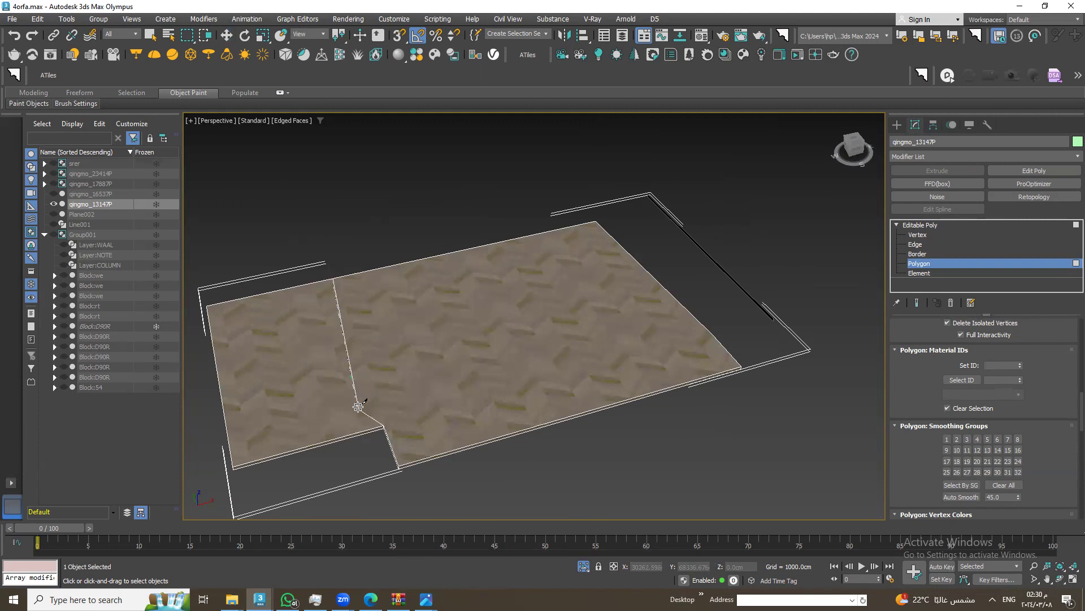
pyautogui.click(383, 426)
pyautogui.click(227, 35)
pyautogui.click(260, 317)
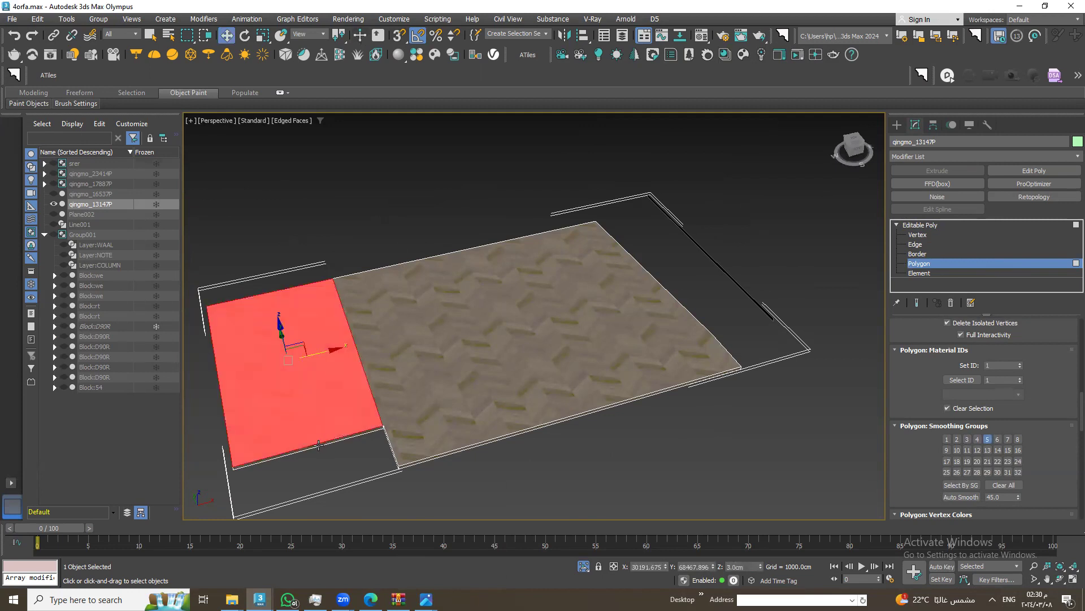
pyautogui.click(207, 399)
pyautogui.moveTo(204, 393)
pyautogui.keyDown('alt'); pyautogui.mouseDown(button='middle')
pyautogui.moveTo(293, 221)
pyautogui.moveTo(400, 205)
pyautogui.mouseUp(button='middle'); pyautogui.keyUp('alt')
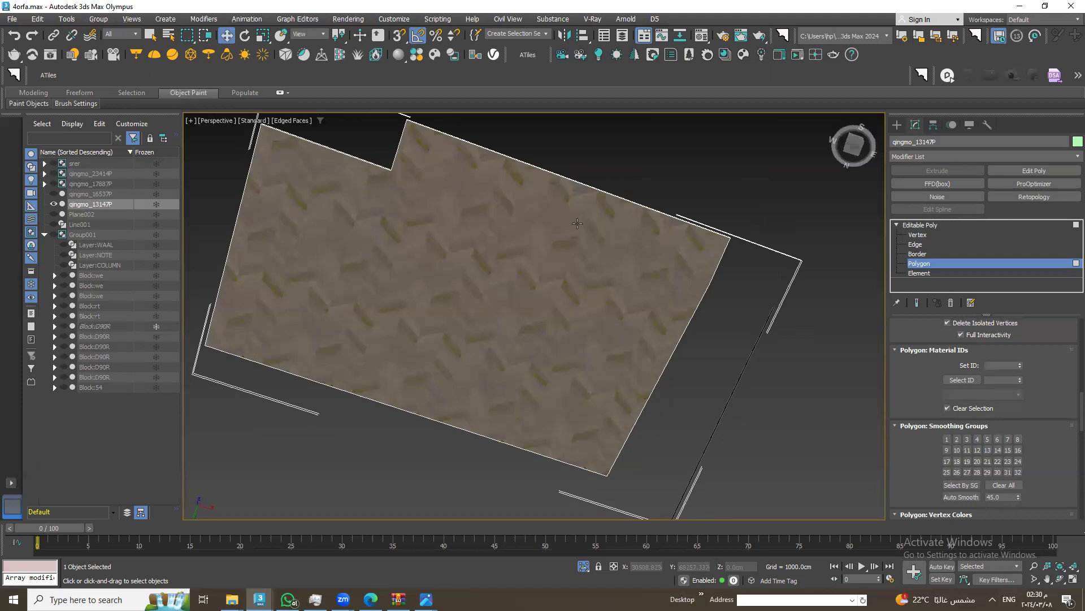
# Cut a new edge from the top vertex down to the slab's lower edge
pyautogui.rightClick(421, 252)
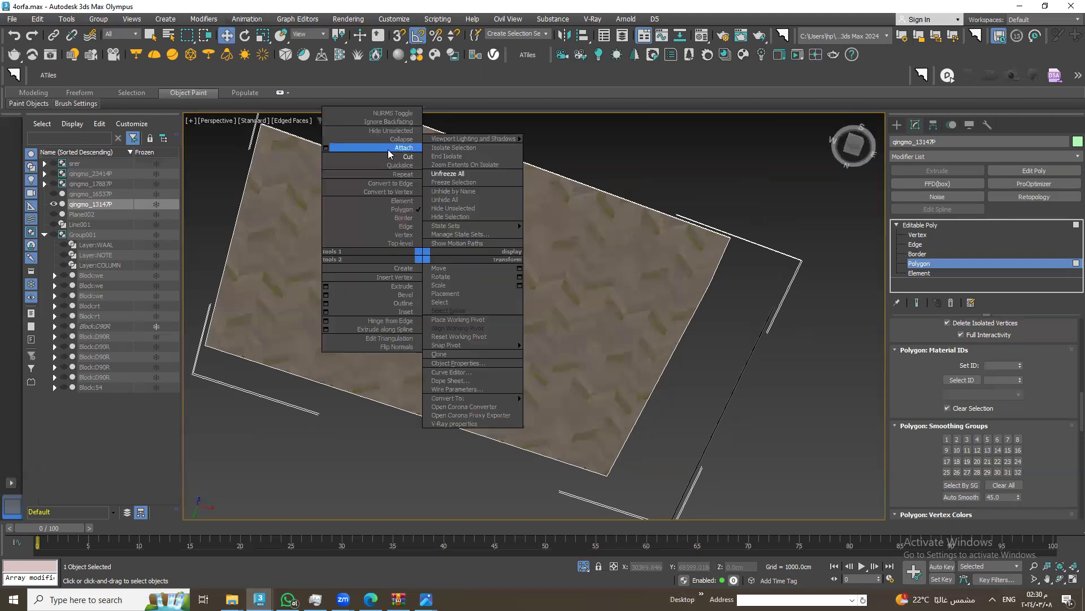
pyautogui.click(391, 160)
pyautogui.click(389, 170)
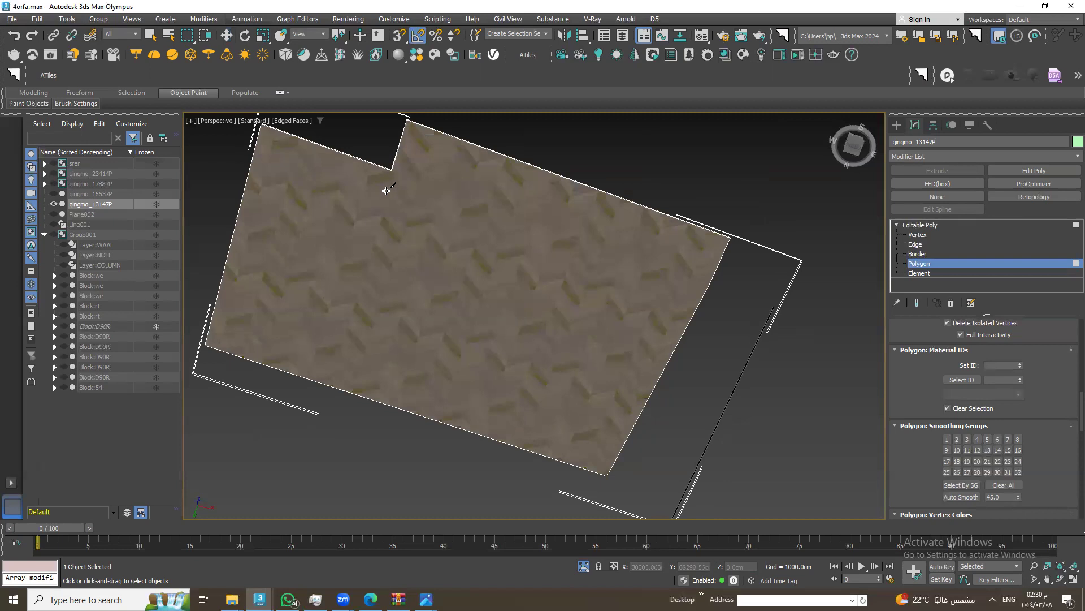
pyautogui.click(321, 383)
pyautogui.rightClick(235, 157)
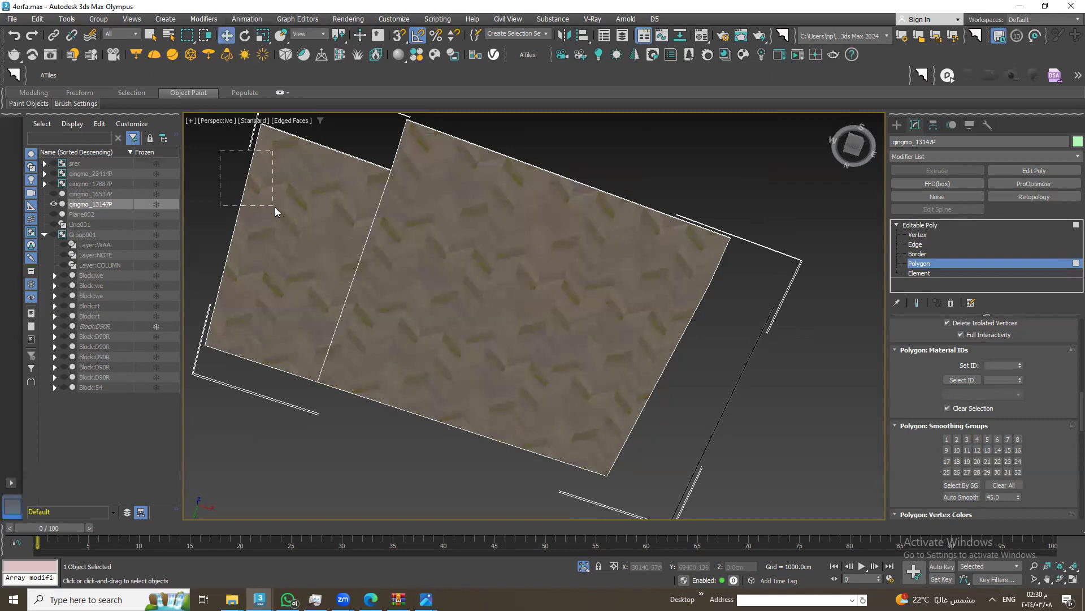